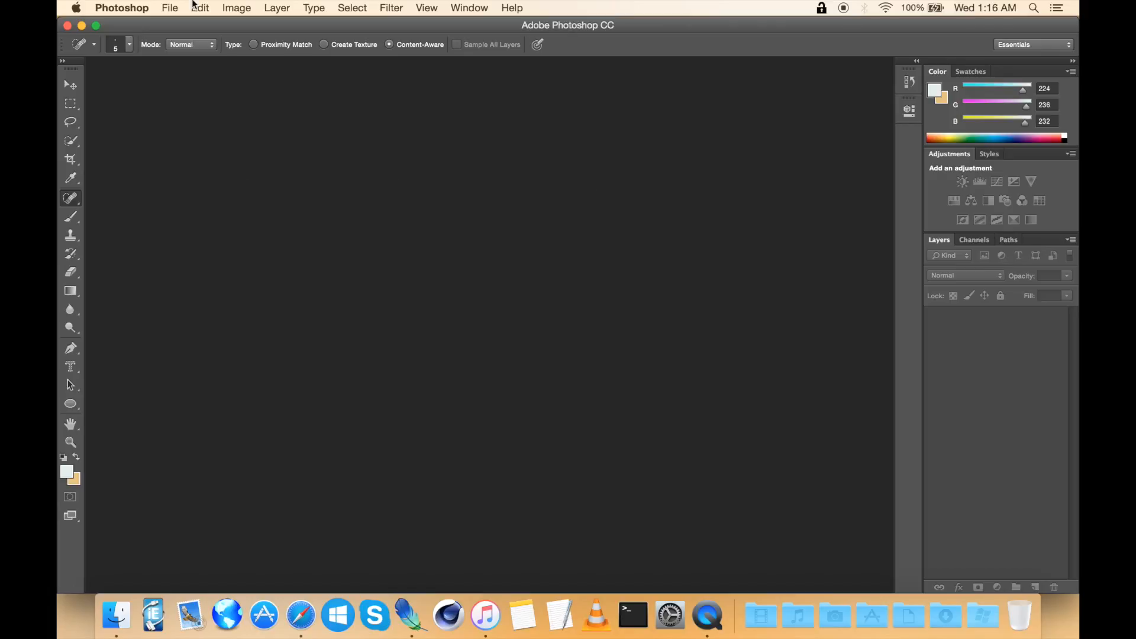
Step: Start a new document and check the pixel dimensions of Channel Art Gold.png on the Desktop
click(177, 23)
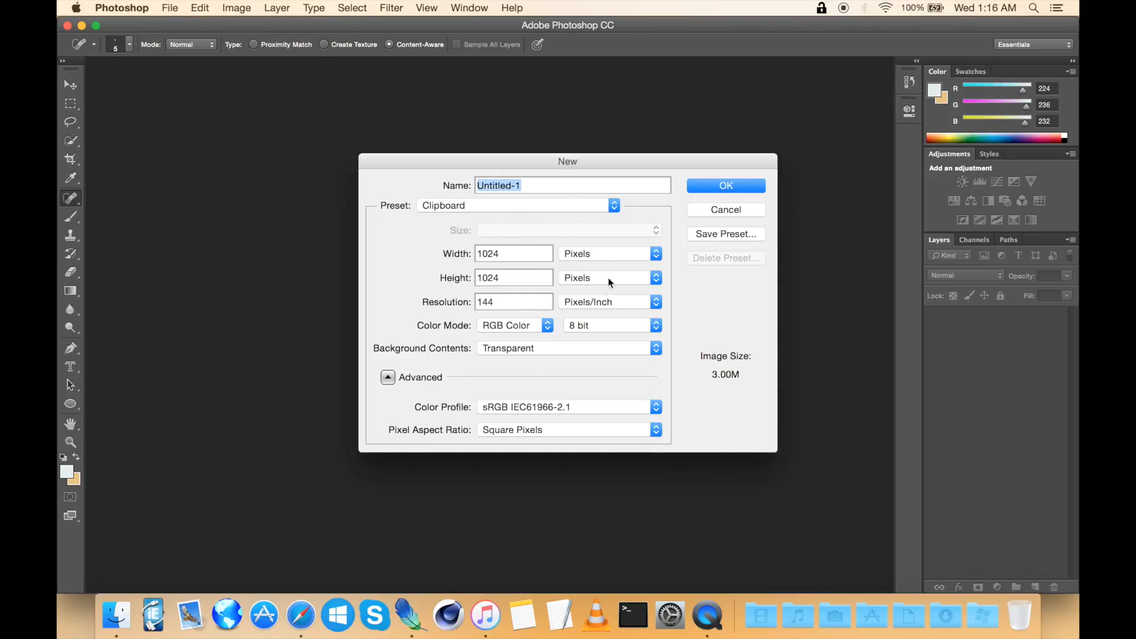
click(117, 616)
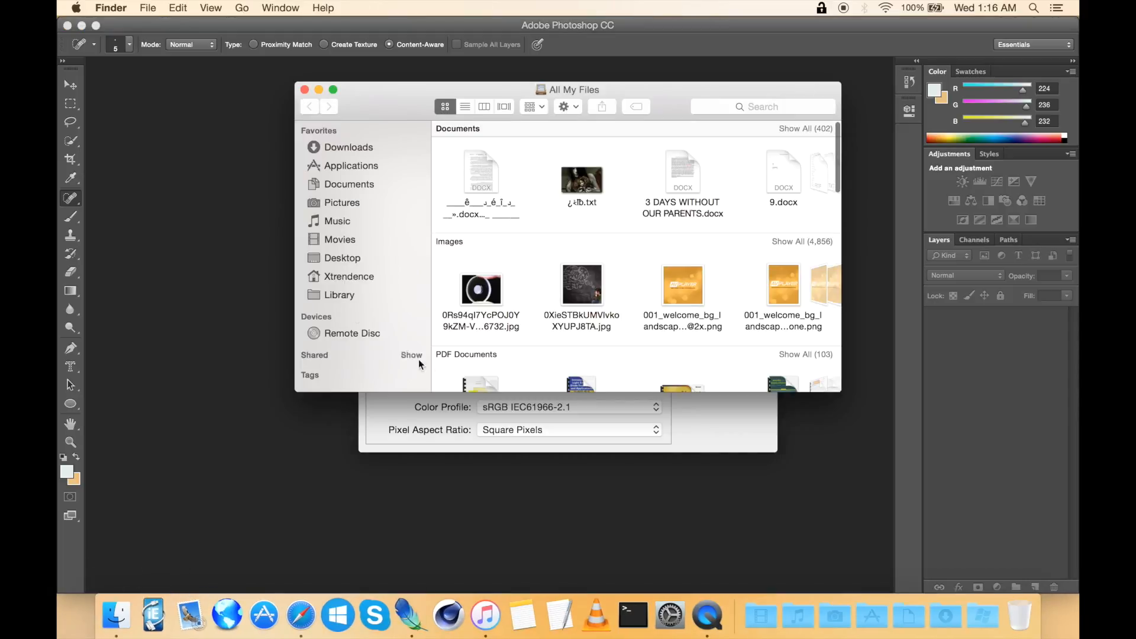
click(329, 258)
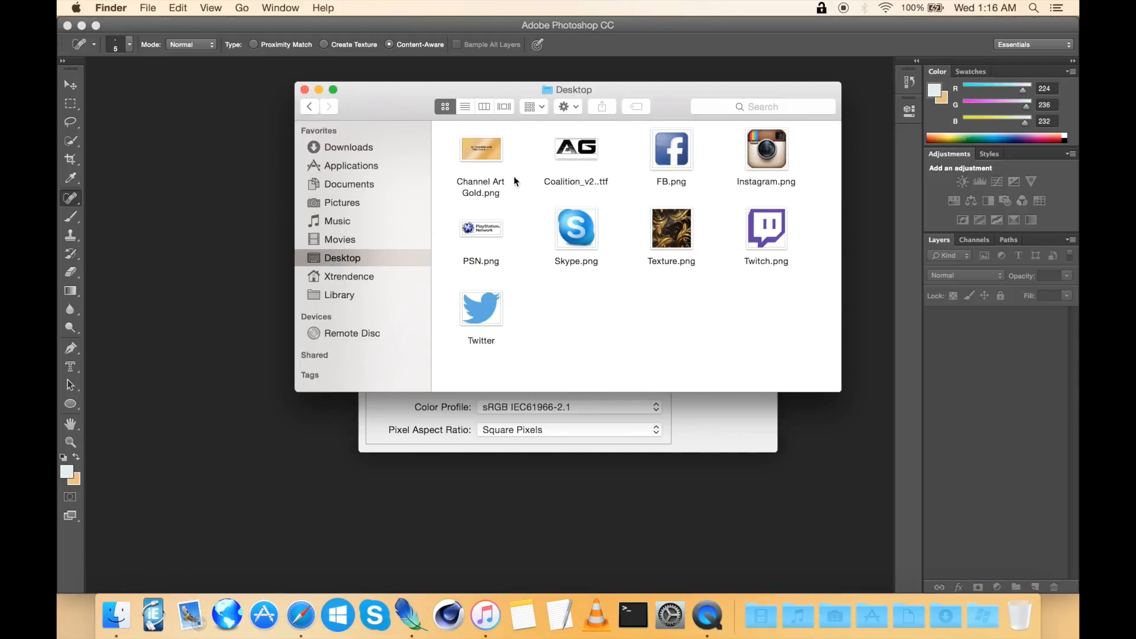
right_click(493, 158)
click(524, 223)
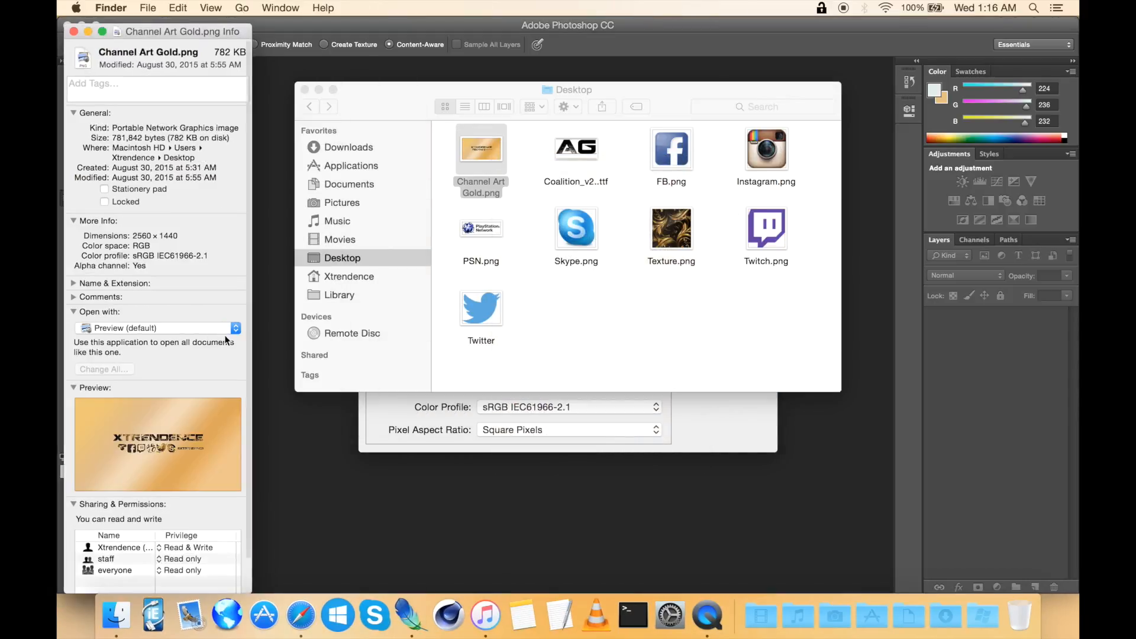
scroll(207, 335, down, 1)
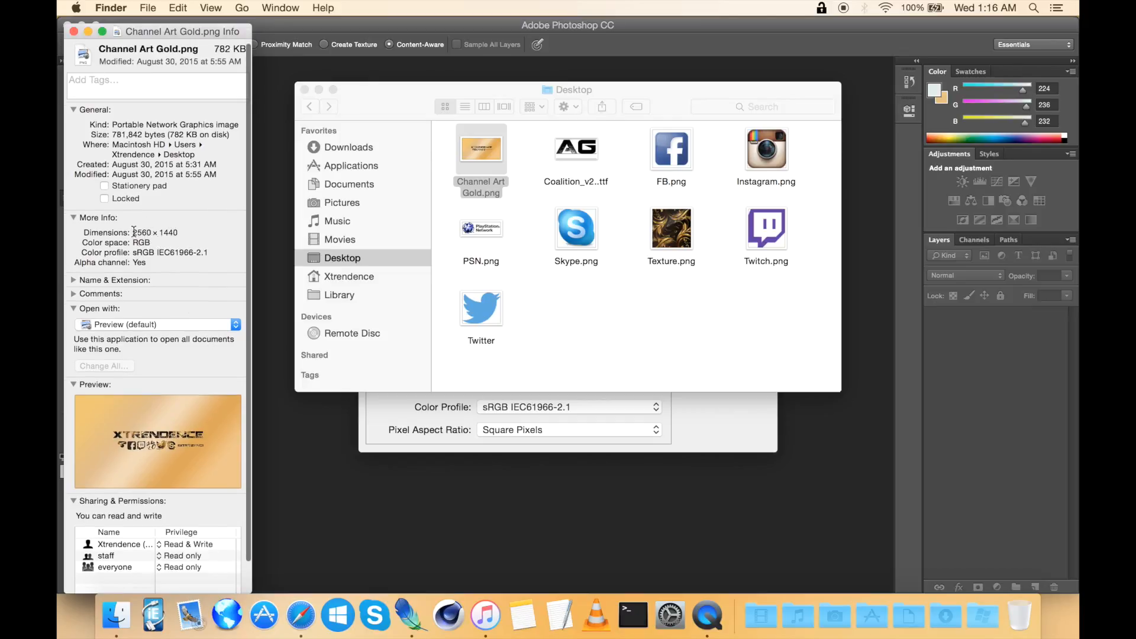
click(69, 31)
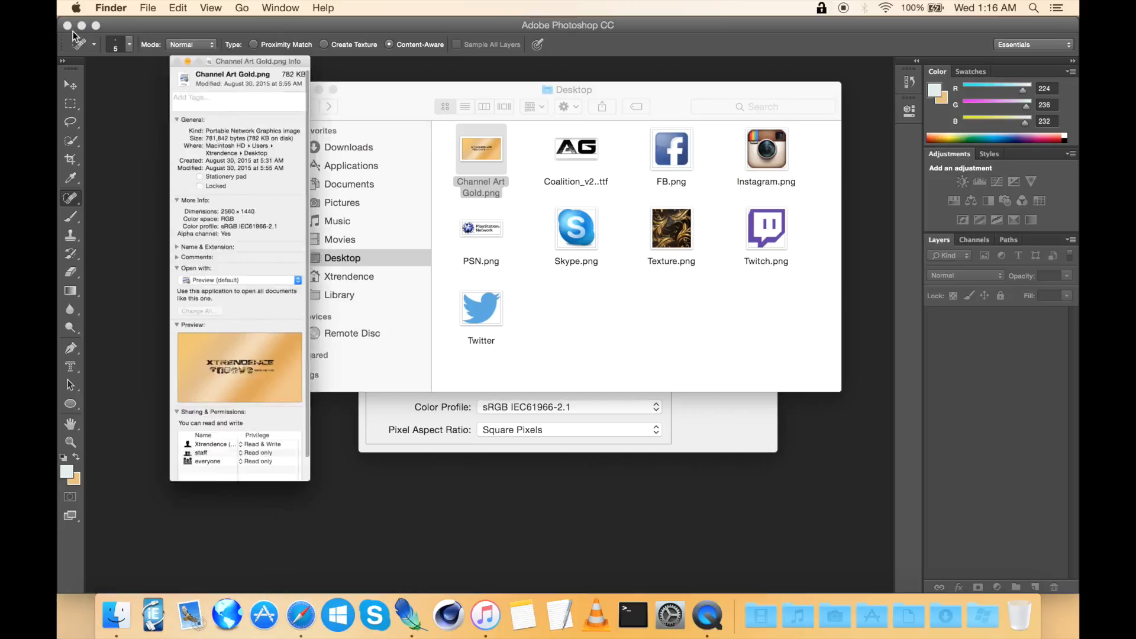
click(152, 232)
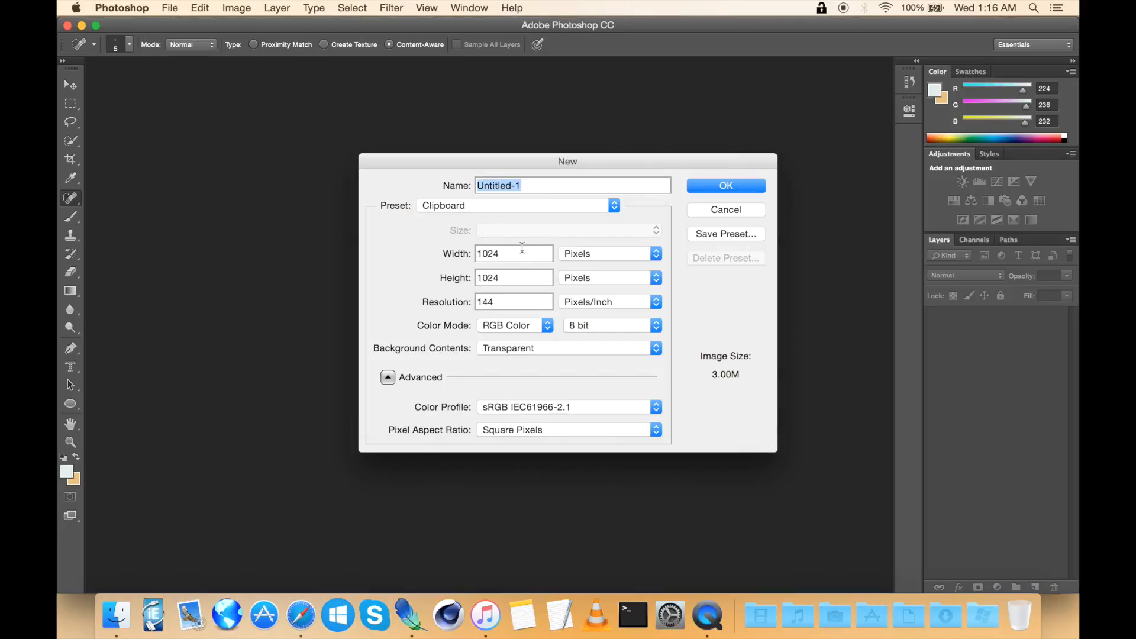
Step: Create the new document at 2560 by 1440 pixels
key(Tab)
text(2560)
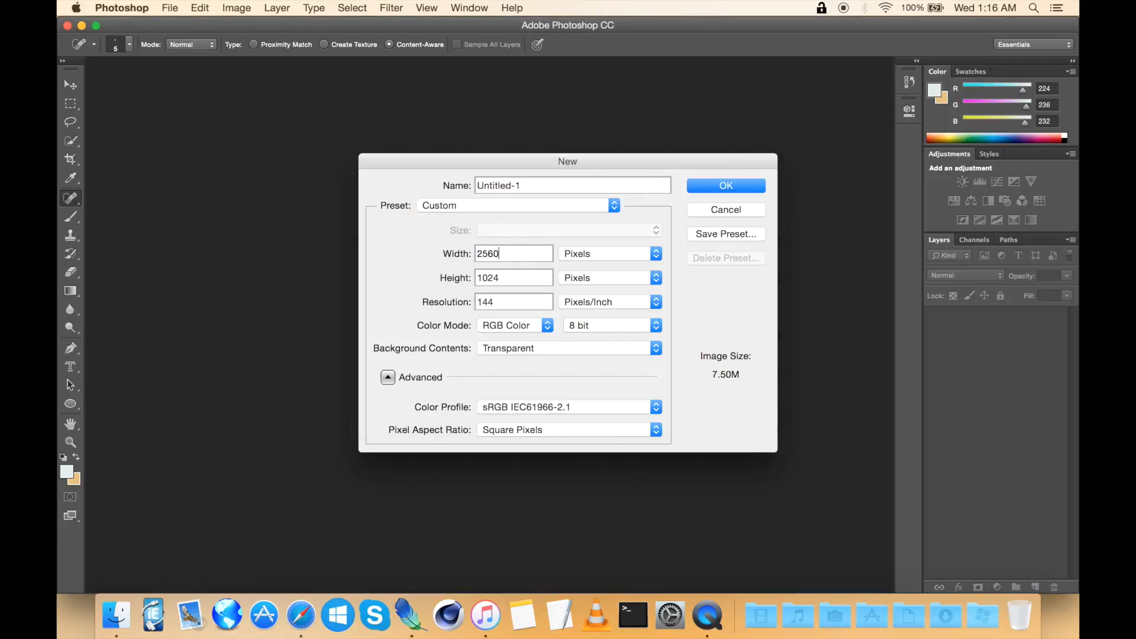
key(Tab)
text(11)
key(BackSpace)
text(440)
click(728, 186)
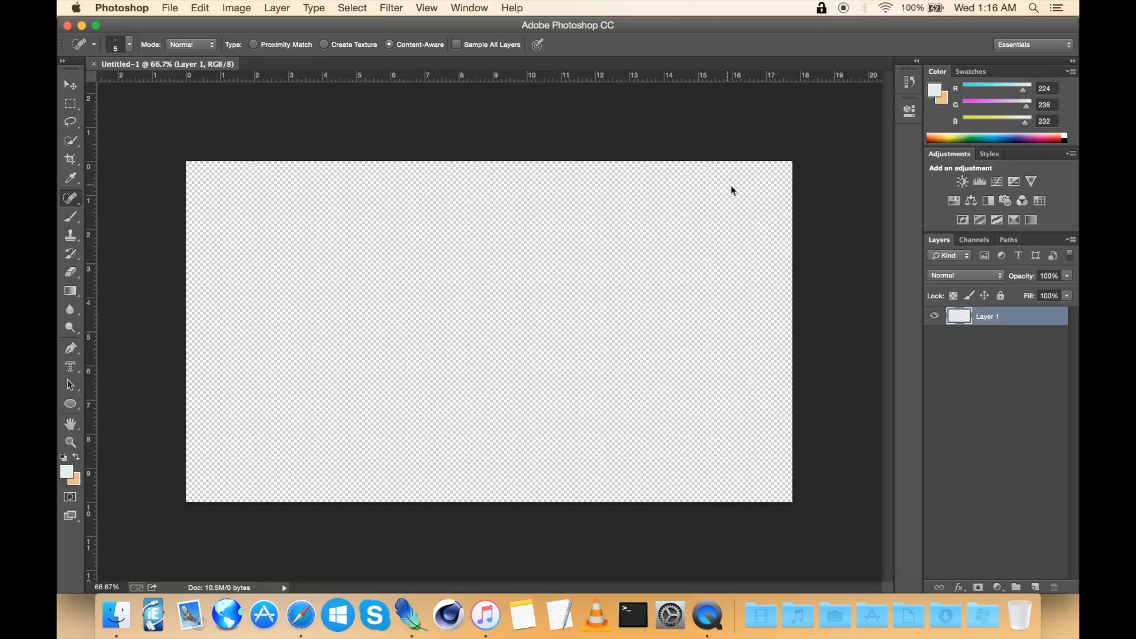
Step: Pick the Gold preset for the Gradient tool and fill the layer with a diagonal gradient
click(71, 292)
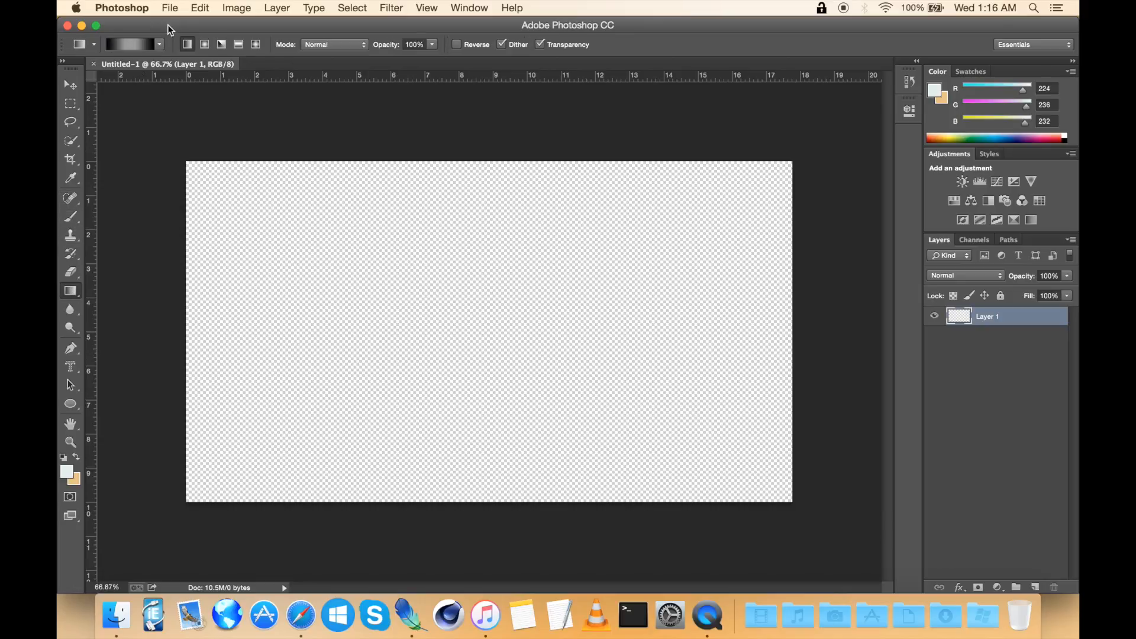
click(160, 45)
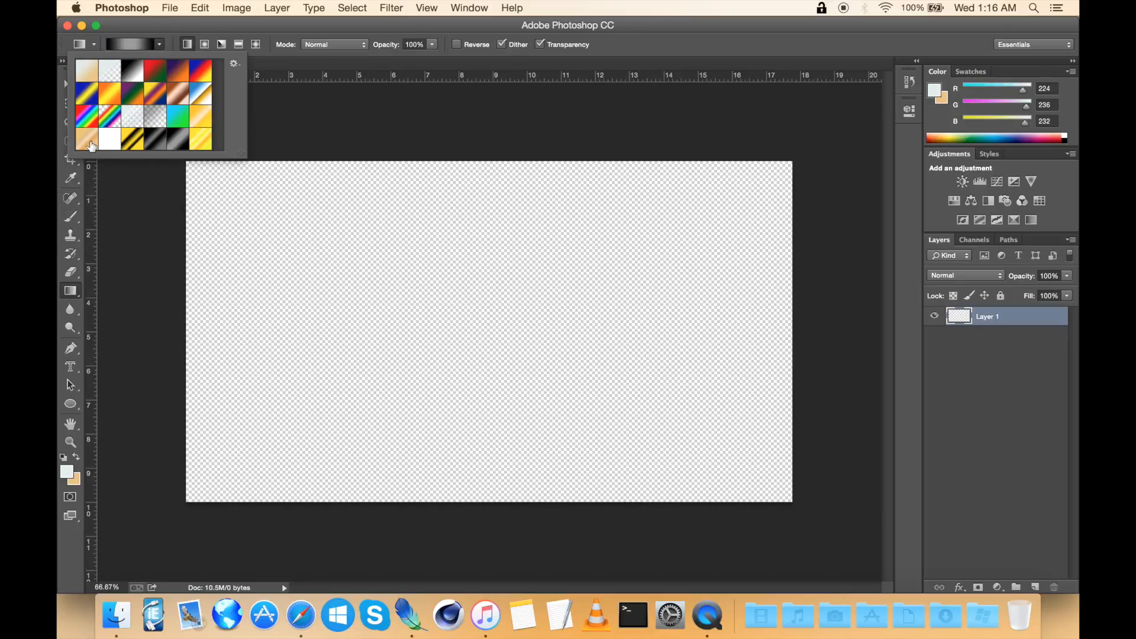
click(88, 142)
click(126, 42)
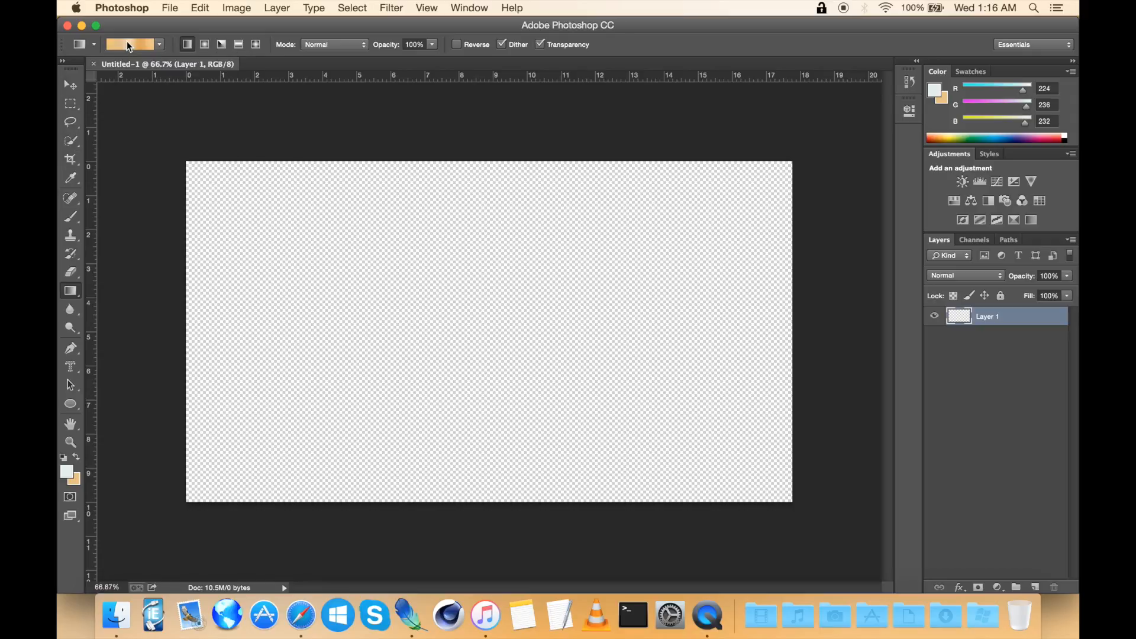
click(126, 42)
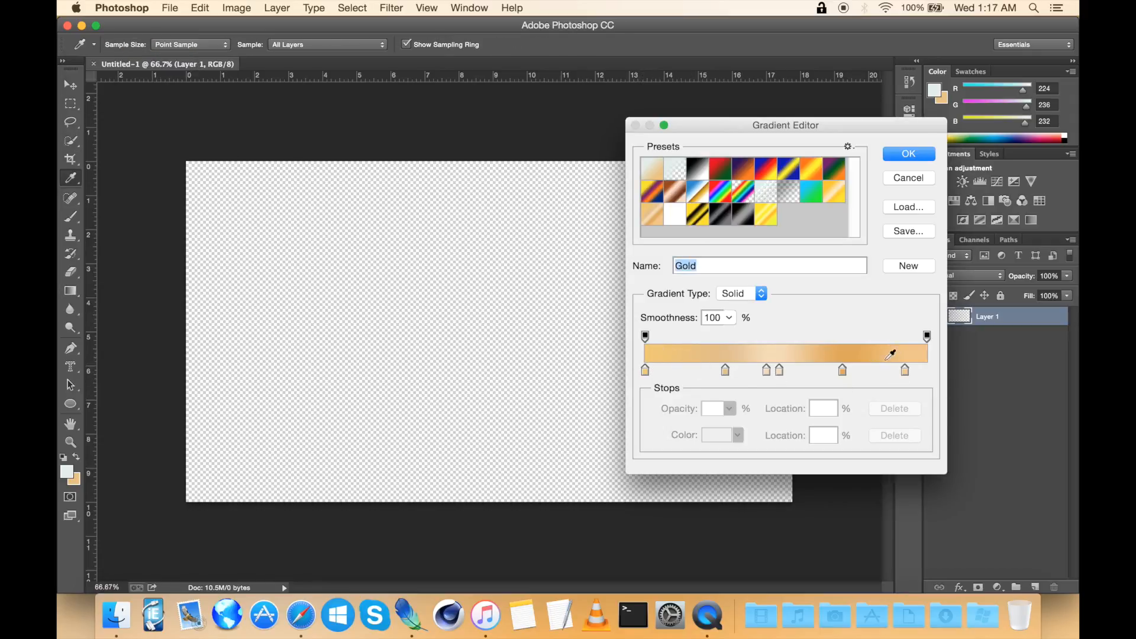
click(913, 155)
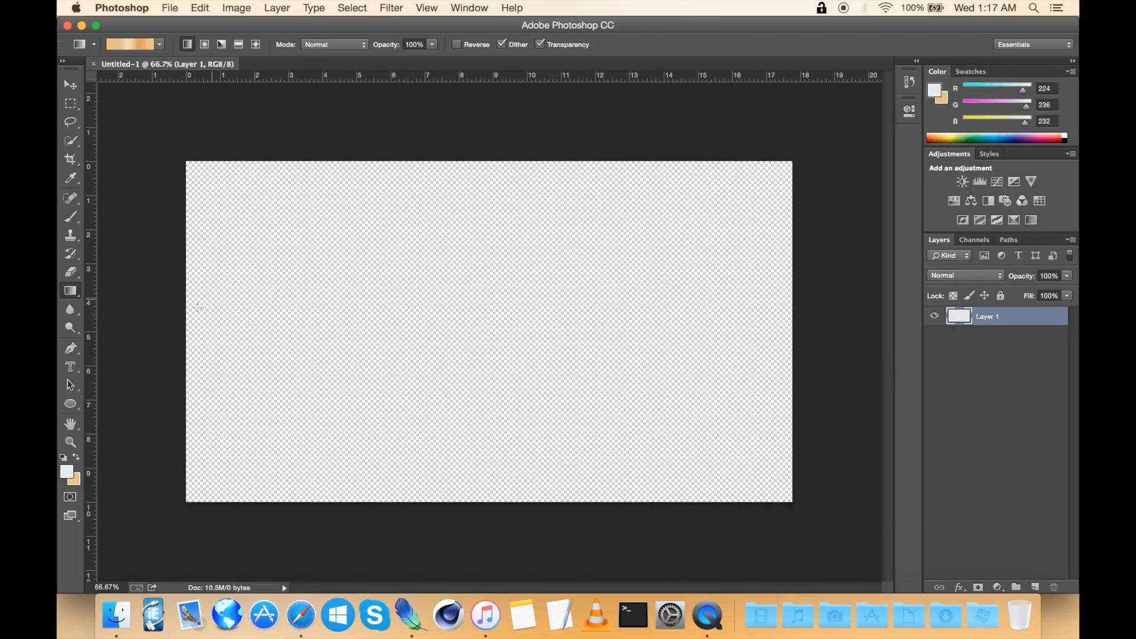
drag(473, 361, 425, 306)
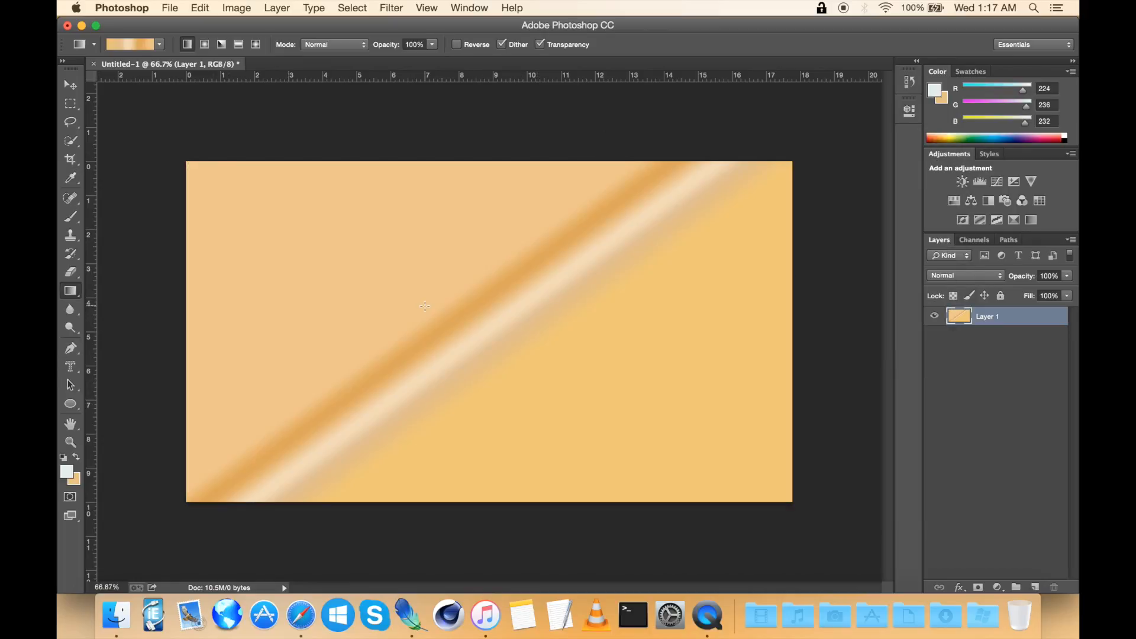
drag(393, 243, 493, 351)
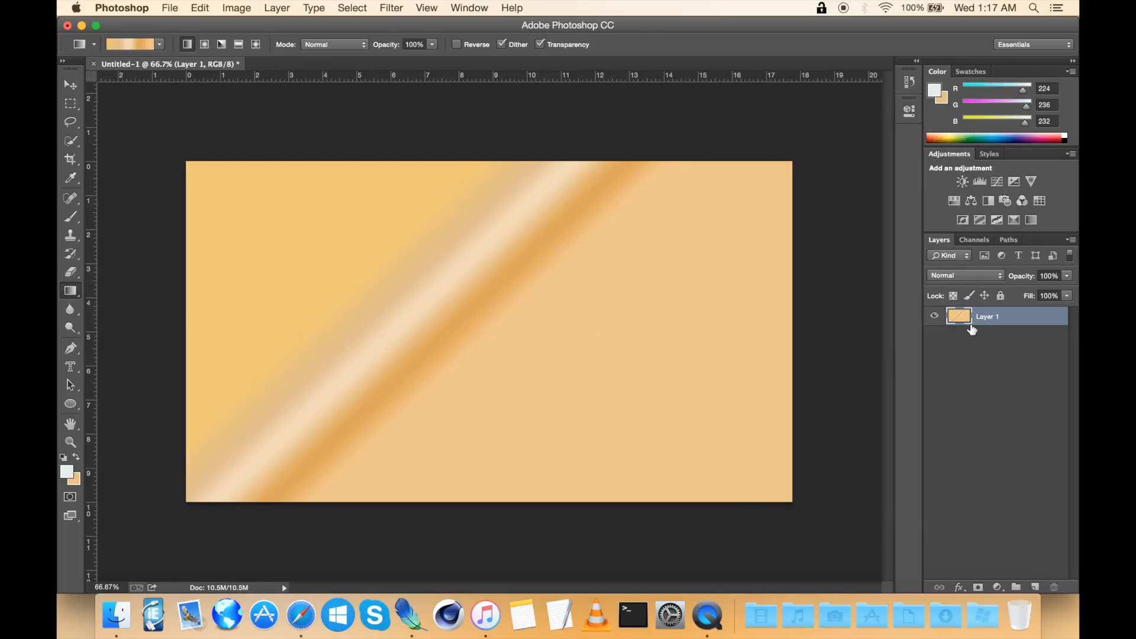
Step: Add a Gradient Overlay layer style using the gold gradient preset at a 37° angle
double_click(1027, 318)
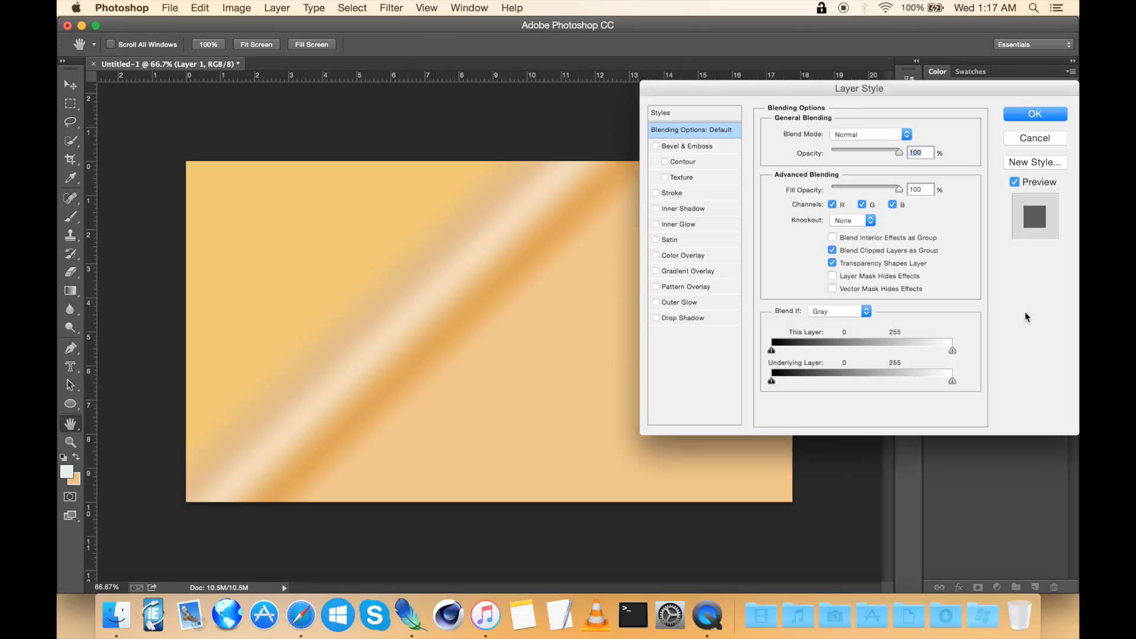
click(655, 271)
click(688, 271)
click(891, 169)
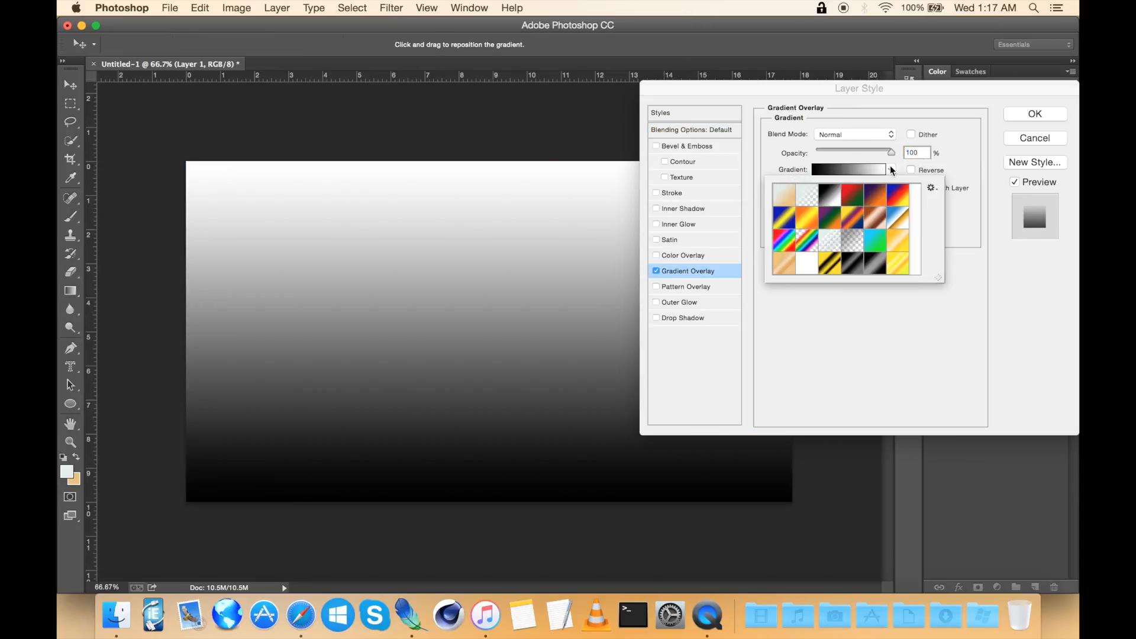
click(784, 263)
click(834, 326)
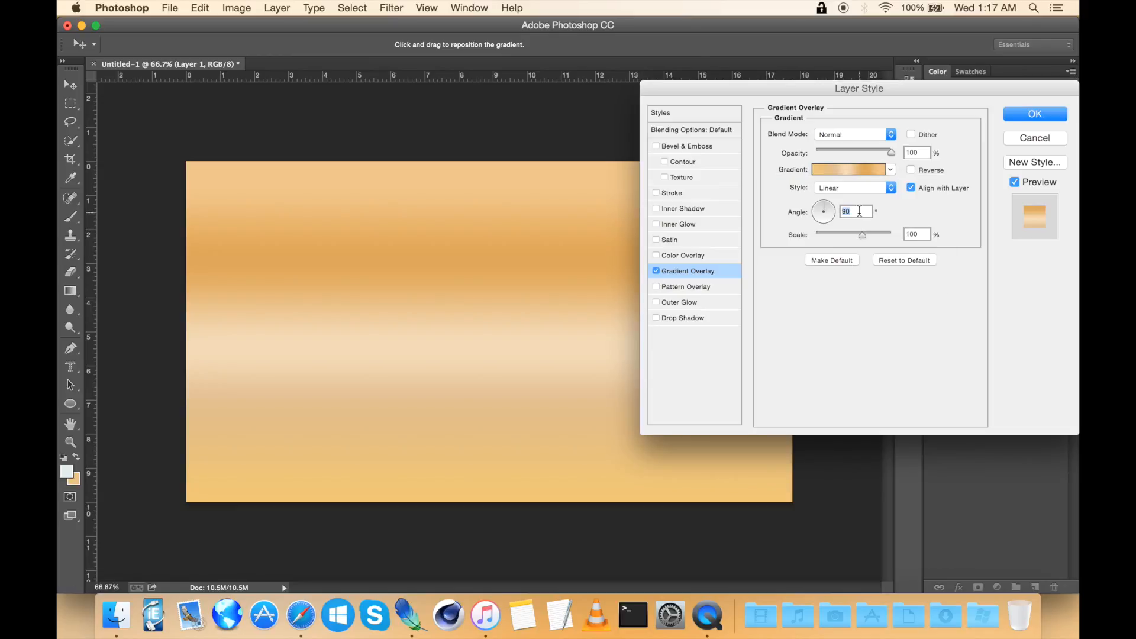
text(37)
key(Return)
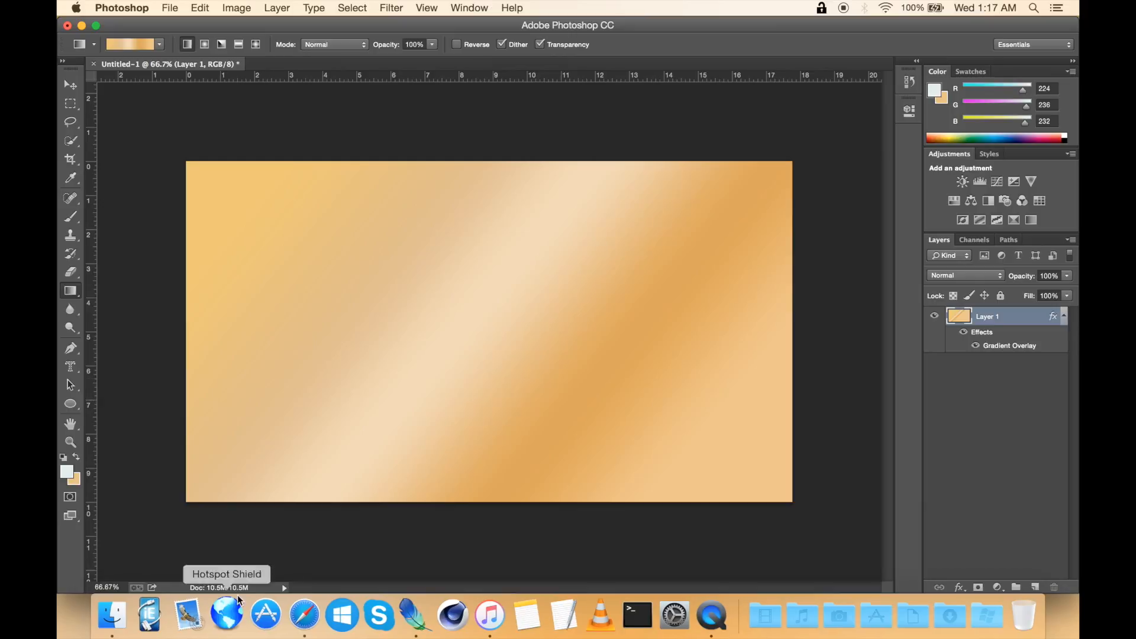
Step: Preview the Texture.png file on the Desktop
click(117, 616)
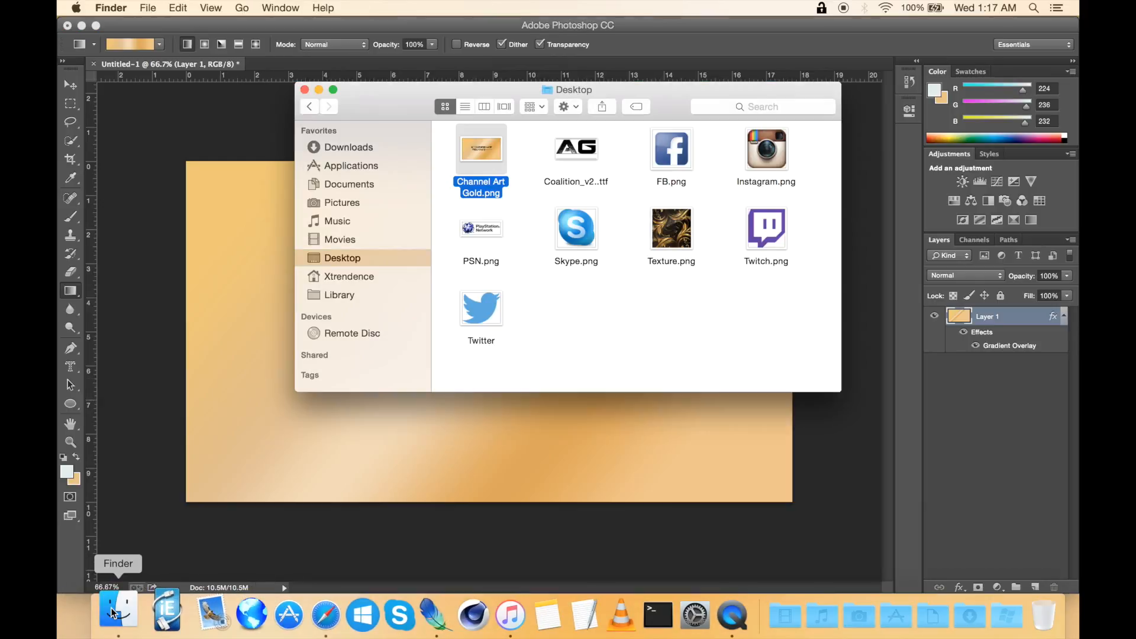
click(618, 297)
click(583, 158)
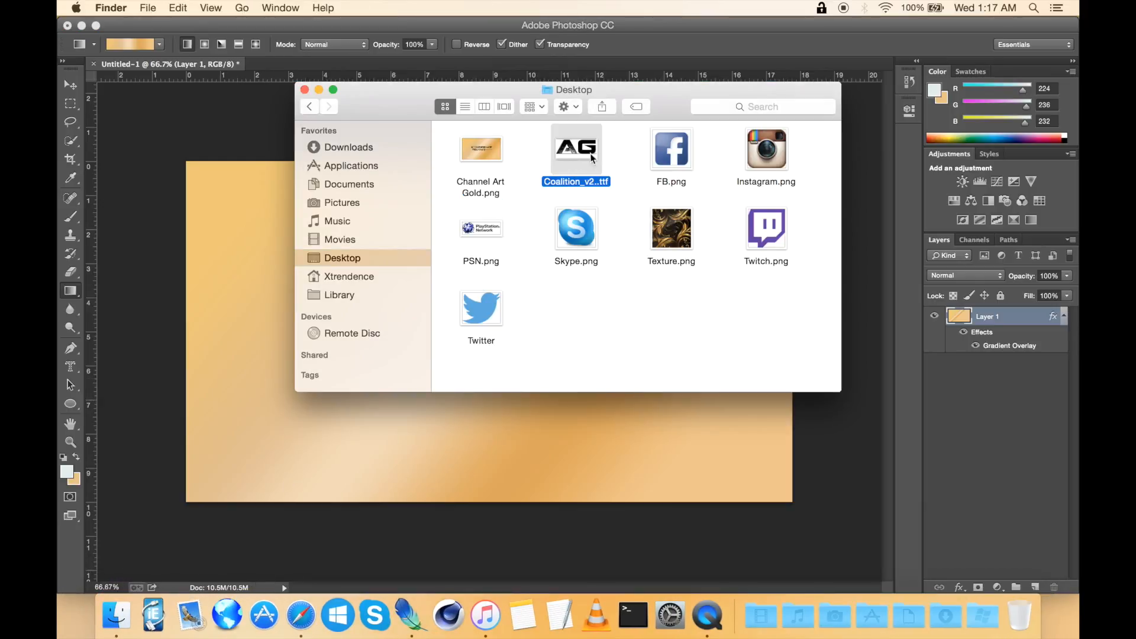
click(538, 148)
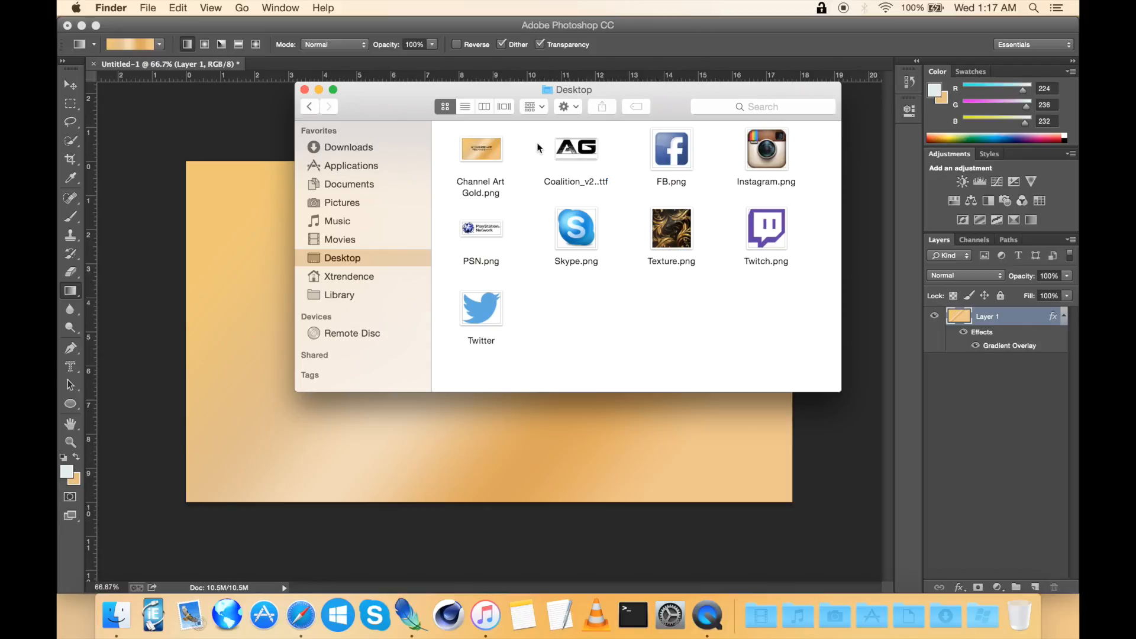
click(680, 239)
key(space)
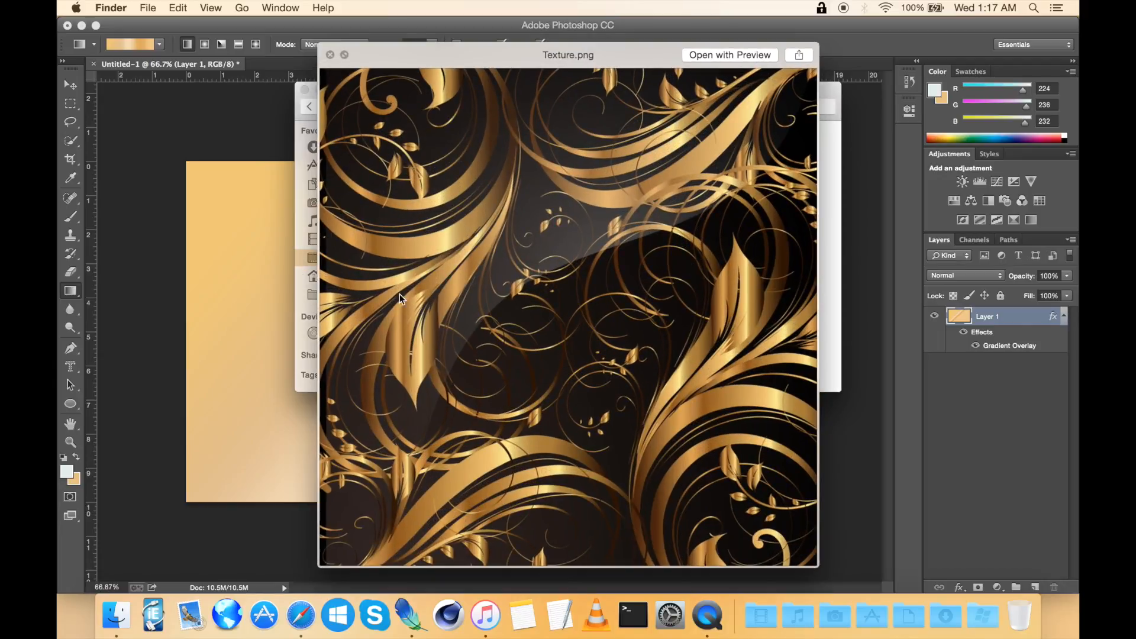
click(330, 55)
click(631, 304)
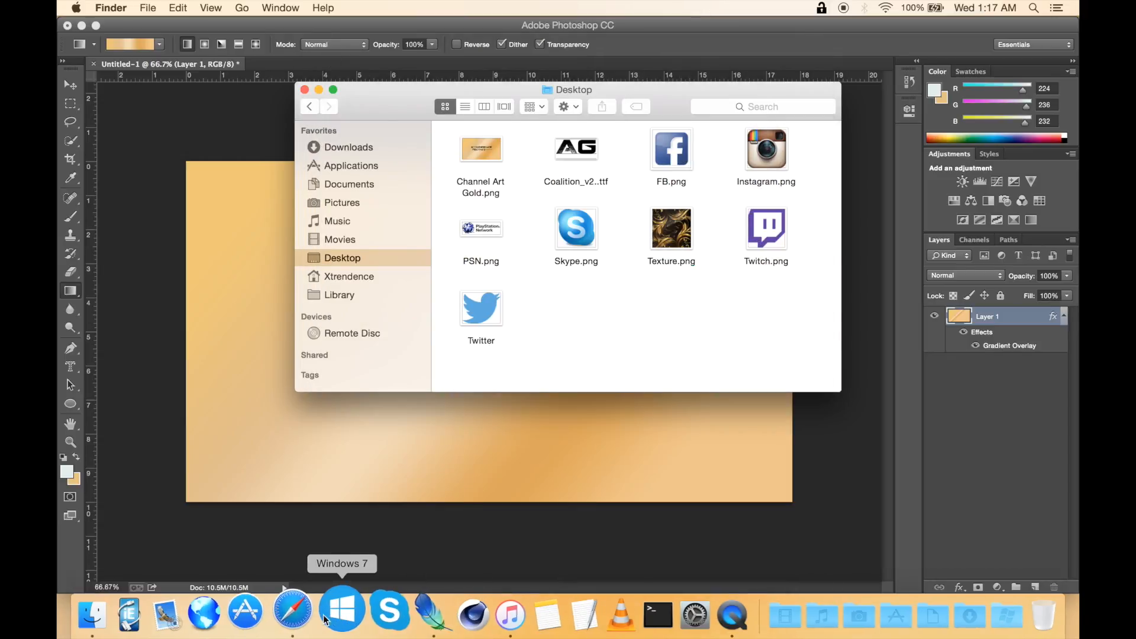
Step: Switch to Safari and search Google Images for gold pattern
click(292, 611)
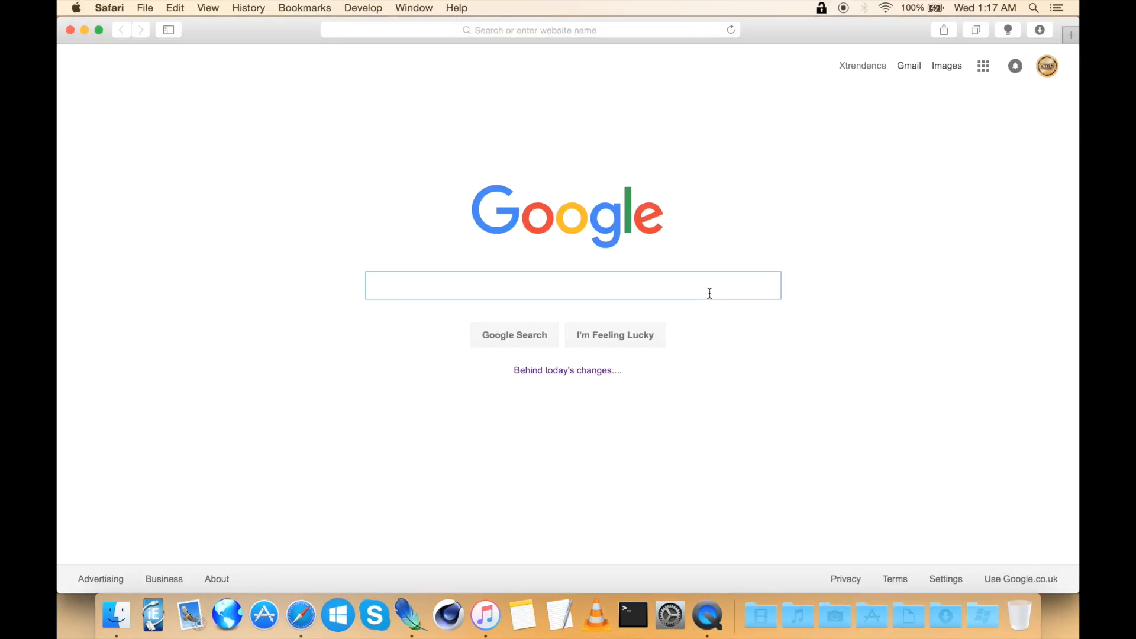
text(gold patte)
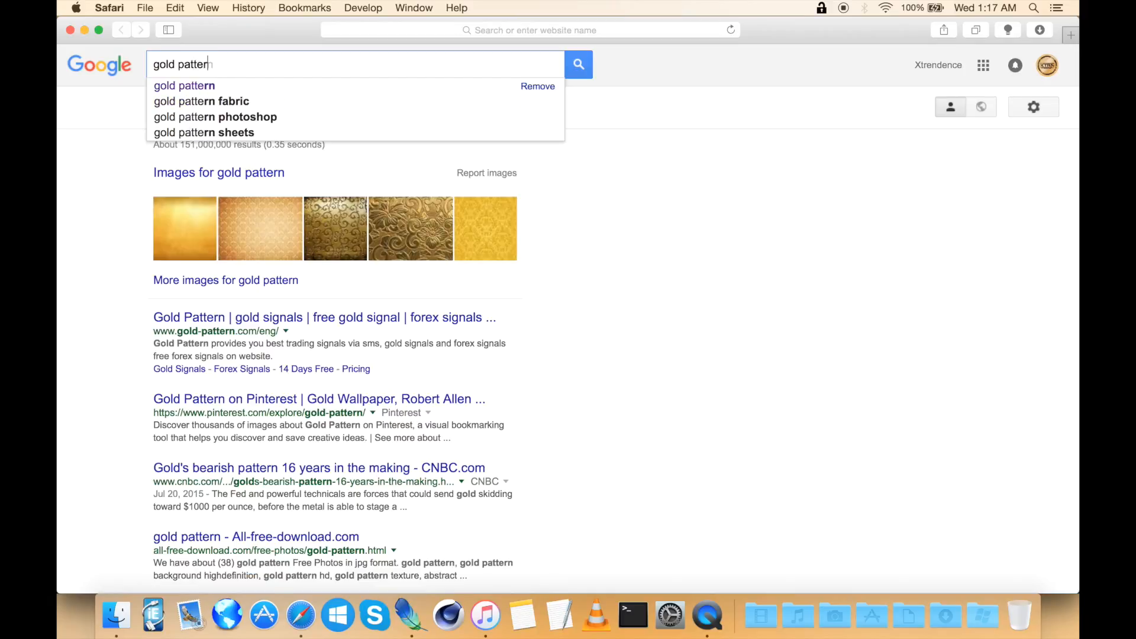
text(rn)
key(Return)
click(208, 109)
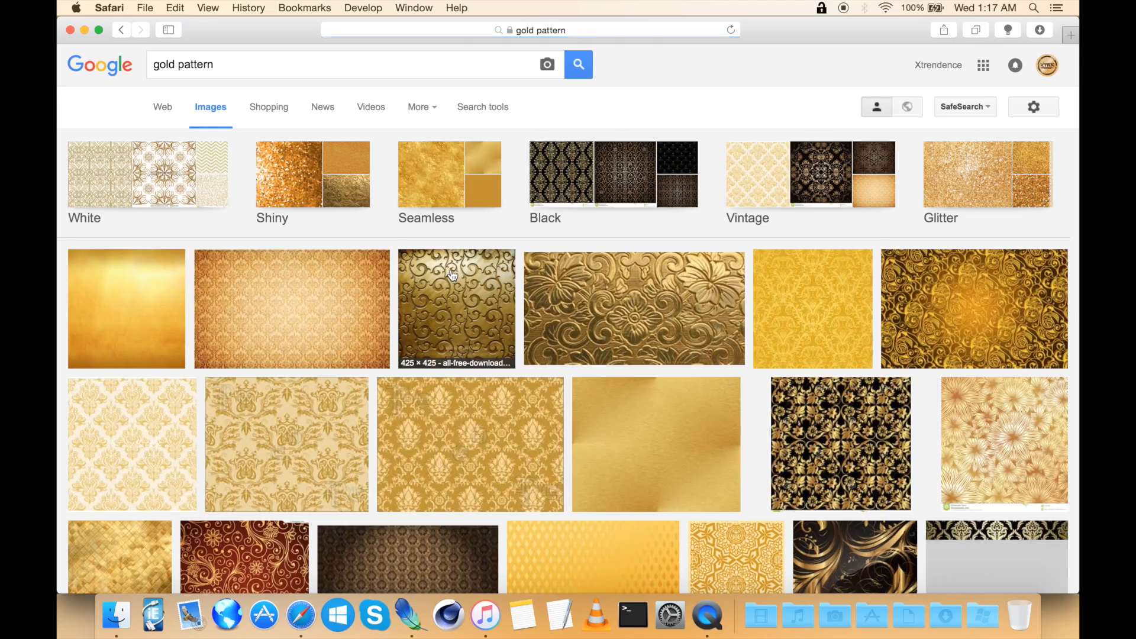
Step: Browse the gold pattern image results and open a swirl pattern at full size
scroll(451, 260, down, 5)
scroll(452, 275, down, 5)
scroll(453, 276, up, 2)
click(858, 204)
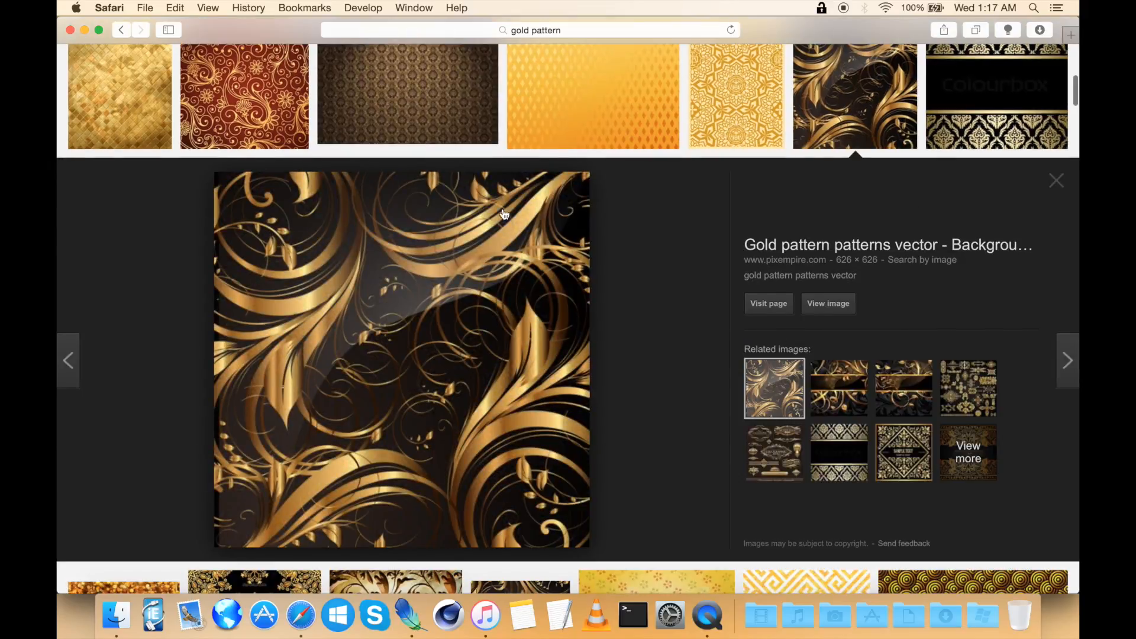
scroll(385, 452, down, 7)
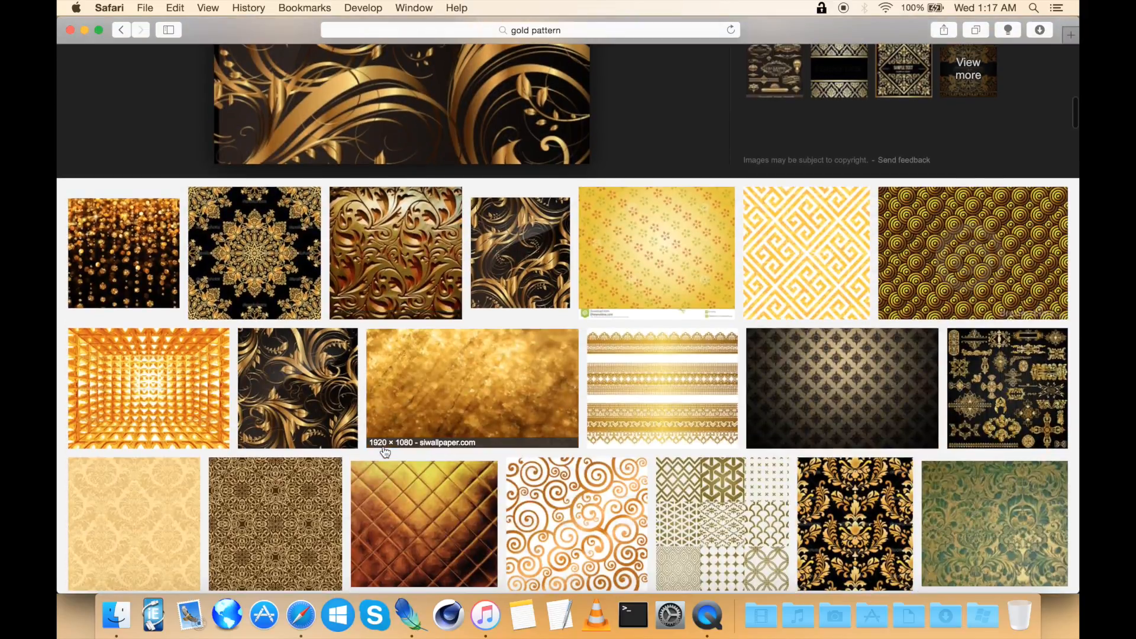
click(561, 261)
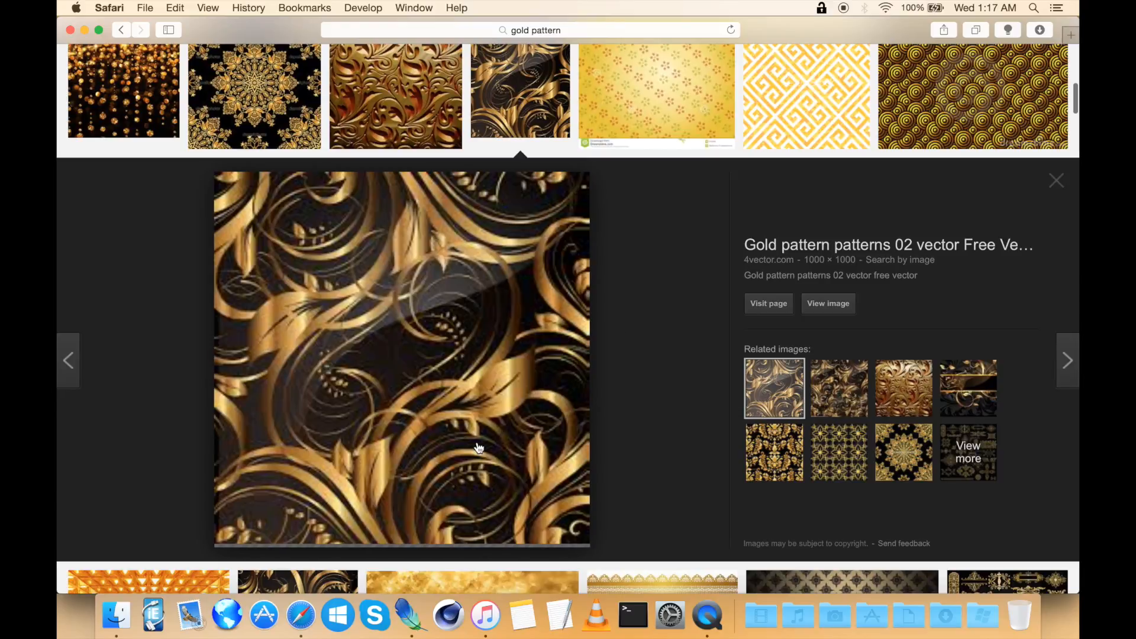
scroll(541, 343, down, 2)
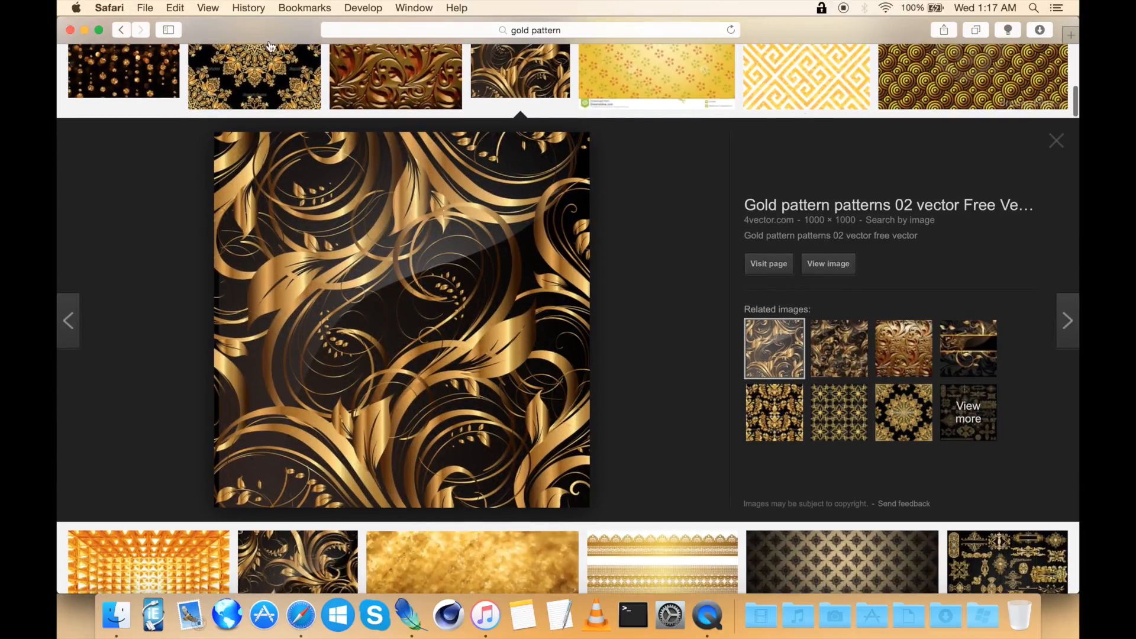
click(829, 264)
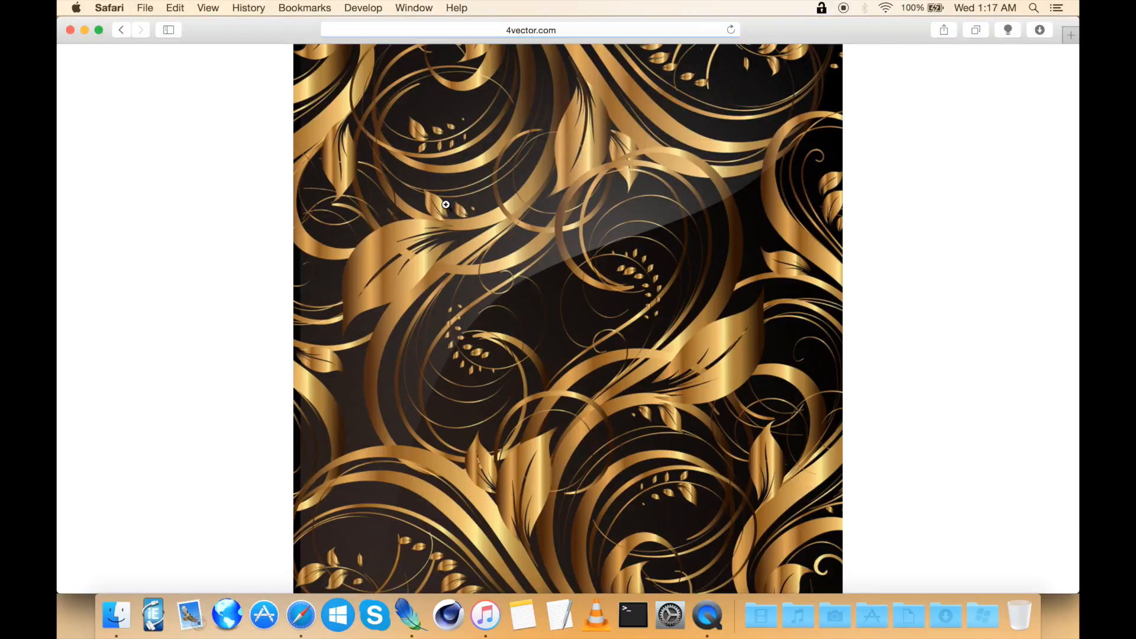
Step: Close the image page and select the files on the Desktop
click(70, 30)
click(672, 314)
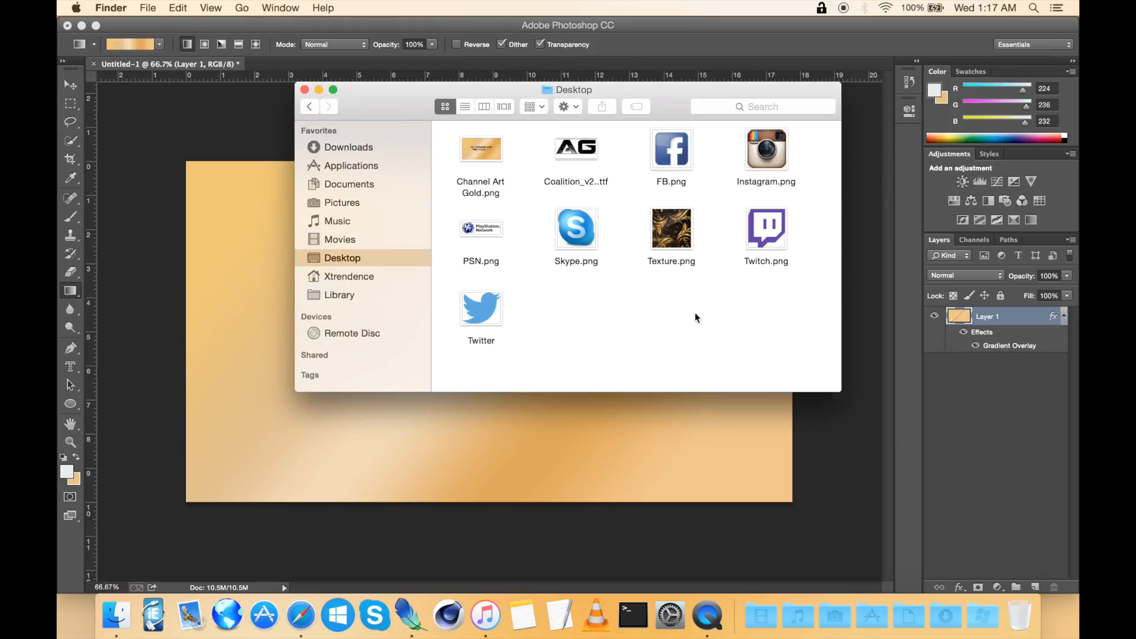
drag(778, 291, 437, 152)
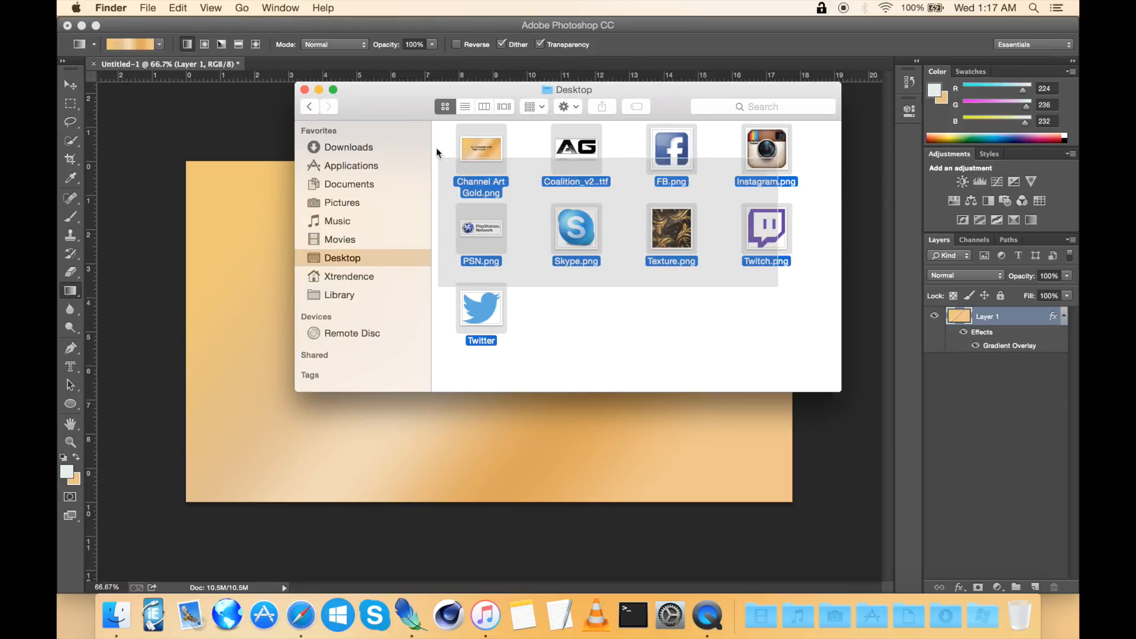
Step: Open the desktop icon images and Texture.png in Photoshop, leaving out the channel art file and the font
super+click(488, 148)
super+click(574, 155)
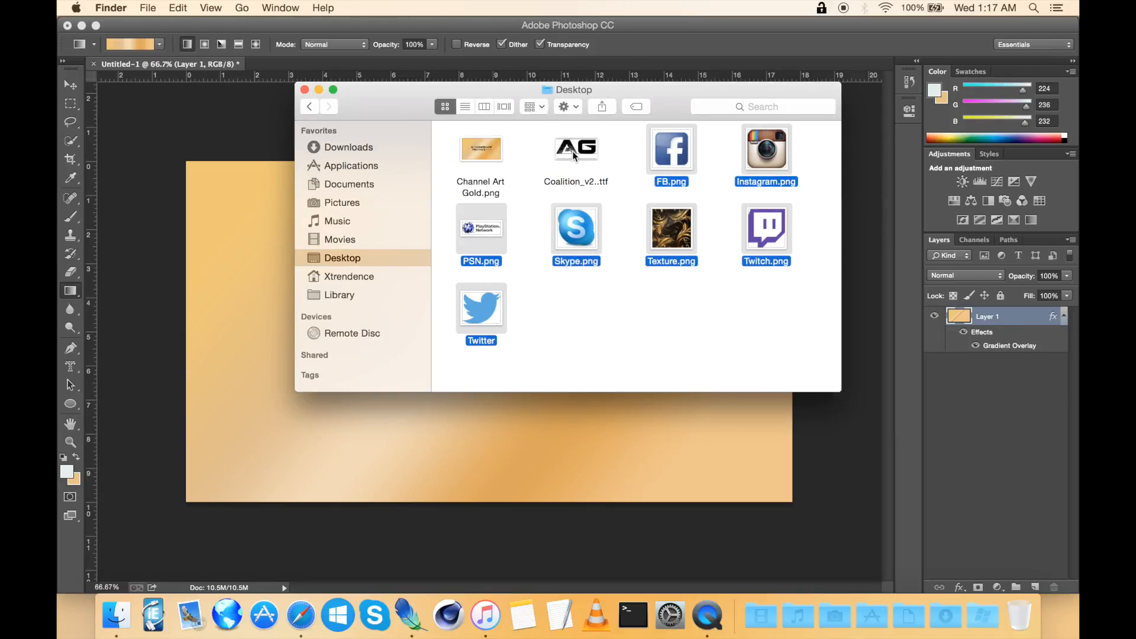
drag(687, 164, 325, 70)
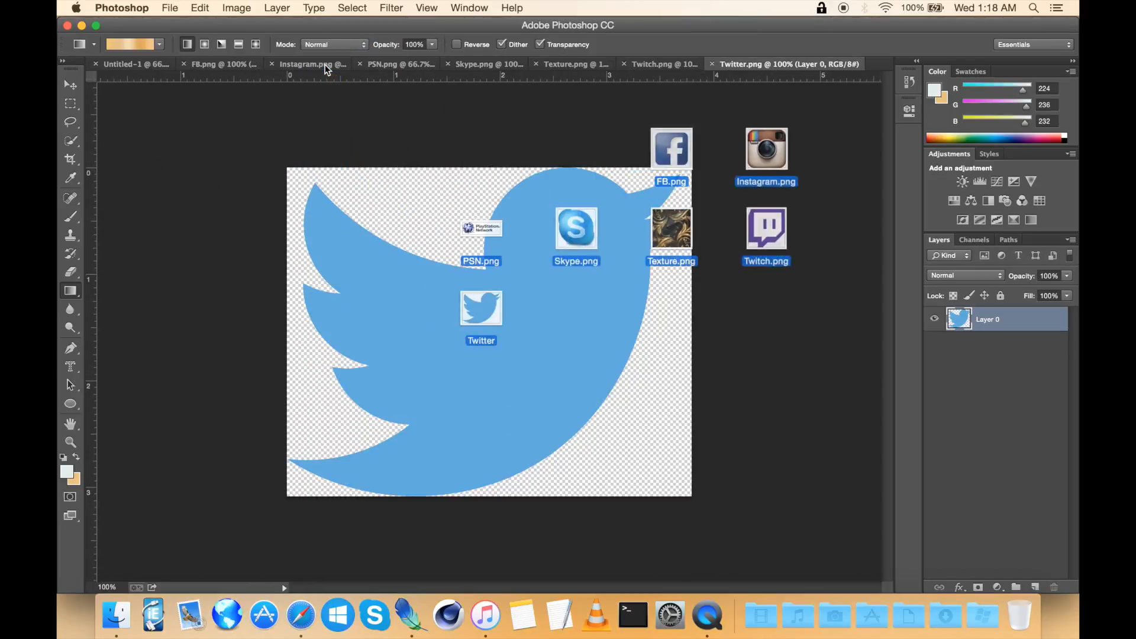
Step: Look through each opened image document, including Texture.png, and return to the Untitled-1 banner
click(131, 65)
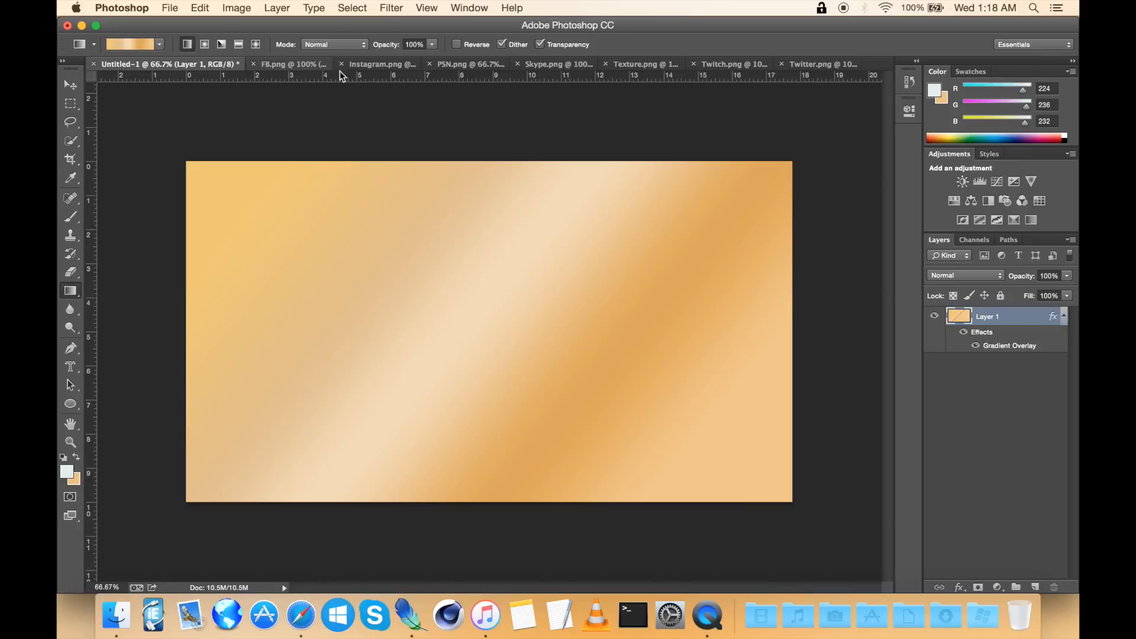
click(291, 64)
click(373, 67)
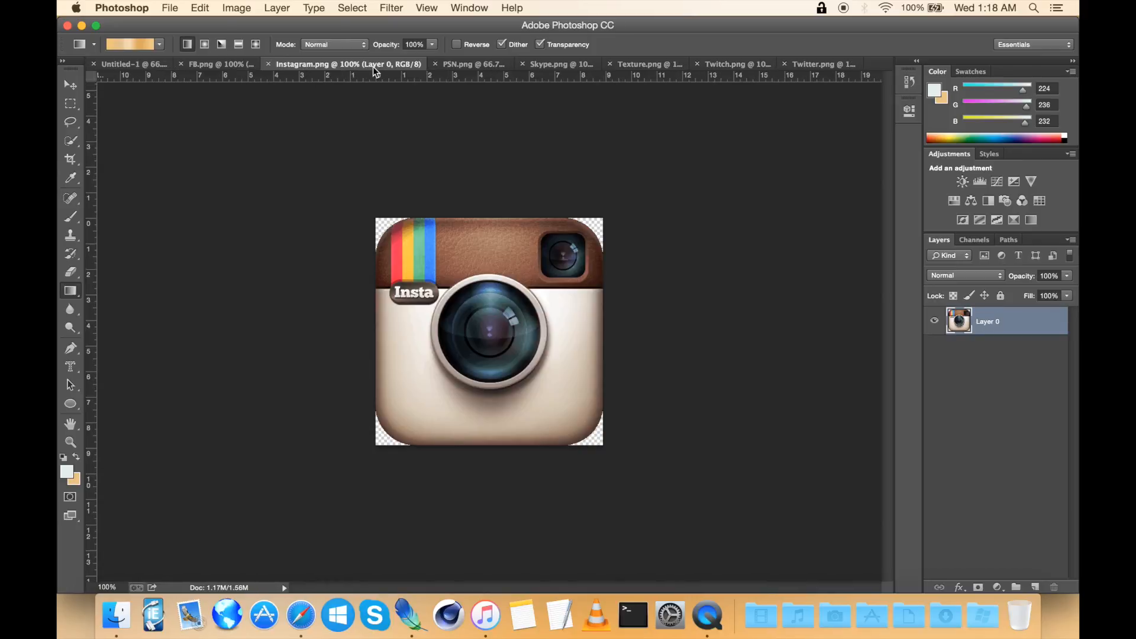
click(479, 65)
click(543, 66)
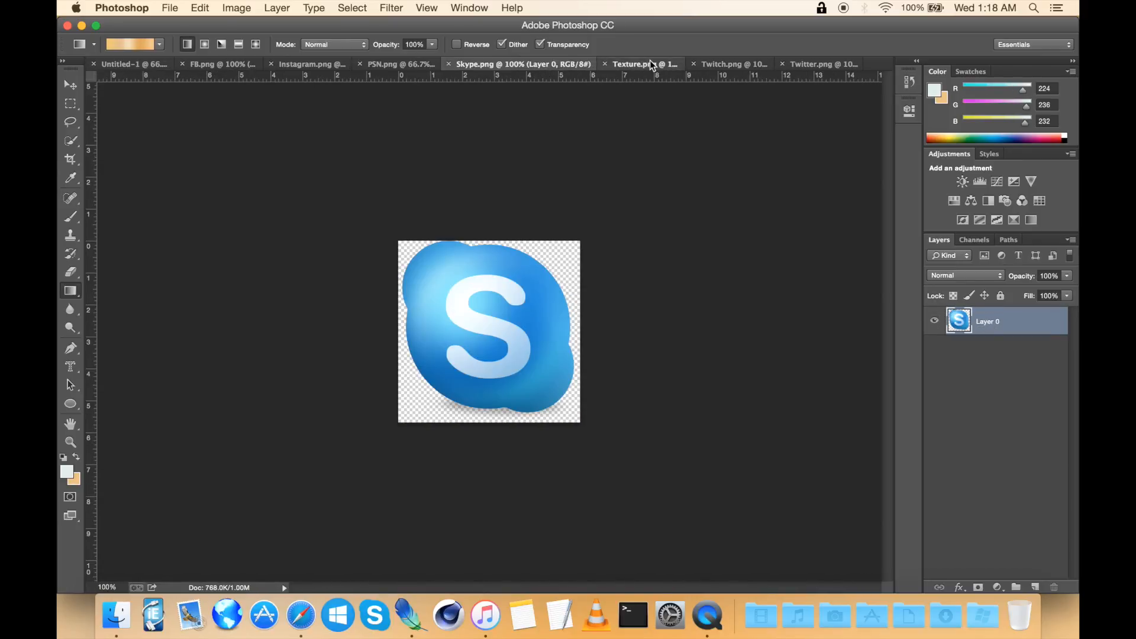
click(650, 62)
click(142, 65)
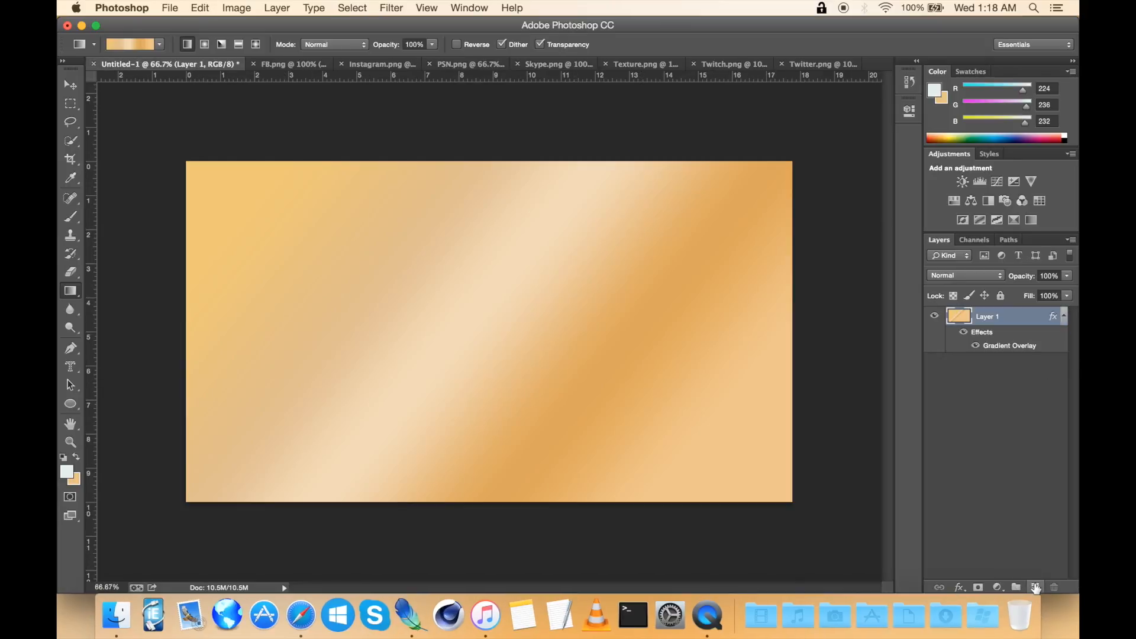
Step: Add a new layer beneath the gradient layer, hide the gradient layer, and paste the gold texture into the new layer
click(1035, 587)
drag(1014, 319, 976, 377)
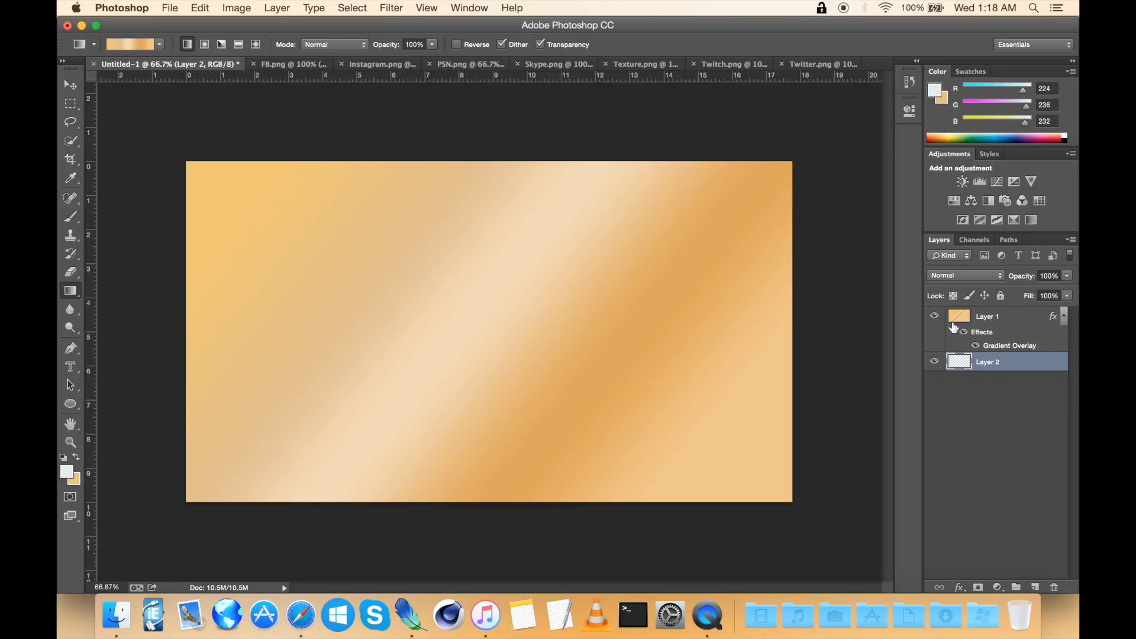
click(935, 317)
key(super+v)
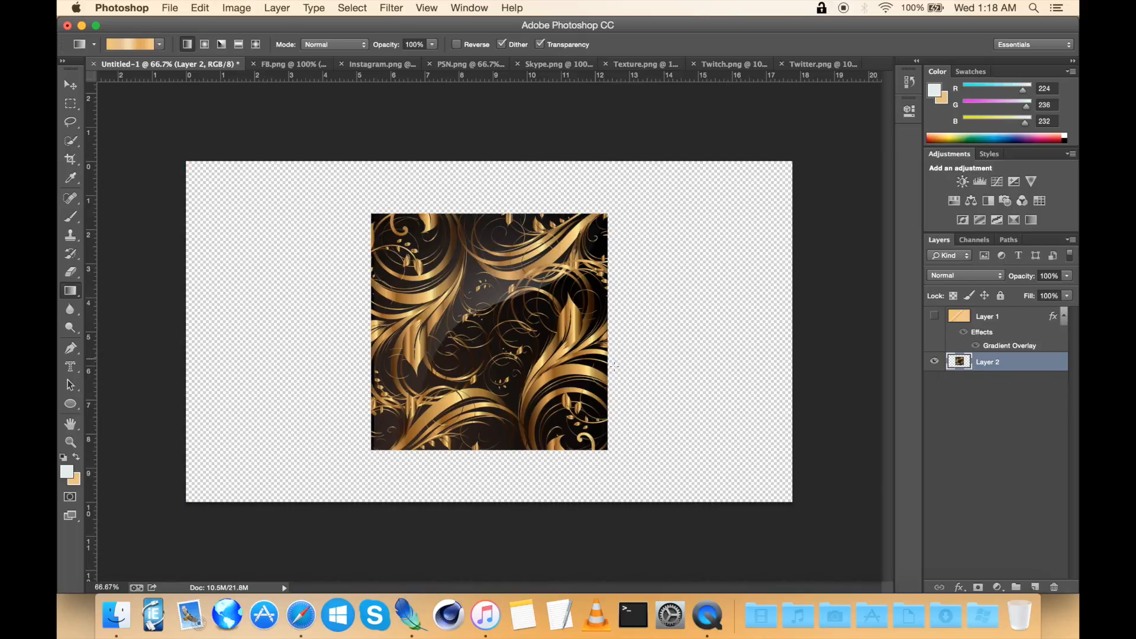
Step: Hide the texture layer and drag a vertical and a horizontal guide to the centre of the canvas
click(70, 85)
scroll(338, 252, up, 2)
key(super+t)
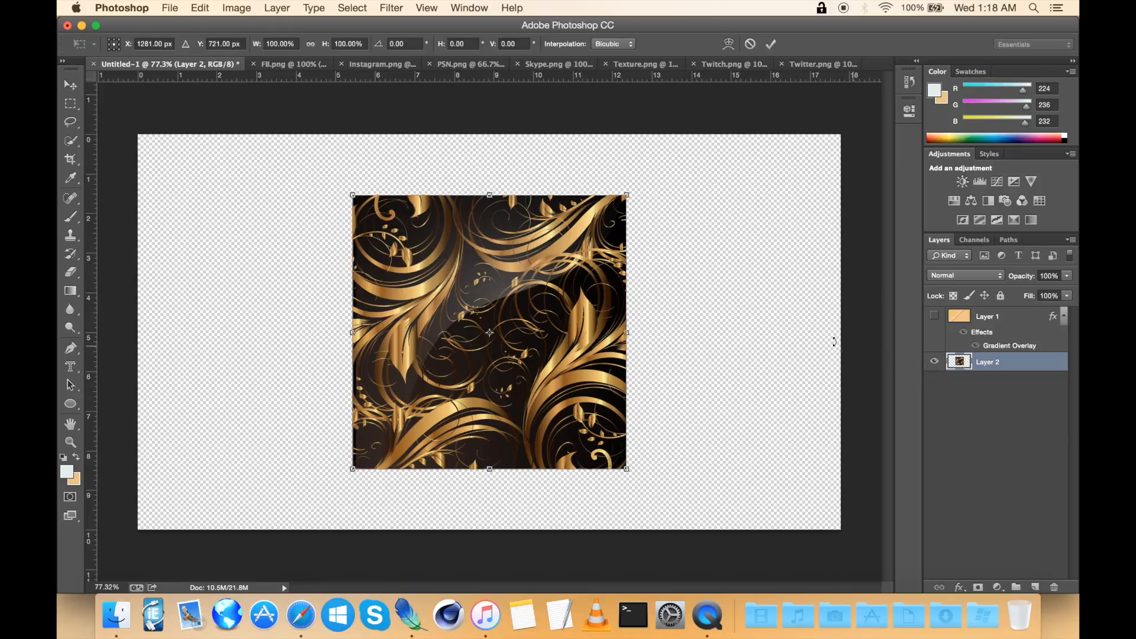
key(Return)
click(935, 361)
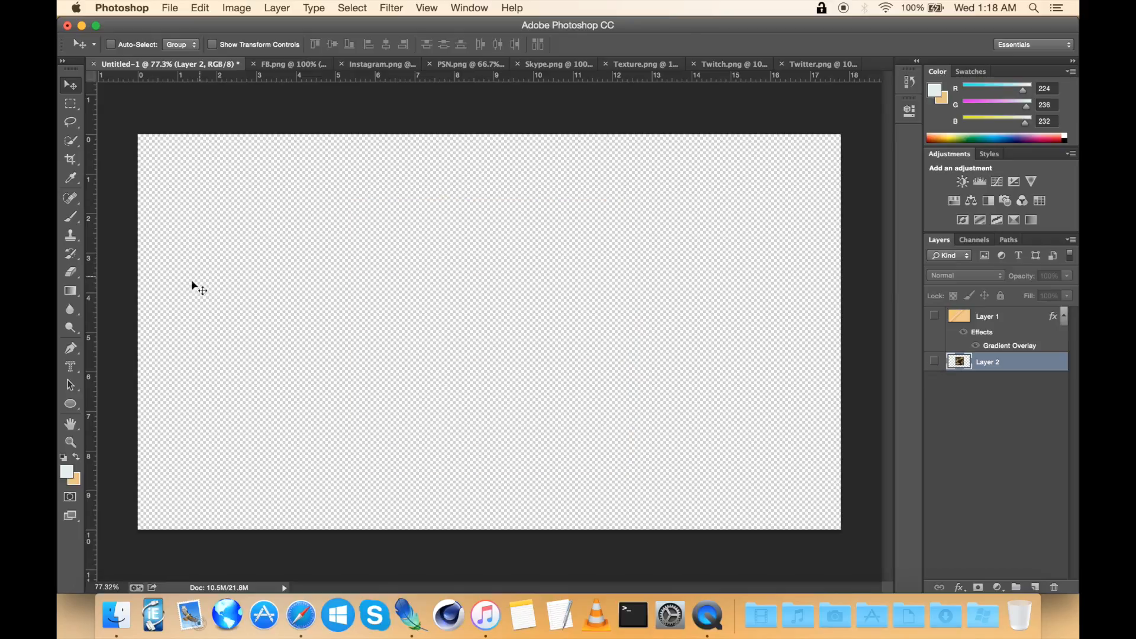
drag(95, 293, 487, 242)
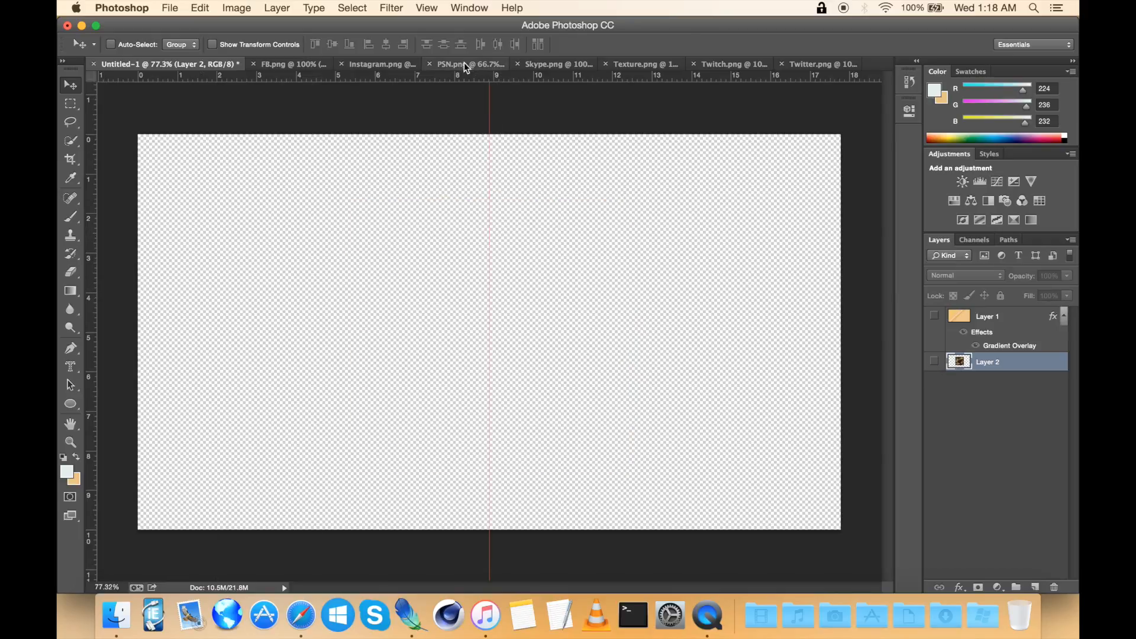
drag(460, 77, 310, 331)
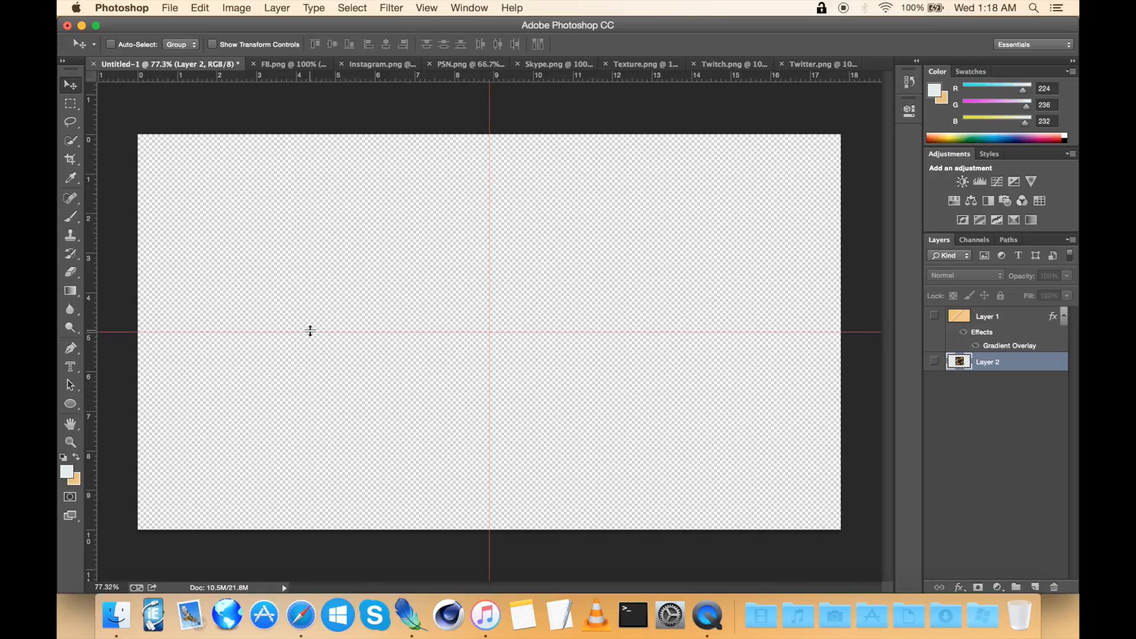
Step: Show the texture layer and move the texture left so its right edge meets the vertical centre guide
click(940, 362)
key(super+t)
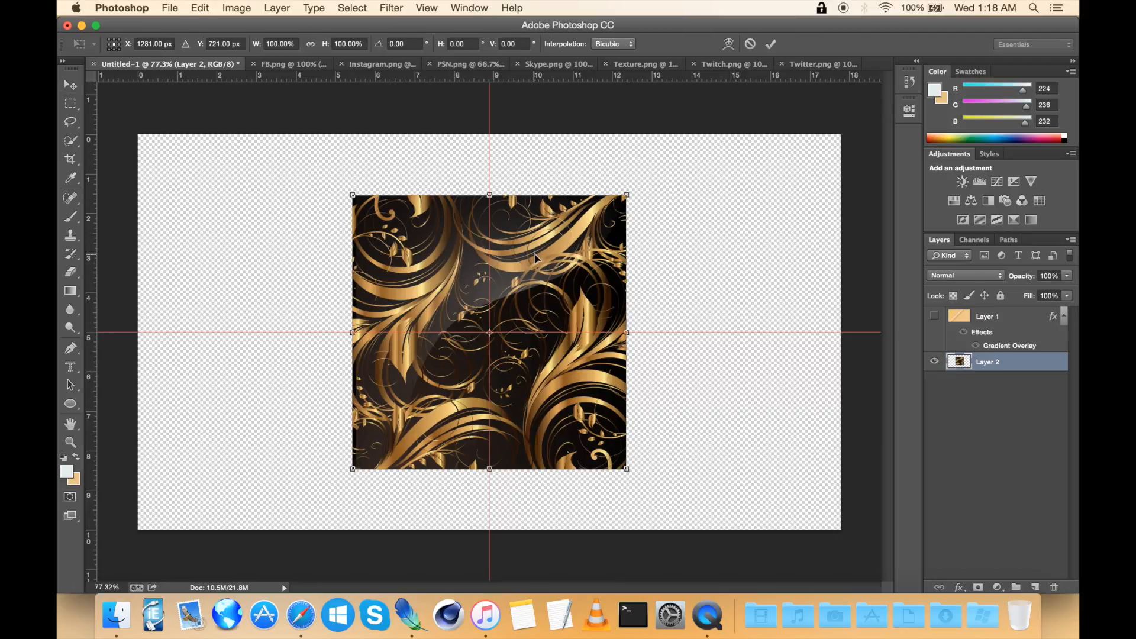
drag(555, 261, 420, 262)
key(Return)
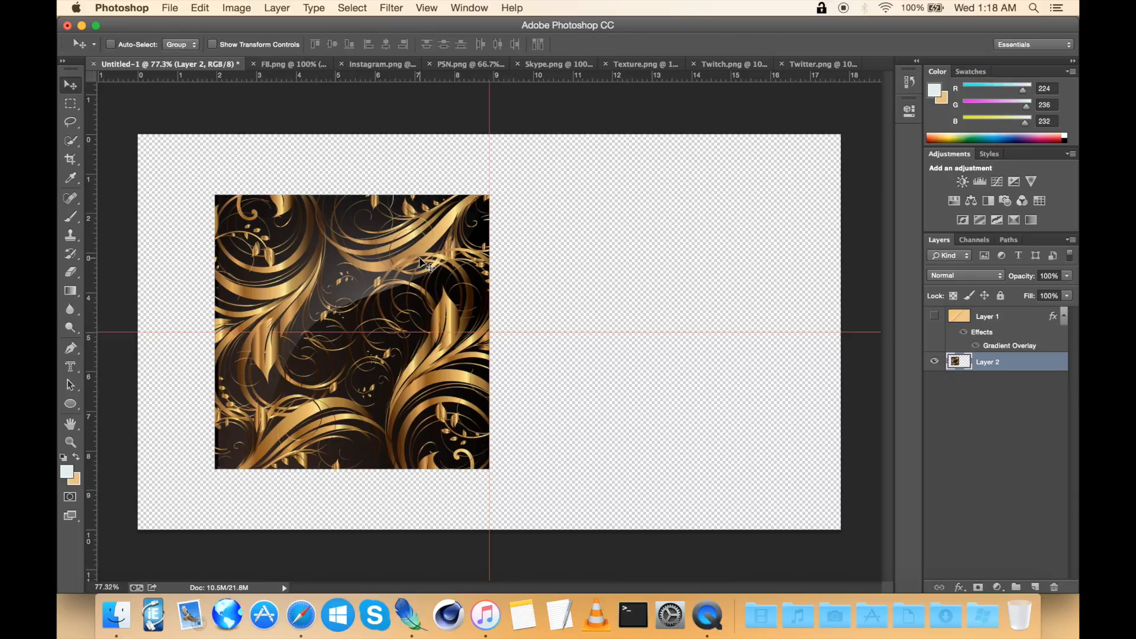
Step: Duplicate the texture layer as Layer 2 copy
right_click(1029, 367)
click(959, 158)
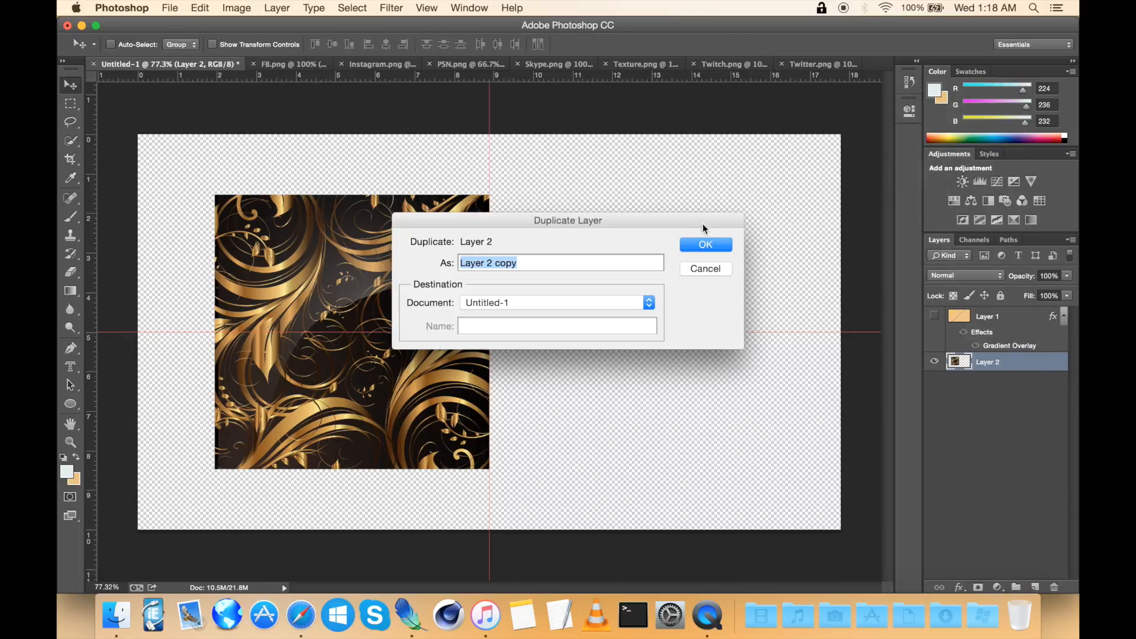
click(704, 246)
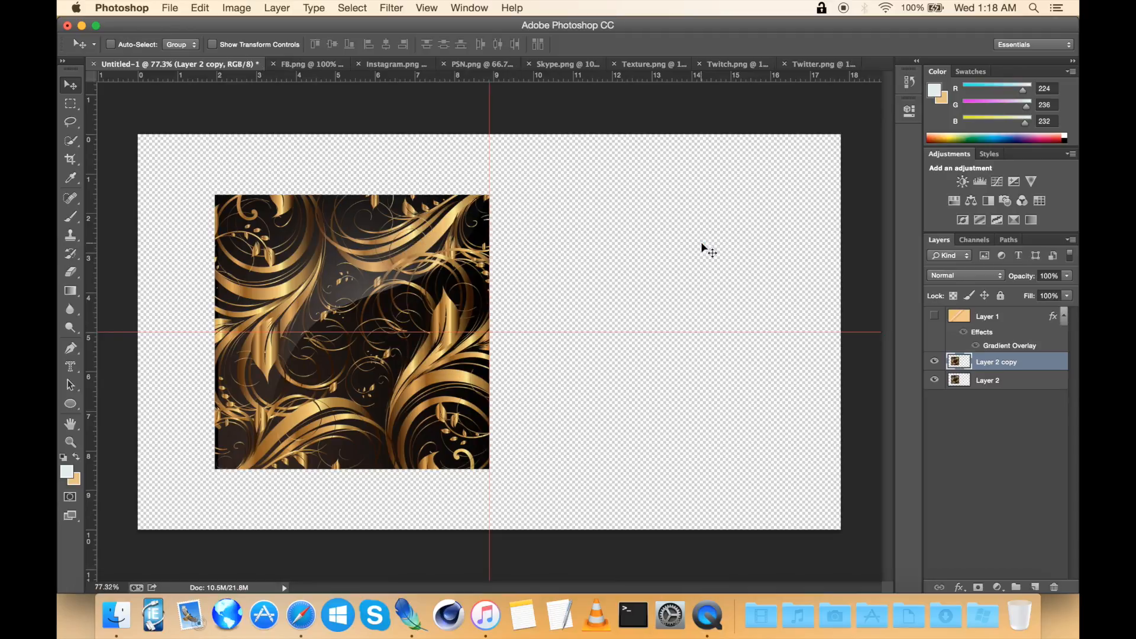
Step: Flip the copied texture horizontally and move it right of the vertical guide to mirror the pattern
key(ctrl+t)
right_click(418, 309)
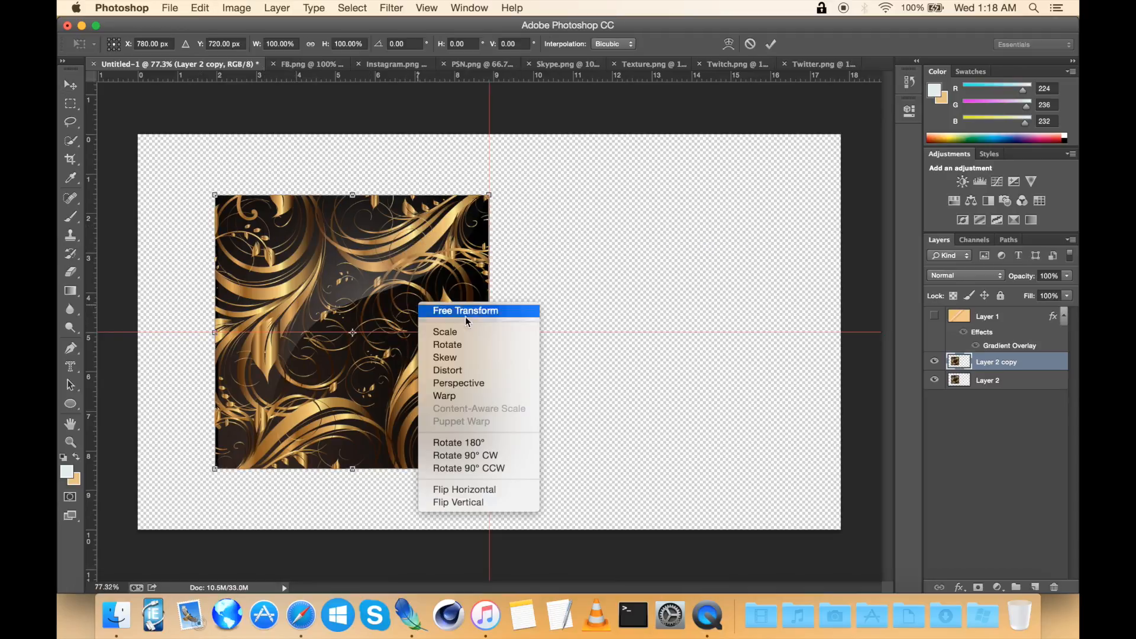
click(499, 490)
drag(348, 269, 616, 267)
key(Return)
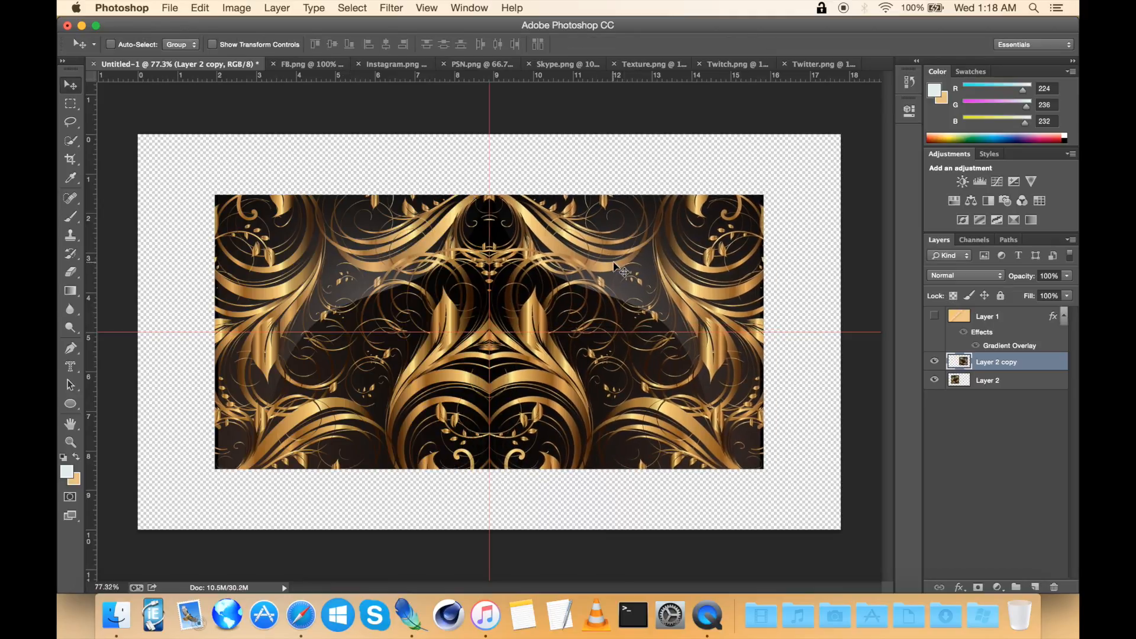
key(super+semicolon)
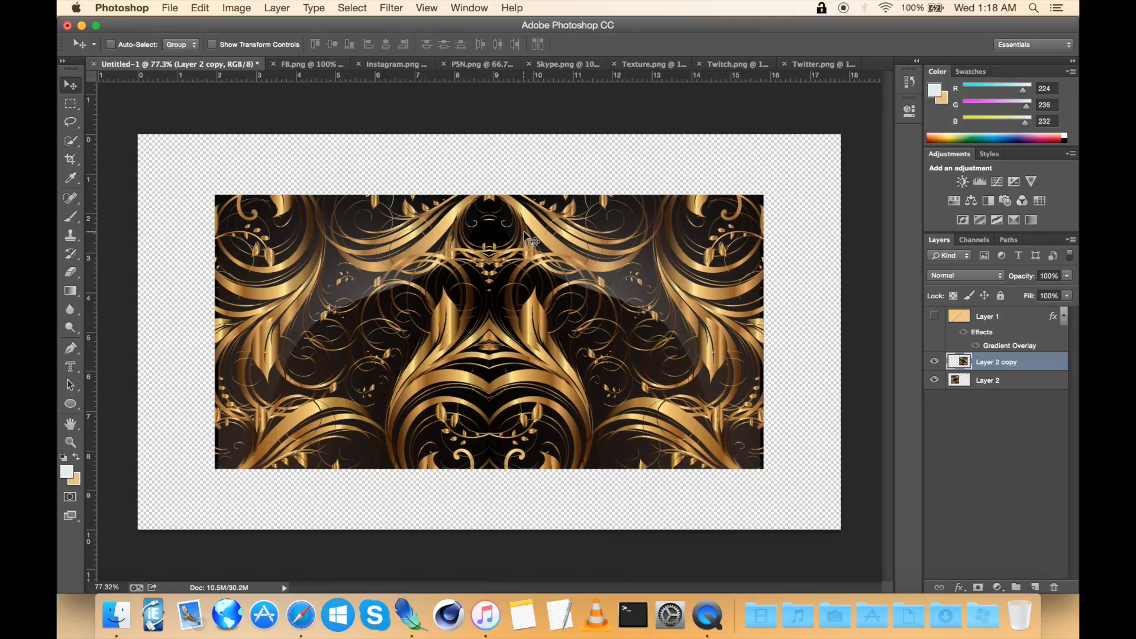
key(super+semicolon)
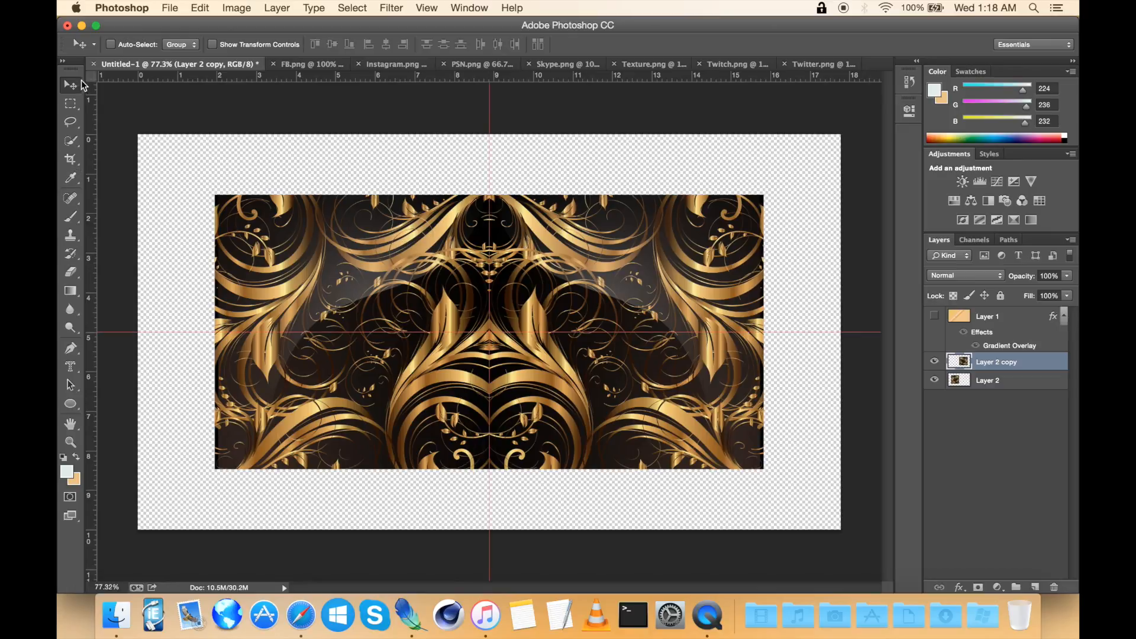
Step: Show the gold gradient layer again and select it
click(69, 112)
click(935, 315)
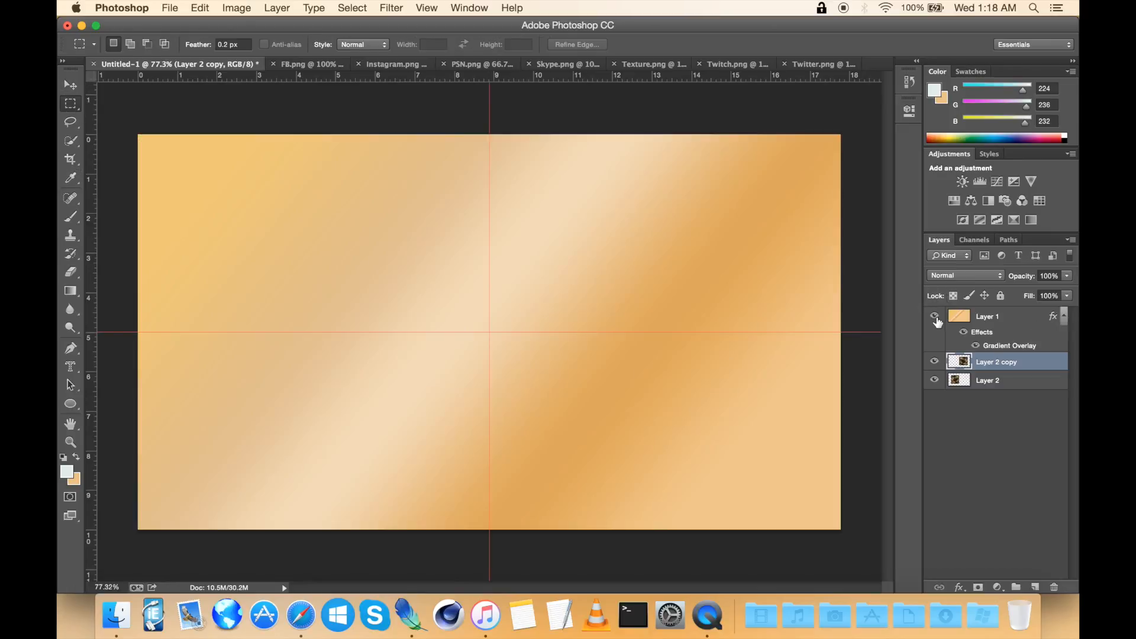
click(1016, 322)
Step: Place a Coalition text insertion point left of the canvas centre and test-type the title
click(72, 368)
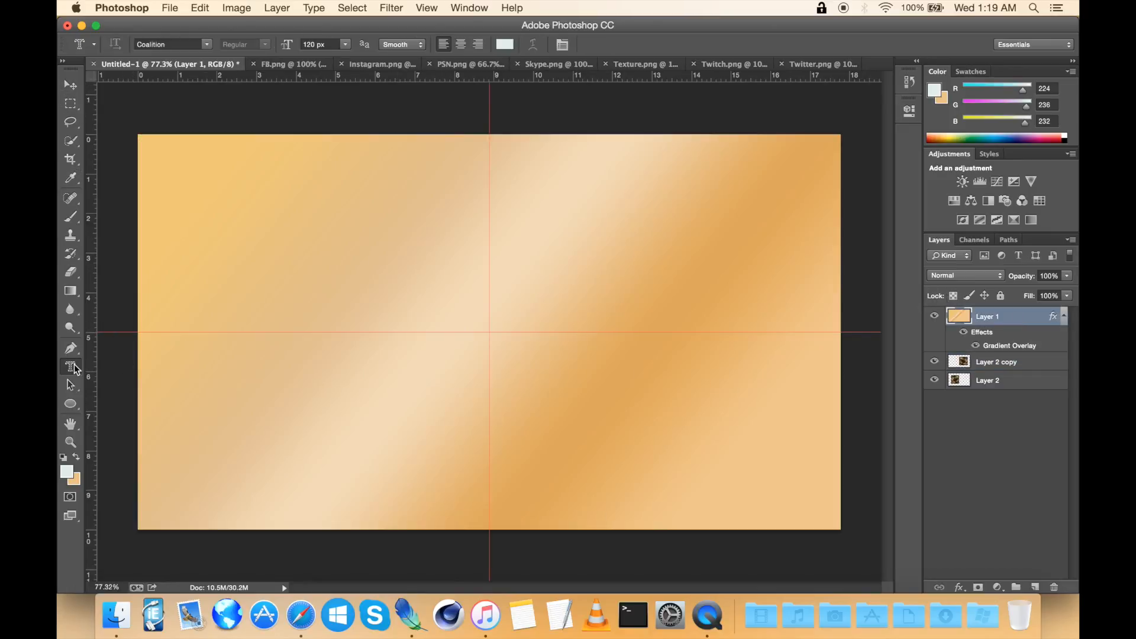
click(368, 315)
text(X)
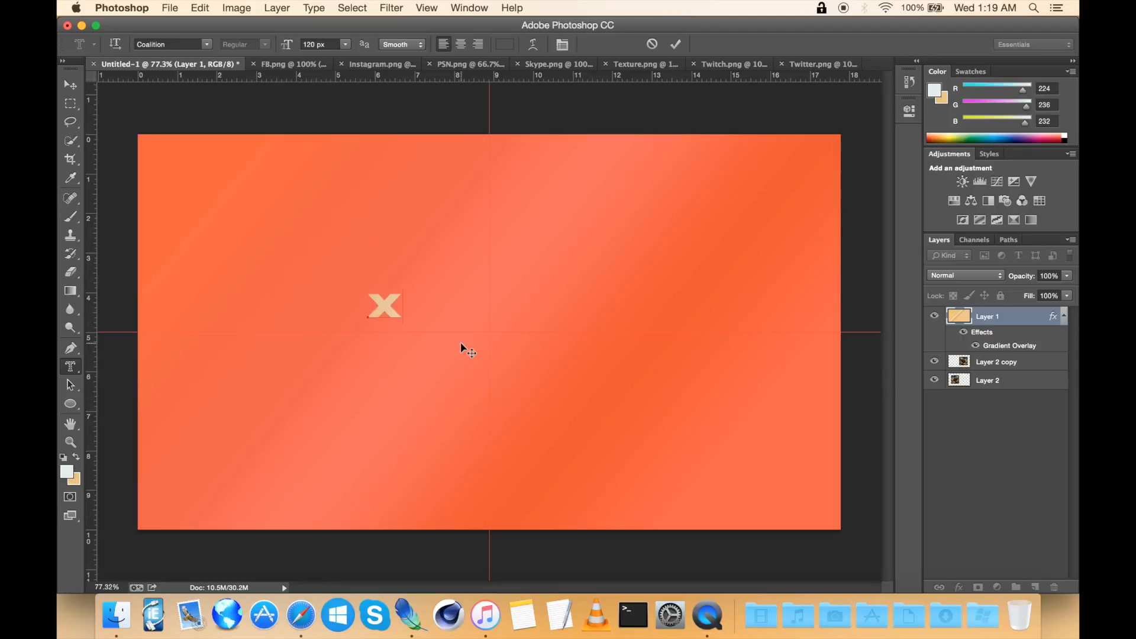
text(TRE)
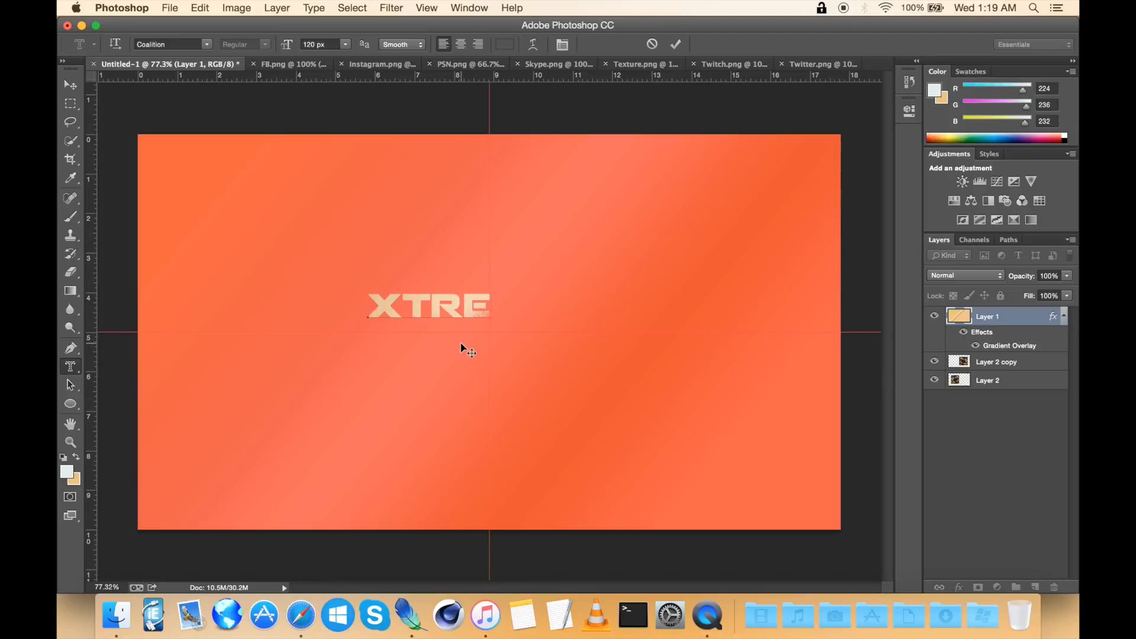
key(BackSpace)
key(BackSpace)
key(BackSpace)
key(BackSpace)
Step: Try a 180 px font size for the title text
click(304, 44)
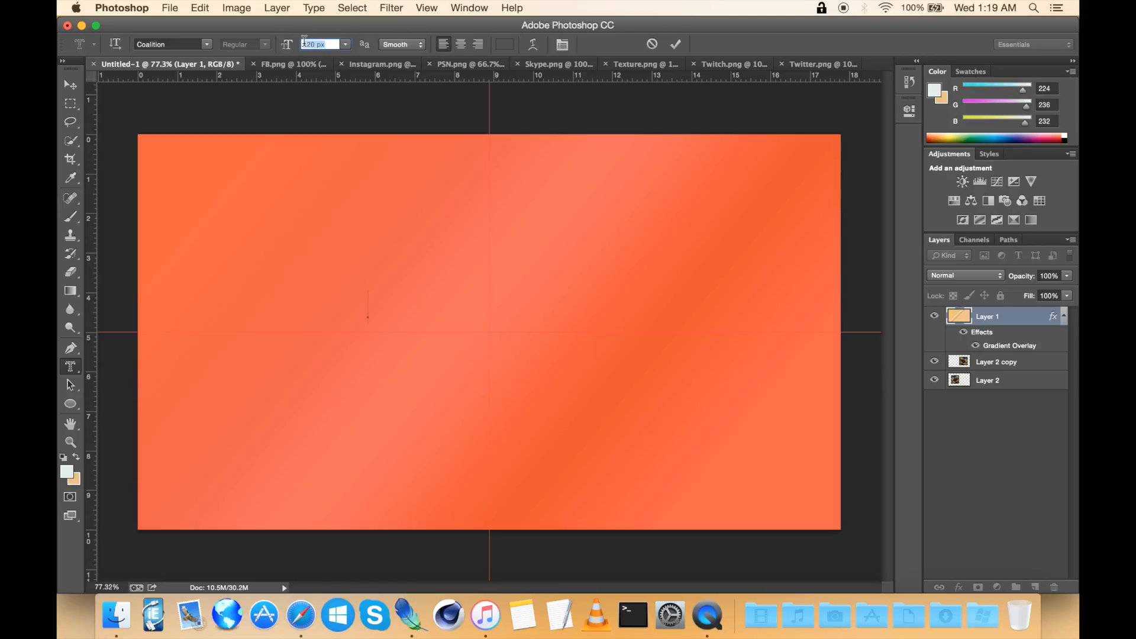
text(180)
key(Return)
text(XTRE)
key(BackSpace)
key(BackSpace)
key(BackSpace)
key(BackSpace)
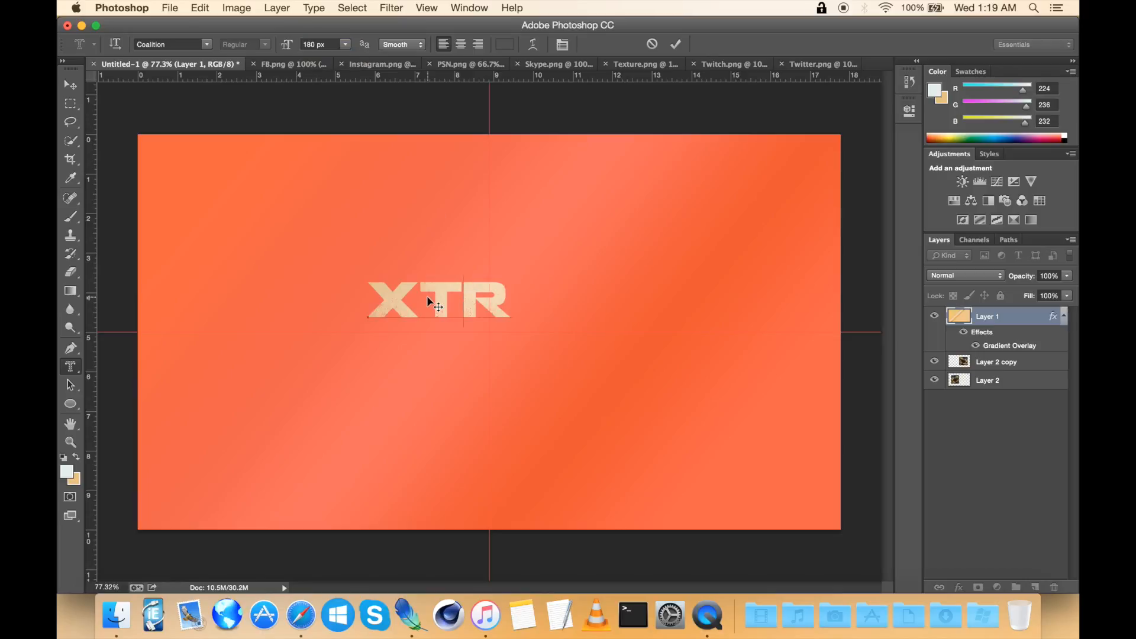
Step: Try a 150 px font size, type XTRENDENCE, and clear the text again
click(312, 45)
text(150)
key(Return)
text(X)
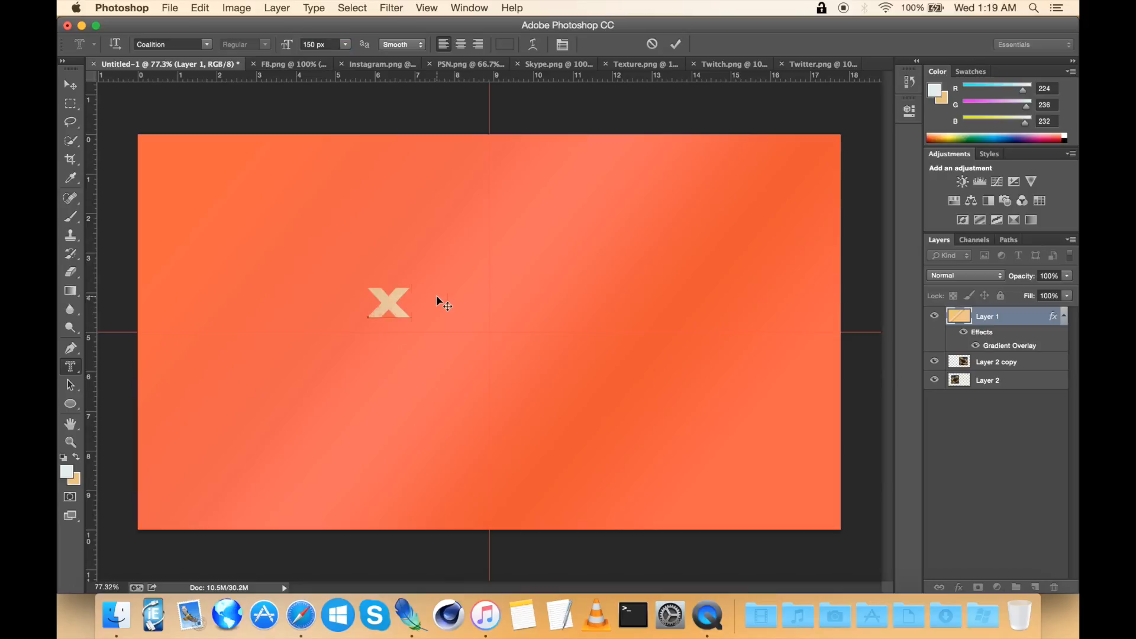
text(TRENDENCE)
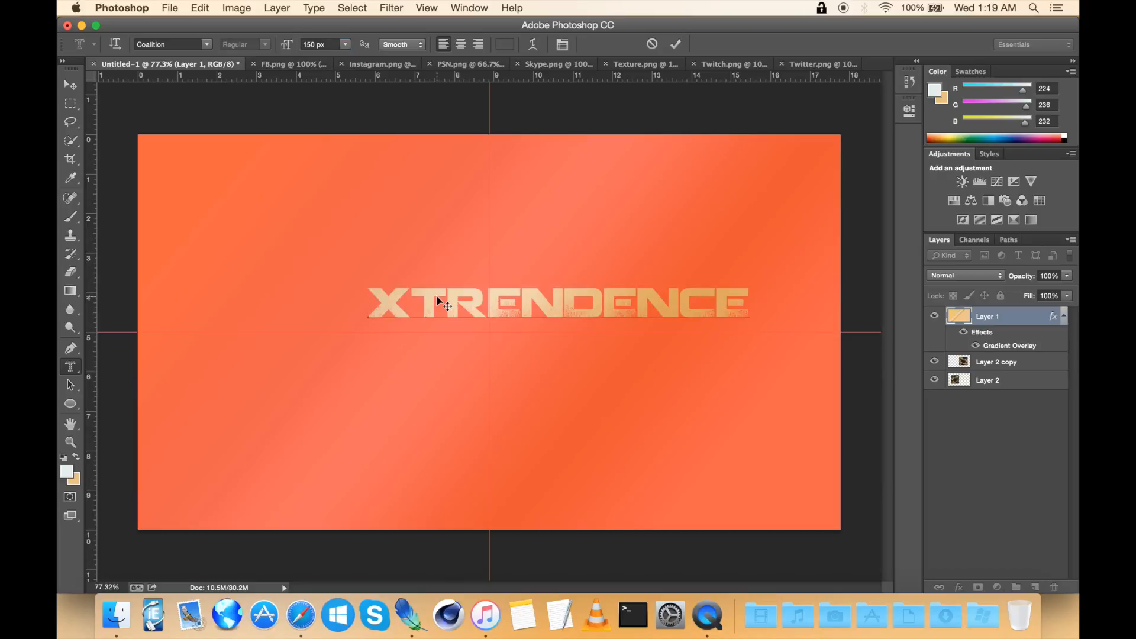
key(super+a)
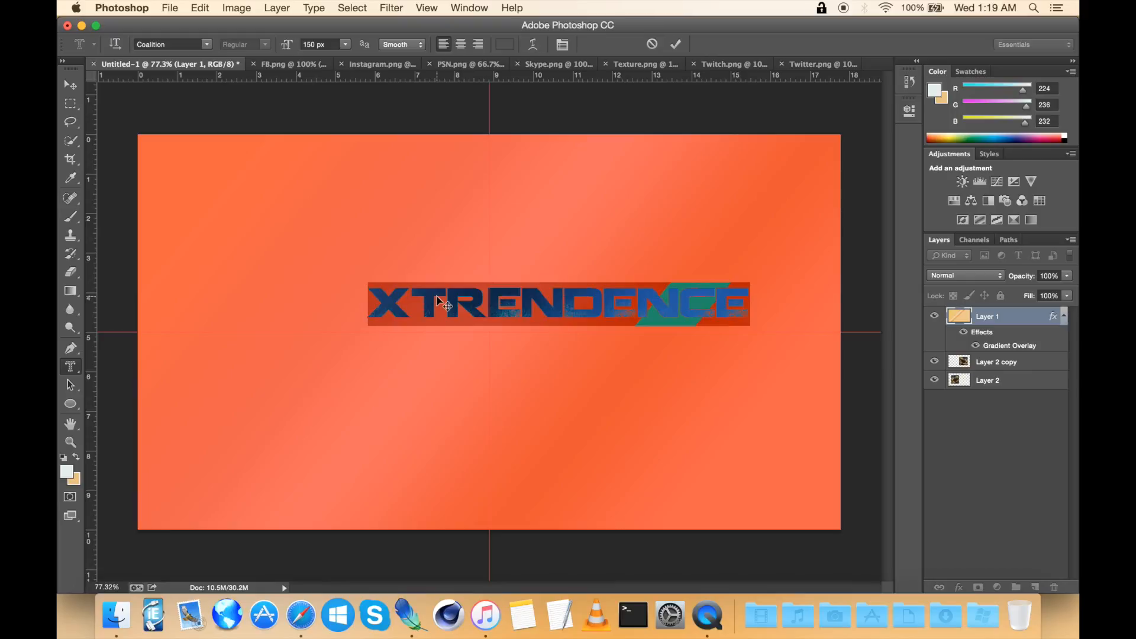
key(BackSpace)
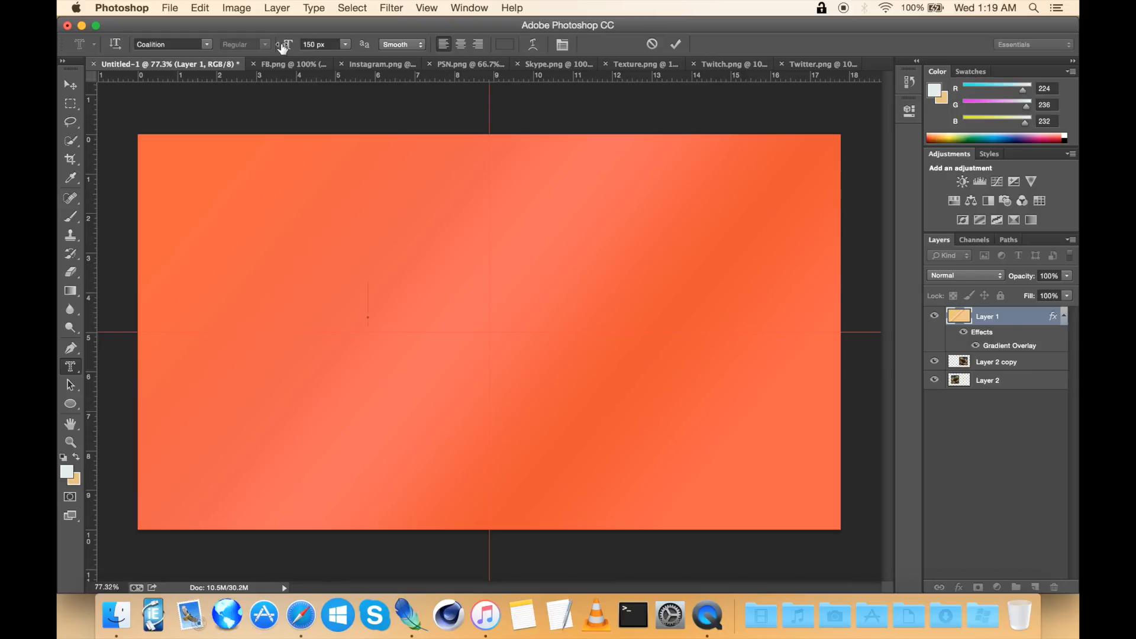
Step: Set the font size to 140 px, type XTRENDENCE as the title, and commit the text
click(314, 44)
text(1)
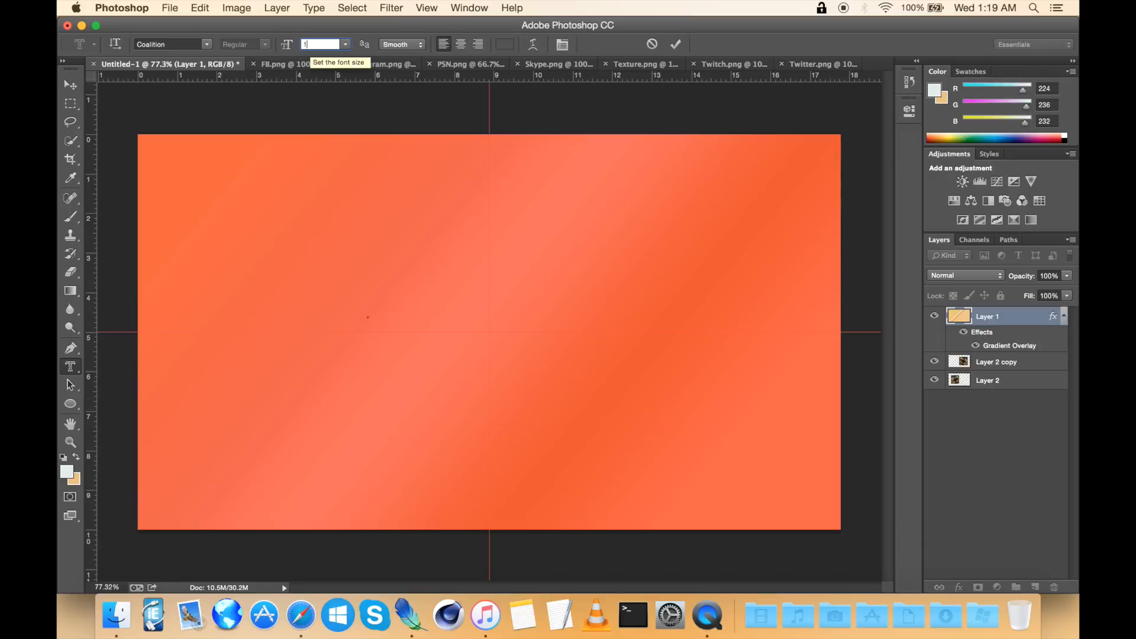
text(40)
key(Return)
text(X)
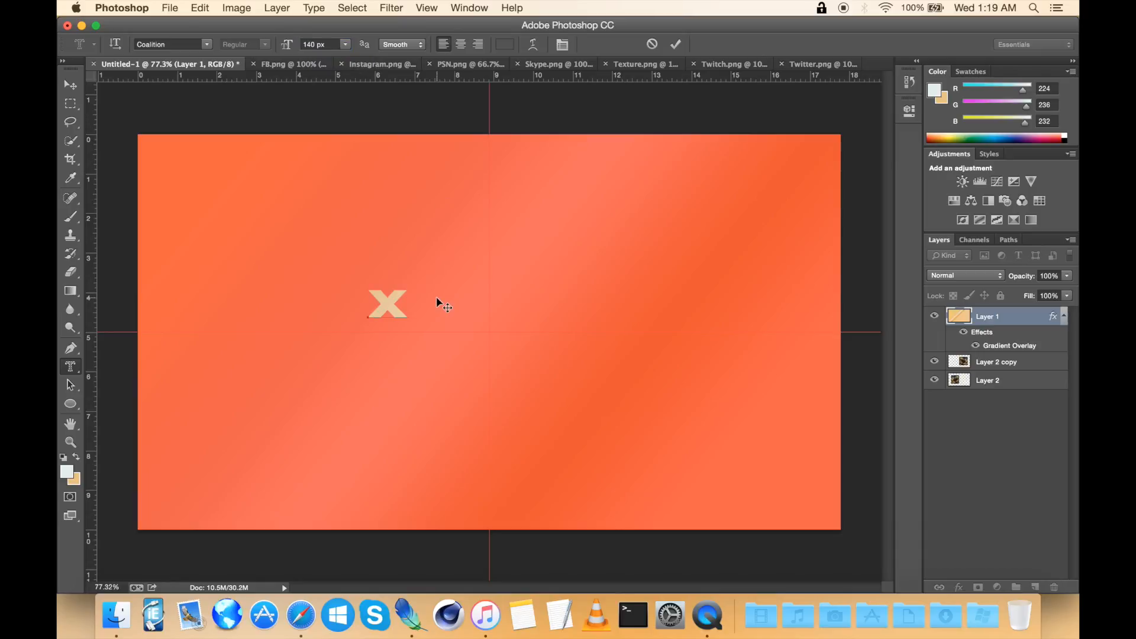
text(TRE)
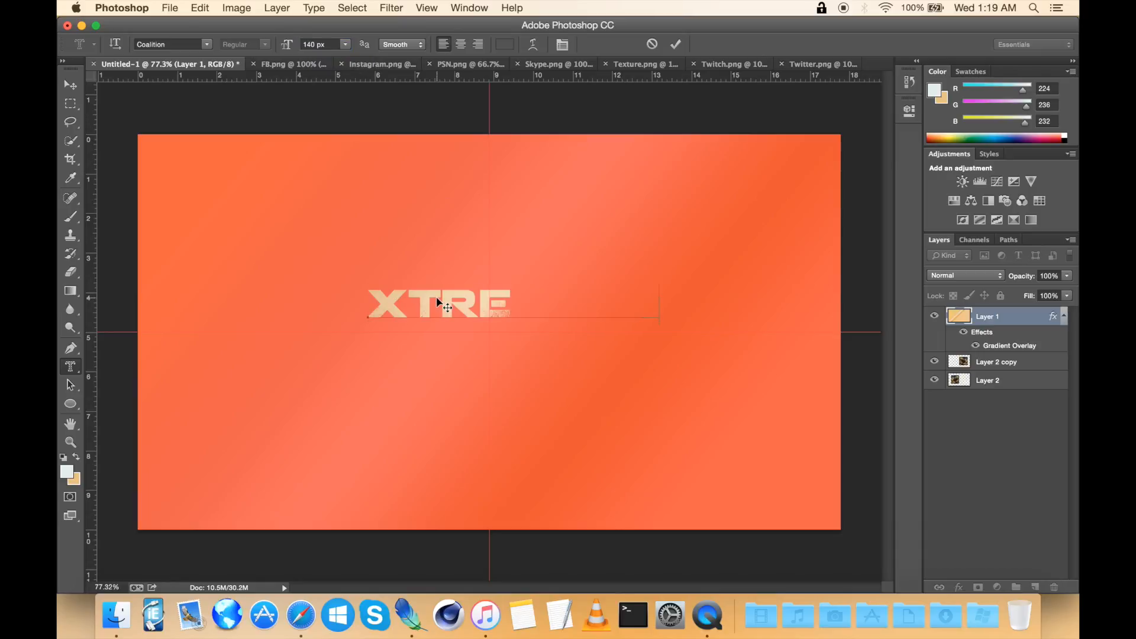
text(NDENCE)
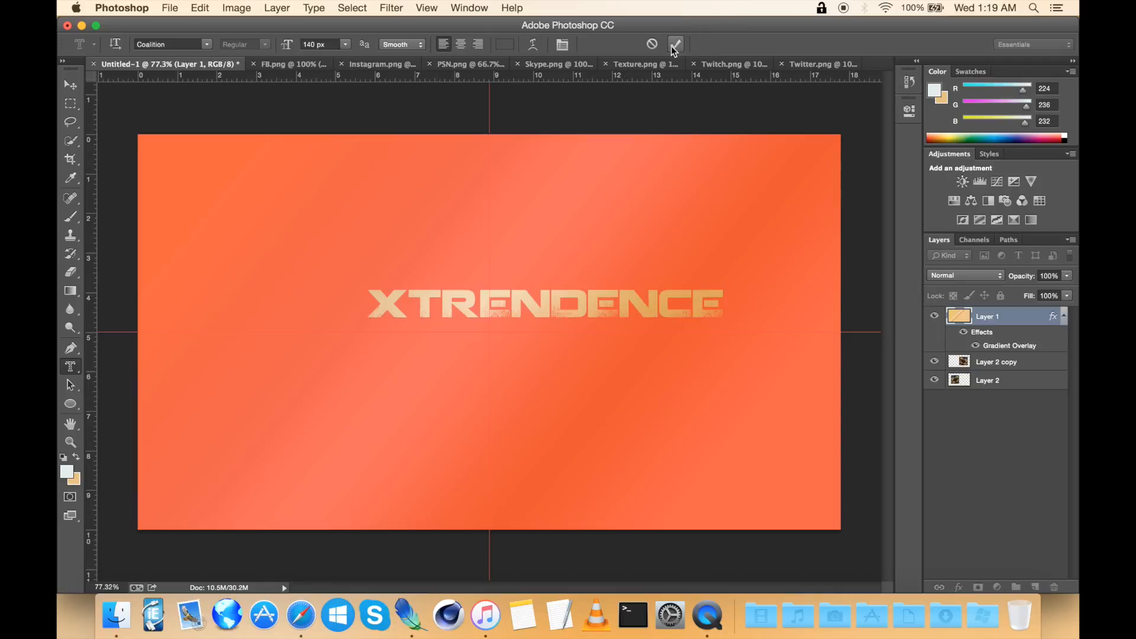
click(675, 44)
key(v)
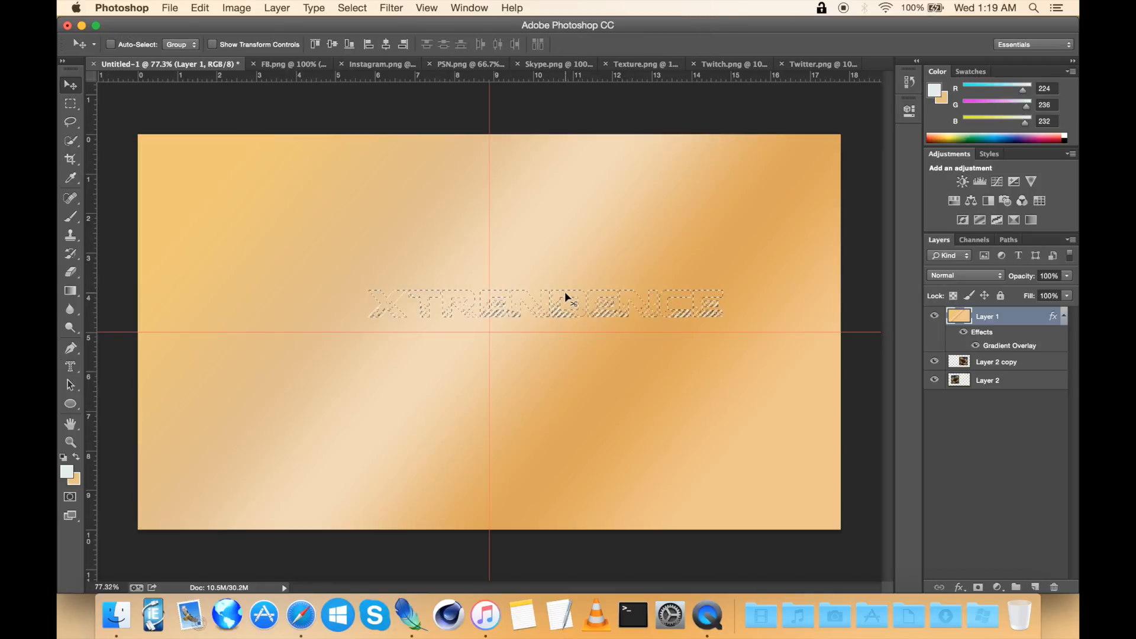
Step: Move the XTRENDENCE-shaped selection up to the canvas centre, delete it from the gold gradient layer to reveal the texture, and deselect
drag(565, 291, 545, 307)
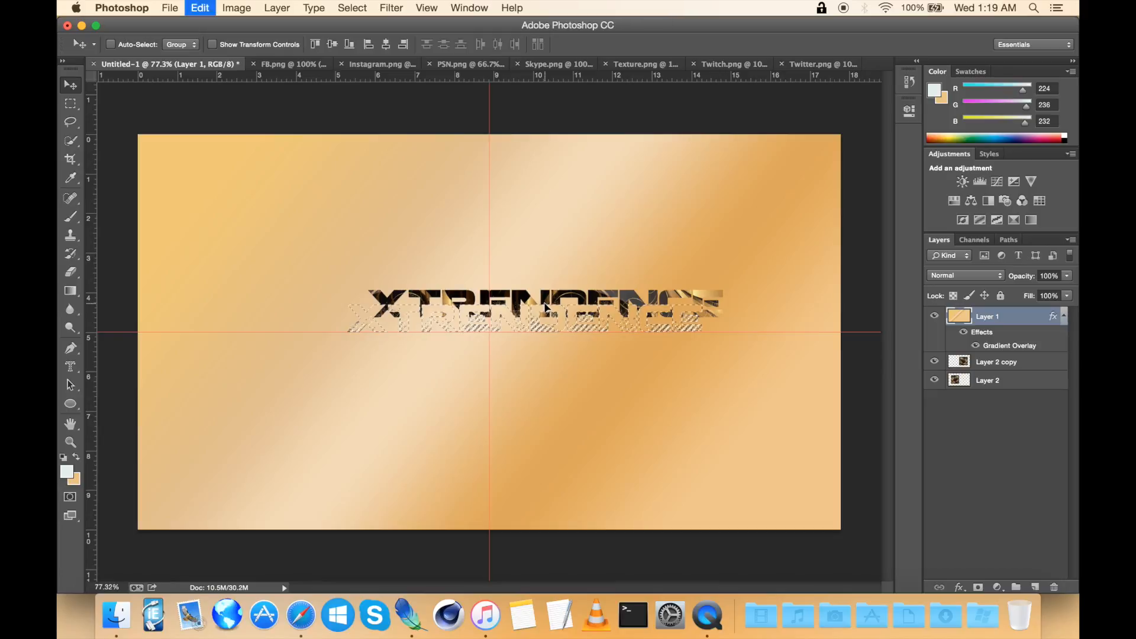
key(super+z)
key(m)
drag(564, 296, 510, 312)
drag(512, 312, 508, 310)
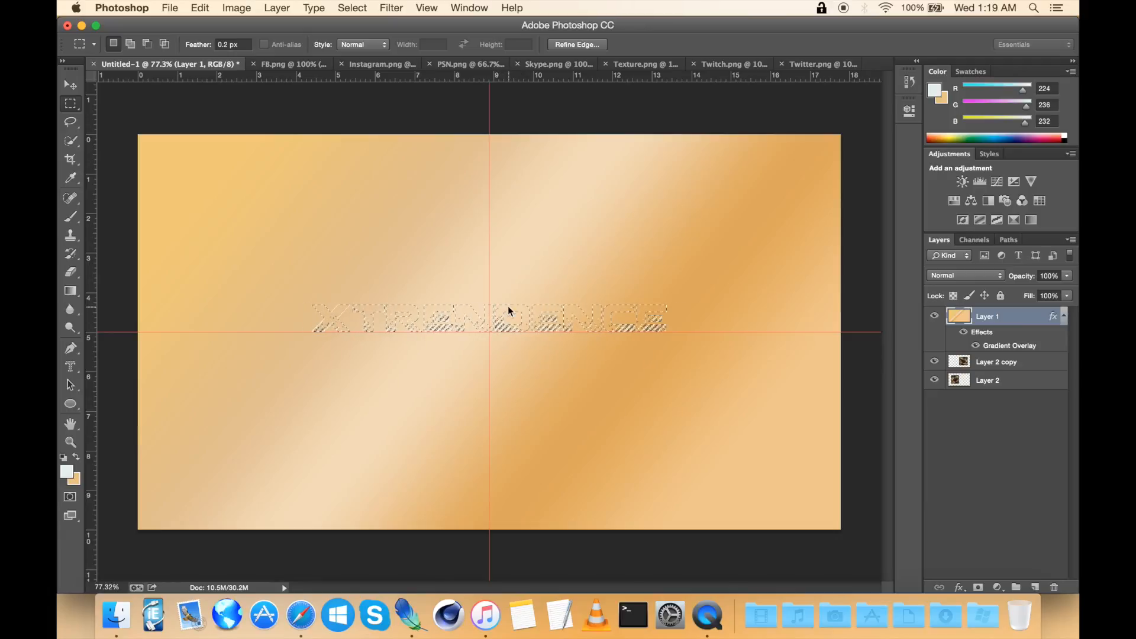
key(Up)
key(Up)
key(Up)
key(Up)
key(Up)
key(Up)
key(Up)
key(Up)
key(Up)
key(Up)
key(Up)
key(Up)
key(Up)
key(Up)
key(Up)
key(Up)
key(Up)
key(Up)
key(Up)
key(Up)
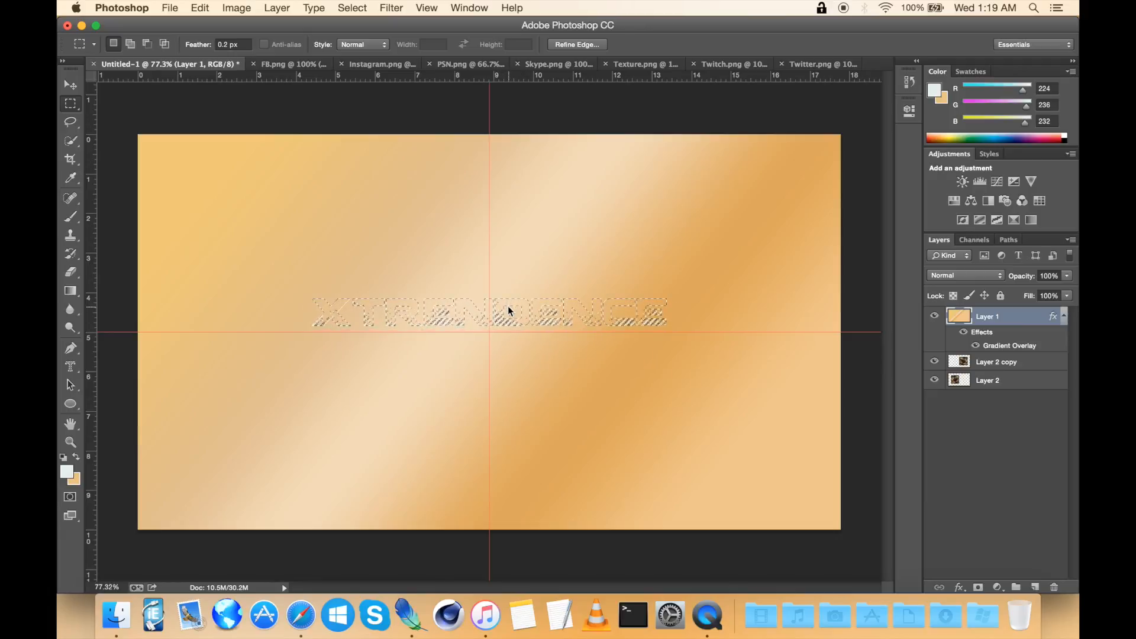
key(Up)
key(Up)
key(Up)
key(Up)
key(Up)
key(Up)
key(Up)
key(Up)
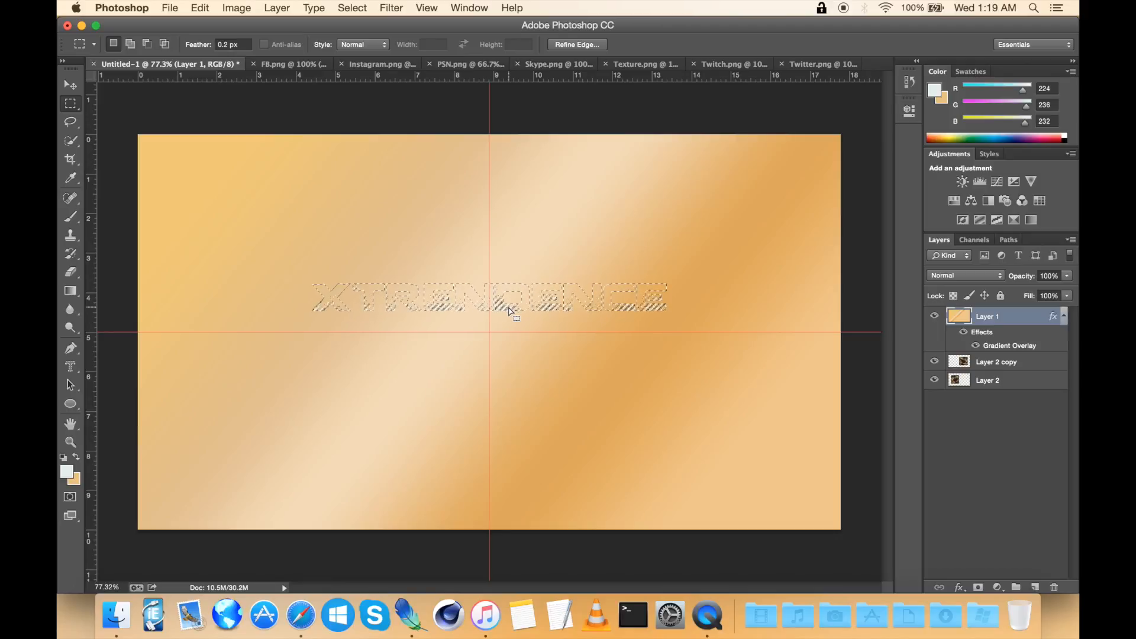
key(Delete)
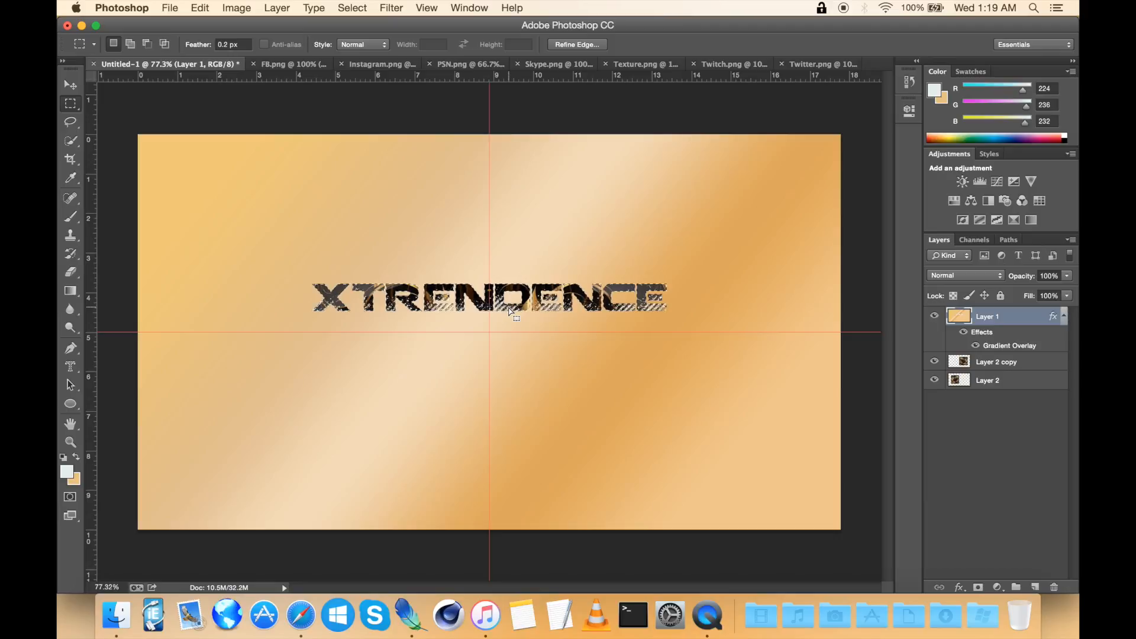
key(super+d)
Step: Open the finished Channel Art Gold.png reference from the desktop and compare it with the working banner
scroll(588, 336, up, 2)
scroll(587, 335, up, 2)
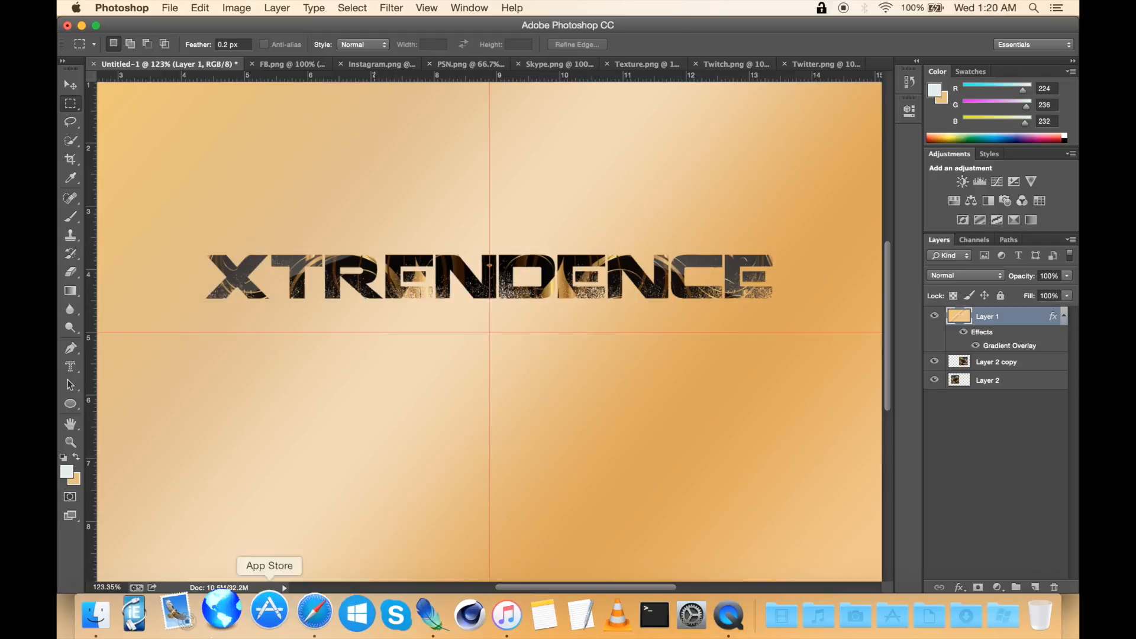
click(117, 616)
drag(479, 161, 279, 73)
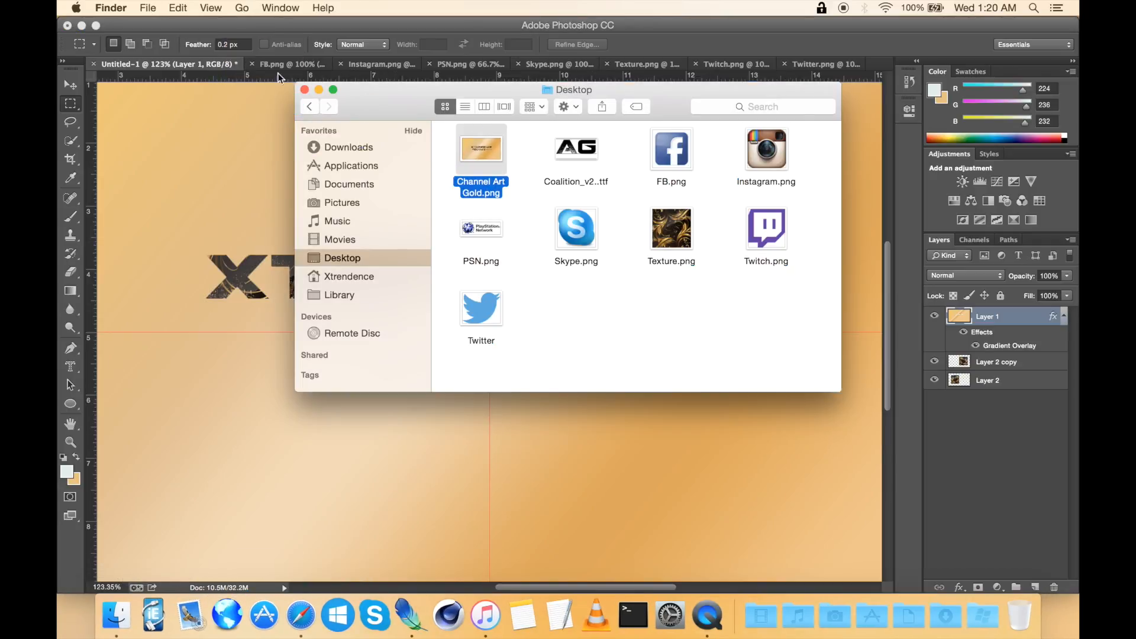
drag(471, 177, 887, 66)
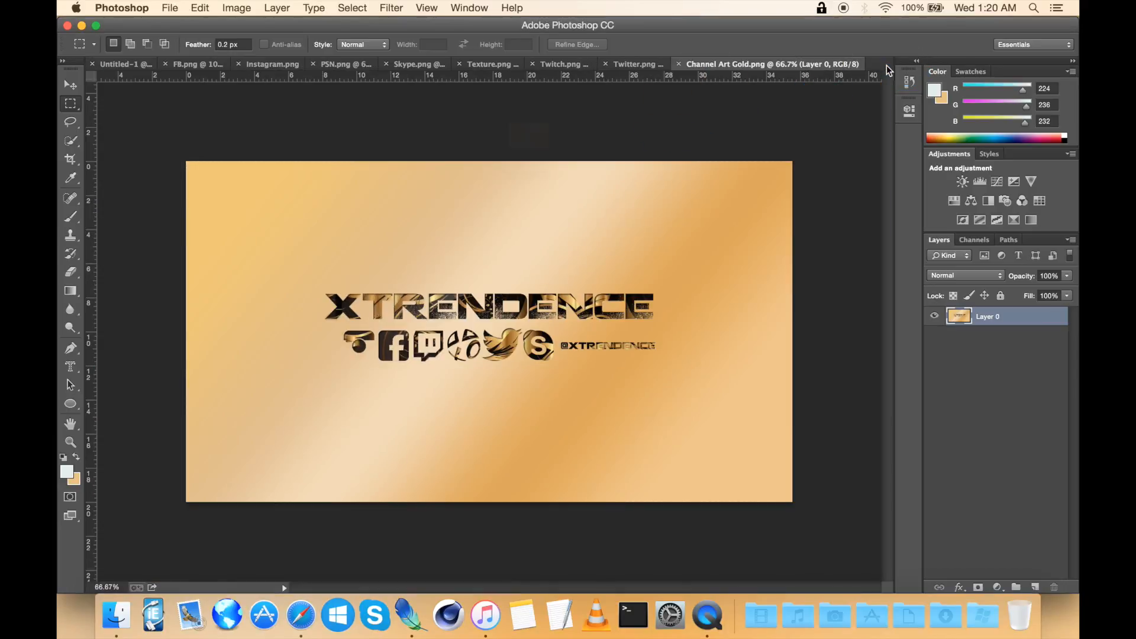
drag(755, 65, 222, 74)
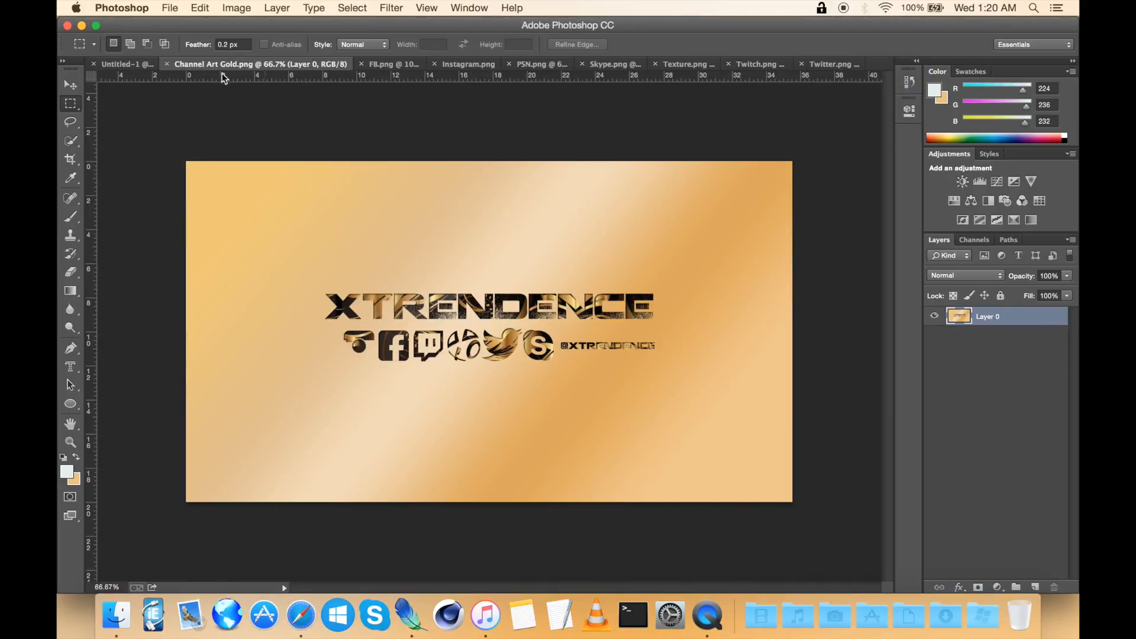
click(125, 64)
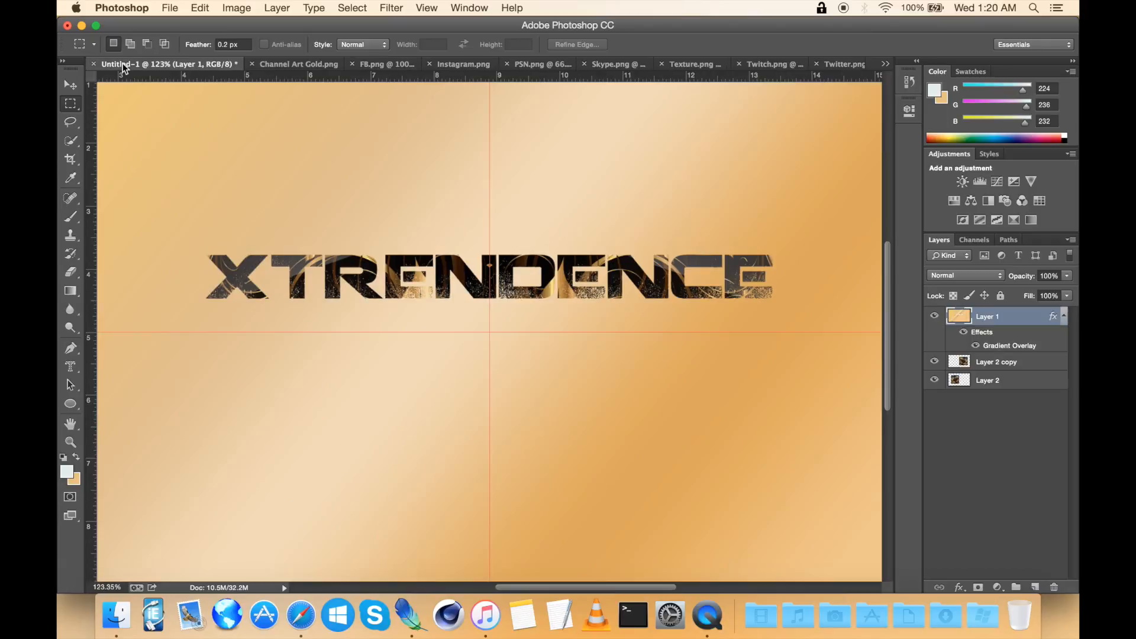
key(super+minus)
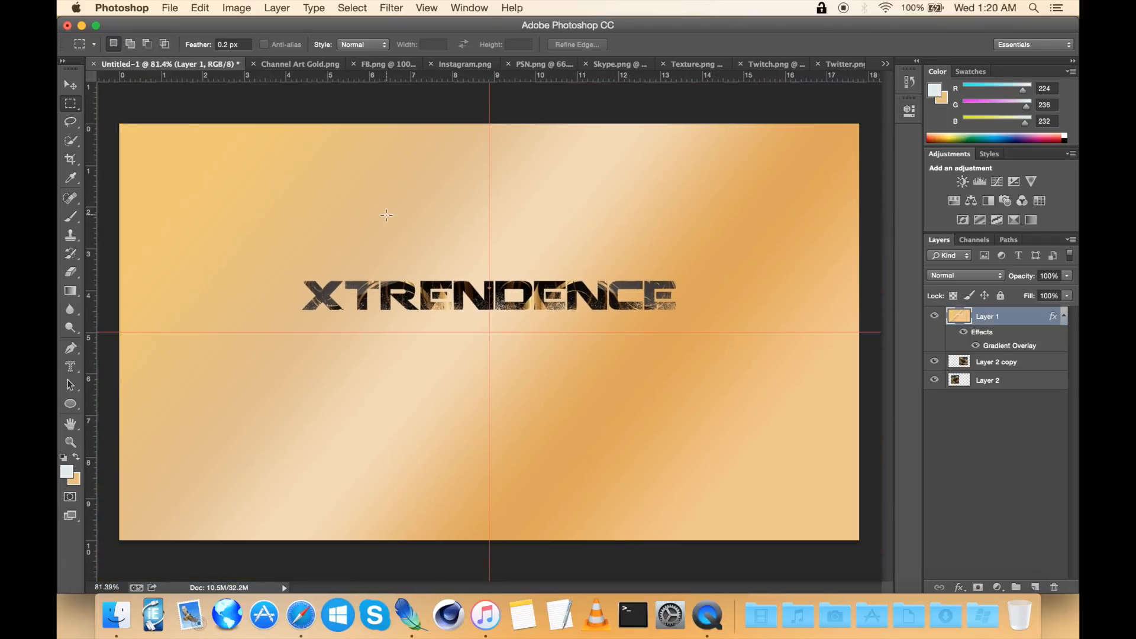
Step: In the Instagram icon, select the large camera lens with Quick Selection and delete it
click(459, 63)
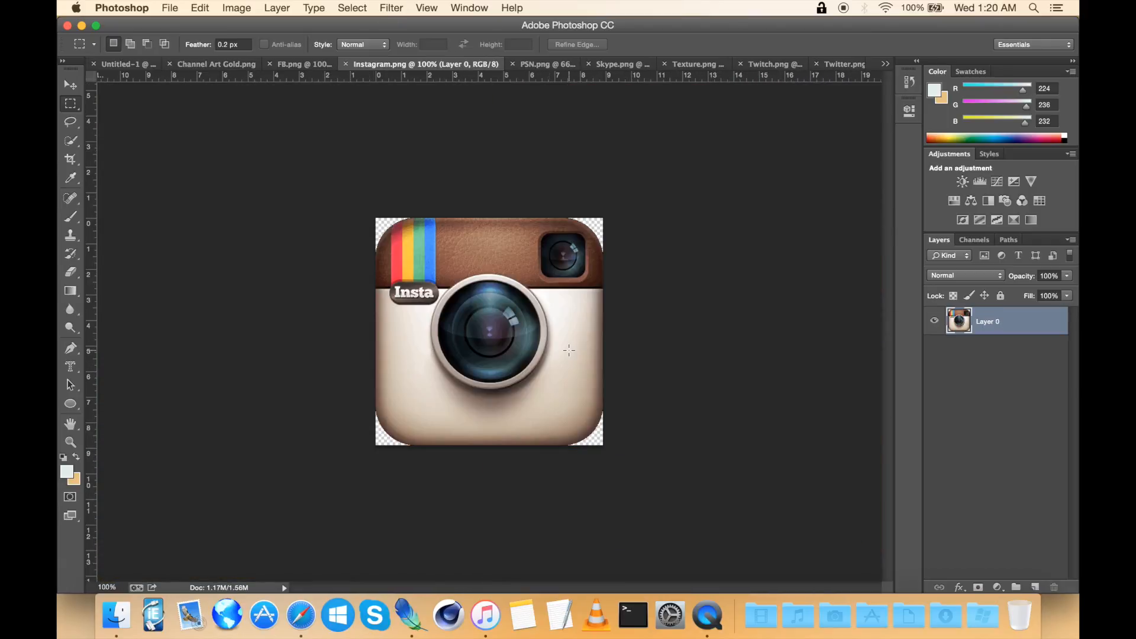
key(super+0)
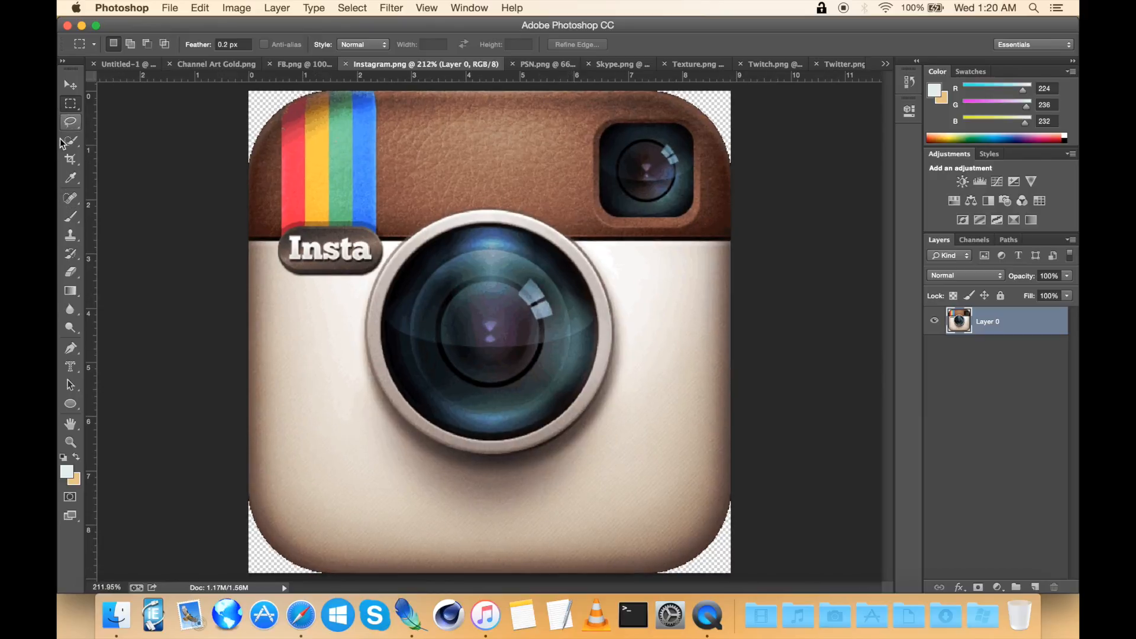
click(66, 144)
mouse_move(544, 361)
mouse_down()
mouse_move(484, 351)
mouse_move(525, 323)
mouse_move(475, 365)
mouse_move(513, 314)
mouse_up()
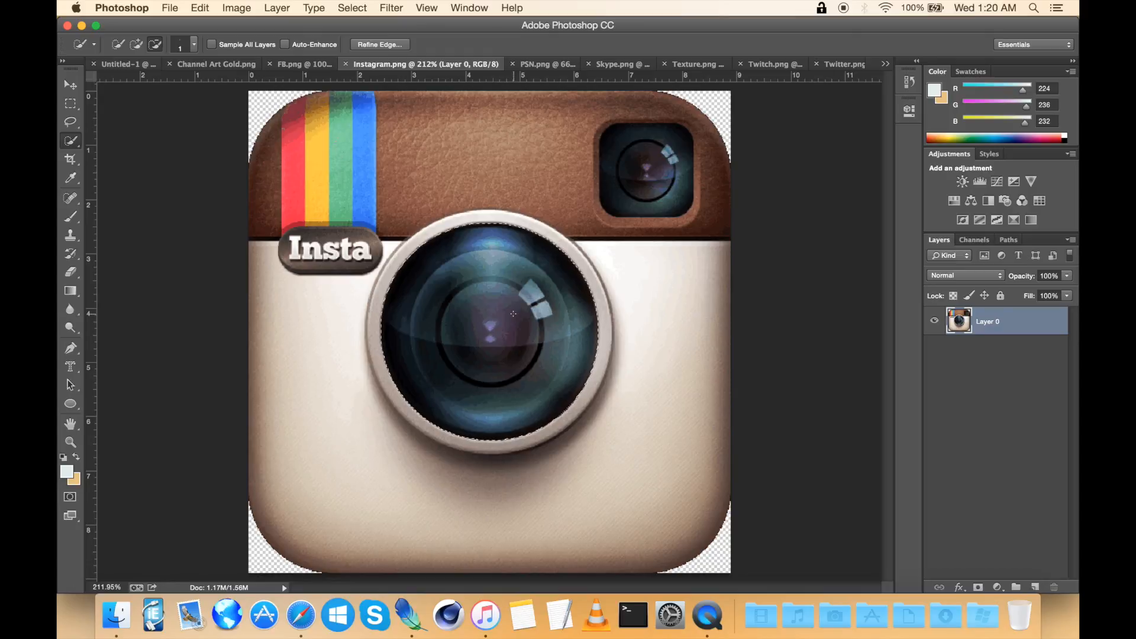
key(Delete)
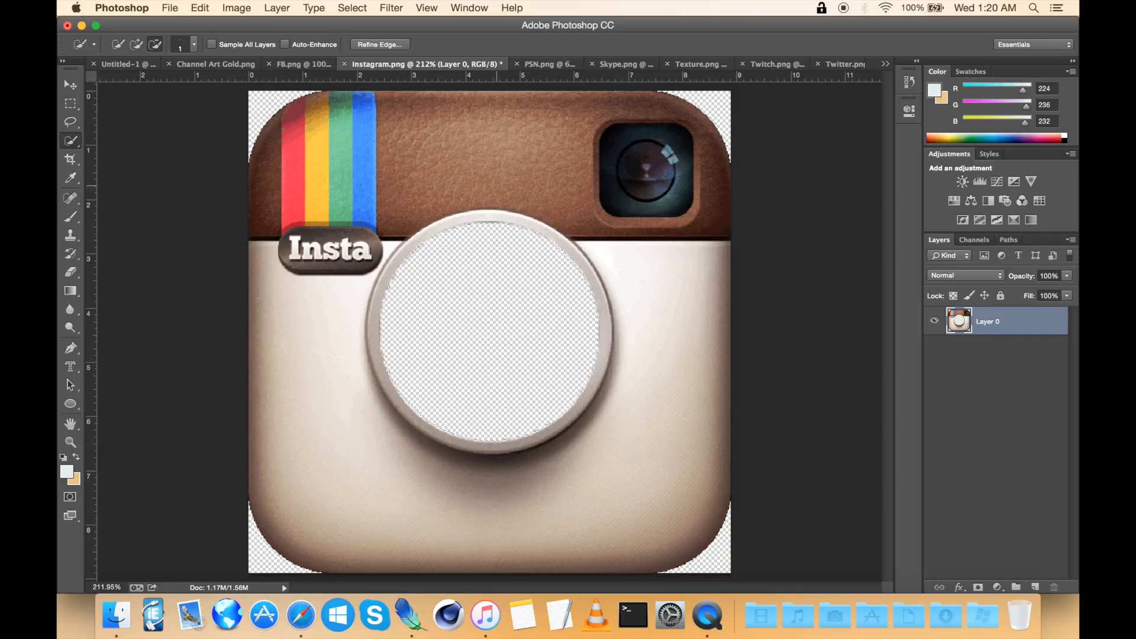
Step: Deselect, then select the small viewfinder lens in the icon's upper corner and delete it
right_click(481, 167)
click(515, 171)
mouse_move(668, 184)
mouse_down()
mouse_move(624, 186)
mouse_move(610, 172)
mouse_move(650, 202)
mouse_up()
scroll(651, 201, up, 3)
scroll(650, 201, up, 5)
scroll(650, 201, right, 3)
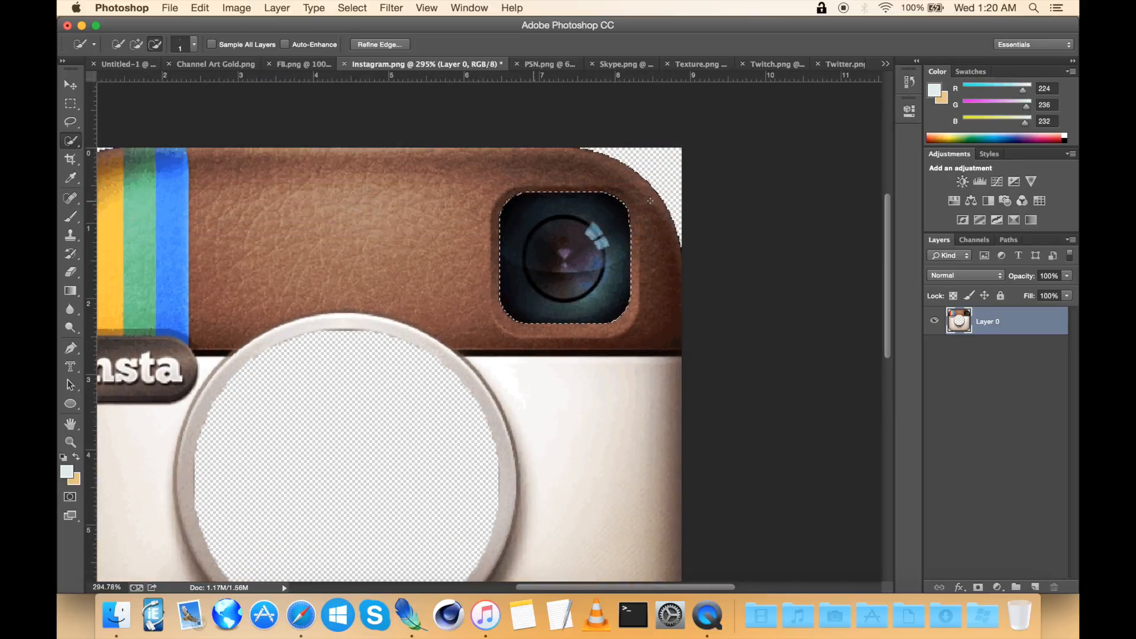
scroll(651, 201, down, 2)
scroll(651, 201, left, 1)
scroll(650, 201, up, 4)
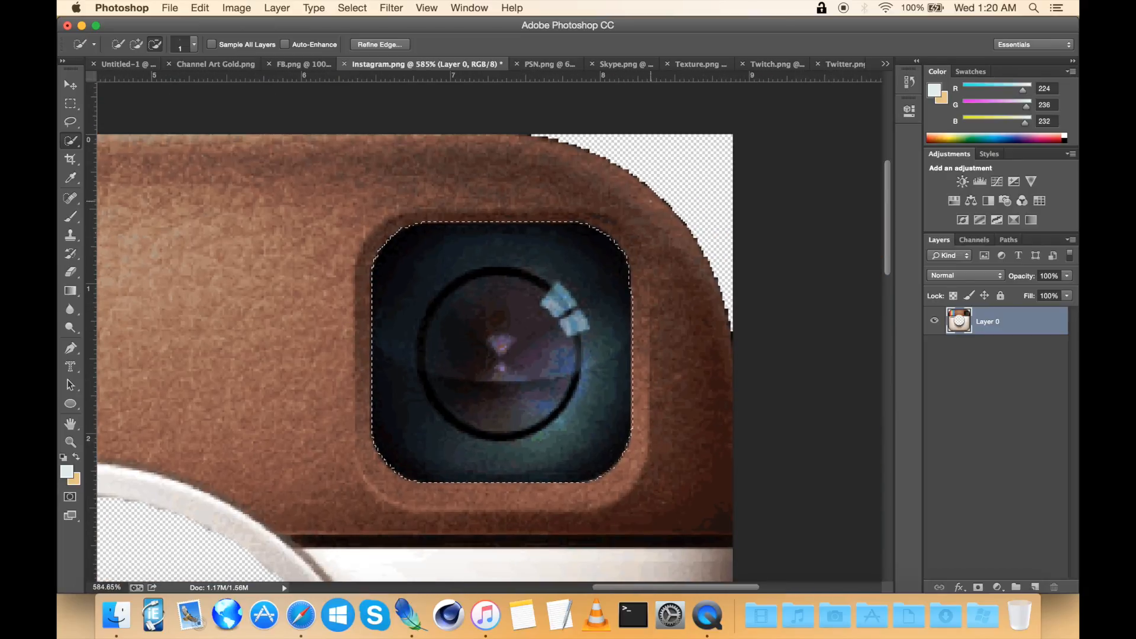
key(Delete)
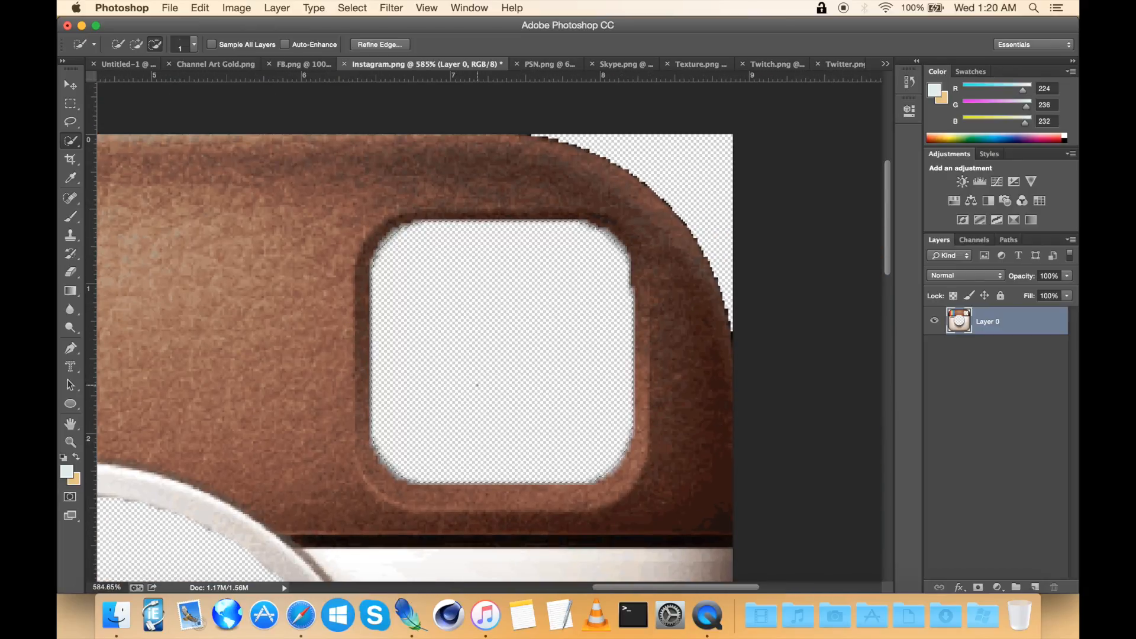
Step: Deselect and content-aware fill a rectangle over the upper part of the empty viewfinder hole
right_click(481, 350)
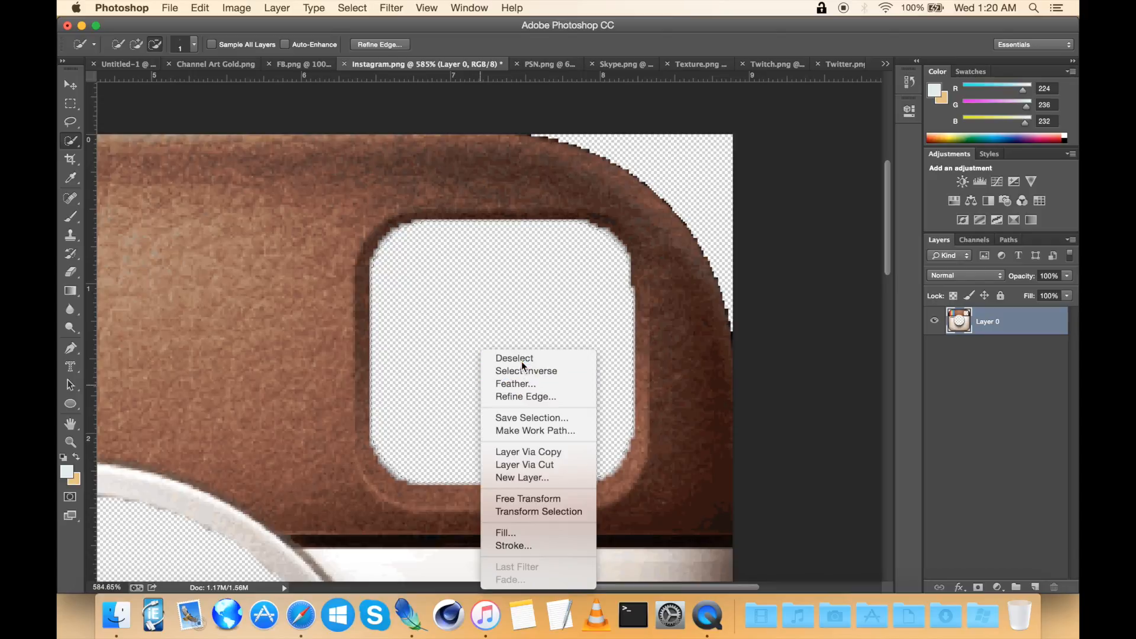
click(514, 358)
click(70, 103)
drag(343, 209, 658, 322)
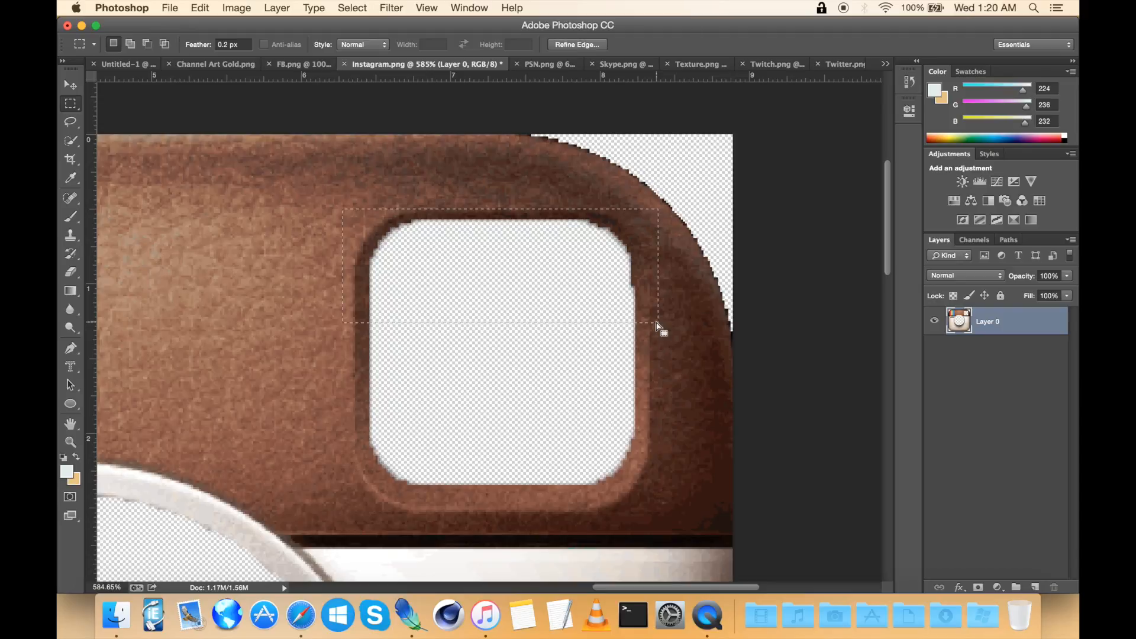
click(210, 6)
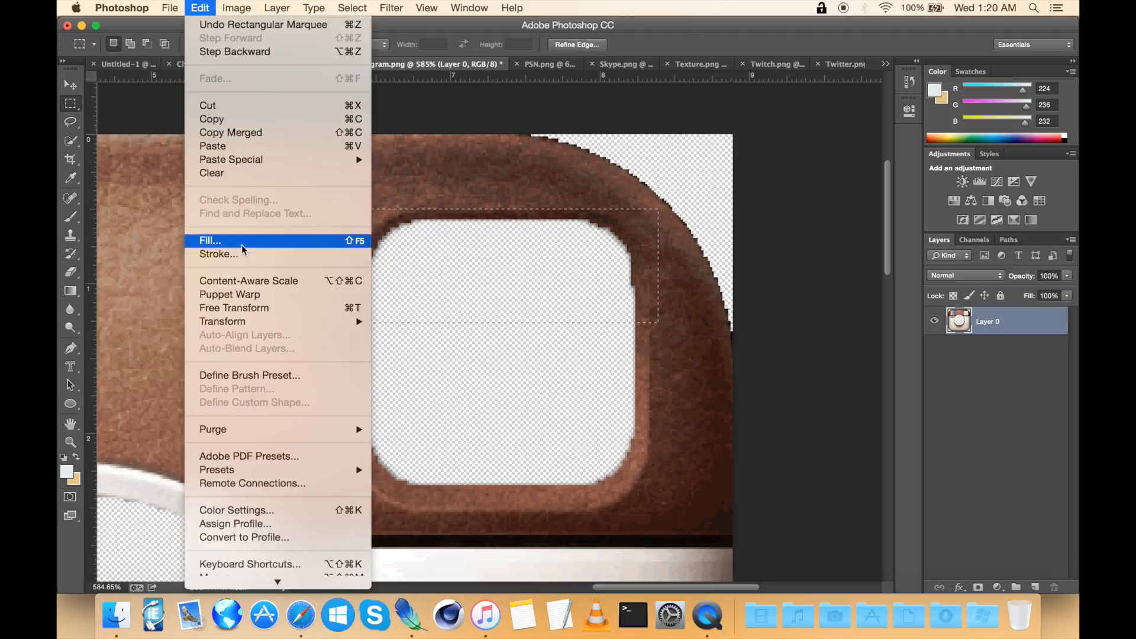
click(190, 6)
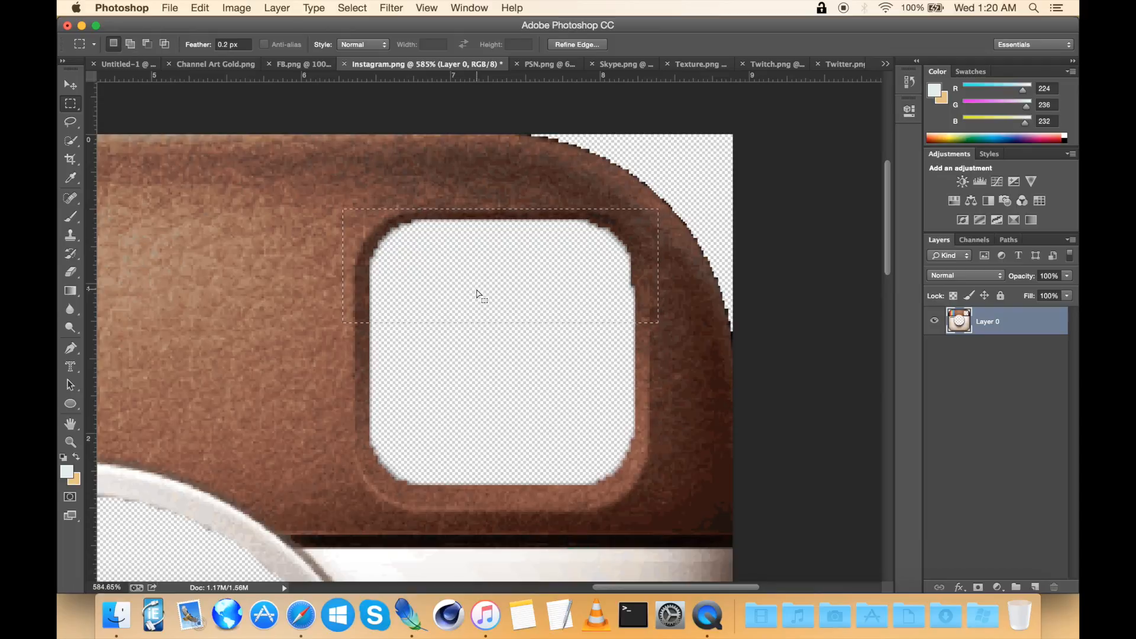
scroll(521, 319, down, 1)
key(i)
key(shift+F5)
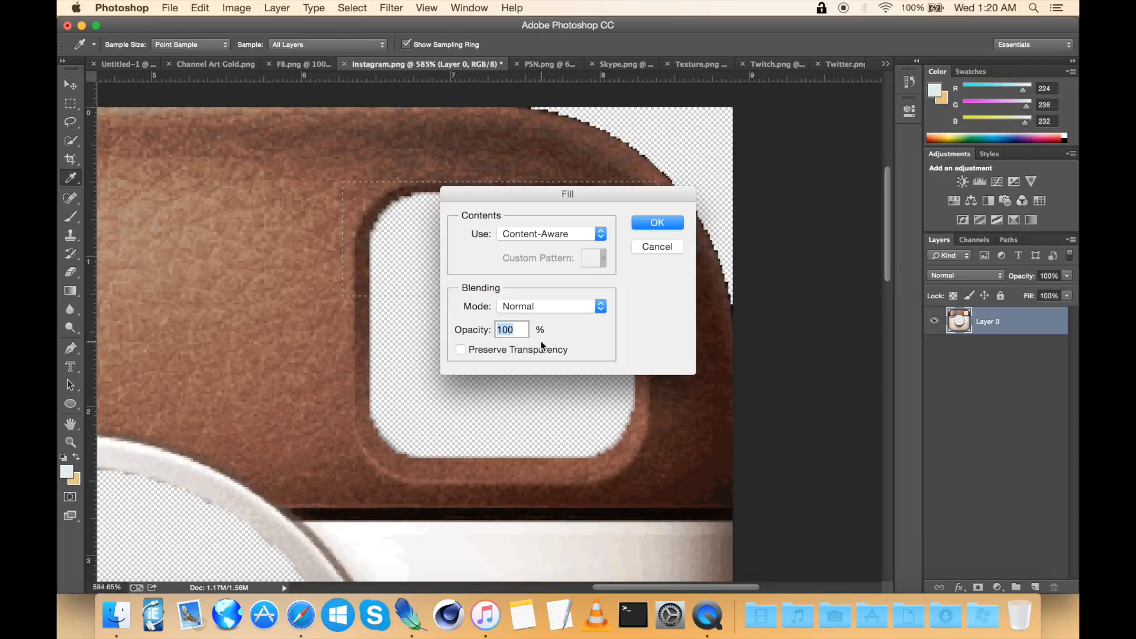
key(Return)
Step: Content-aware fill a rectangle over the remaining lower part of the viewfinder hole and deselect
key(m)
click(540, 250)
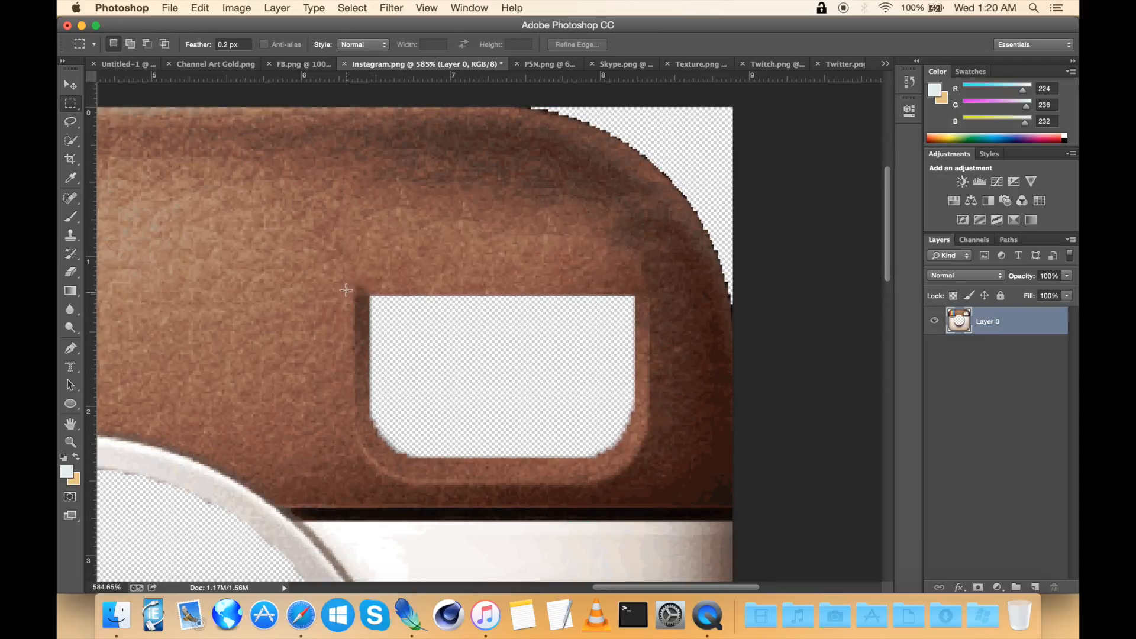
drag(336, 284, 660, 490)
key(shift+F5)
key(Return)
click(524, 425)
scroll(521, 415, up, 3)
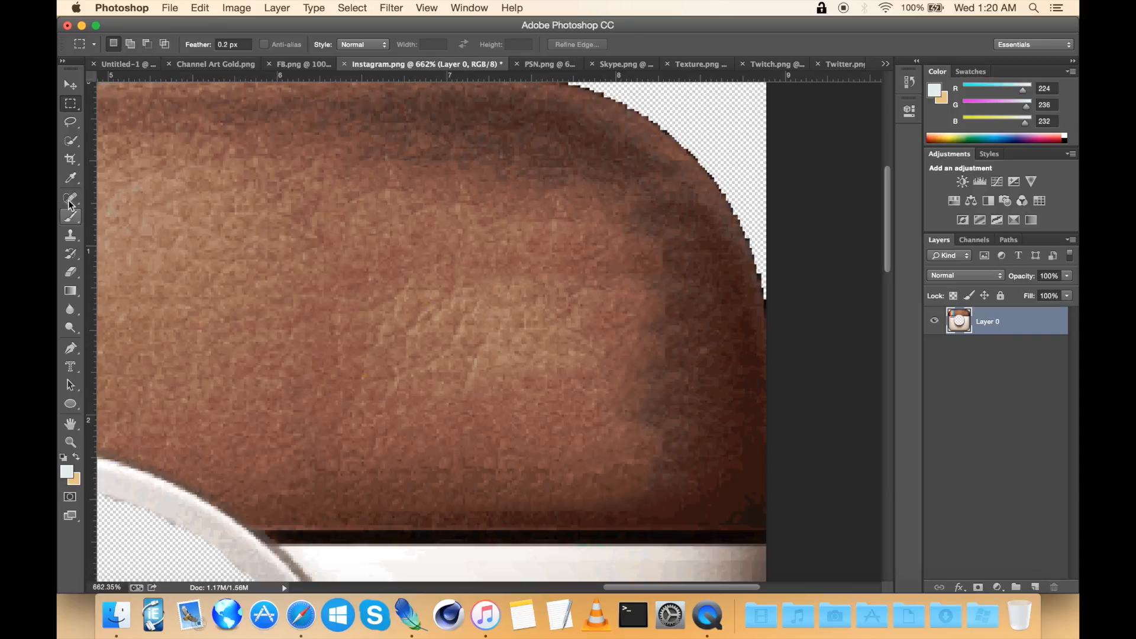
Step: Smooth the patched leather area with the Spot Healing Brush in Content-Aware mode
click(69, 202)
click(72, 201)
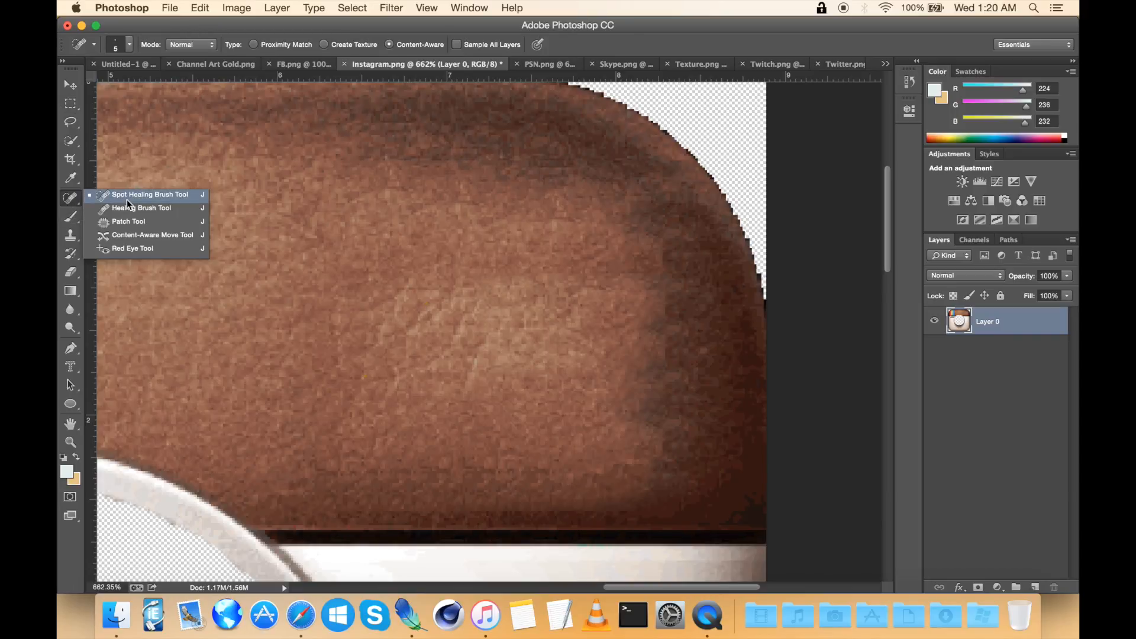
click(68, 202)
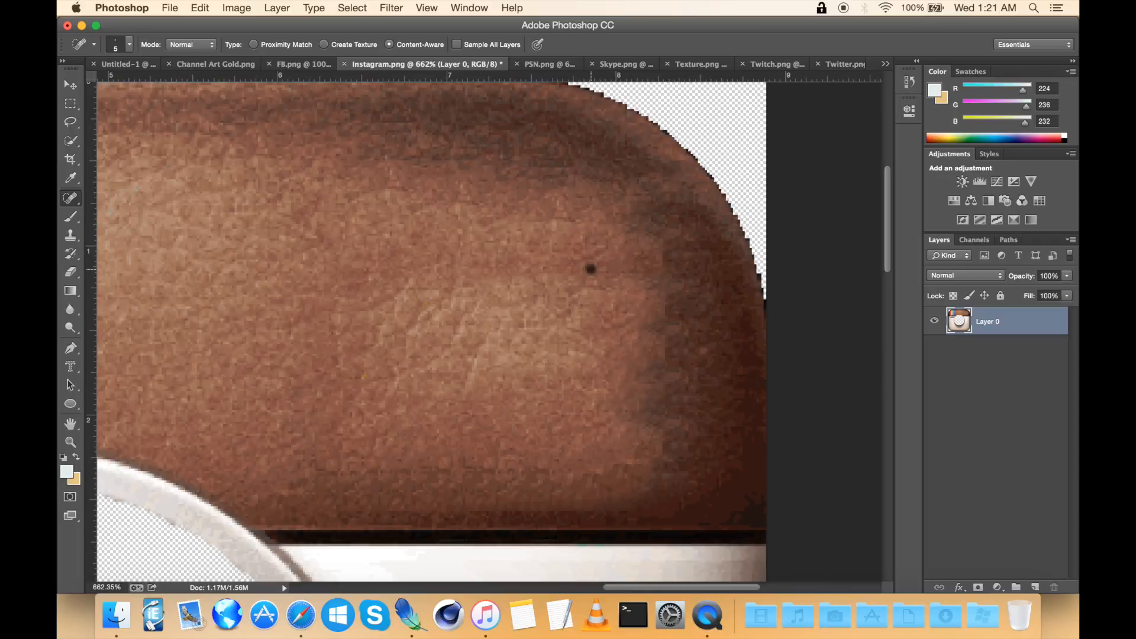
drag(660, 274, 518, 273)
drag(412, 294, 545, 276)
mouse_move(472, 219)
mouse_down()
mouse_move(625, 234)
mouse_move(651, 274)
mouse_move(651, 391)
mouse_move(611, 469)
mouse_move(514, 421)
mouse_move(617, 385)
mouse_move(503, 340)
mouse_move(406, 350)
mouse_move(529, 232)
mouse_up()
scroll(488, 335, down, 2)
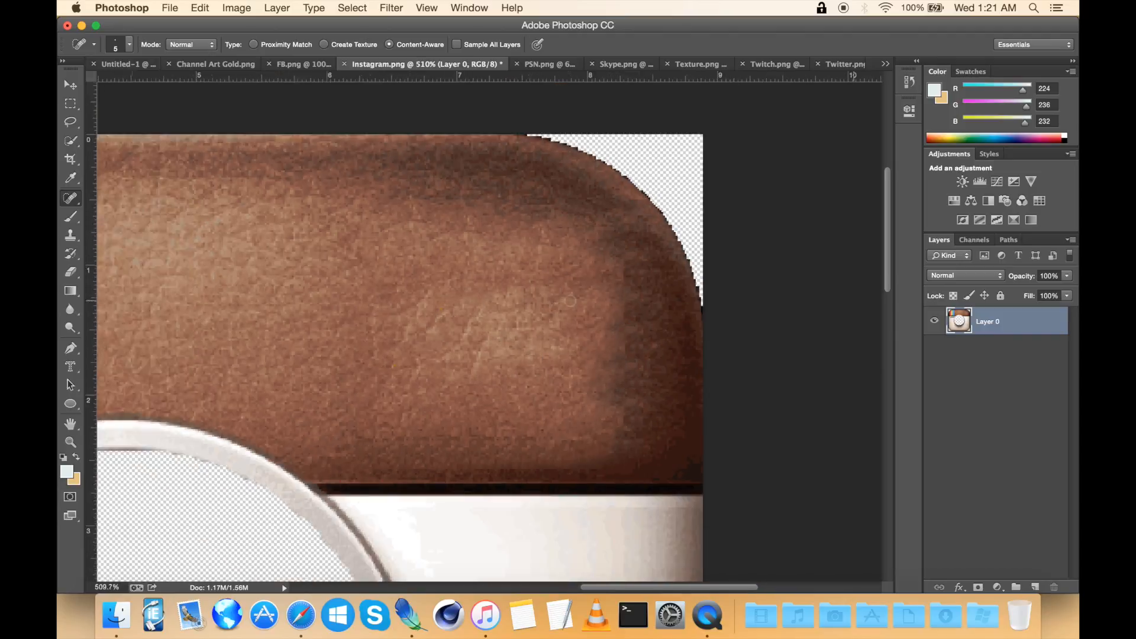
Step: Select the dark shadow band above the Insta badge with the Quick Selection tool, delete it and deselect
scroll(570, 301, down, 5)
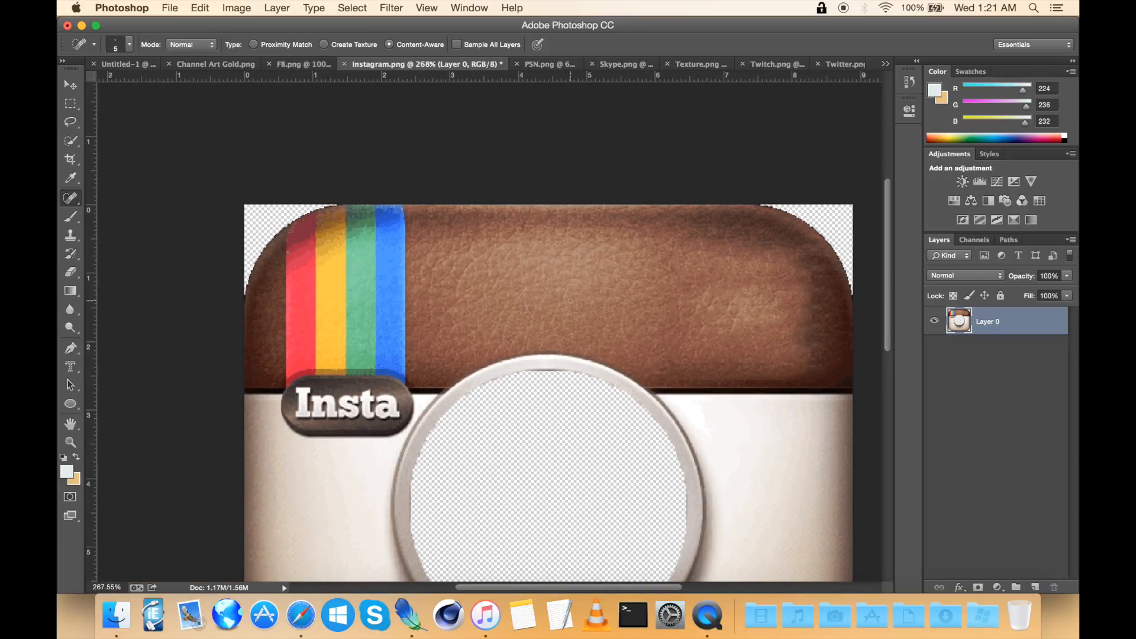
scroll(570, 301, up, 6)
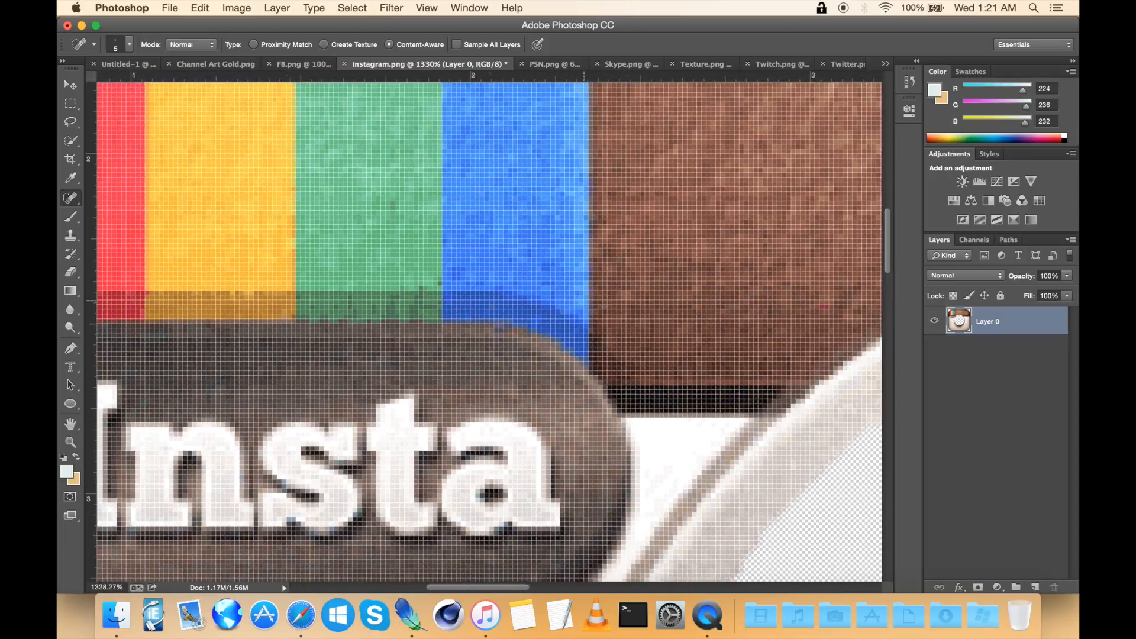
scroll(570, 301, down, 4)
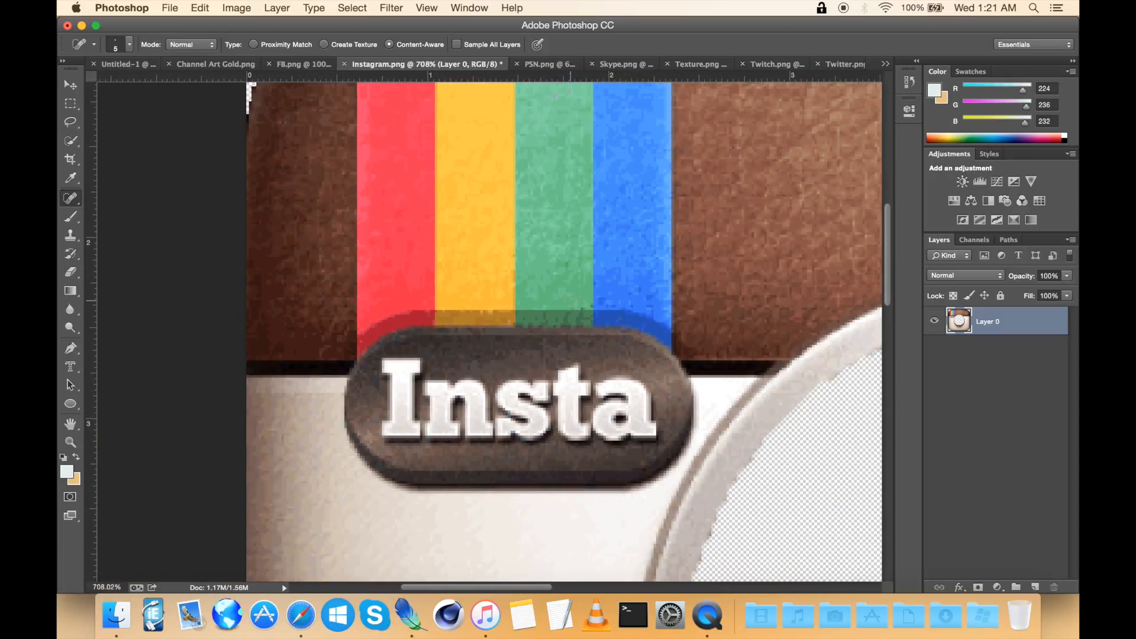
scroll(570, 301, up, 1)
scroll(570, 301, down, 1)
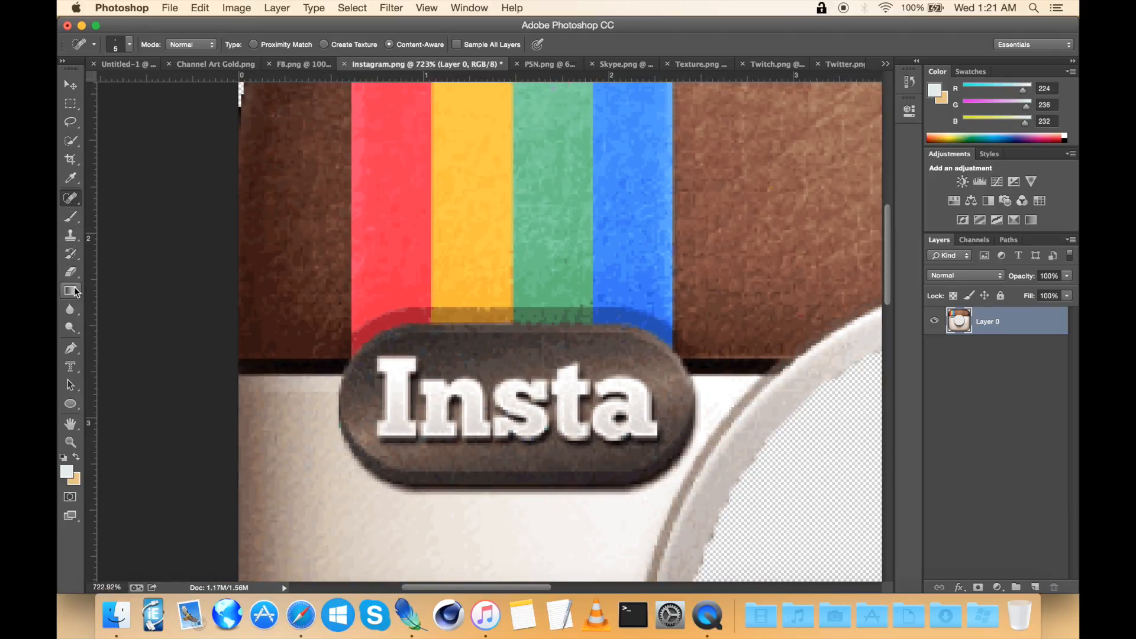
click(70, 272)
scroll(346, 342, up, 1)
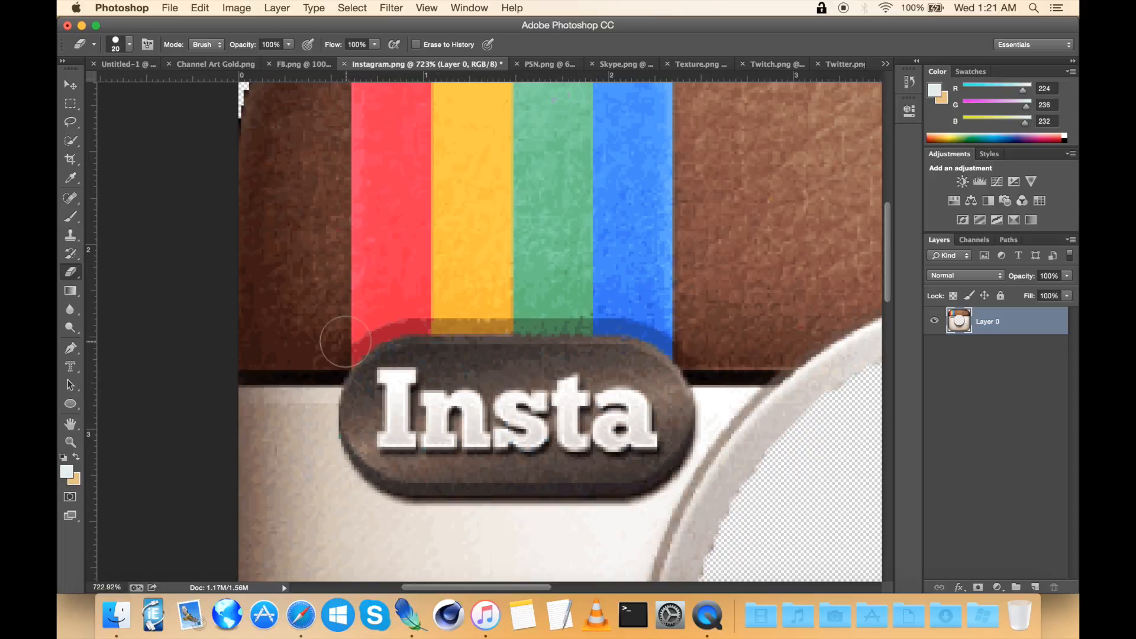
click(71, 140)
drag(366, 344, 355, 358)
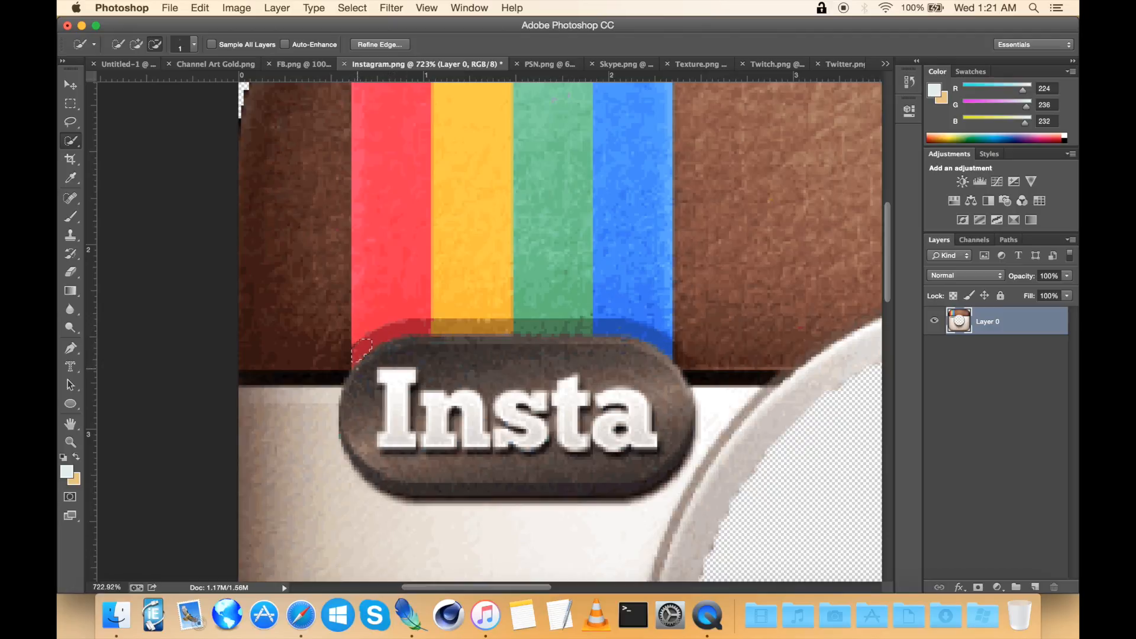
right_click(363, 356)
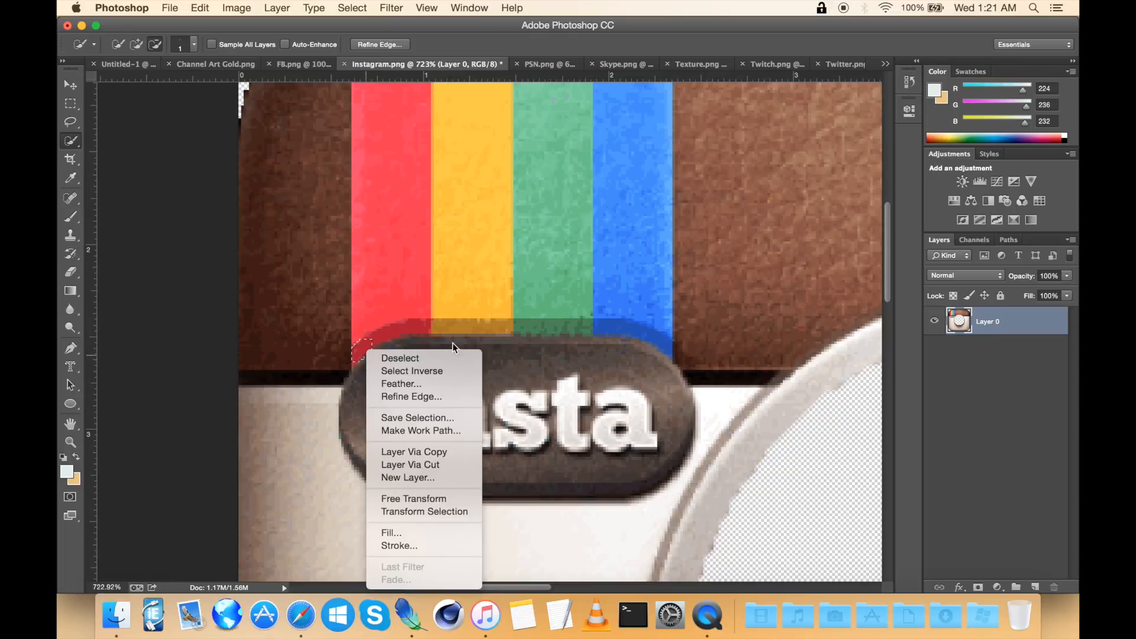
click(331, 225)
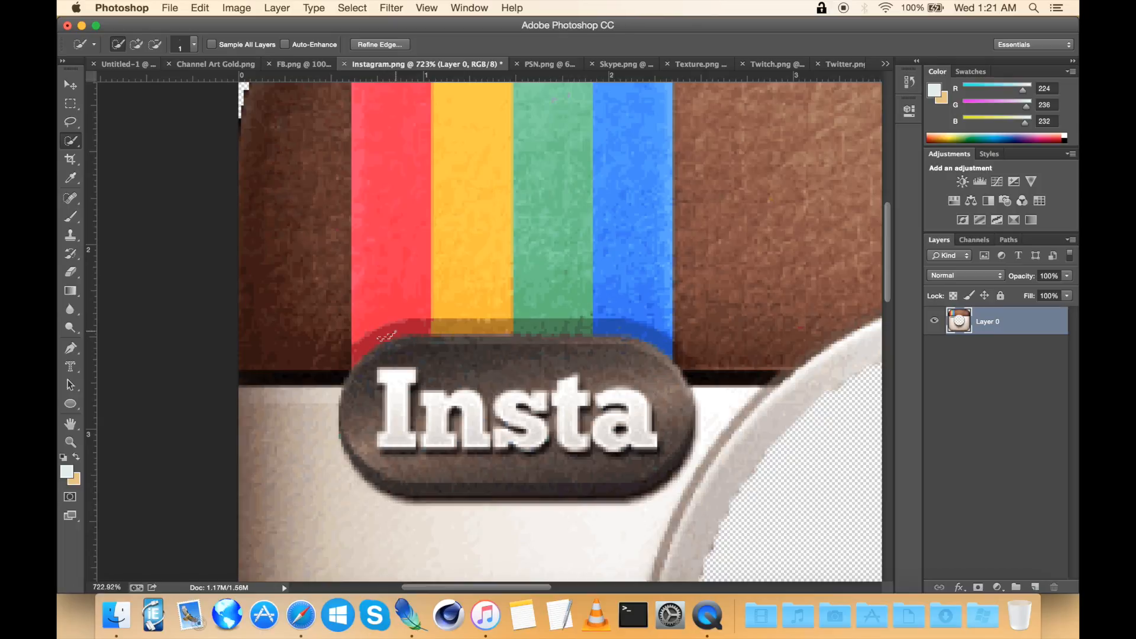
drag(369, 342, 360, 348)
click(415, 326)
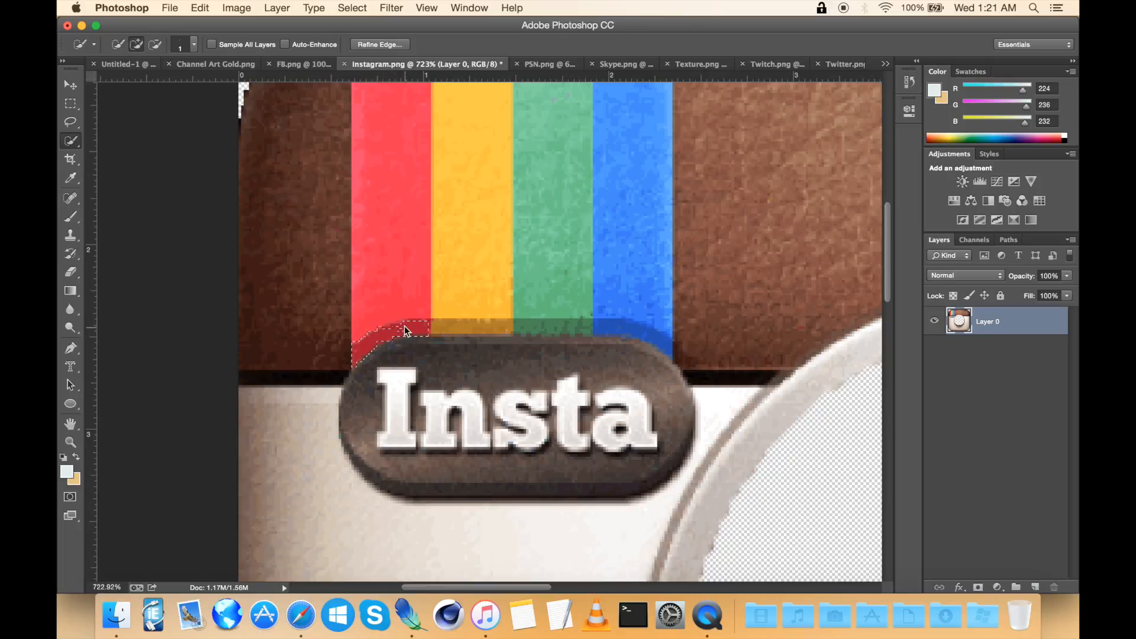
click(352, 366)
scroll(355, 365, up, 2)
scroll(355, 364, right, 3)
scroll(484, 332, up, 4)
scroll(483, 332, right, 3)
key(Delete)
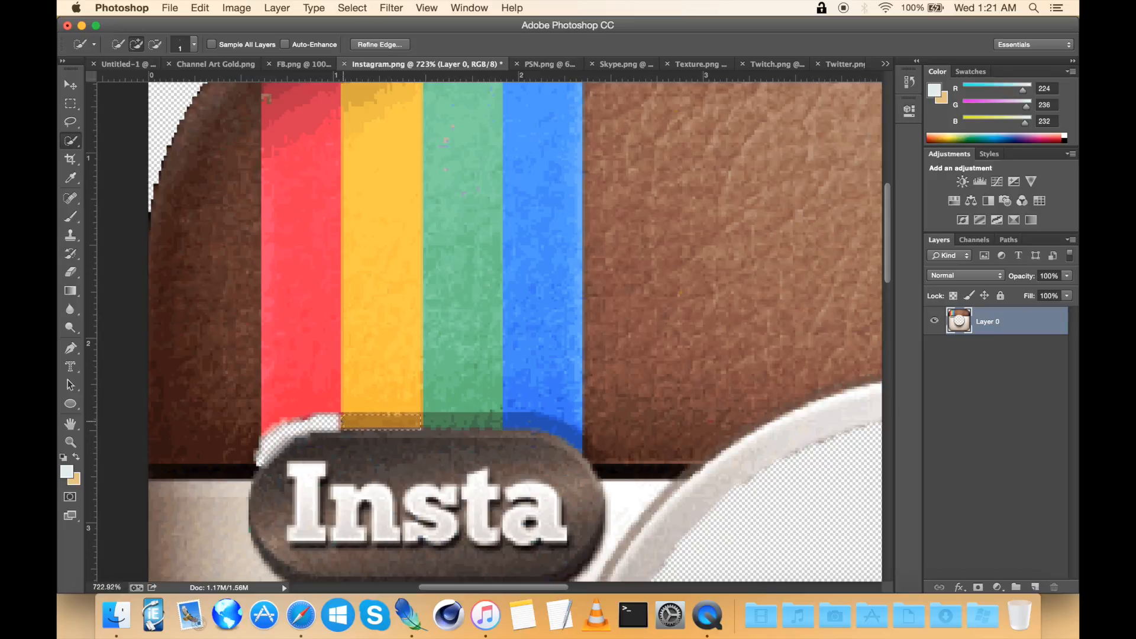
key(Delete)
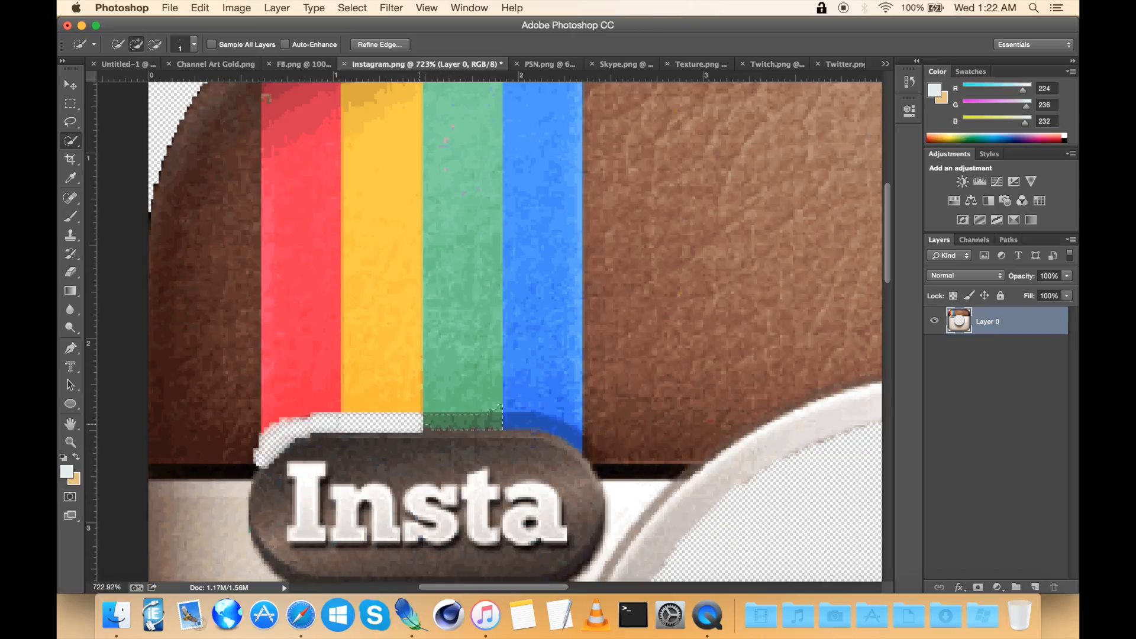
key(Delete)
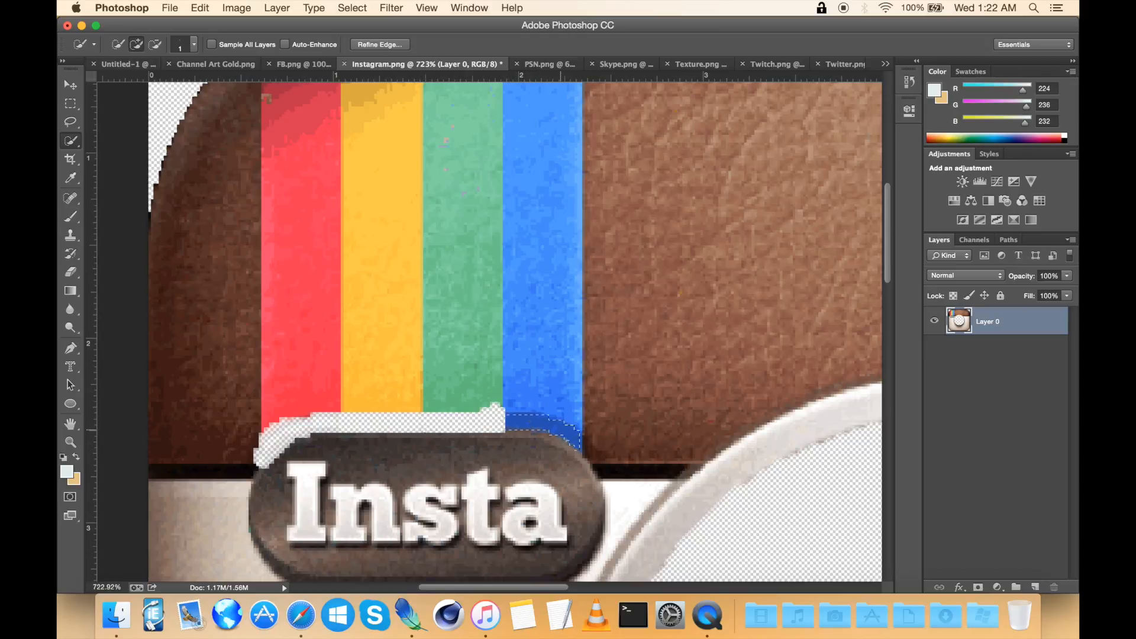
key(Delete)
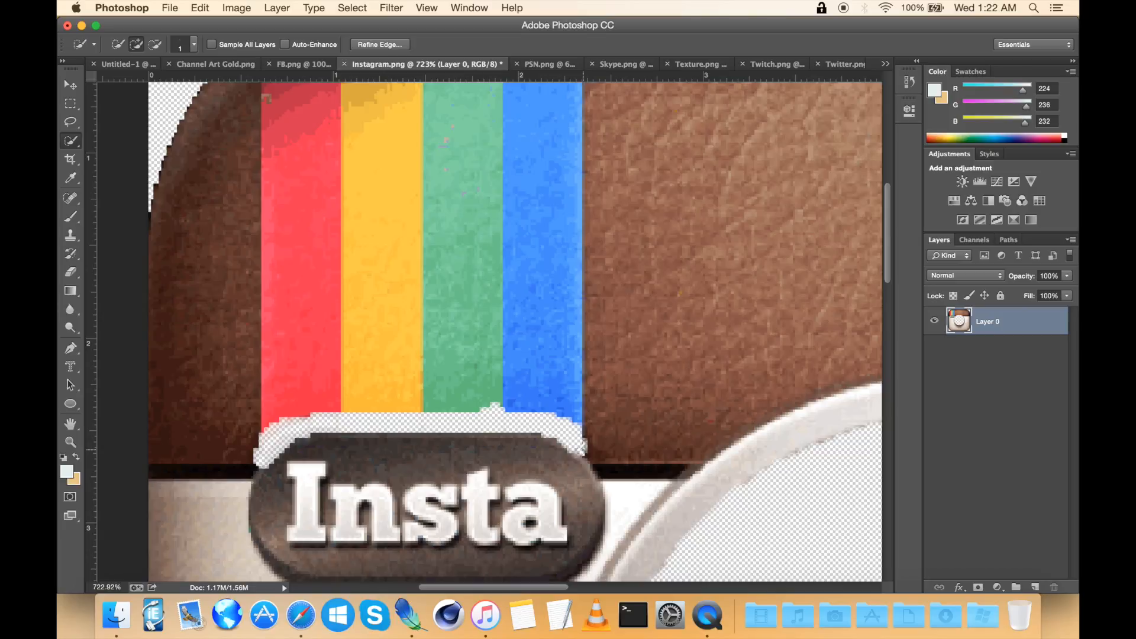
right_click(583, 450)
click(598, 355)
Step: Try deleting a rectangular selection over the rainbow stripes, then step back to undo it
scroll(598, 355, up, 5)
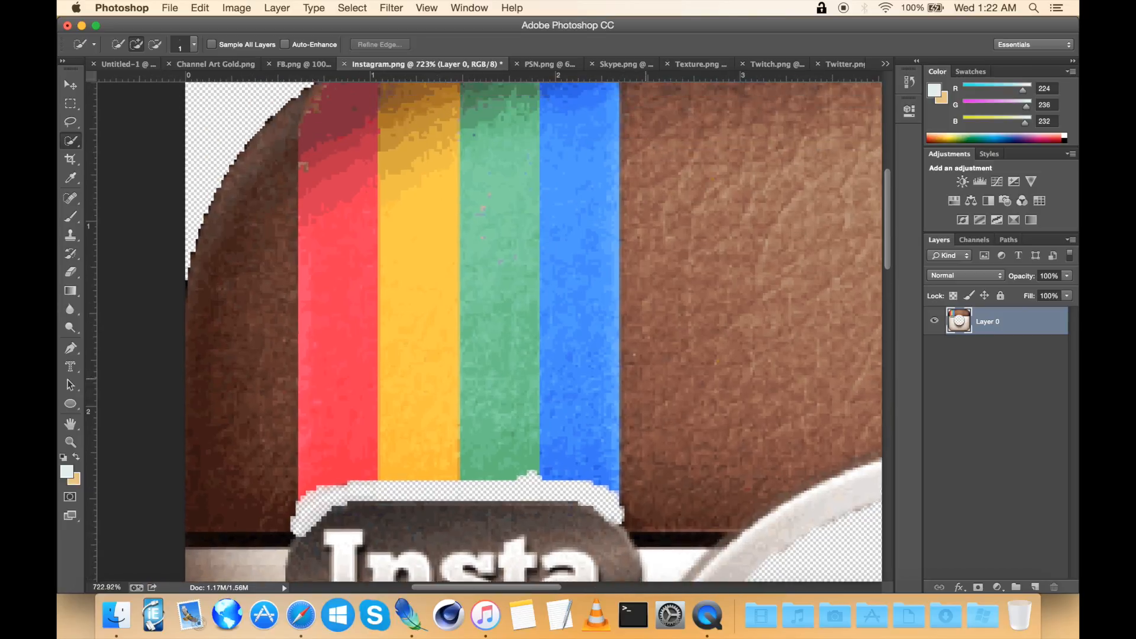
scroll(486, 323, down, 3)
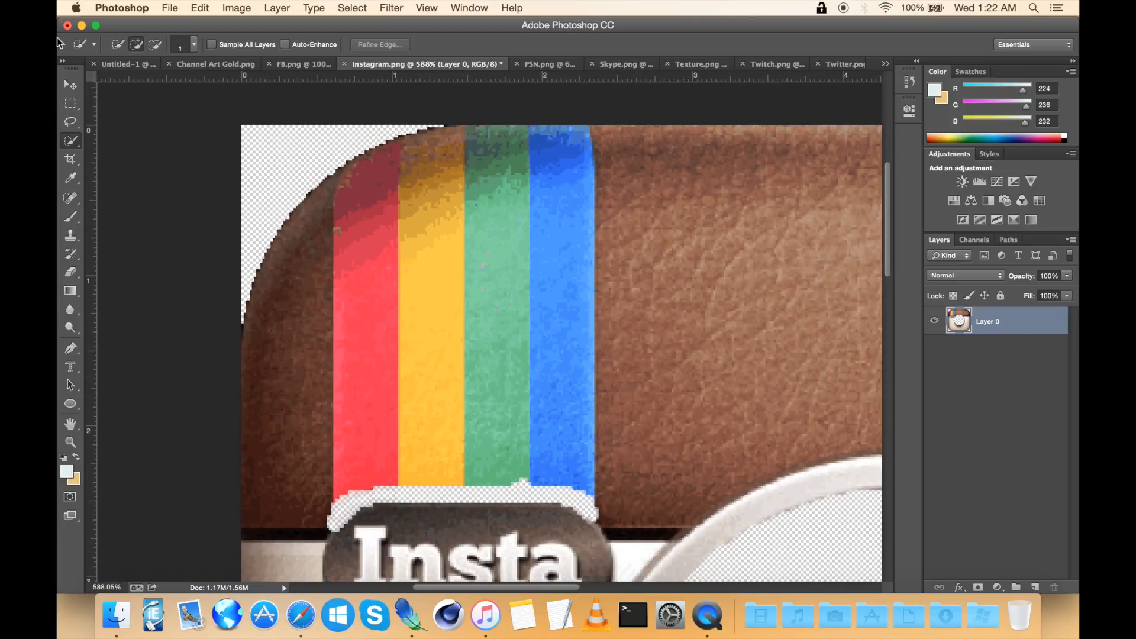
click(70, 104)
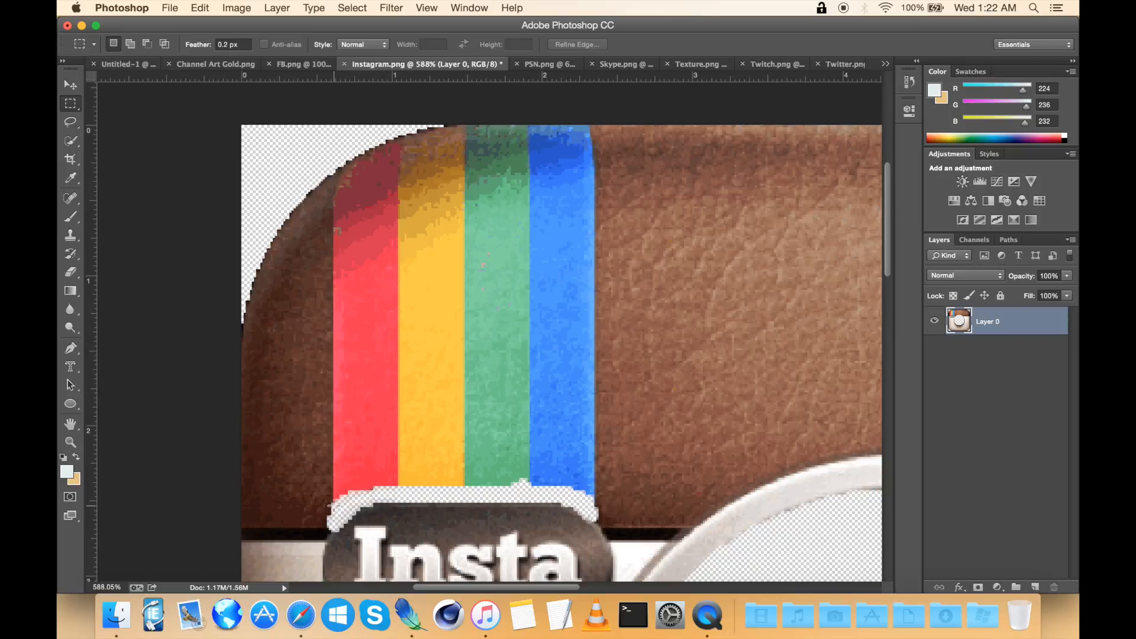
drag(332, 507, 598, 129)
key(Up)
key(Up)
key(Up)
key(Up)
key(Up)
key(Up)
key(Up)
key(Up)
key(Up)
key(Up)
key(Up)
key(Up)
key(Up)
key(Up)
key(Up)
key(Up)
key(Up)
key(Up)
key(Up)
key(Up)
key(Down)
key(Down)
key(Down)
key(Down)
key(Down)
key(Down)
key(Down)
key(Delete)
click(526, 206)
scroll(527, 206, down, 3)
scroll(527, 206, left, 2)
key(super+alt+z)
scroll(526, 206, up, 2)
key(super+alt+z)
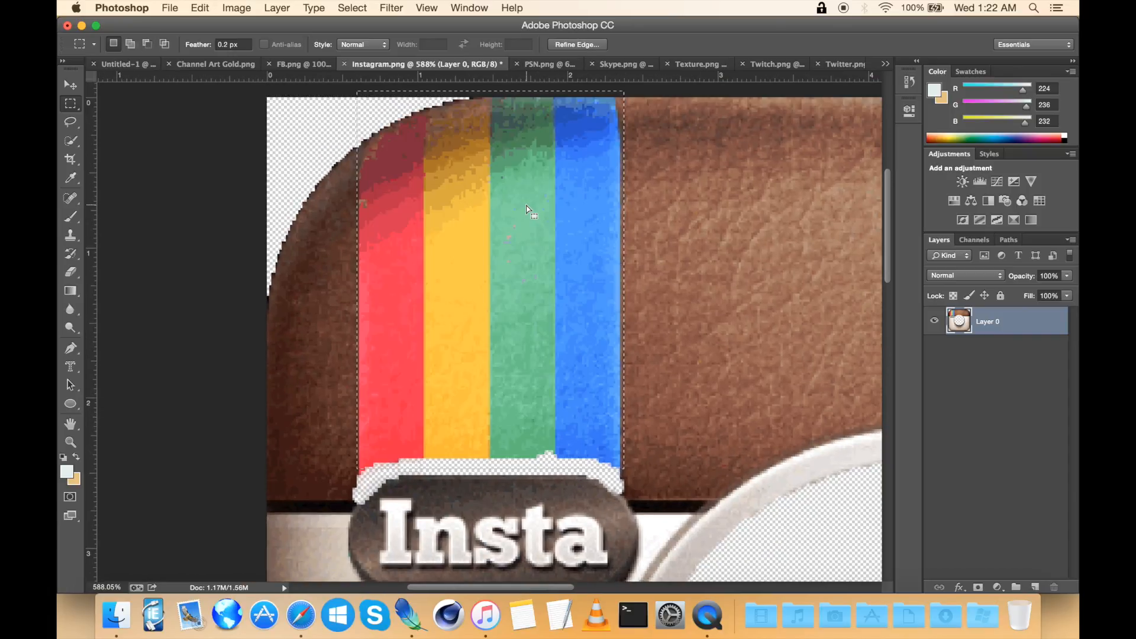
Step: Delete a rectangular selection covering the lower part of the rainbow stripes above the badge and deselect
click(570, 255)
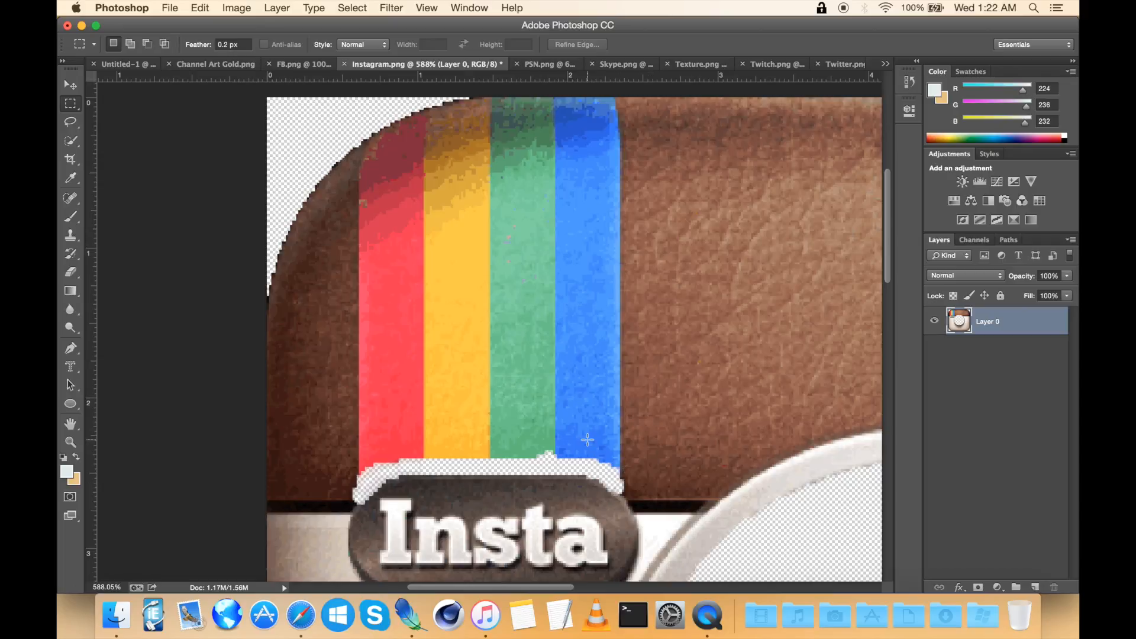
scroll(588, 439, up, 1)
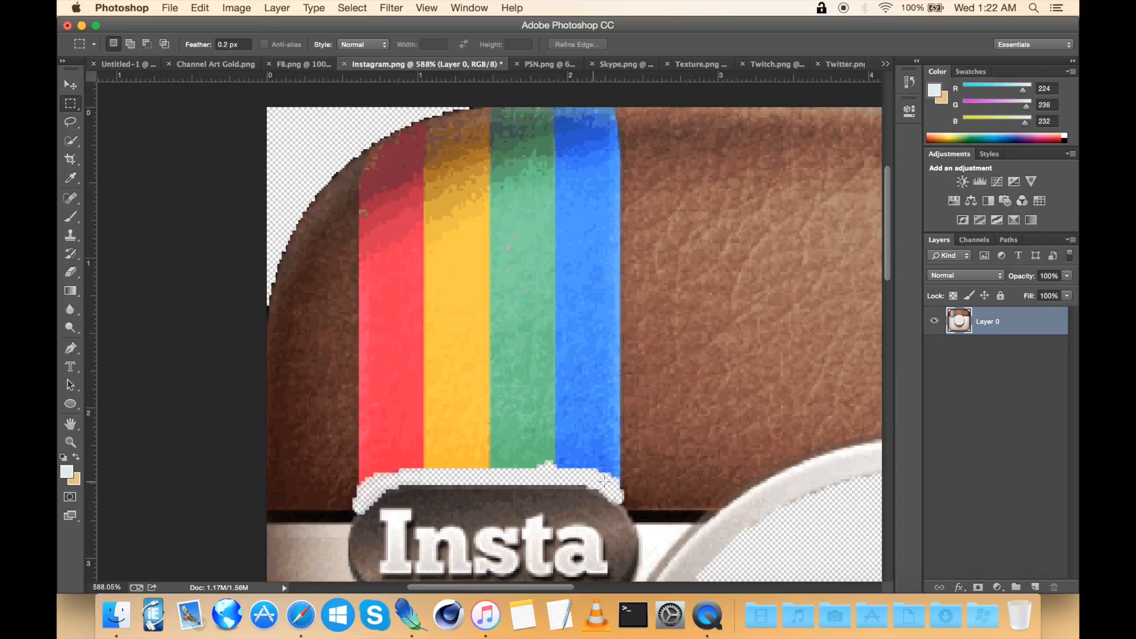
drag(619, 481, 358, 102)
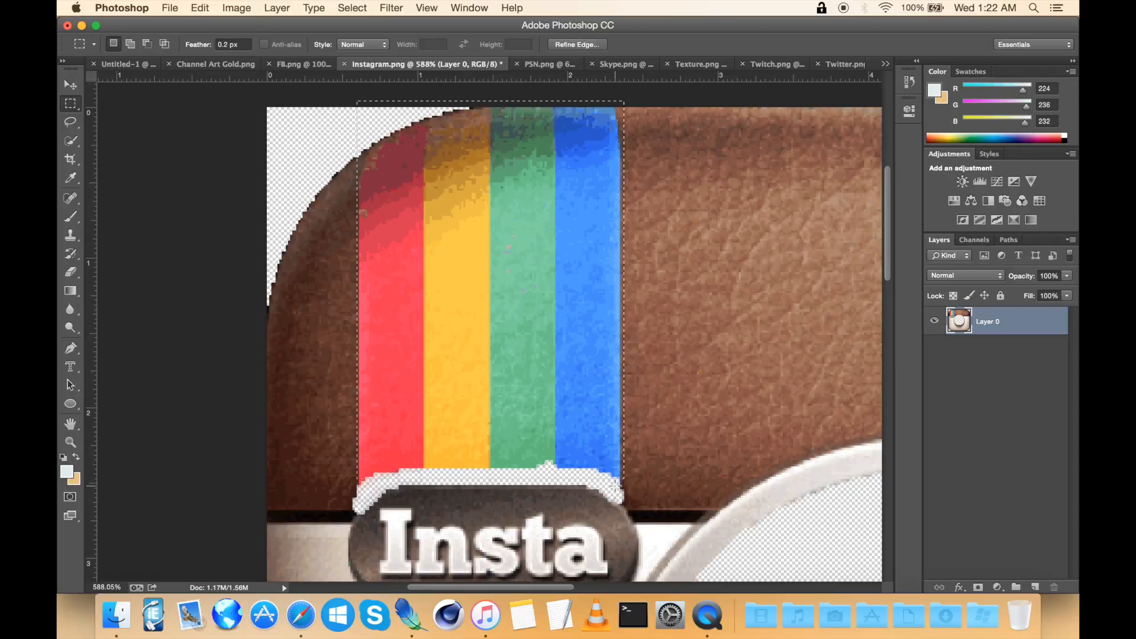
click(544, 291)
drag(357, 489, 621, 264)
key(Up)
key(Up)
key(Delete)
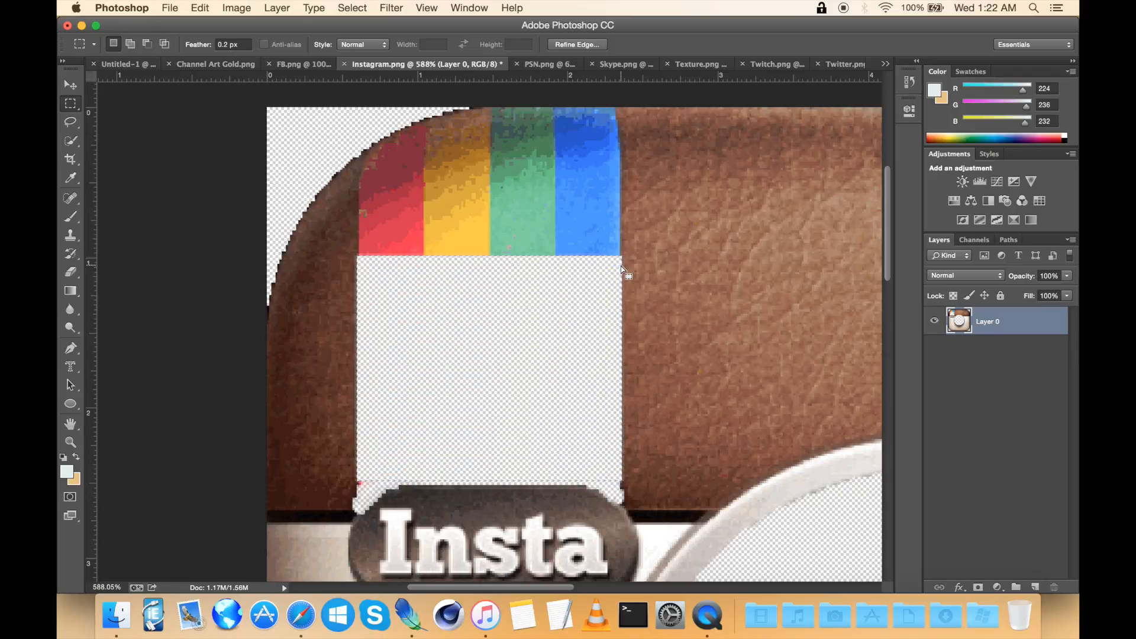
scroll(524, 310, down, 4)
key(super+d)
Step: Copy a rectangle of plain leather from the icon's right side and paste it onto a new layer
scroll(522, 282, up, 5)
drag(392, 331, 349, 374)
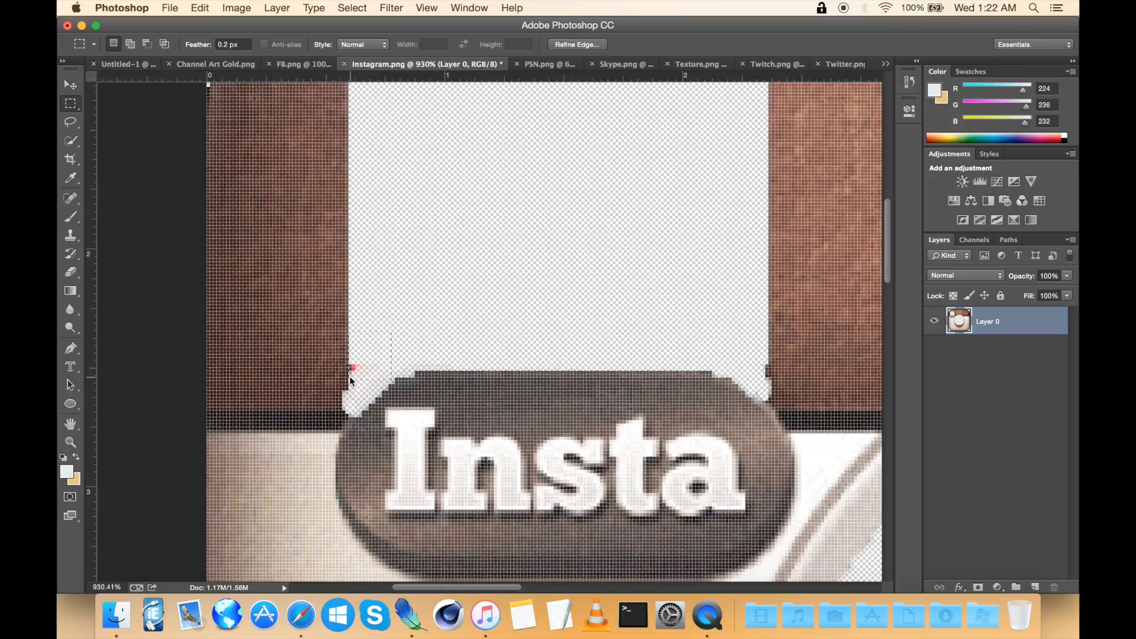
scroll(431, 388, up, 4)
scroll(473, 379, down, 2)
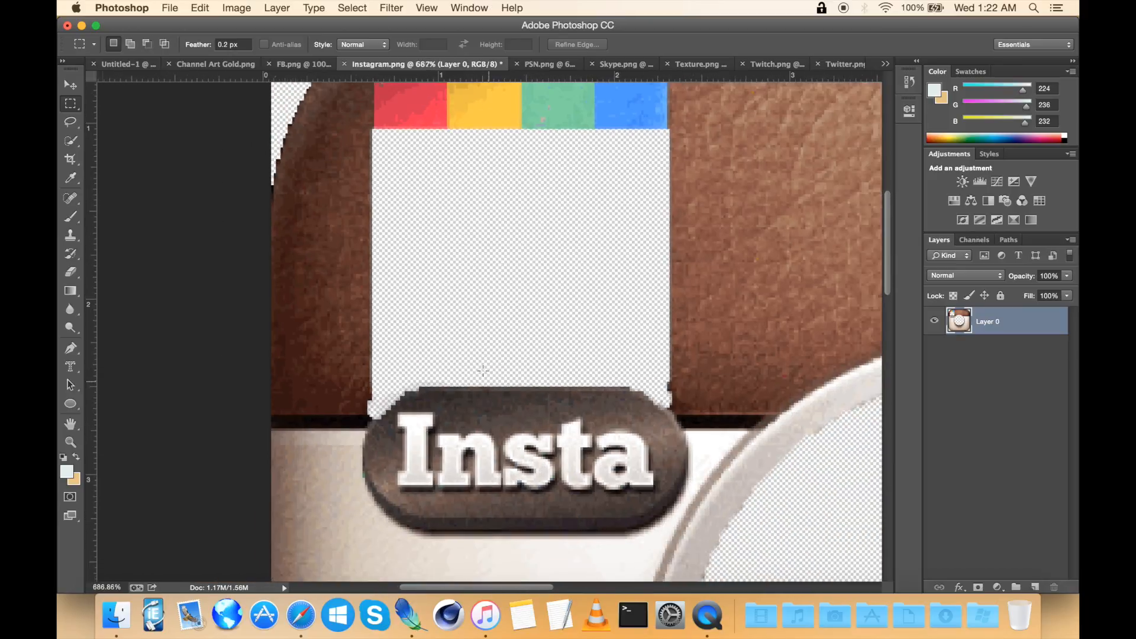
scroll(505, 344, down, 4)
scroll(505, 344, right, 4)
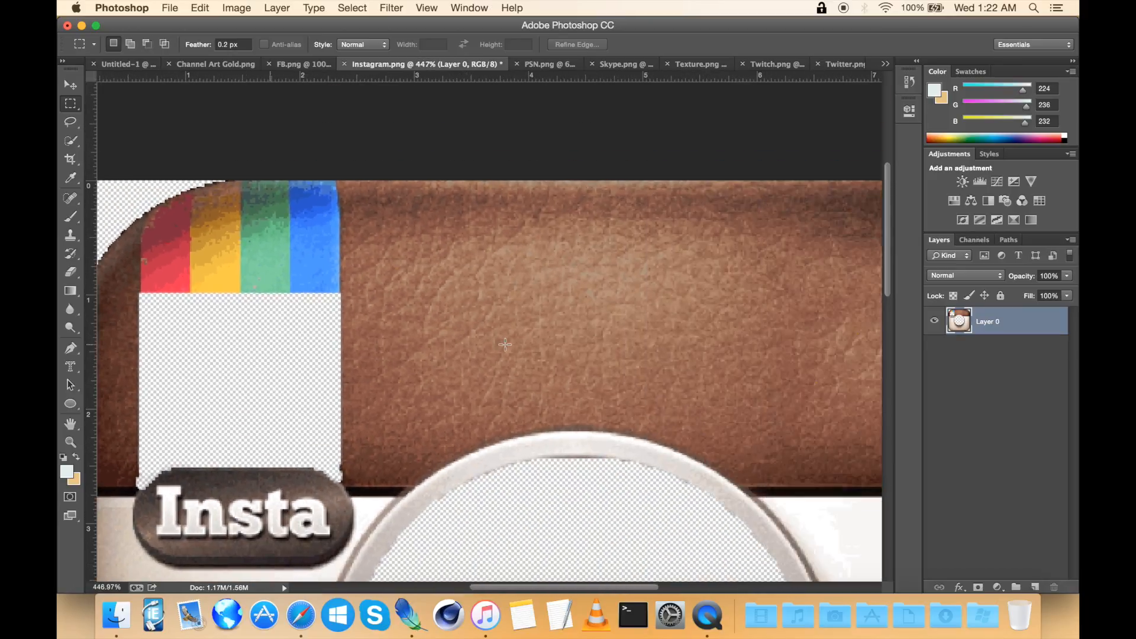
scroll(505, 344, down, 3)
scroll(505, 345, right, 4)
scroll(495, 305, right, 3)
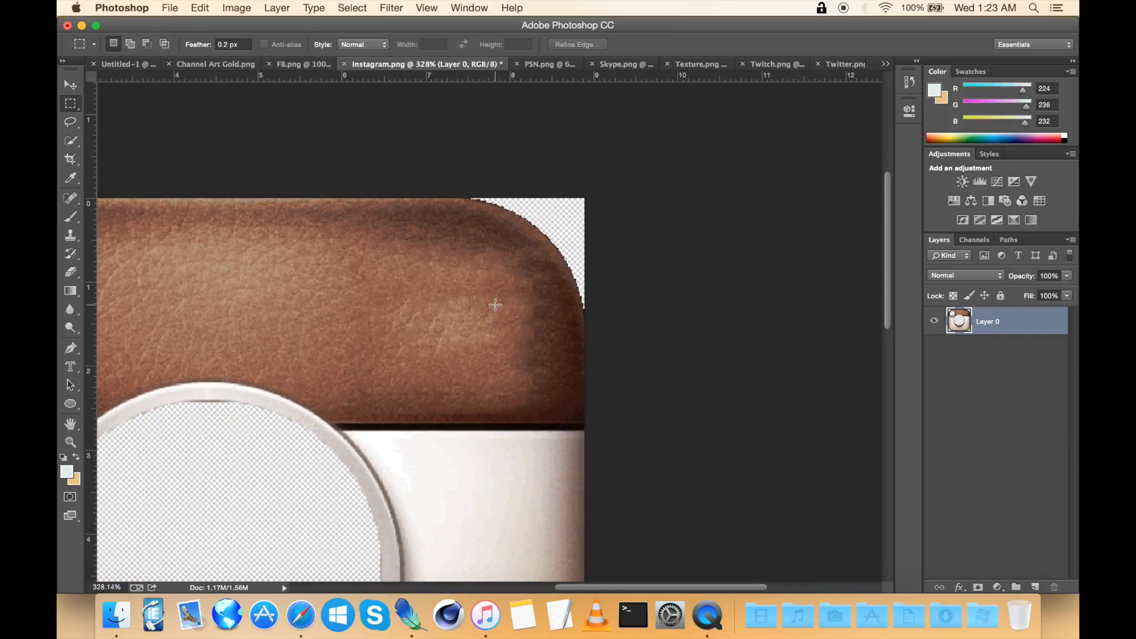
drag(586, 197, 358, 424)
drag(355, 427, 355, 428)
scroll(355, 436, left, 3)
scroll(358, 435, left, 5)
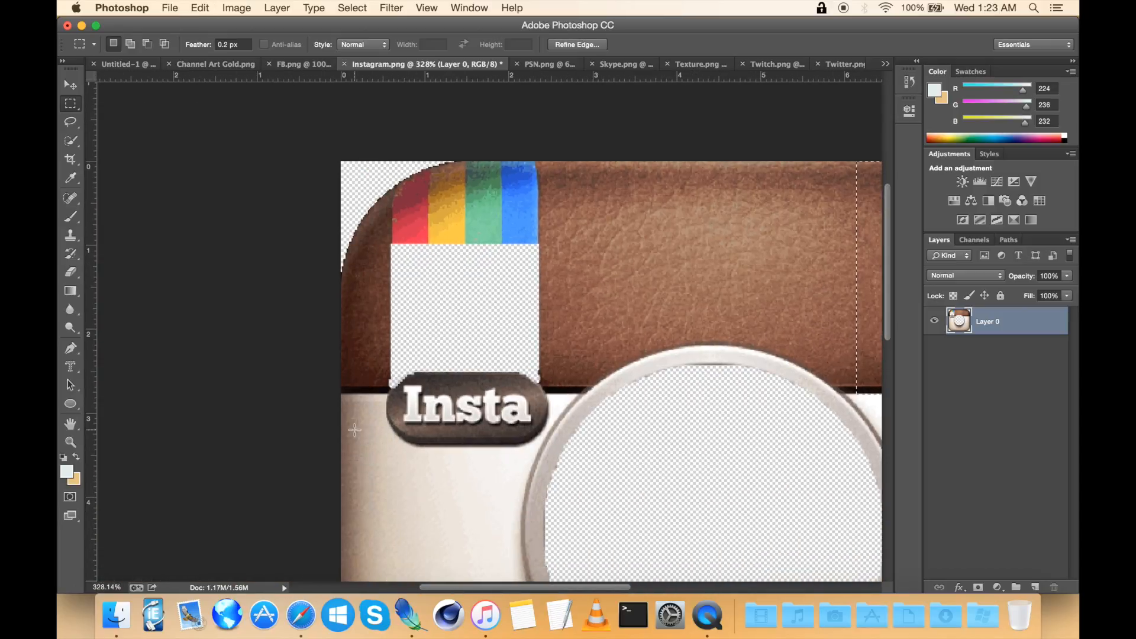
scroll(355, 432, left, 2)
key(super+c)
key(super+v)
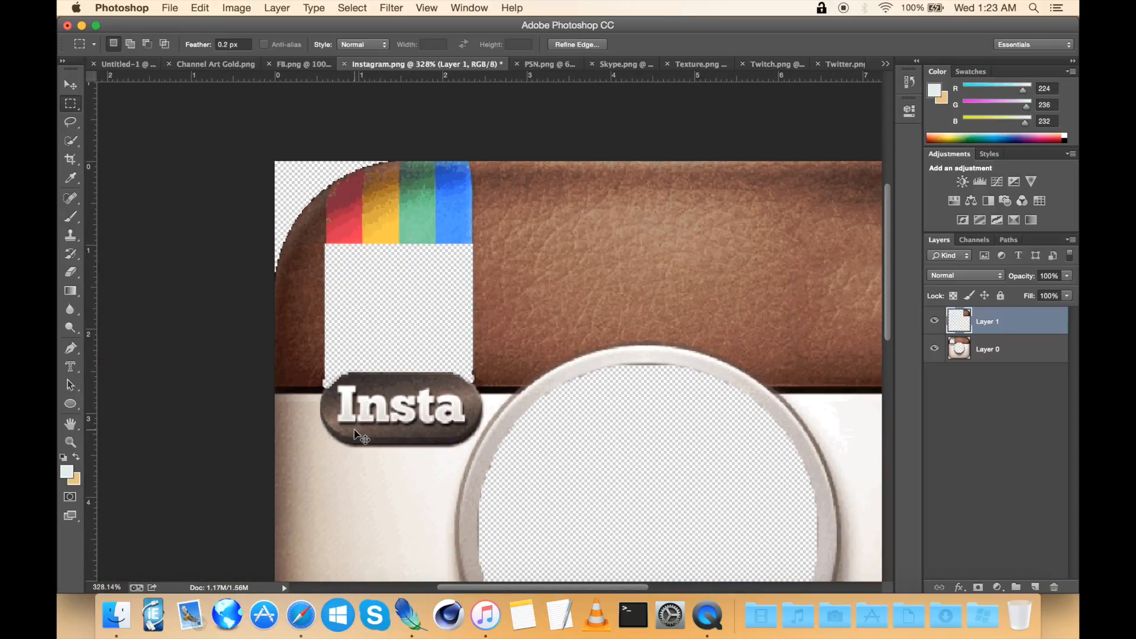
Step: Move the pasted leather patch leftward over the cleared stripes area
click(71, 84)
scroll(461, 237, right, 5)
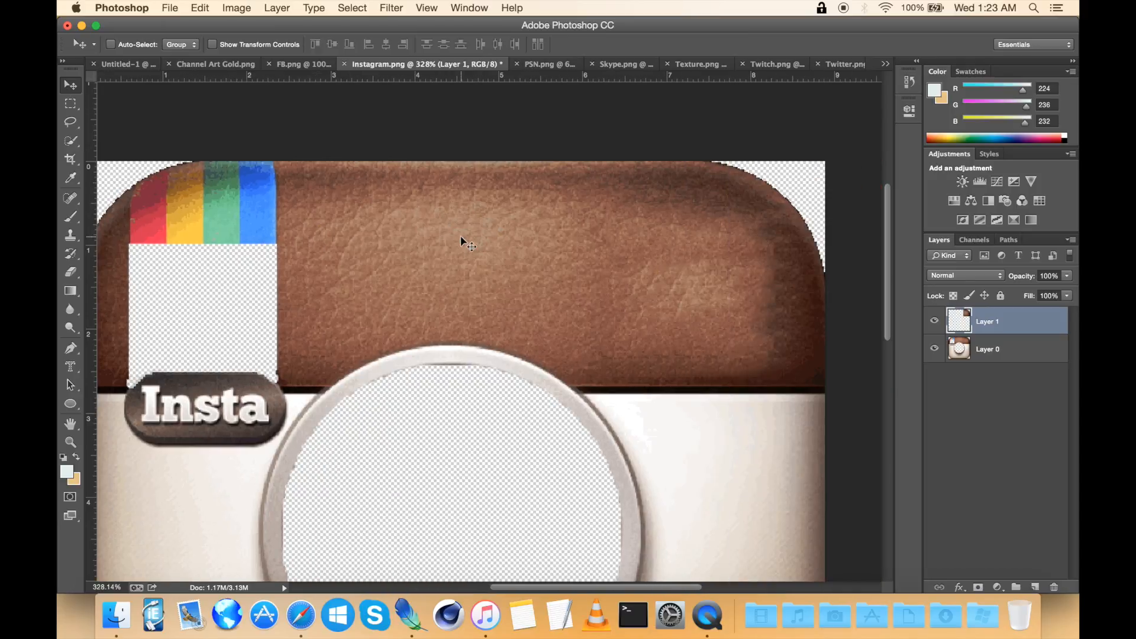
scroll(461, 237, up, 1)
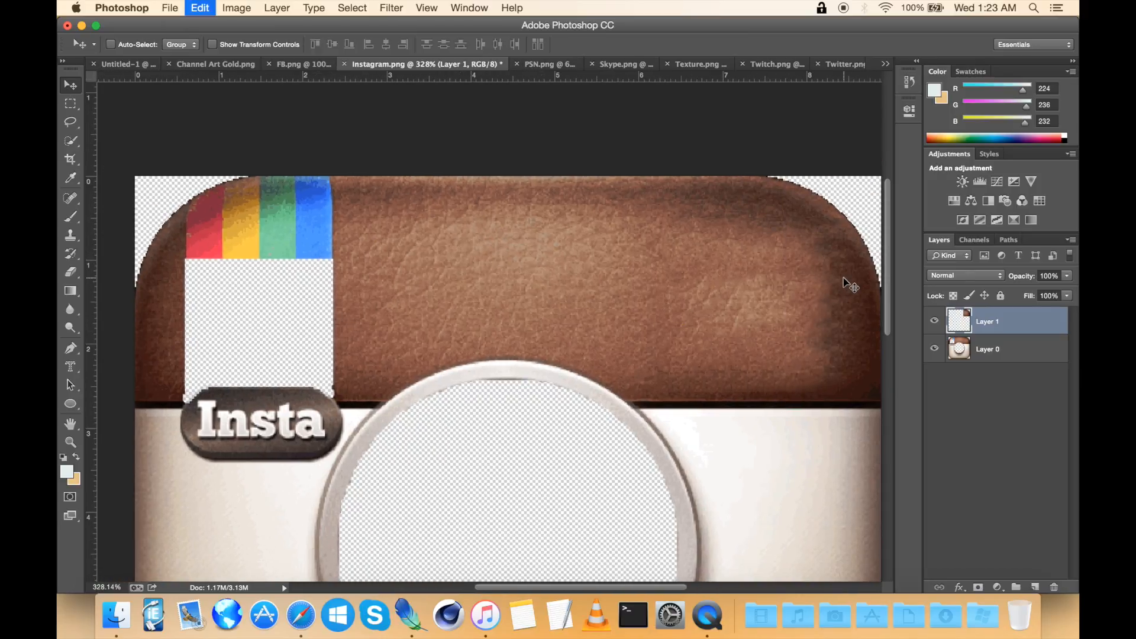
drag(822, 294, 459, 283)
Step: Flip the leather patch horizontally with Free Transform and align it to the icon's left edge
key(super+t)
right_click(453, 273)
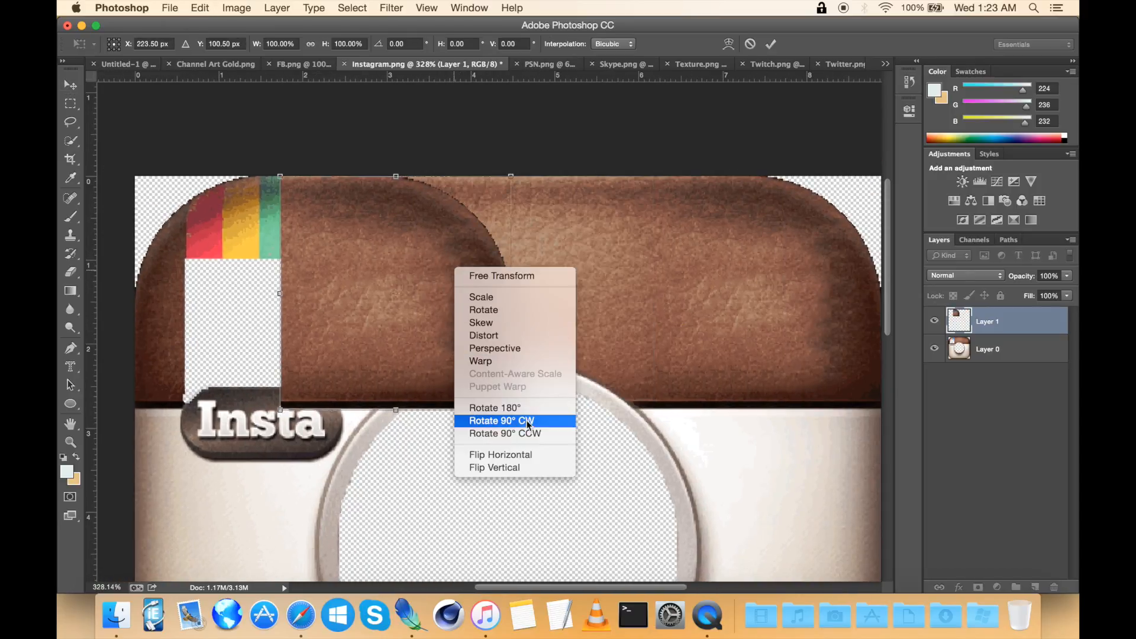
click(504, 455)
scroll(509, 451, left, 5)
scroll(509, 451, left, 1)
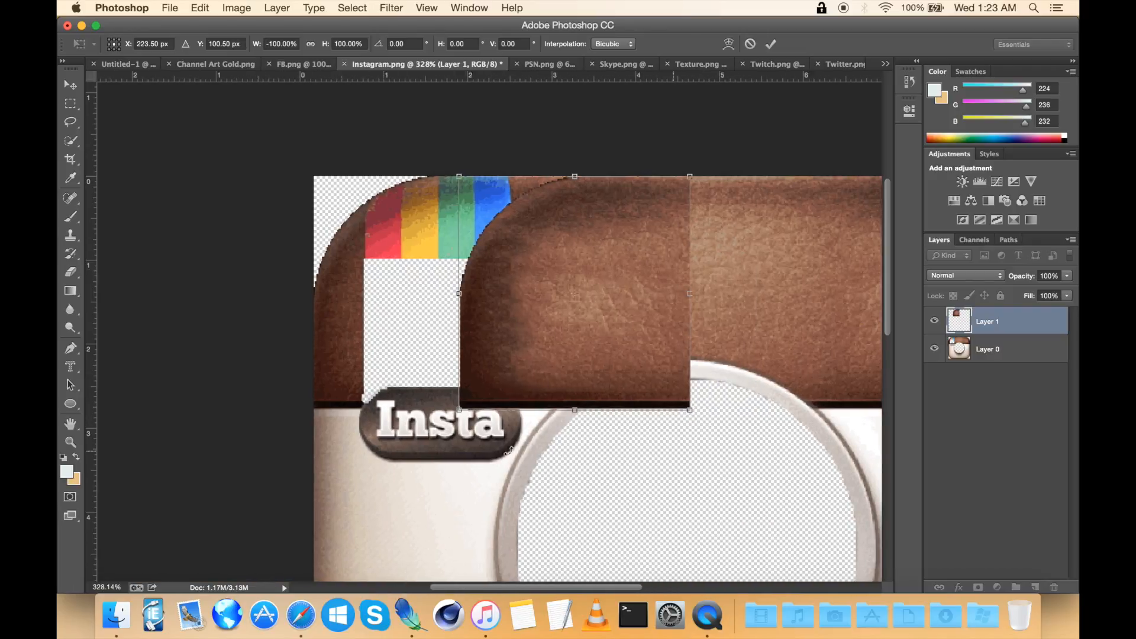
drag(661, 257, 514, 257)
key(Return)
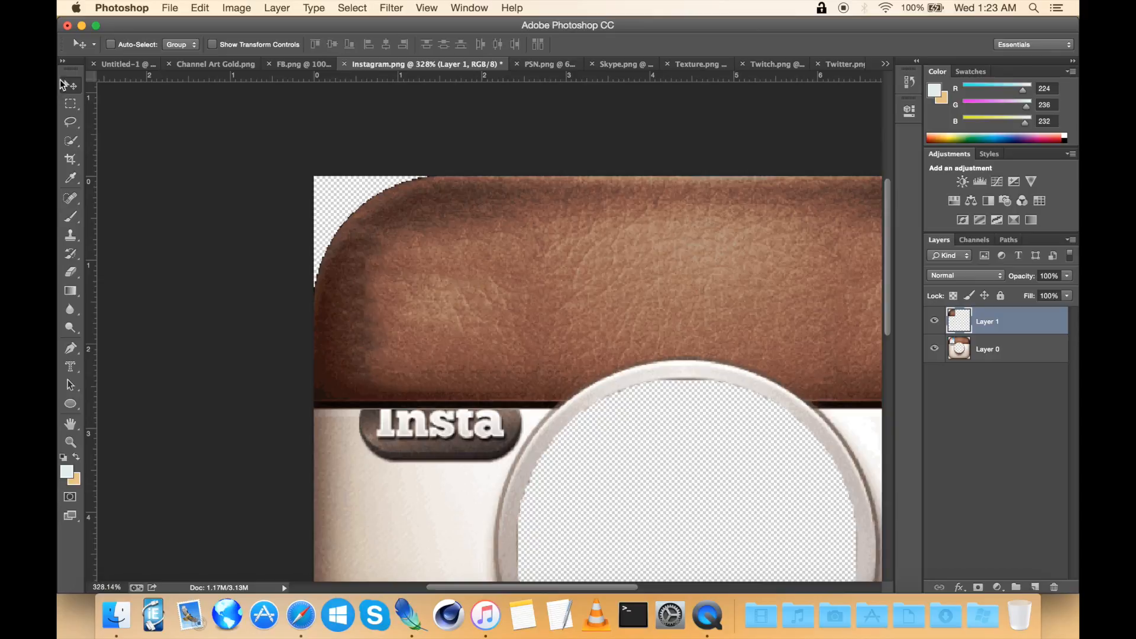
click(70, 104)
scroll(361, 239, up, 2)
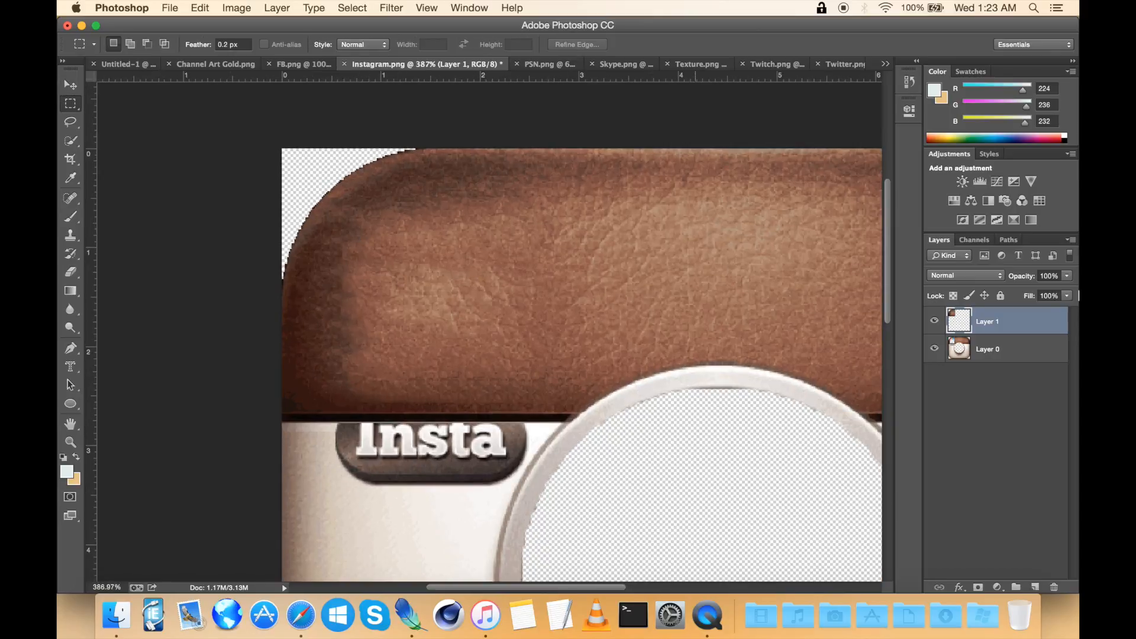
right_click(1024, 322)
click(804, 246)
scroll(804, 246, up, 4)
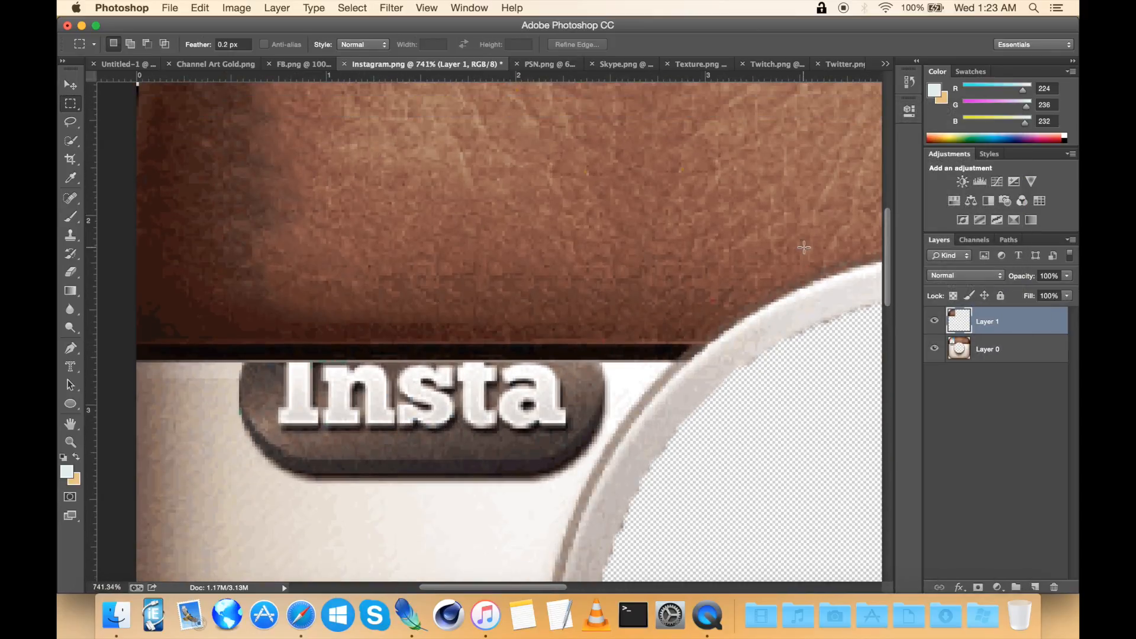
click(70, 272)
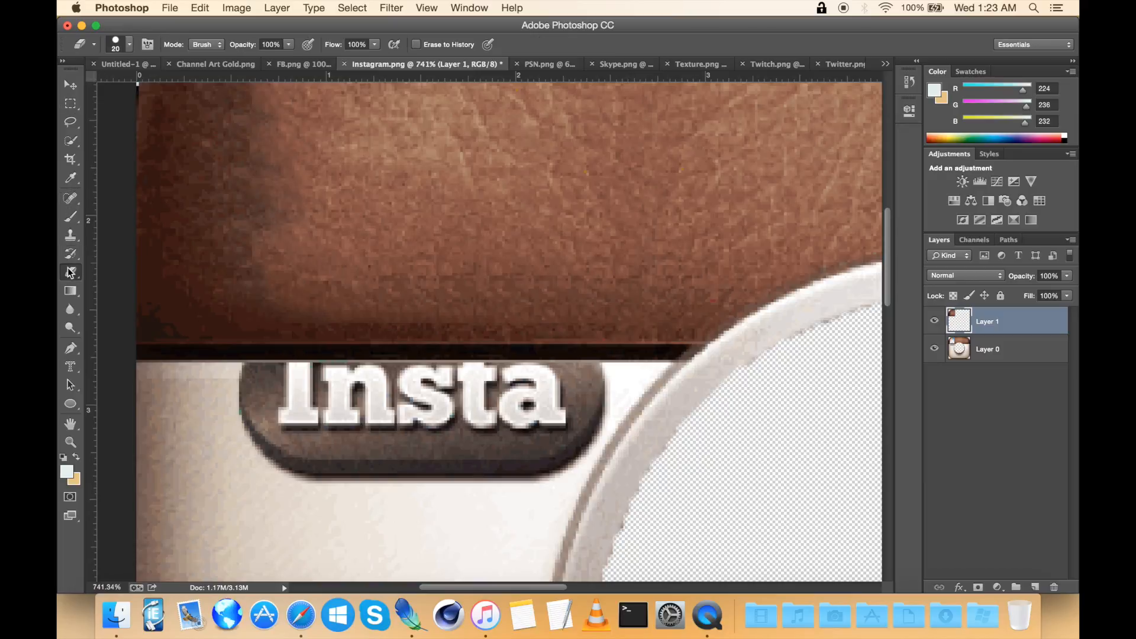
Step: Erase the leather patch along the top edge of the Insta badge, undoing the last two stray erasures
click(270, 375)
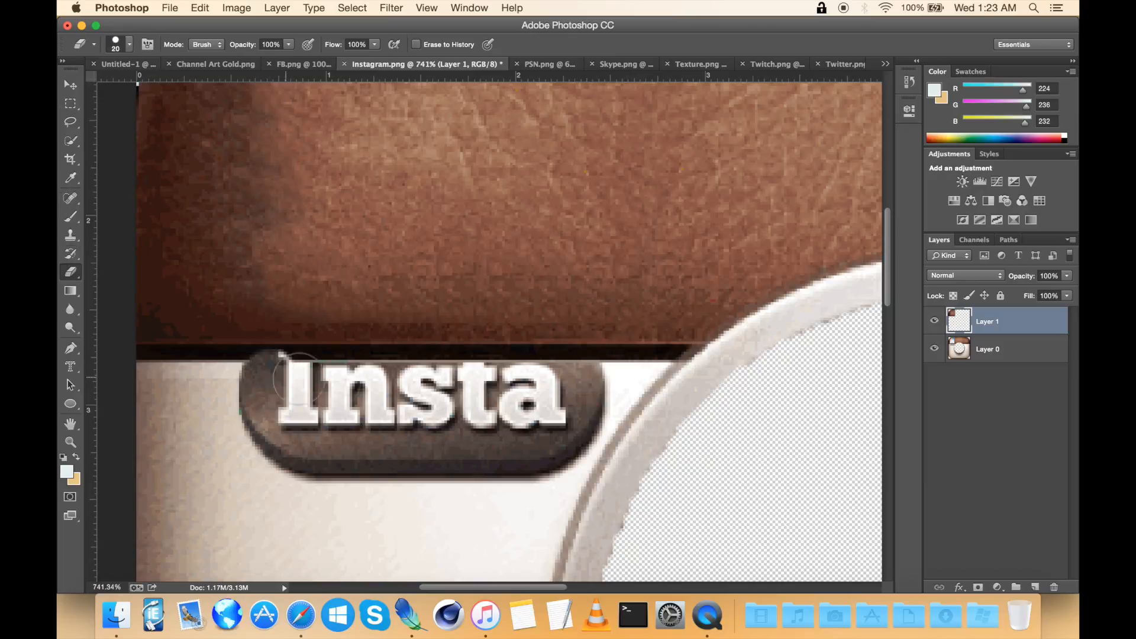
shift+click(576, 372)
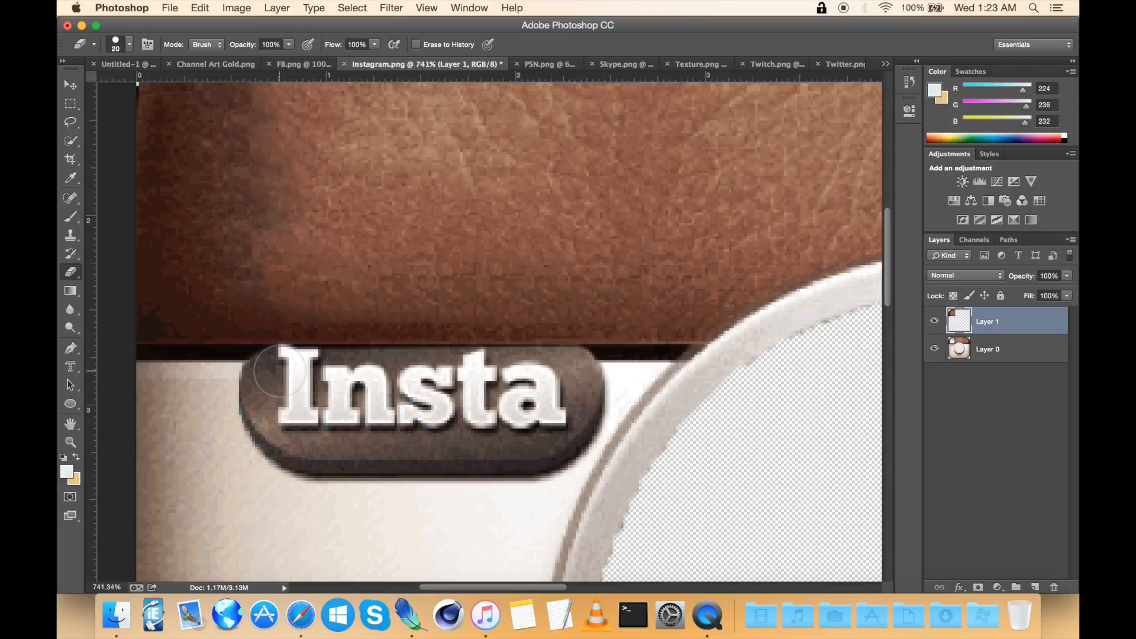
click(298, 368)
shift+click(565, 368)
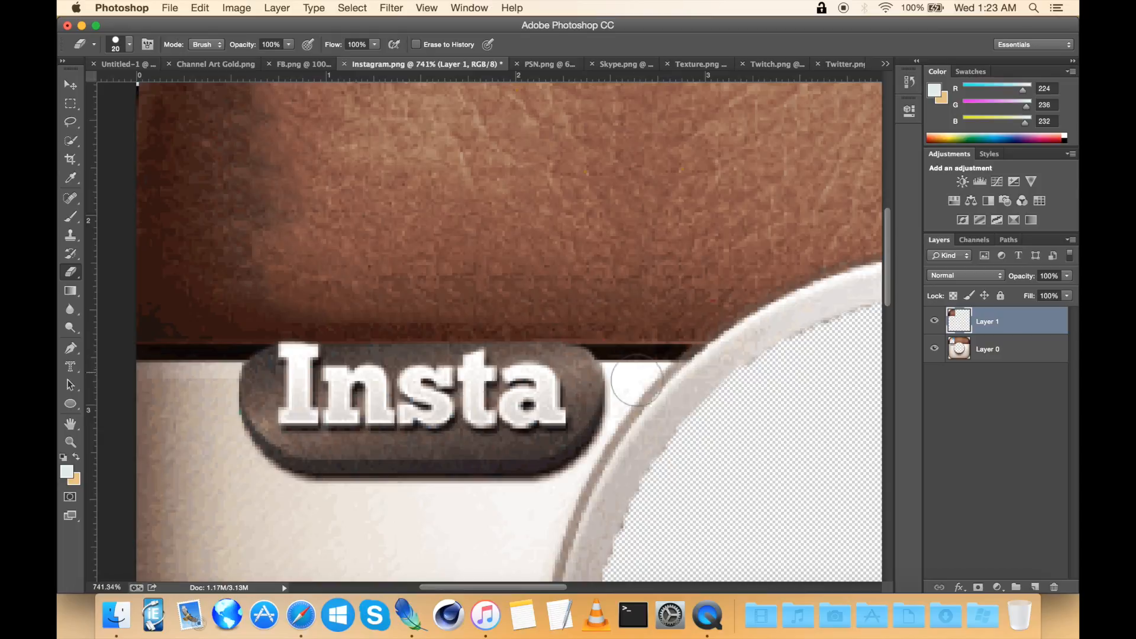
shift+click(555, 362)
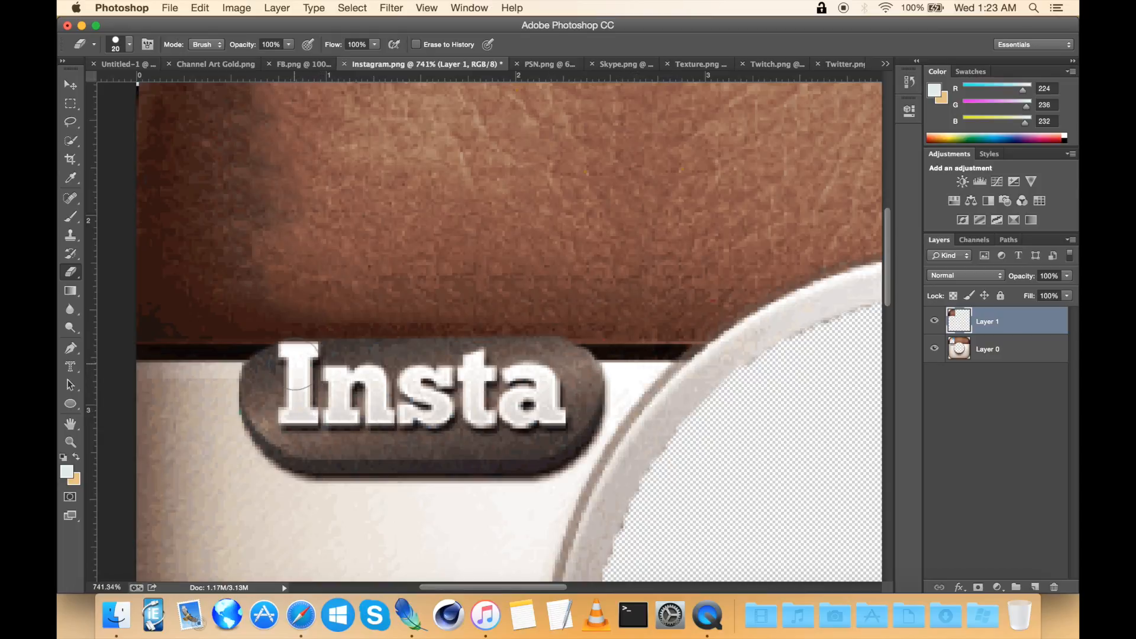
click(305, 357)
click(279, 335)
key(super+z)
click(284, 354)
key(super+z)
Step: Hide the leather patch layer and select the Insta badge on the icon layer with Quick Selection
click(933, 319)
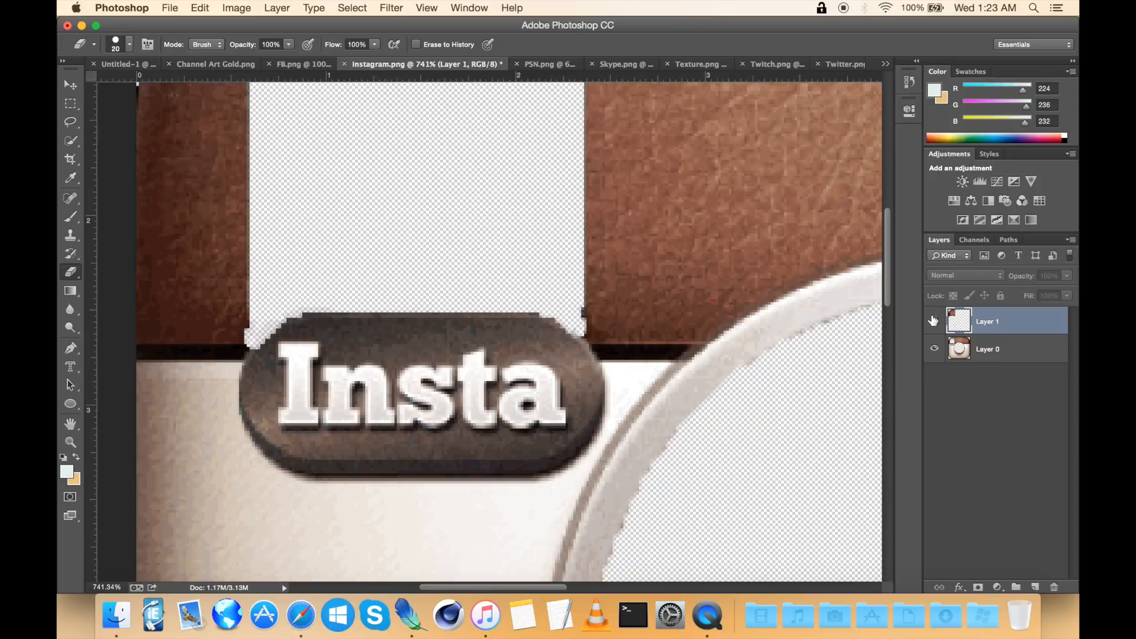
scroll(514, 367, up, 3)
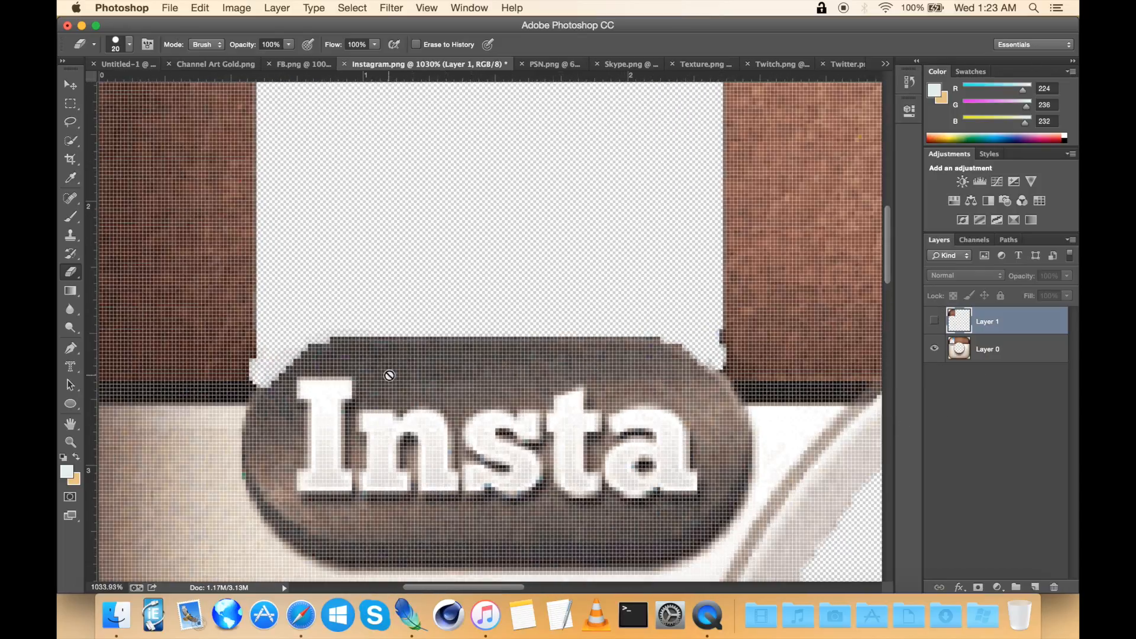
scroll(326, 368, up, 2)
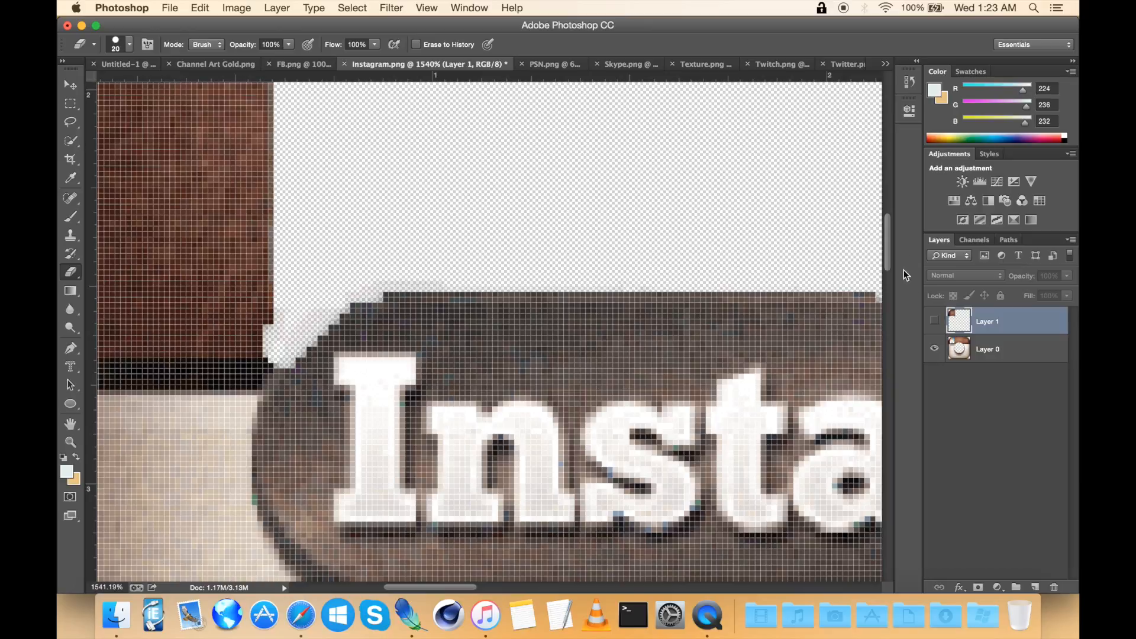
click(935, 322)
click(934, 322)
scroll(571, 300, down, 3)
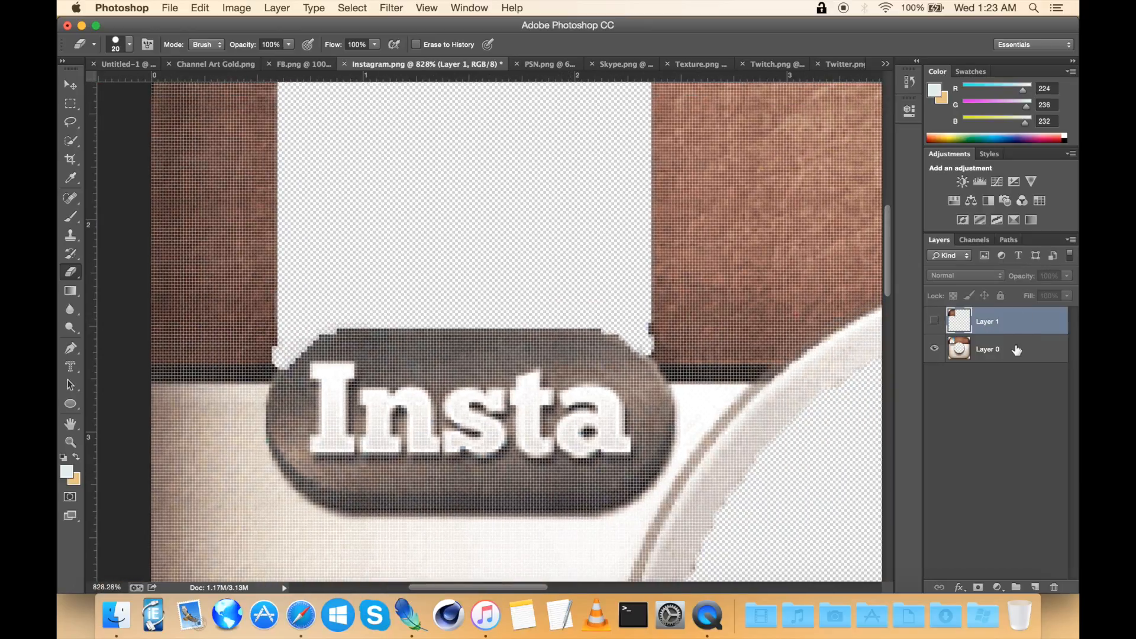
click(1012, 350)
click(71, 146)
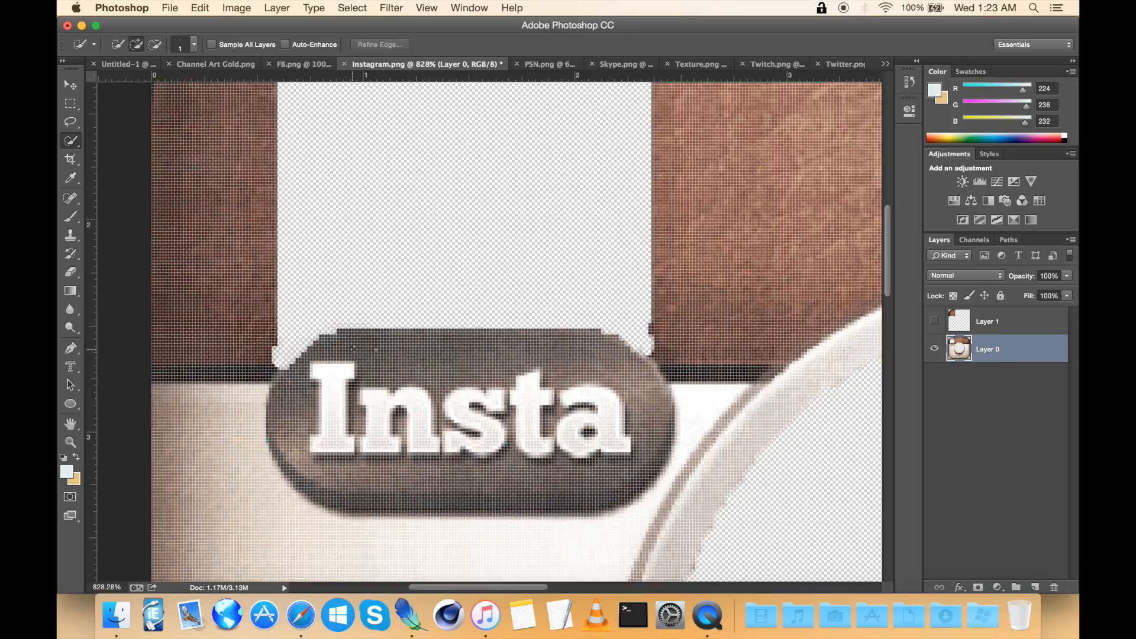
drag(364, 344, 562, 354)
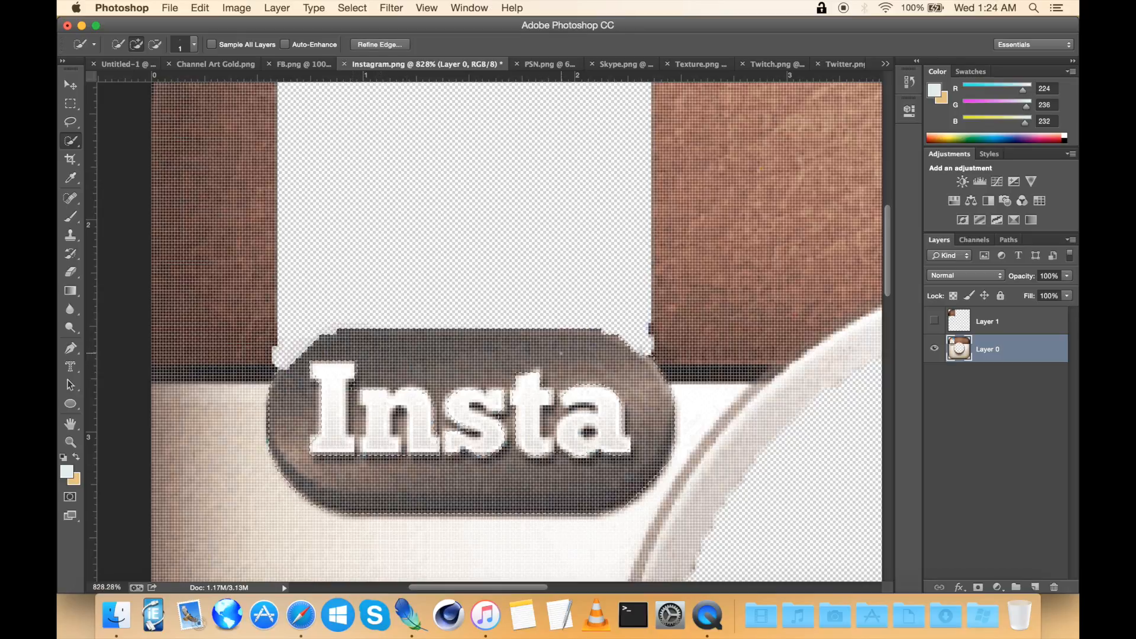
Step: Show the leather patch layer and erase the patch inside the badge selection
click(1033, 322)
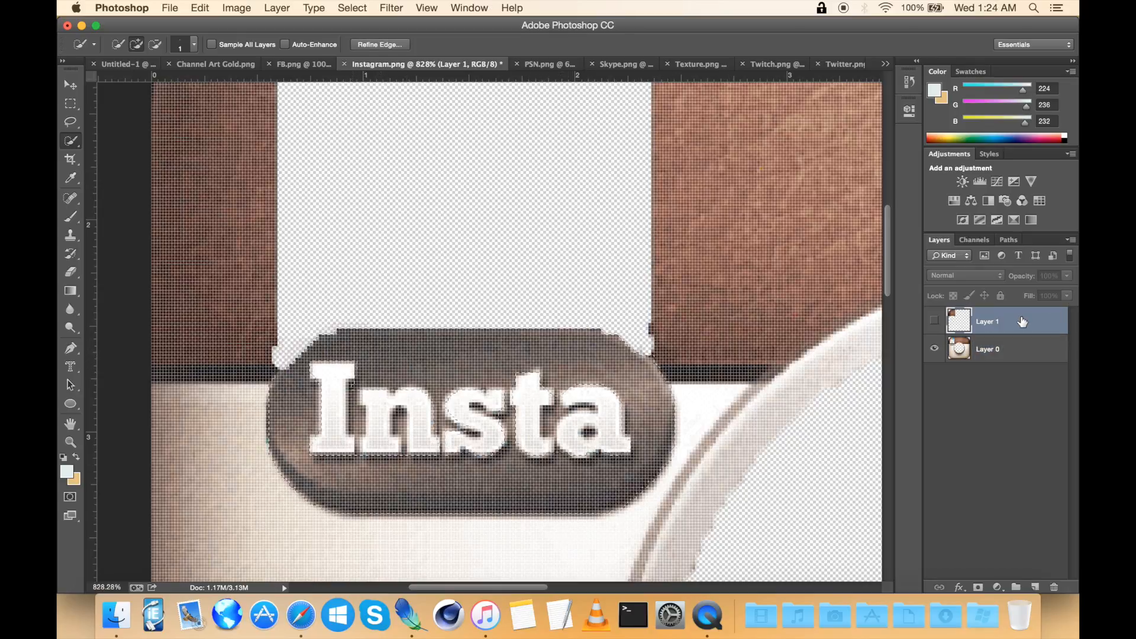
click(934, 323)
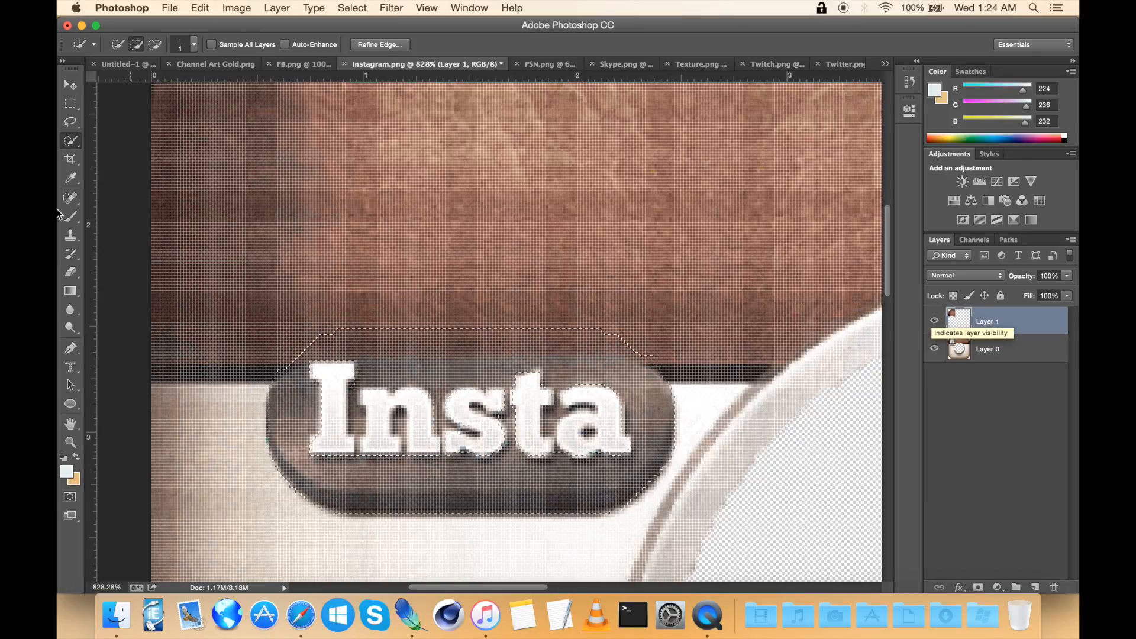
click(71, 274)
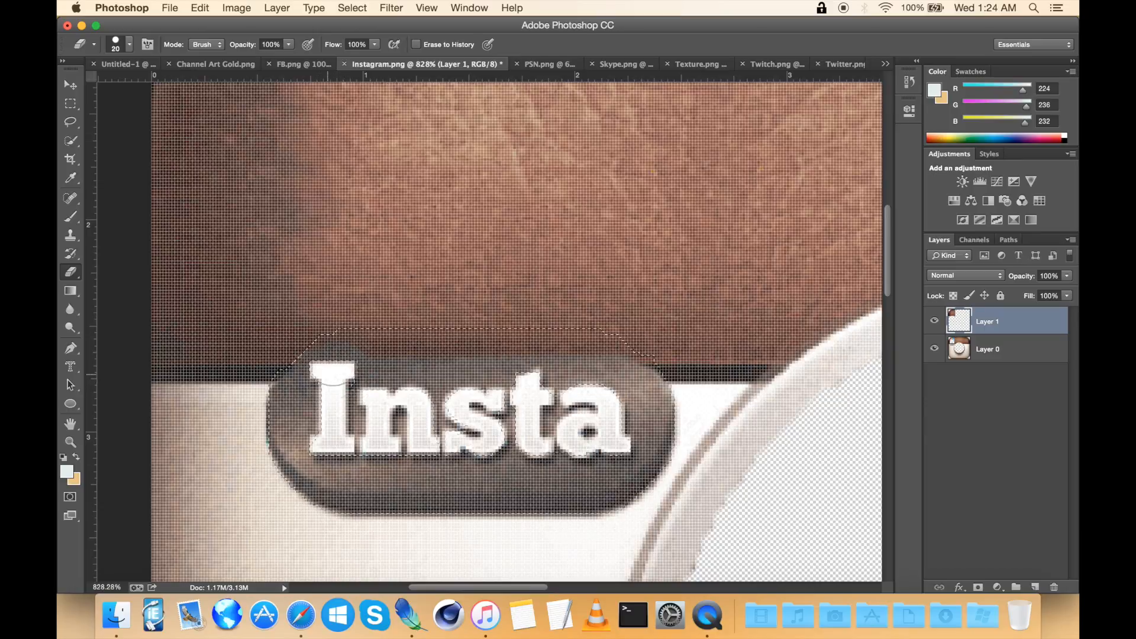
drag(323, 346, 335, 353)
Step: Deselect the badge with the Rectangular Marquee tool
scroll(489, 338, down, 2)
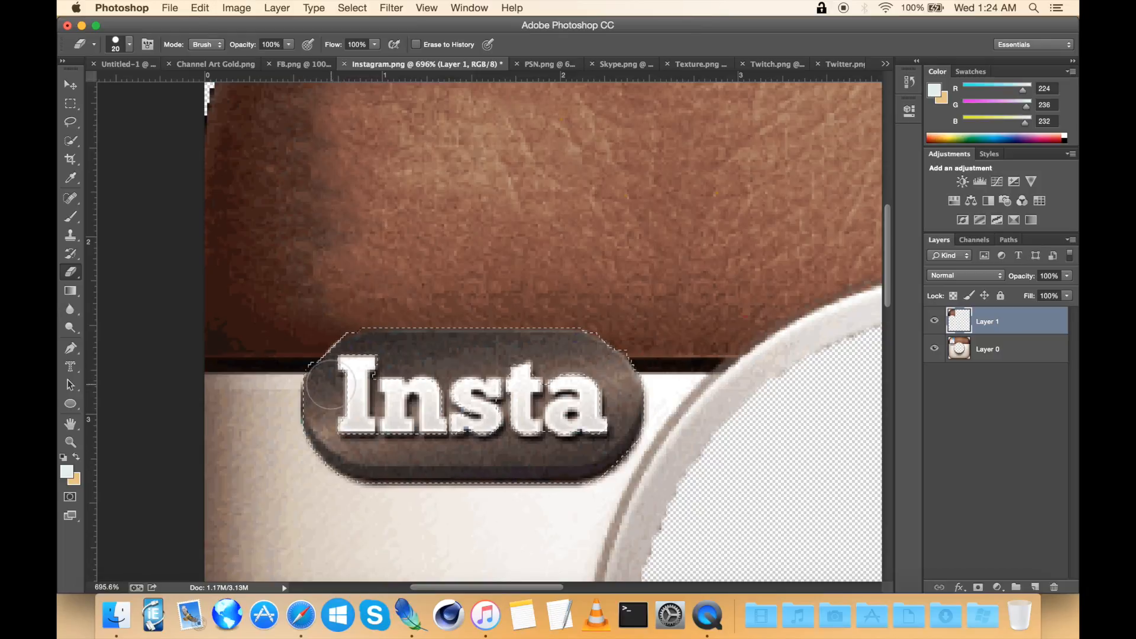
scroll(478, 440, down, 5)
click(70, 103)
click(497, 207)
scroll(498, 206, right, 3)
scroll(498, 206, down, 1)
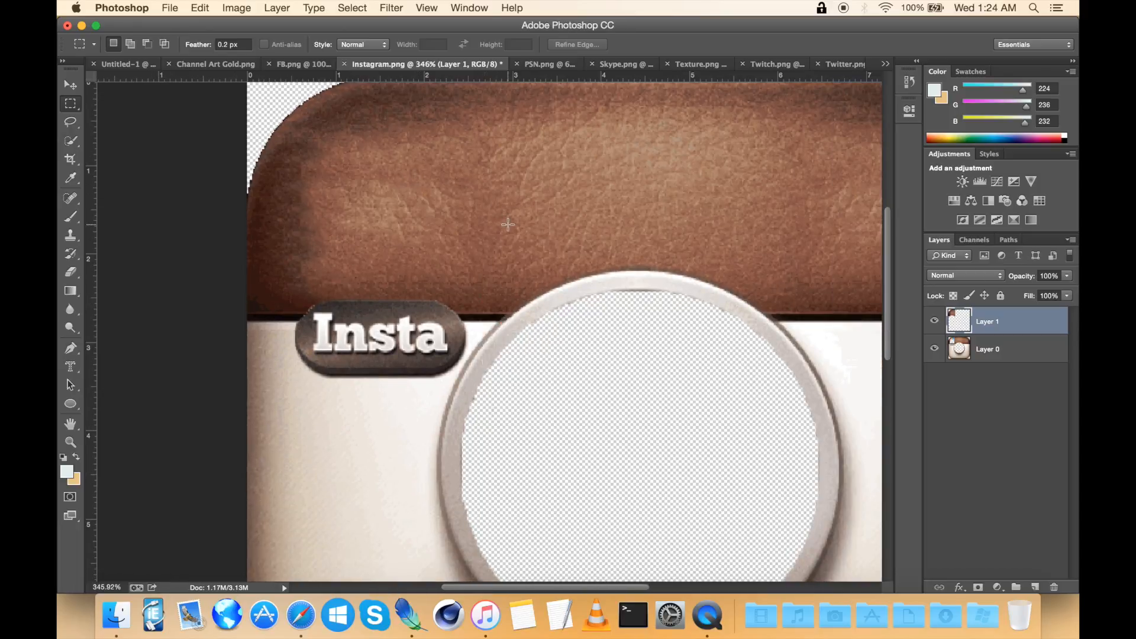
scroll(504, 219, down, 3)
scroll(508, 223, down, 3)
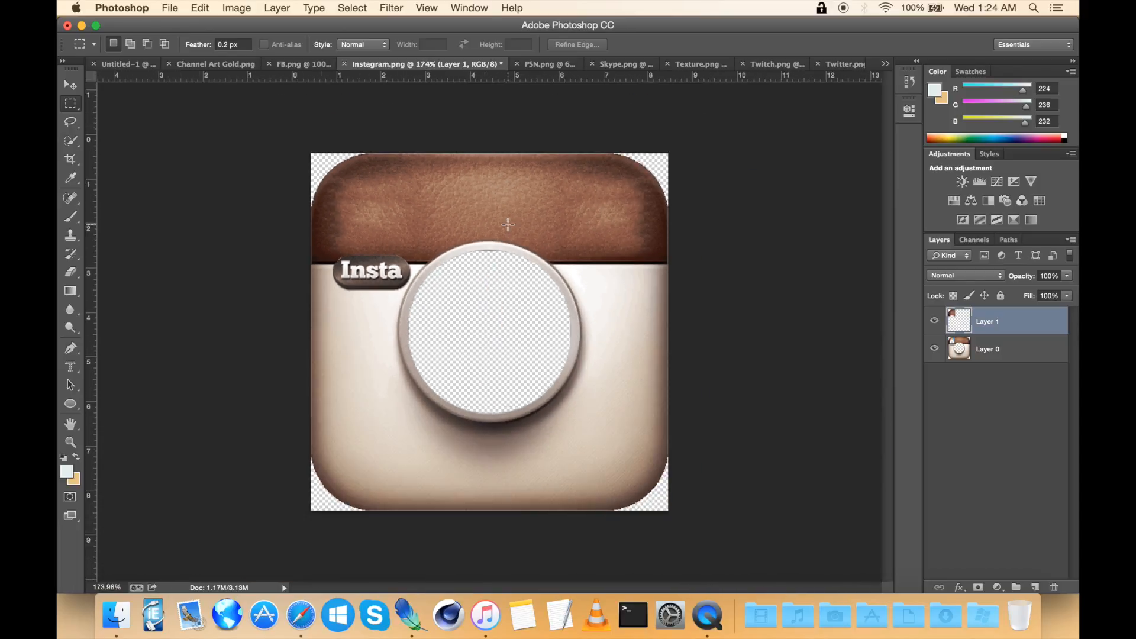
Step: Compare the Instagram icon with the icon row in the Channel Art Gold banner
scroll(508, 225, up, 1)
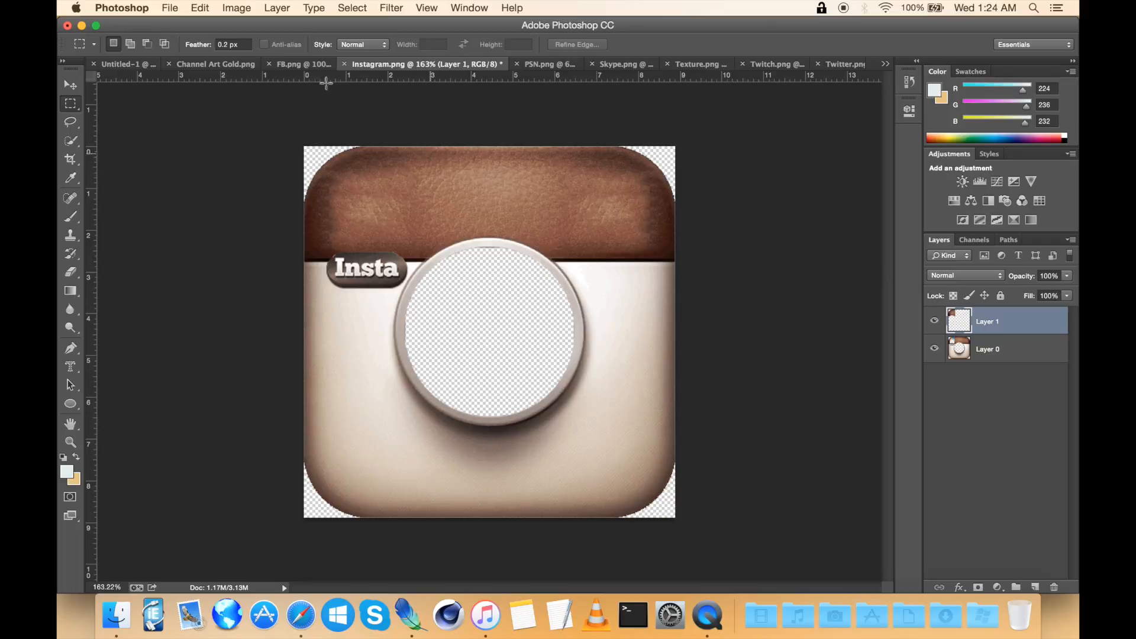
click(222, 65)
scroll(484, 309, up, 3)
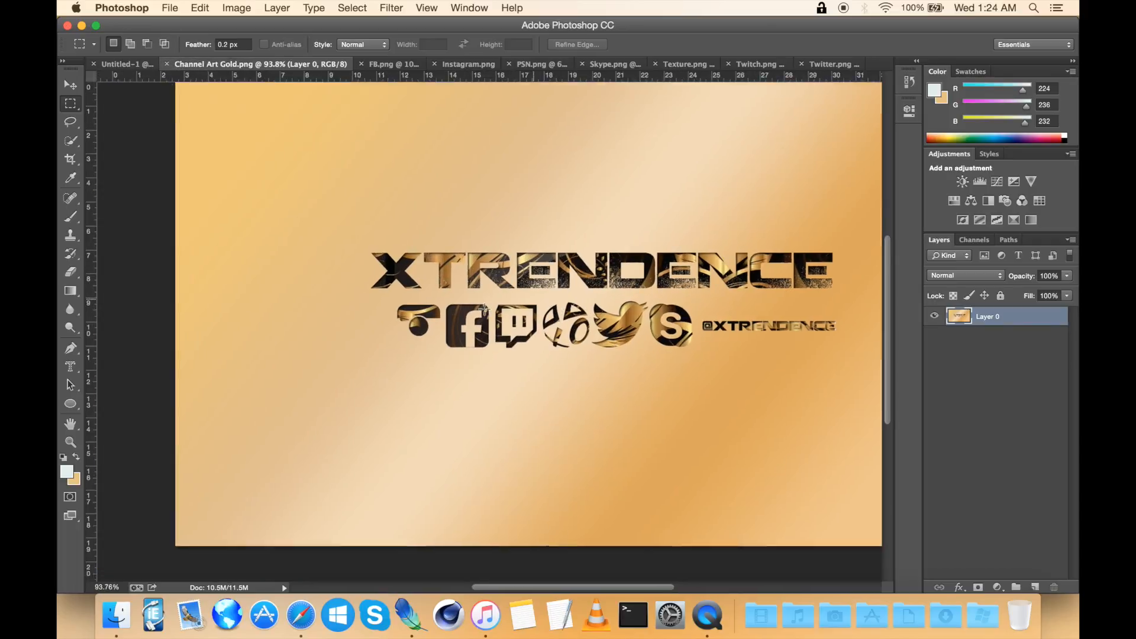
scroll(484, 308, up, 4)
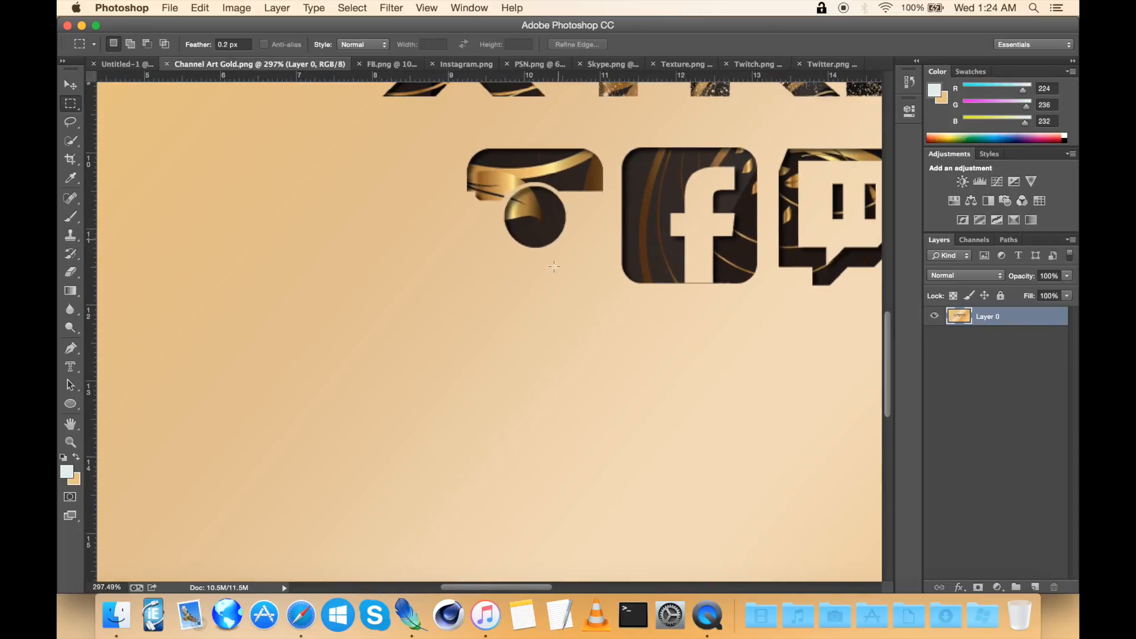
scroll(504, 161, up, 2)
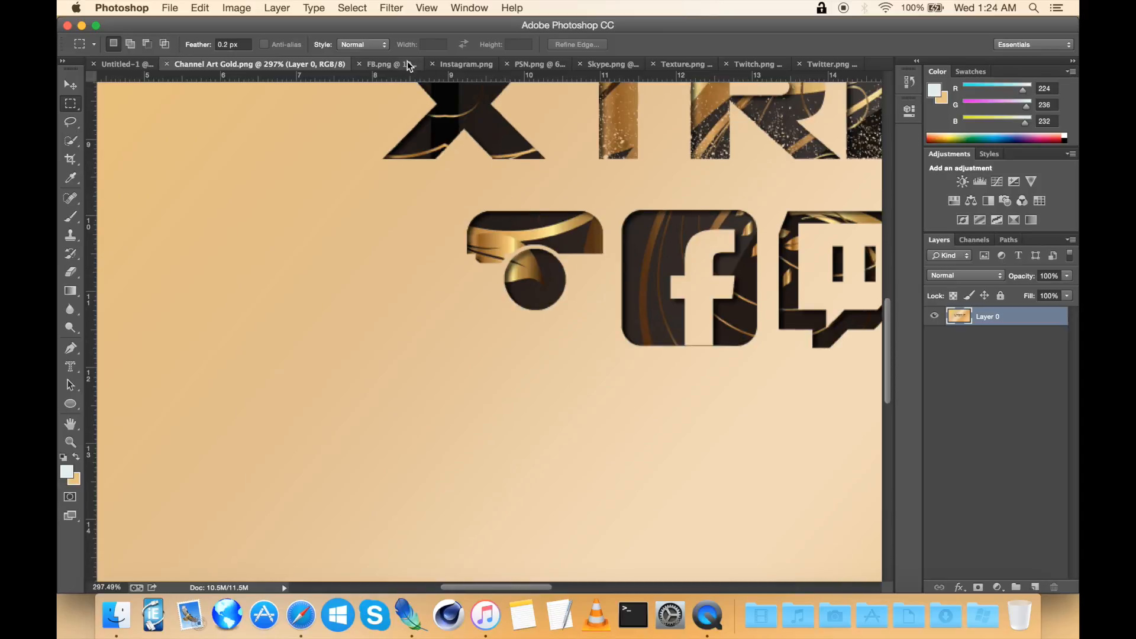
click(473, 64)
scroll(527, 365, up, 2)
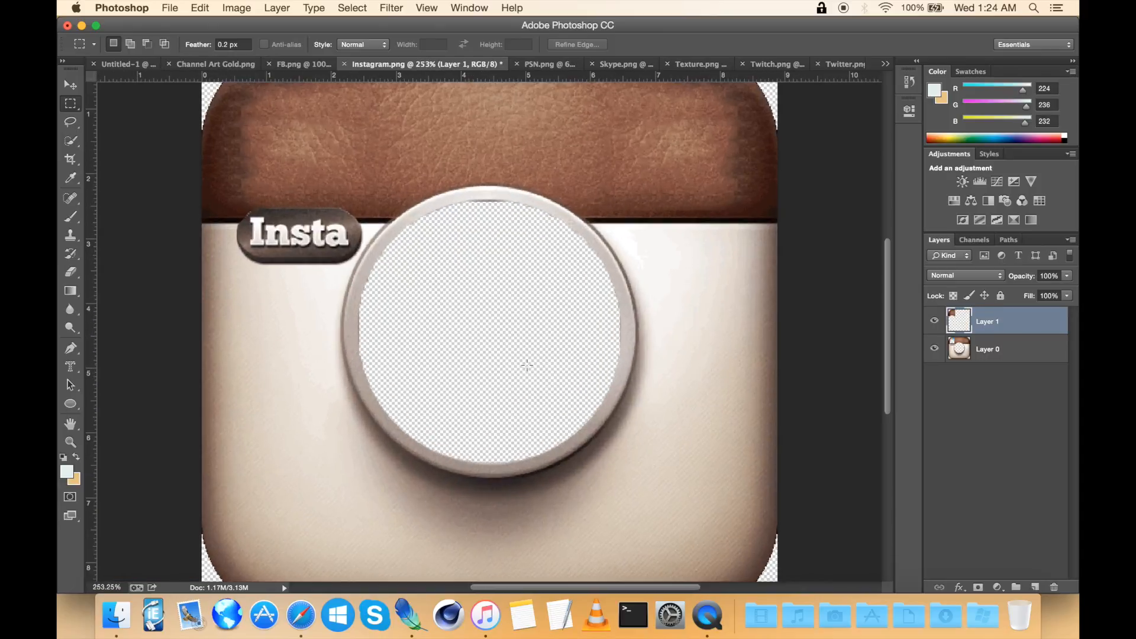
scroll(527, 365, down, 1)
Step: Deselect, then merge the leather patch layer down into the icon layer
click(71, 140)
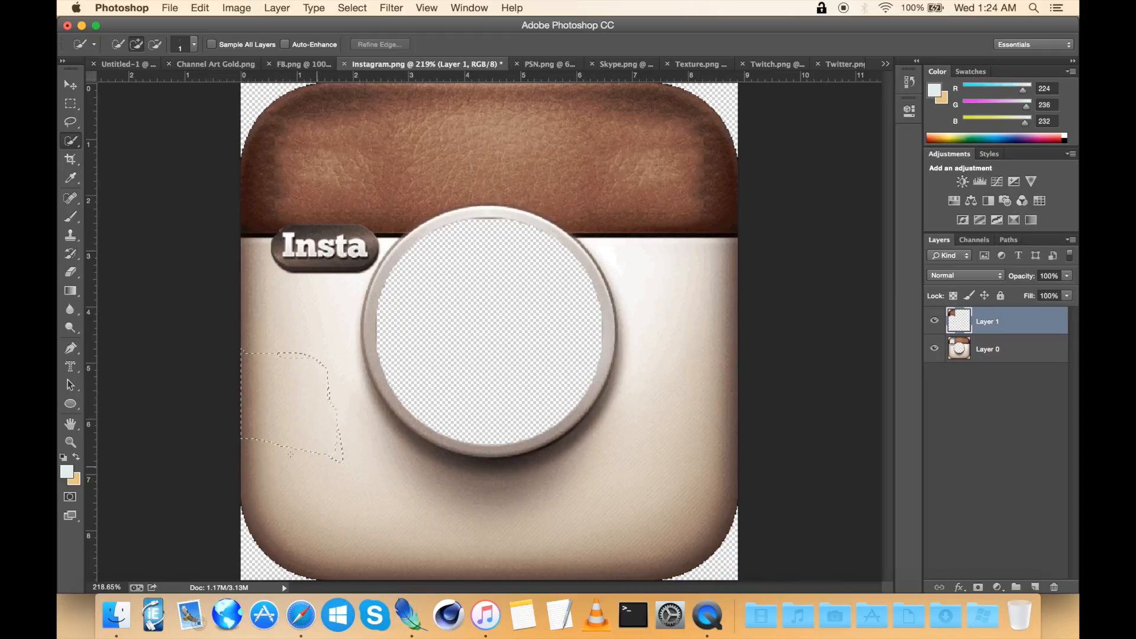
click(299, 344)
right_click(406, 271)
click(447, 279)
click(1012, 354)
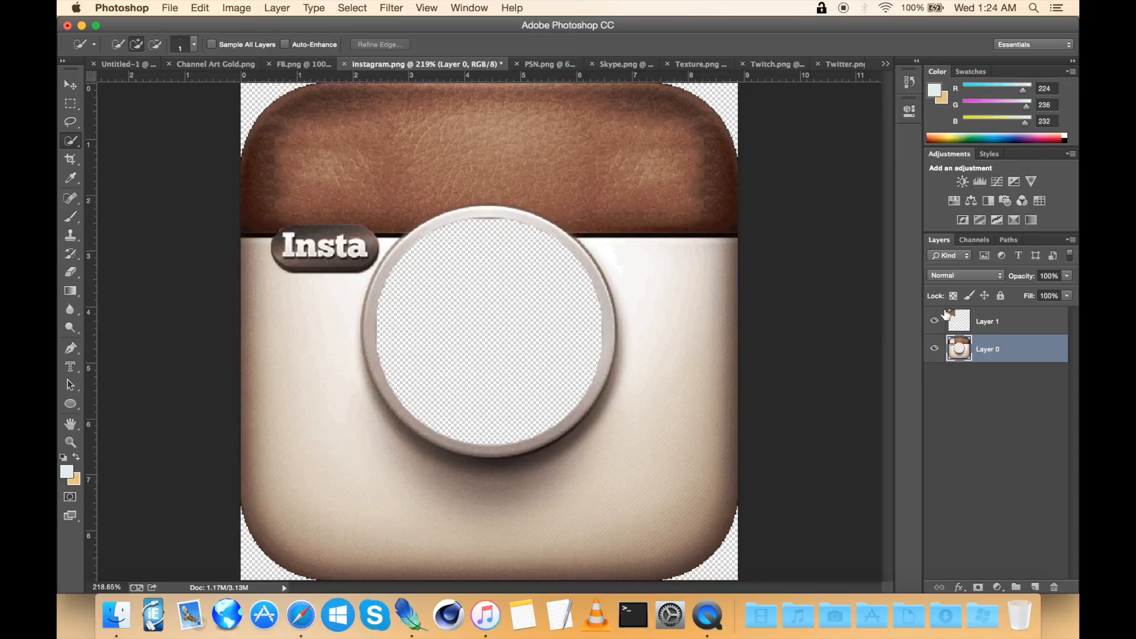
right_click(982, 324)
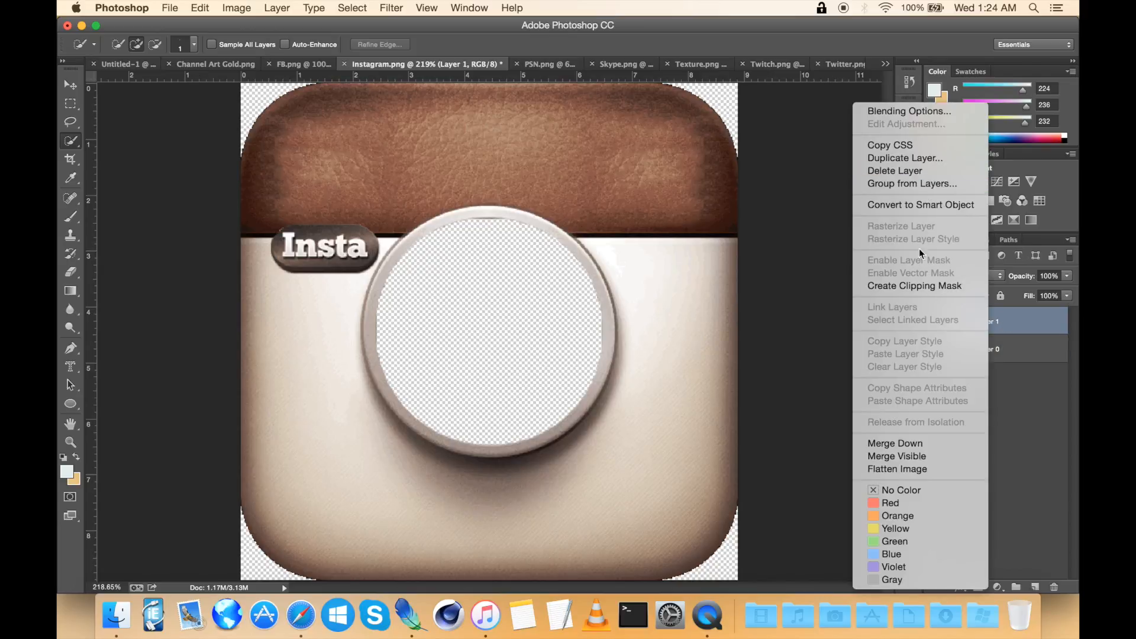
click(915, 444)
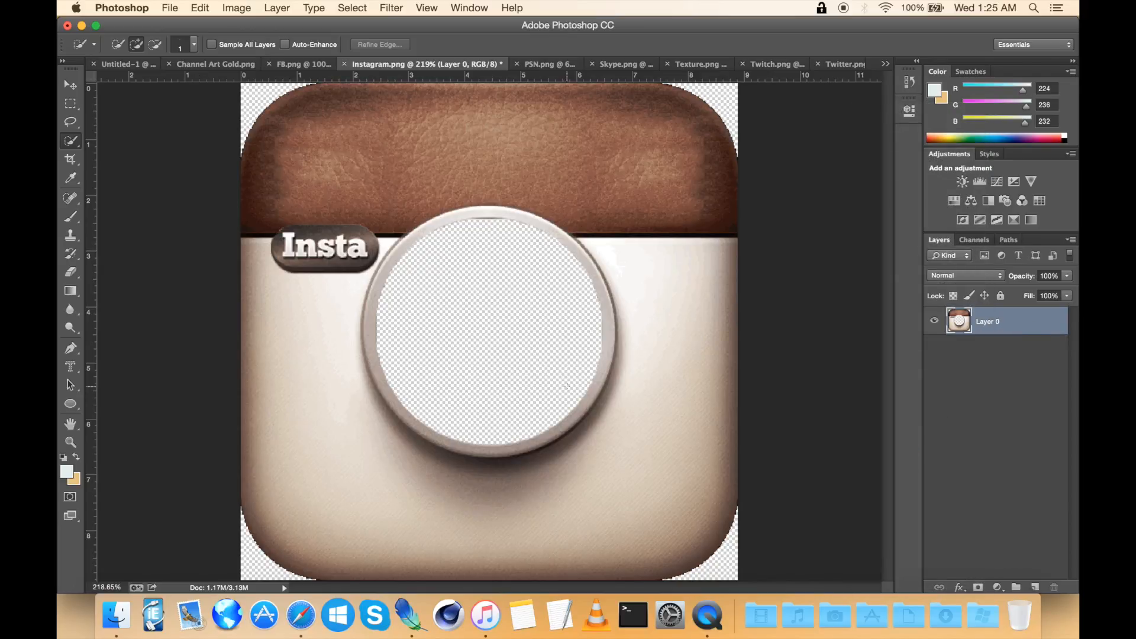
Step: Select the icon's white lower body and lens ring with Quick Selection and delete them
drag(651, 389, 661, 440)
mouse_move(565, 513)
mouse_down()
mouse_move(525, 527)
mouse_move(416, 490)
mouse_up()
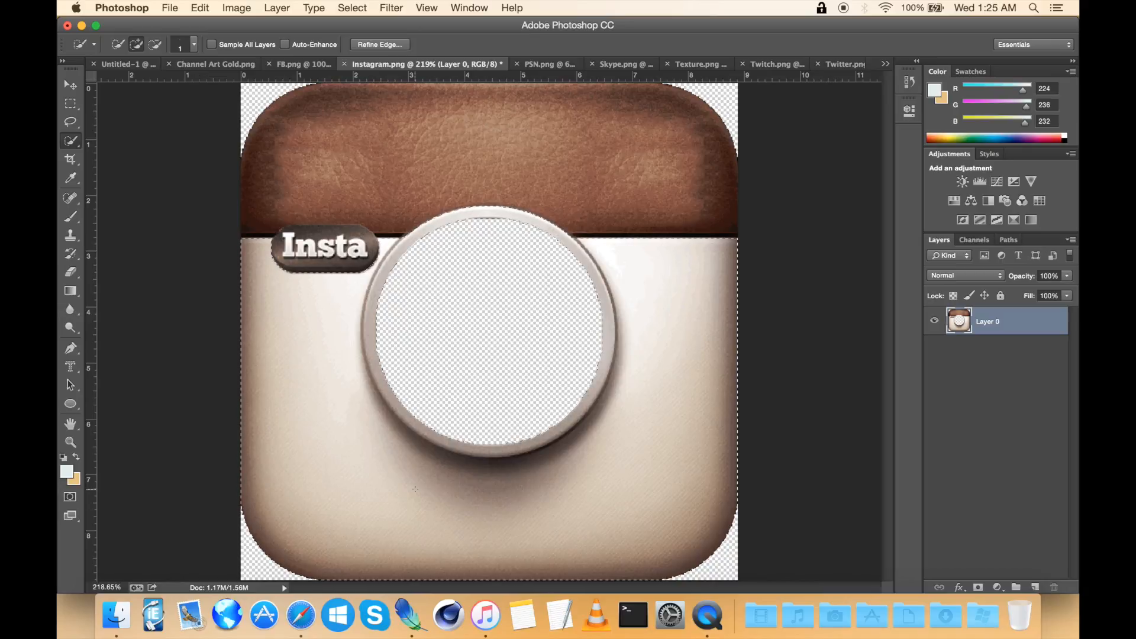
key(Delete)
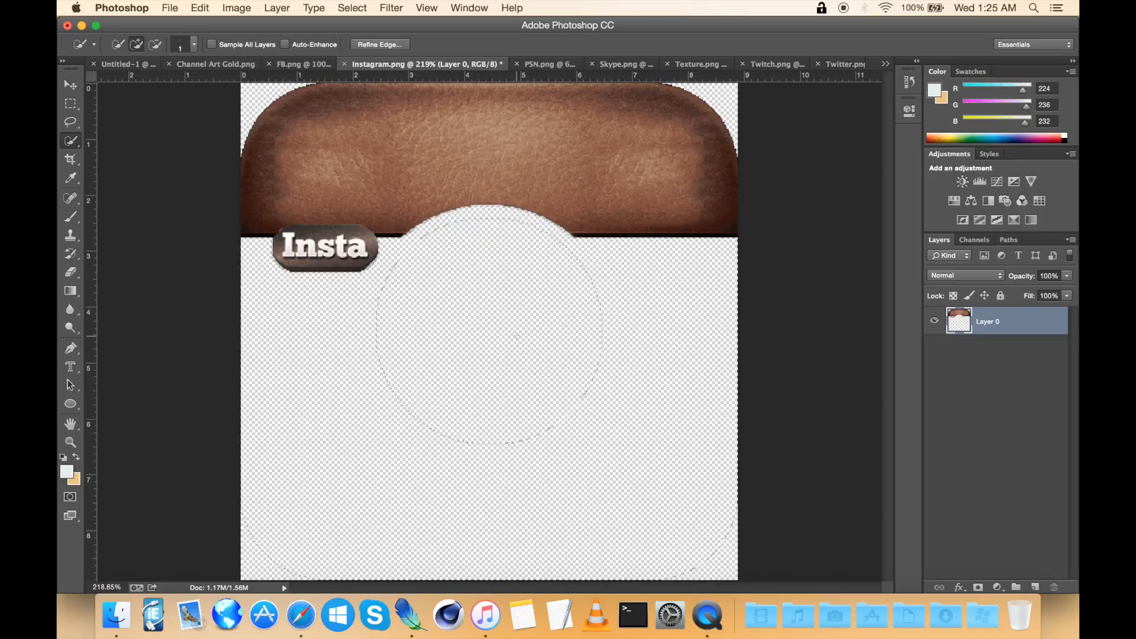
Step: Add a horizontal and a vertical guide crossing at the centre of the lens circle
scroll(516, 335, down, 1)
scroll(517, 335, down, 1)
mouse_move(437, 77)
mouse_down()
mouse_move(441, 153)
mouse_move(373, 323)
mouse_move(353, 337)
mouse_move(315, 318)
mouse_move(286, 337)
mouse_move(266, 381)
mouse_move(260, 325)
mouse_move(252, 330)
mouse_up()
drag(92, 222, 490, 205)
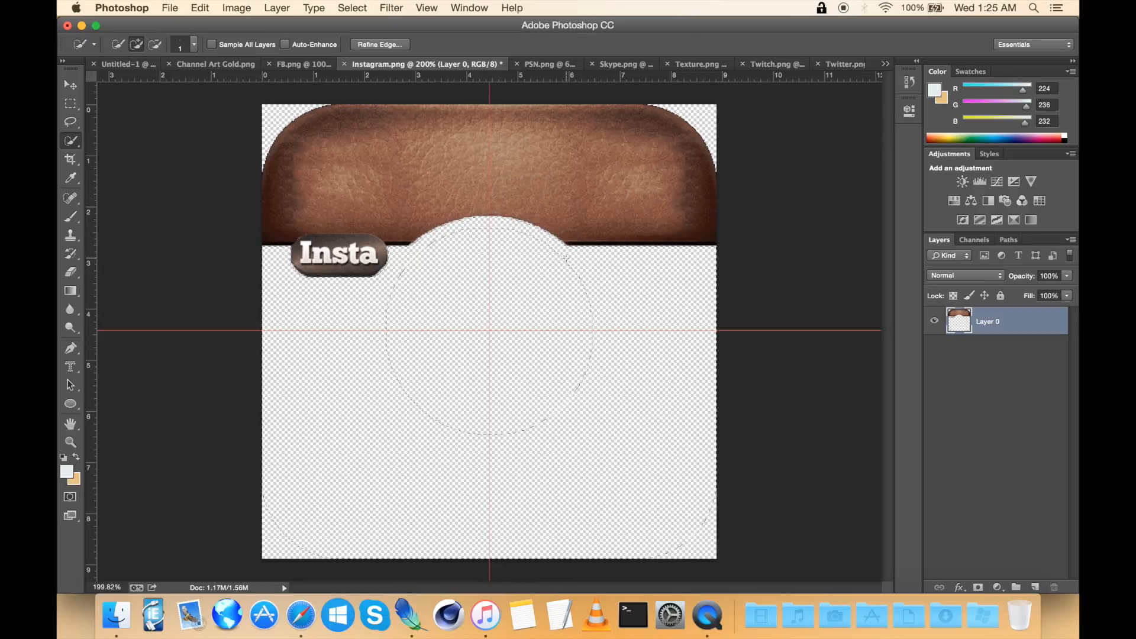
scroll(566, 258, up, 8)
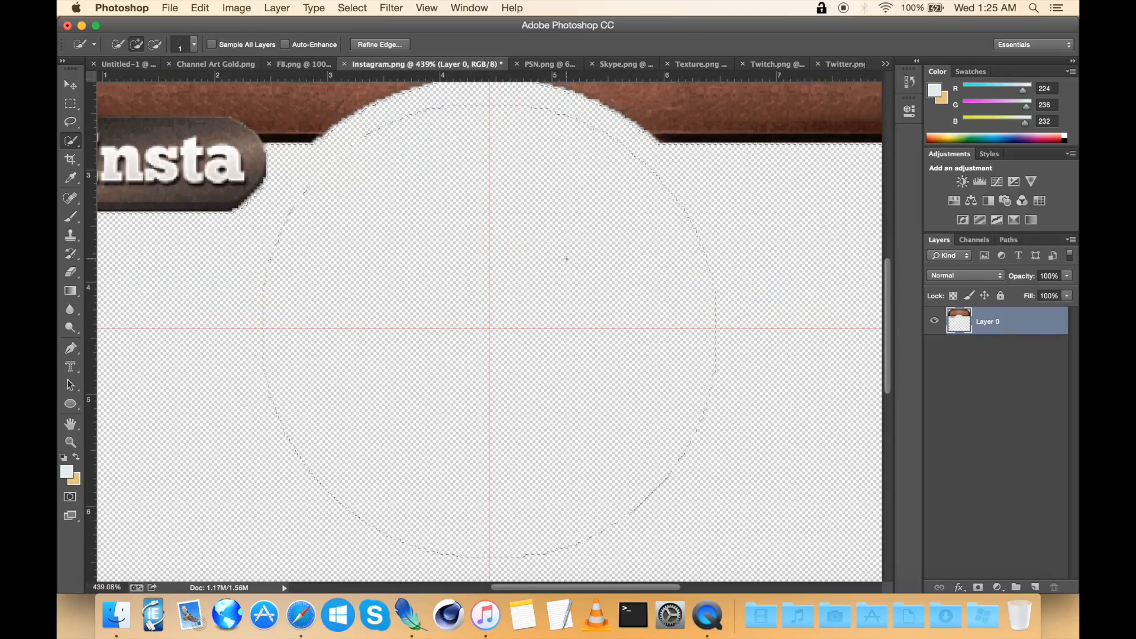
scroll(566, 263, down, 2)
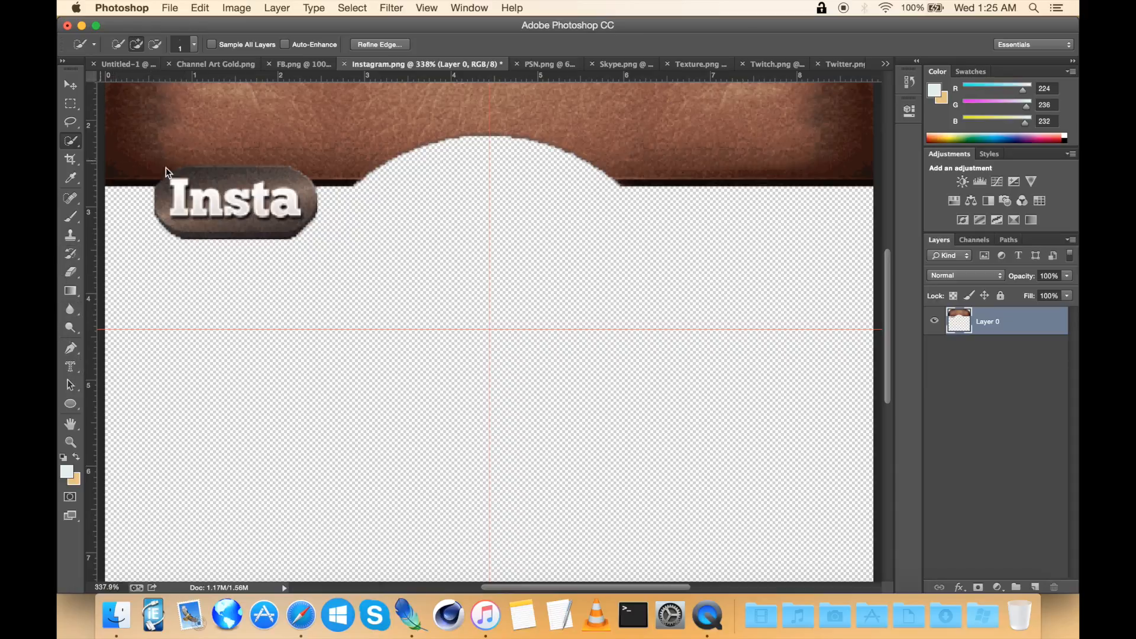
scroll(489, 329, down, 1)
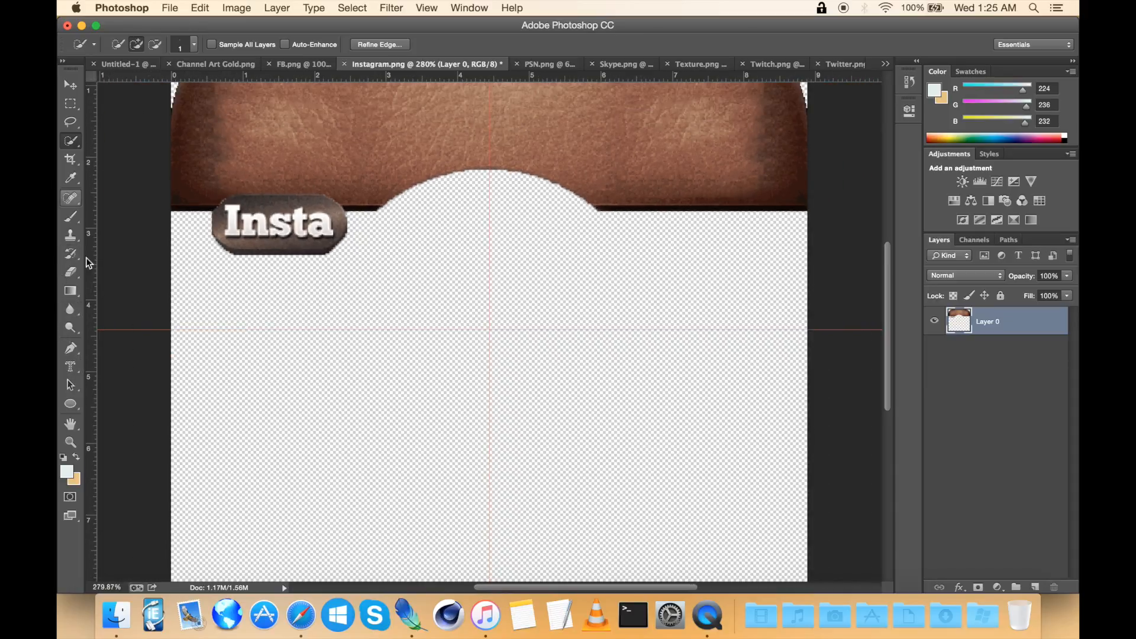
Step: Draw a 278 px circle shape with the Ellipse tool centred on the guides' intersection
click(74, 407)
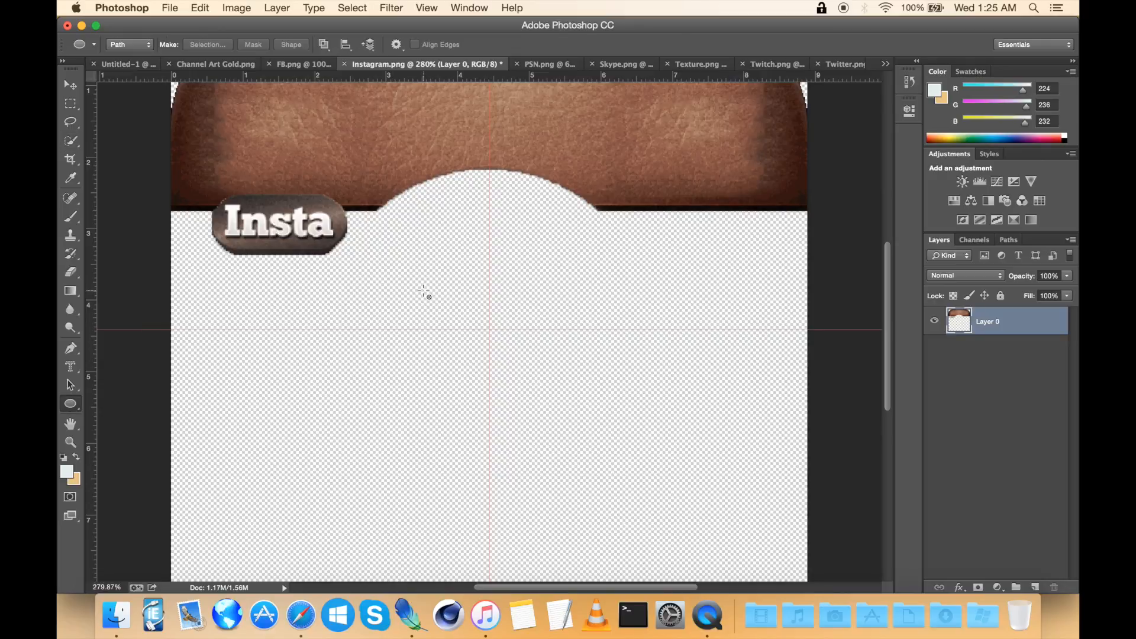
click(112, 44)
click(116, 37)
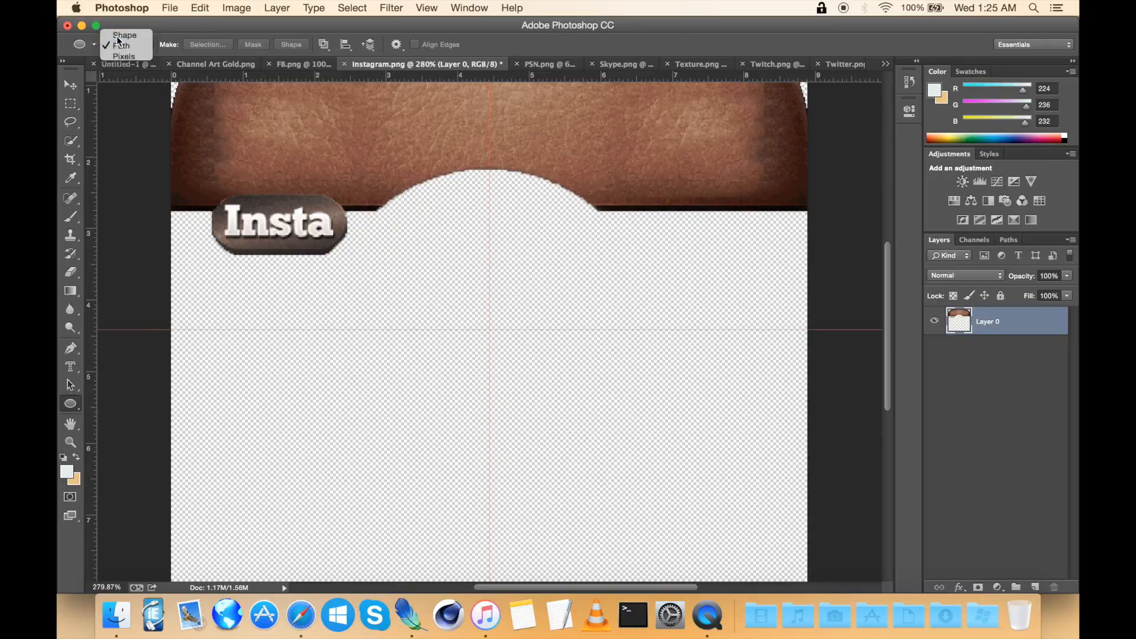
scroll(550, 380, up, 2)
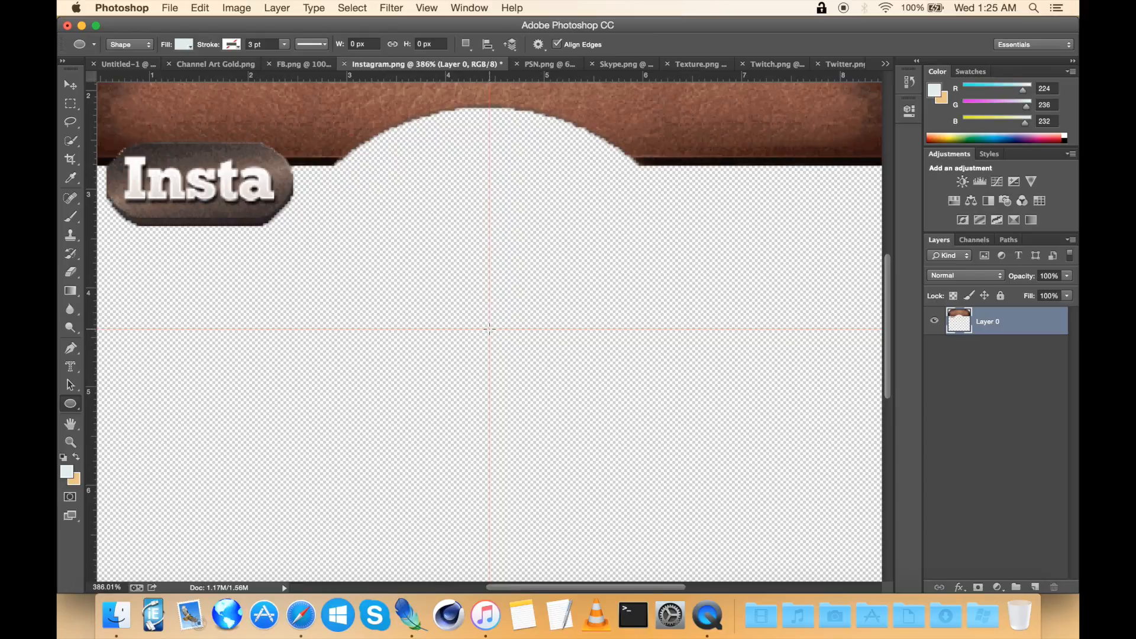
drag(489, 329, 280, 138)
scroll(503, 238, down, 1)
scroll(503, 238, down, 4)
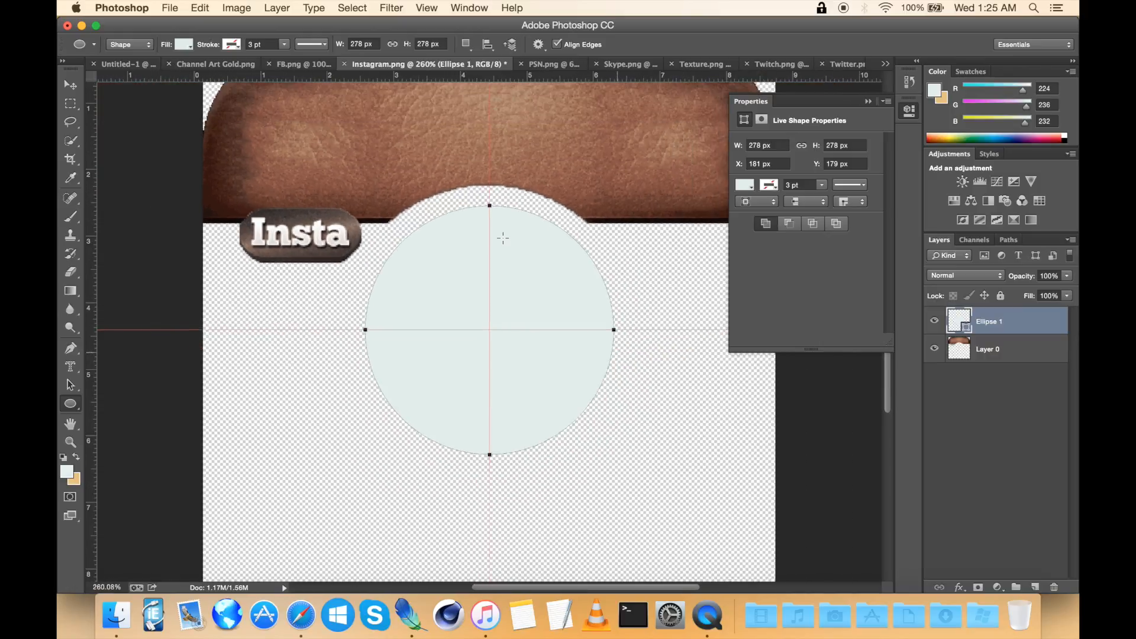
Step: Zoom in to inspect the Insta label and circle edges on the Instagram icon
scroll(503, 237, down, 2)
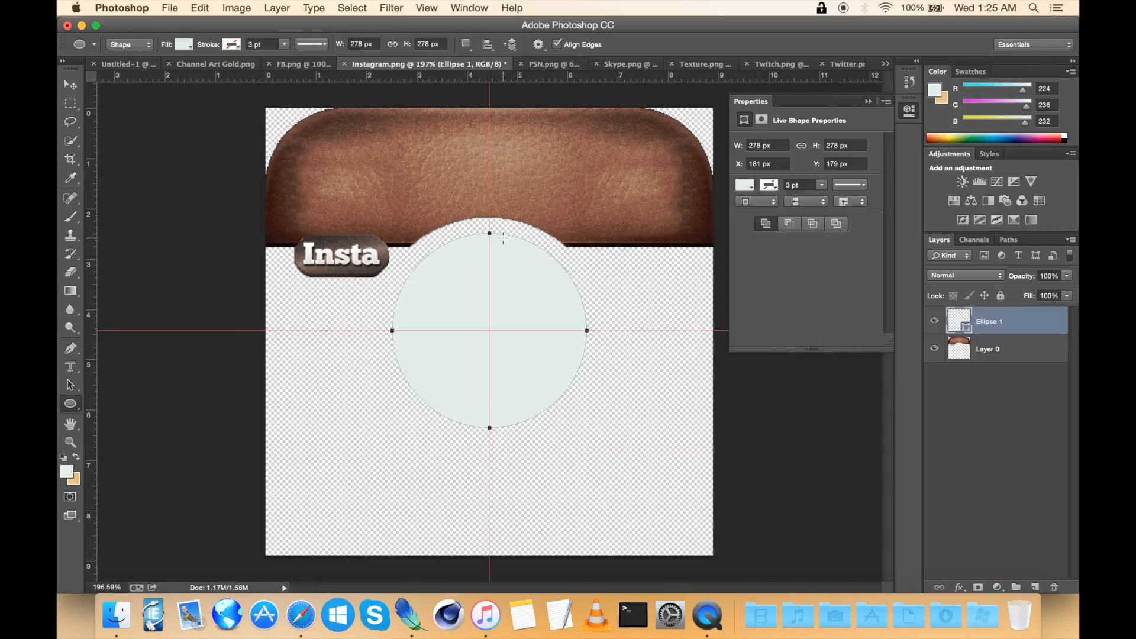
click(70, 105)
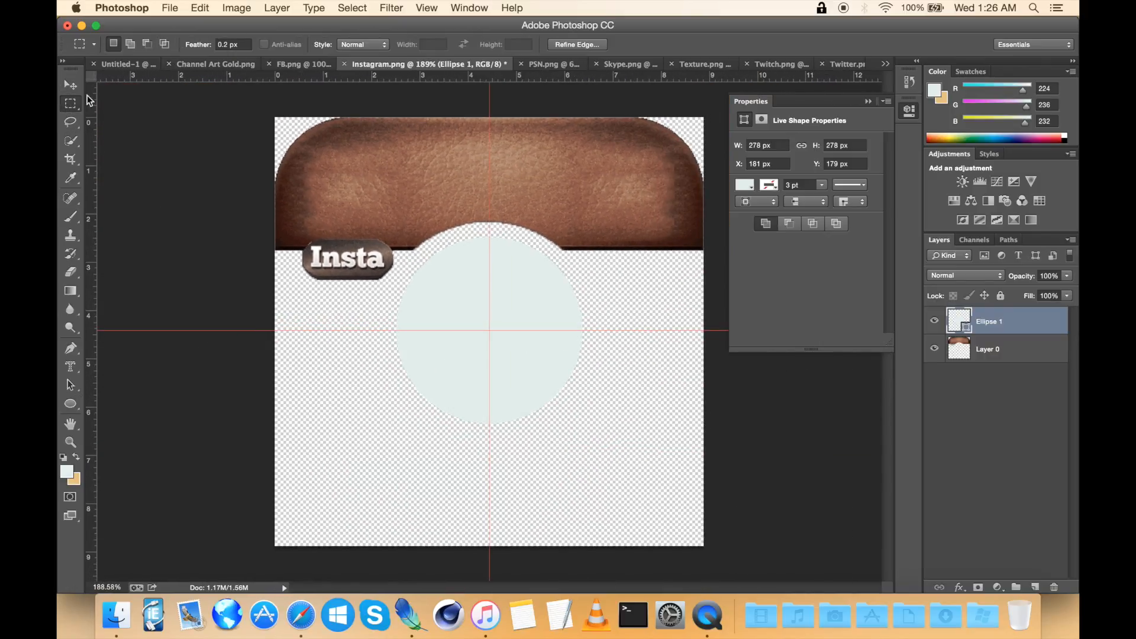
click(239, 67)
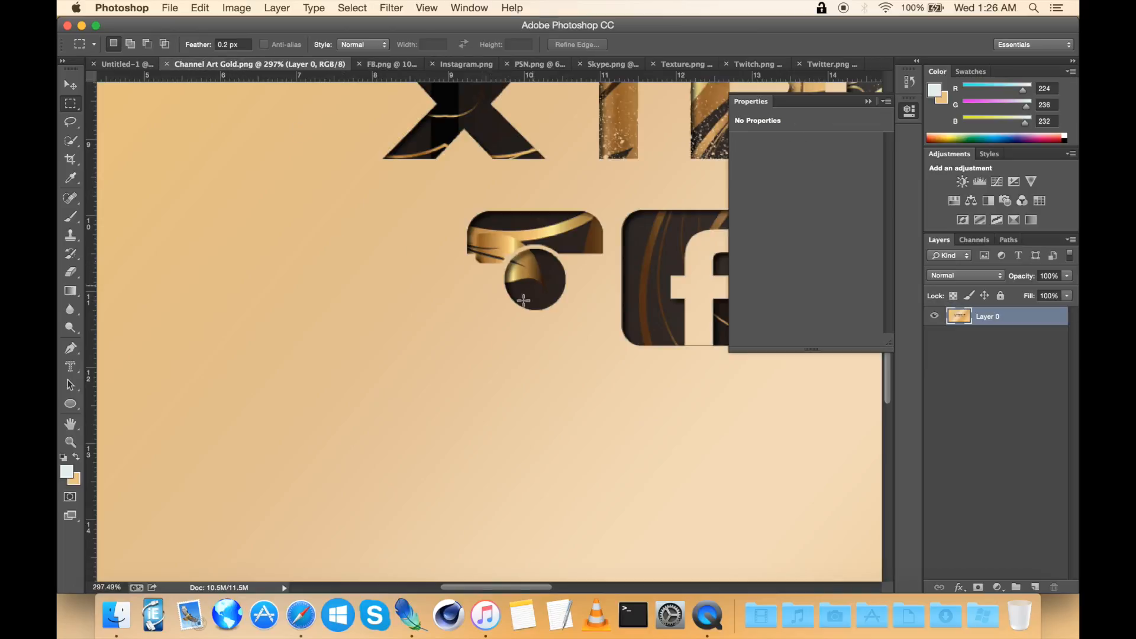
click(453, 65)
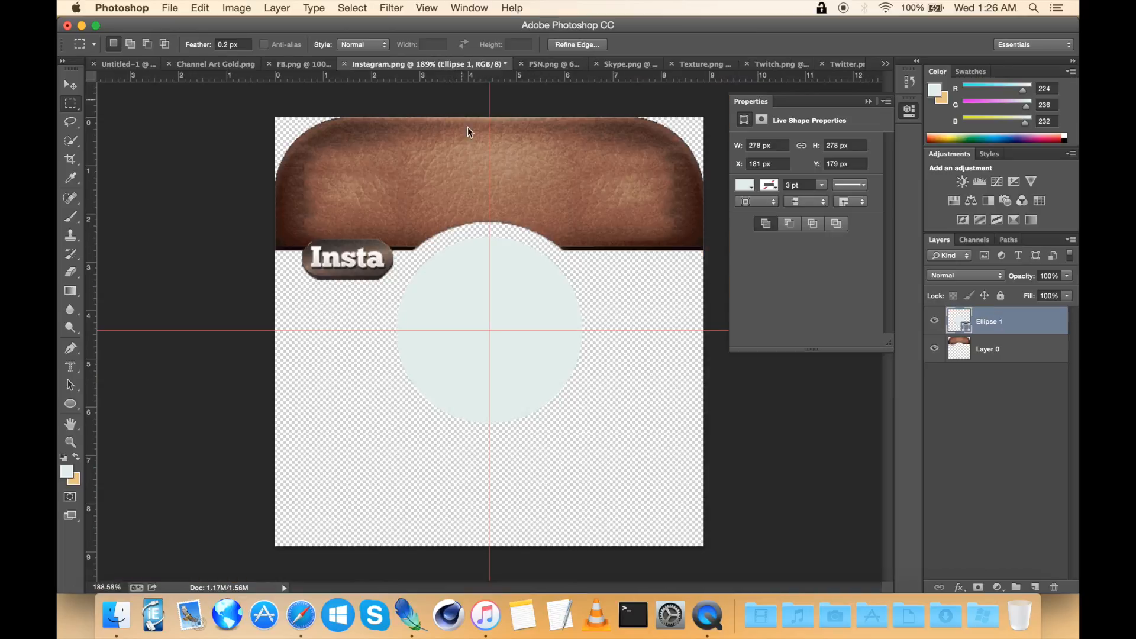
scroll(386, 276, up, 6)
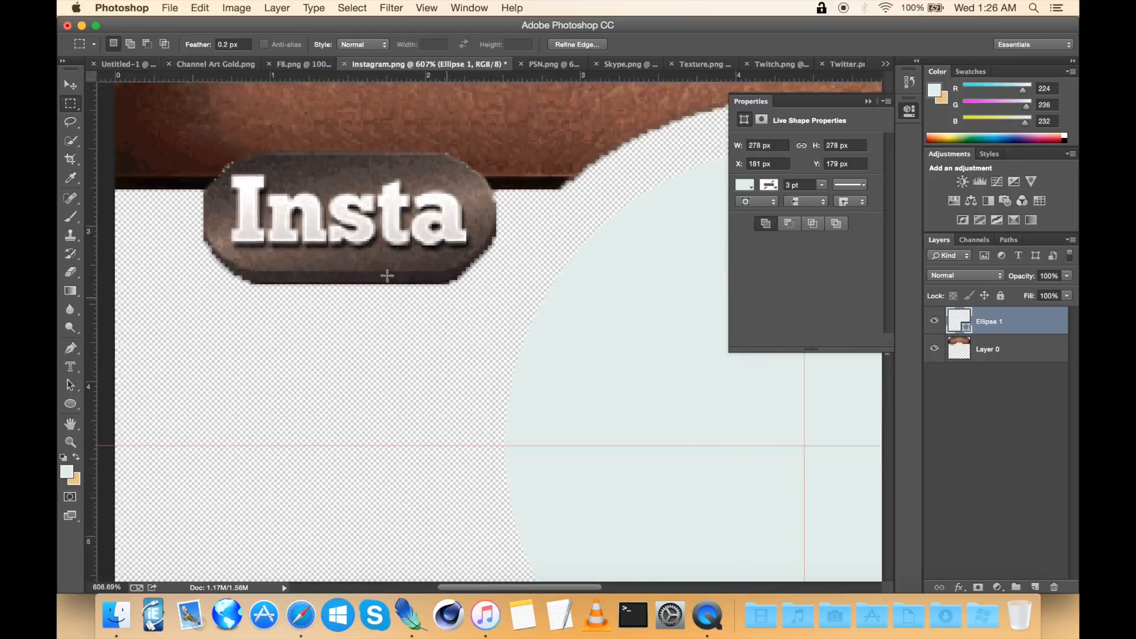
scroll(320, 255, up, 1)
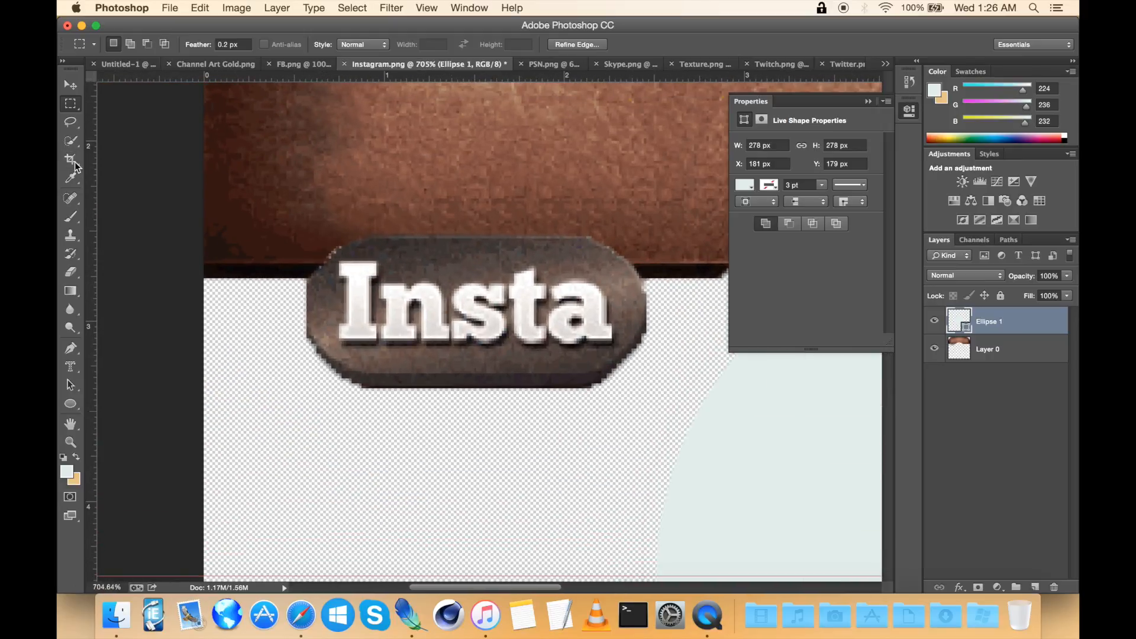
click(72, 272)
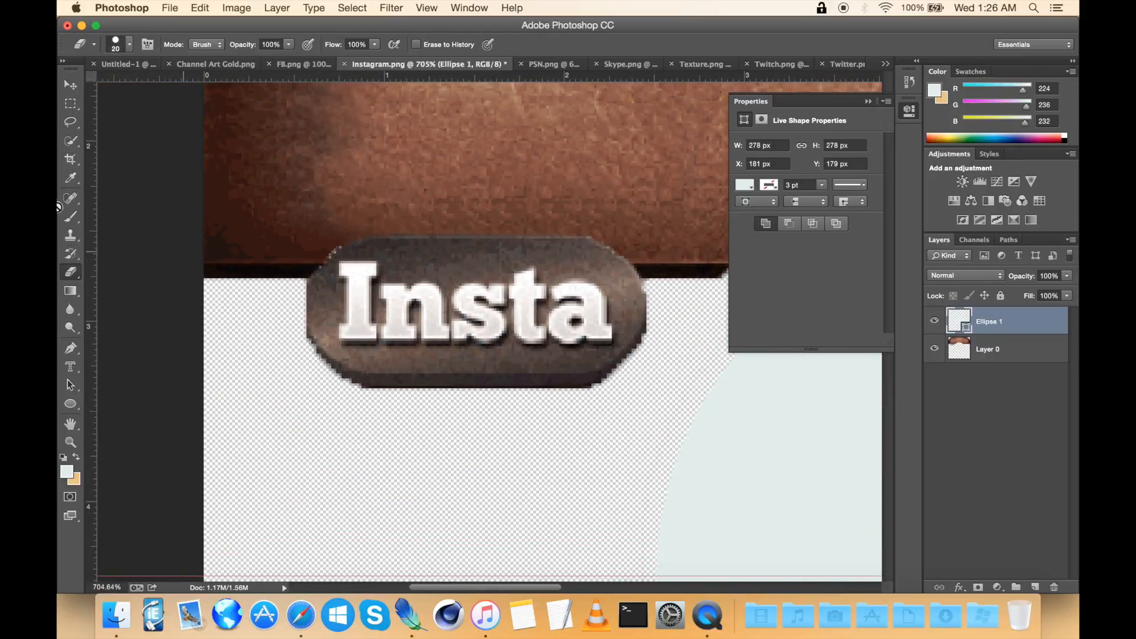
click(73, 102)
scroll(440, 322, down, 5)
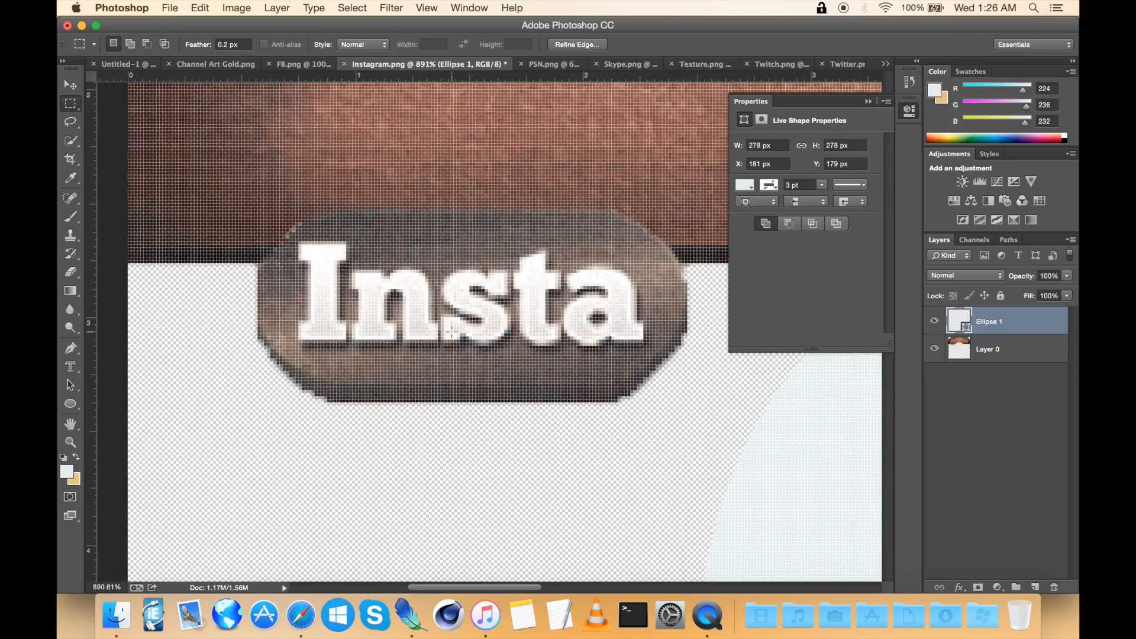
scroll(452, 331, down, 4)
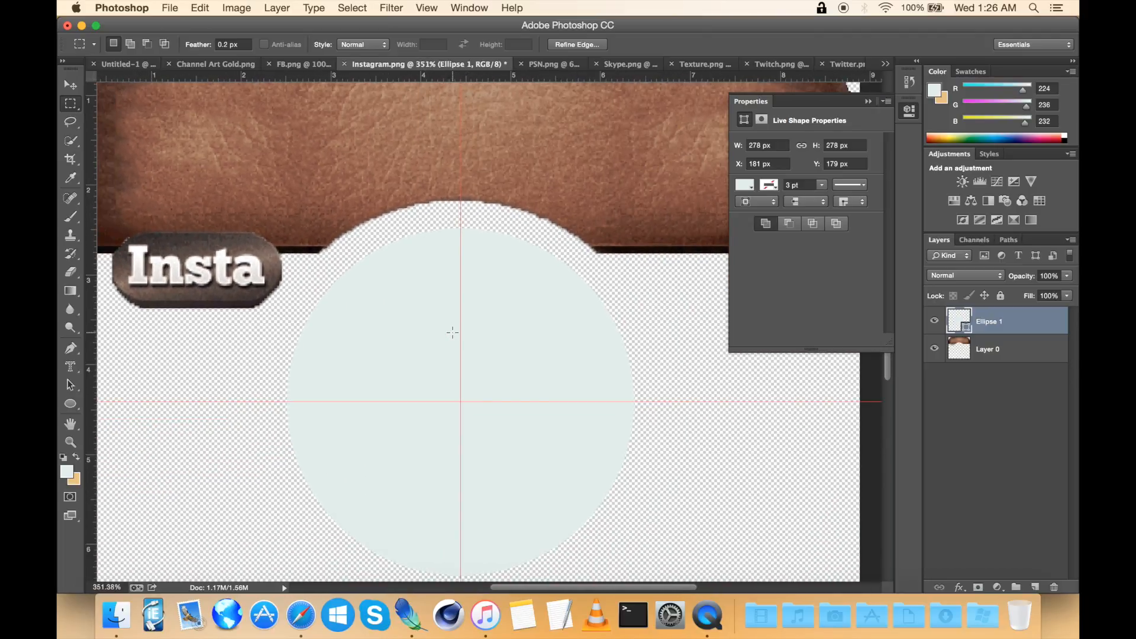
scroll(452, 332, down, 1)
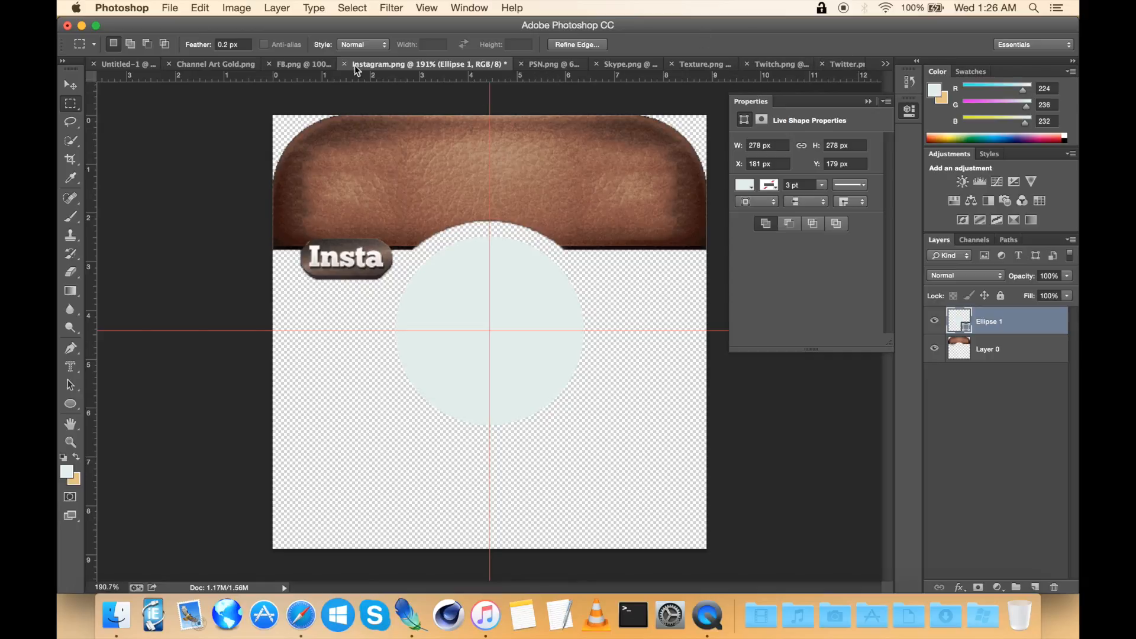
click(708, 66)
key(super+a)
key(super+c)
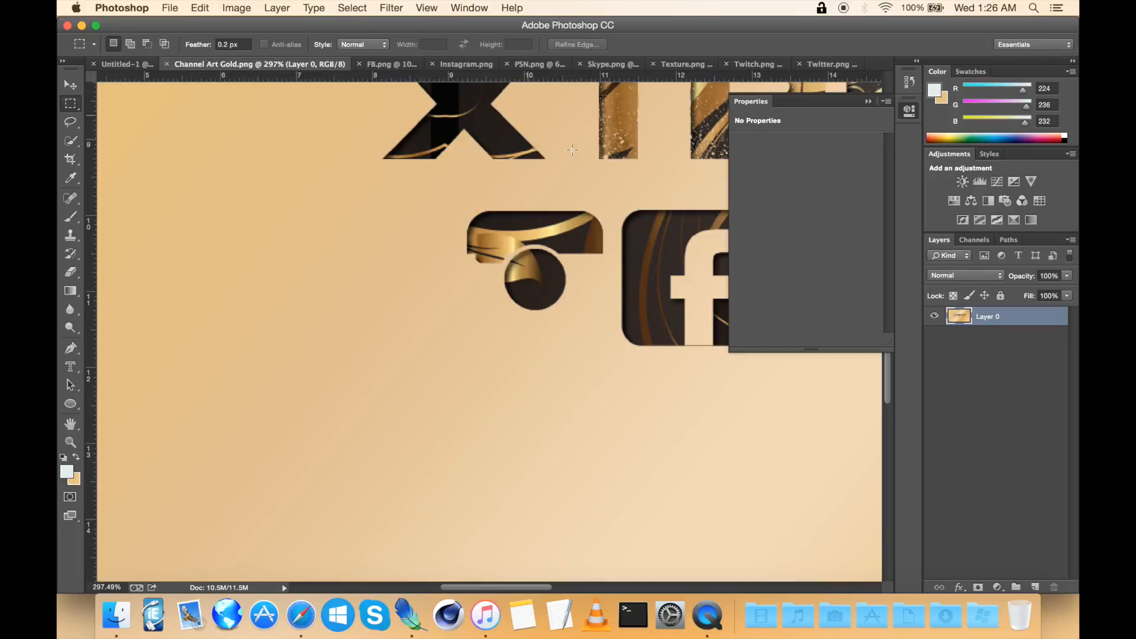
scroll(590, 207, right, 3)
click(447, 65)
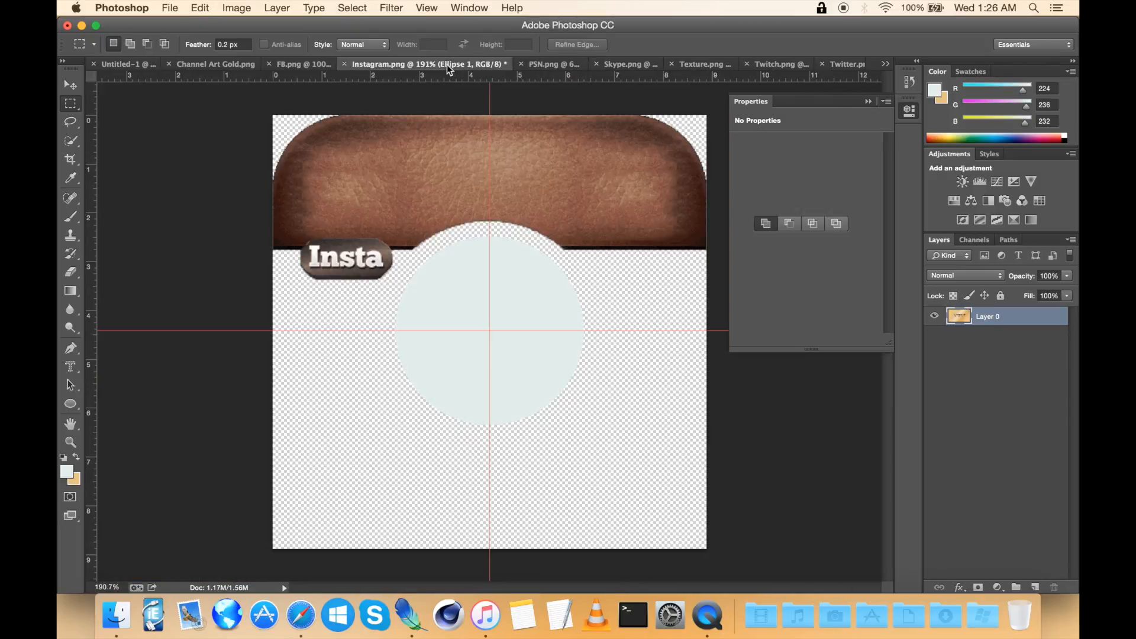
Step: Rasterize the circle shape layer and merge it down into the Instagram icon layer
scroll(608, 363, down, 2)
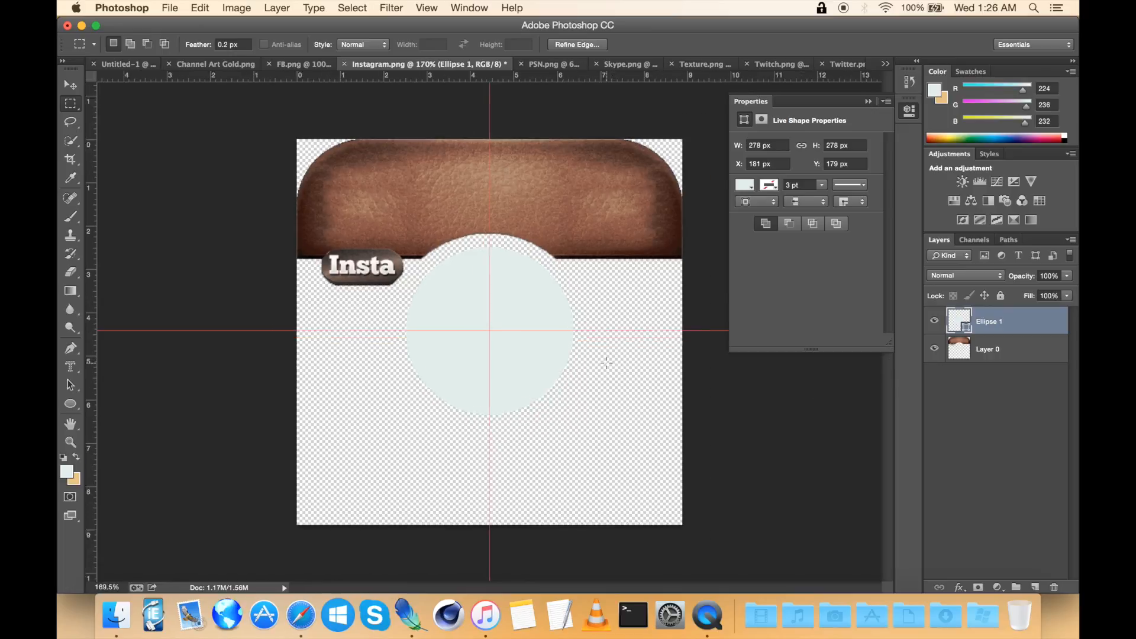
right_click(1016, 343)
click(1043, 322)
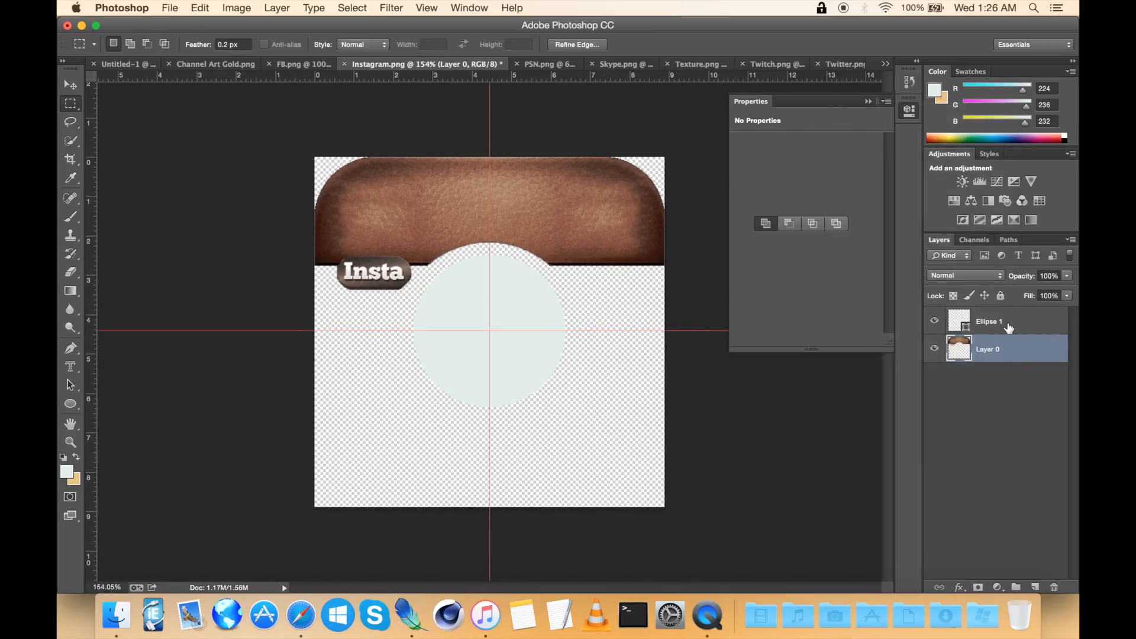
right_click(1007, 327)
click(945, 220)
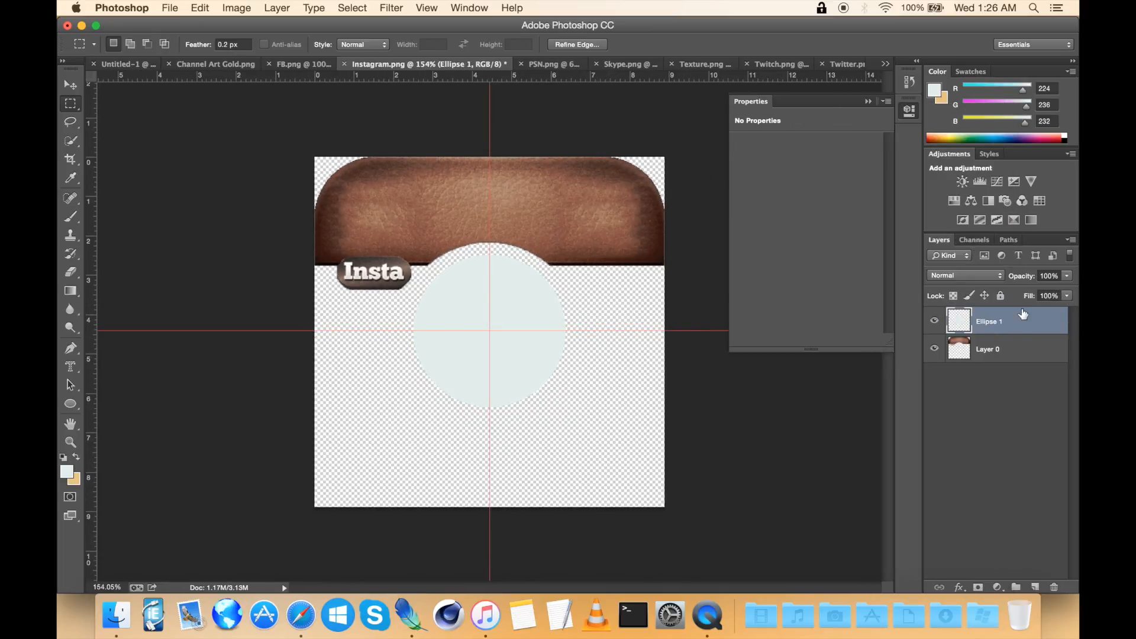
right_click(1049, 310)
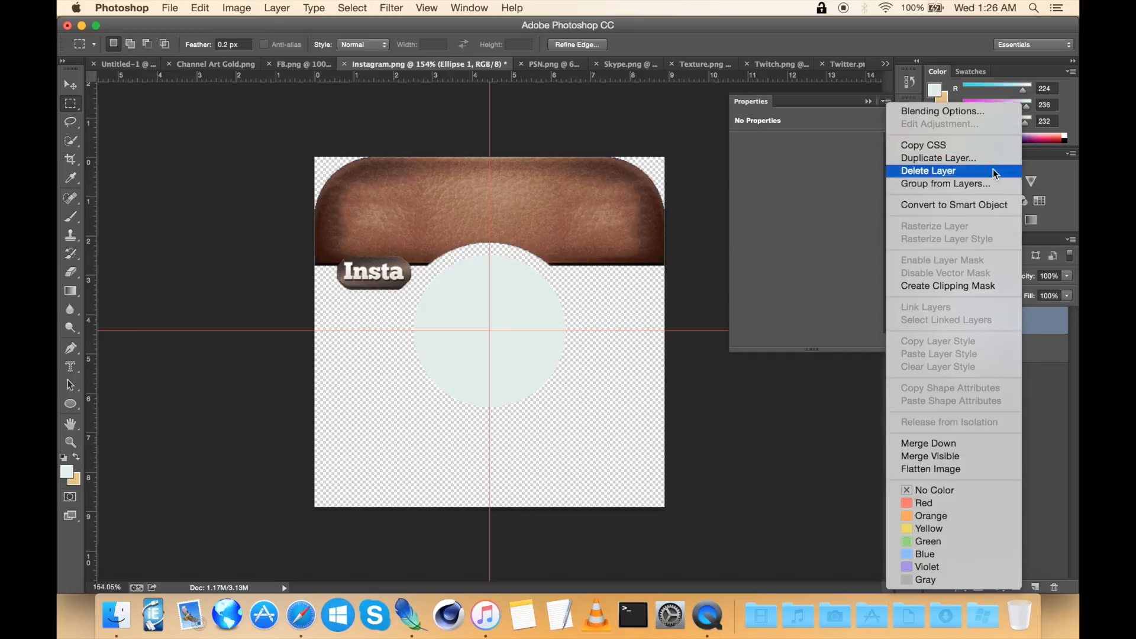
click(936, 444)
Step: Paste the Instagram icon into the banner document as a new layer
scroll(550, 339, up, 2)
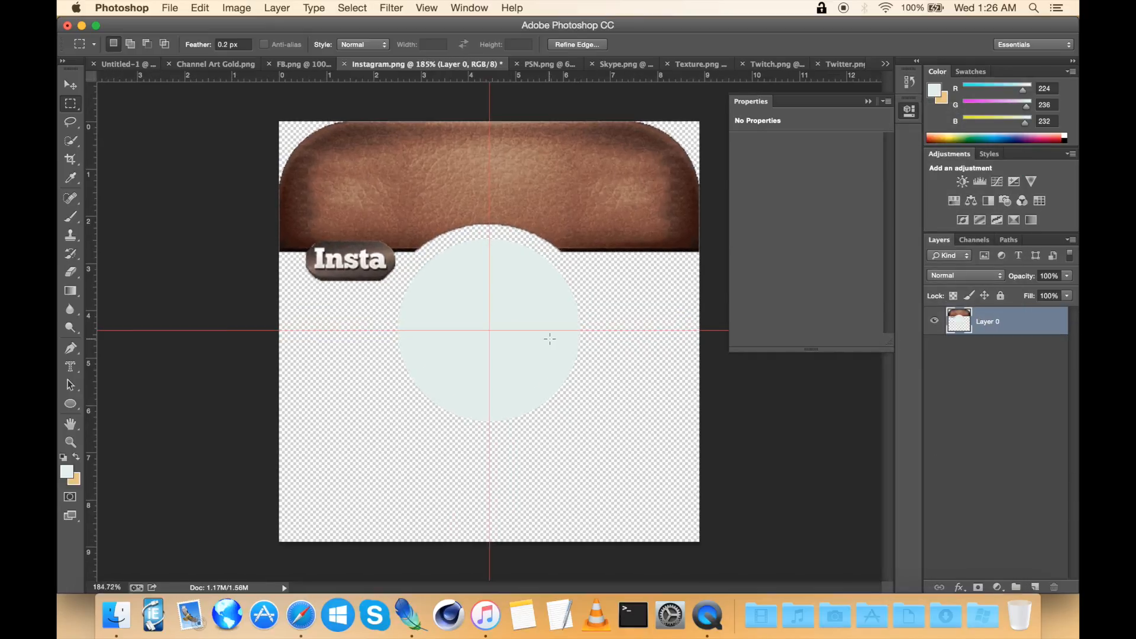
scroll(550, 339, up, 1)
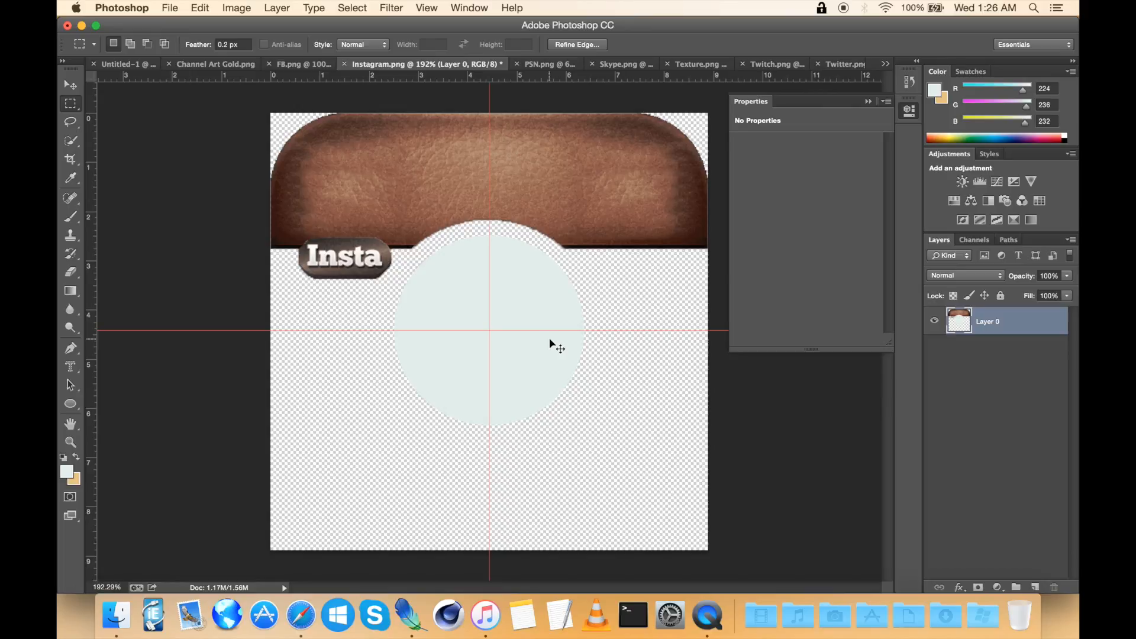
click(131, 65)
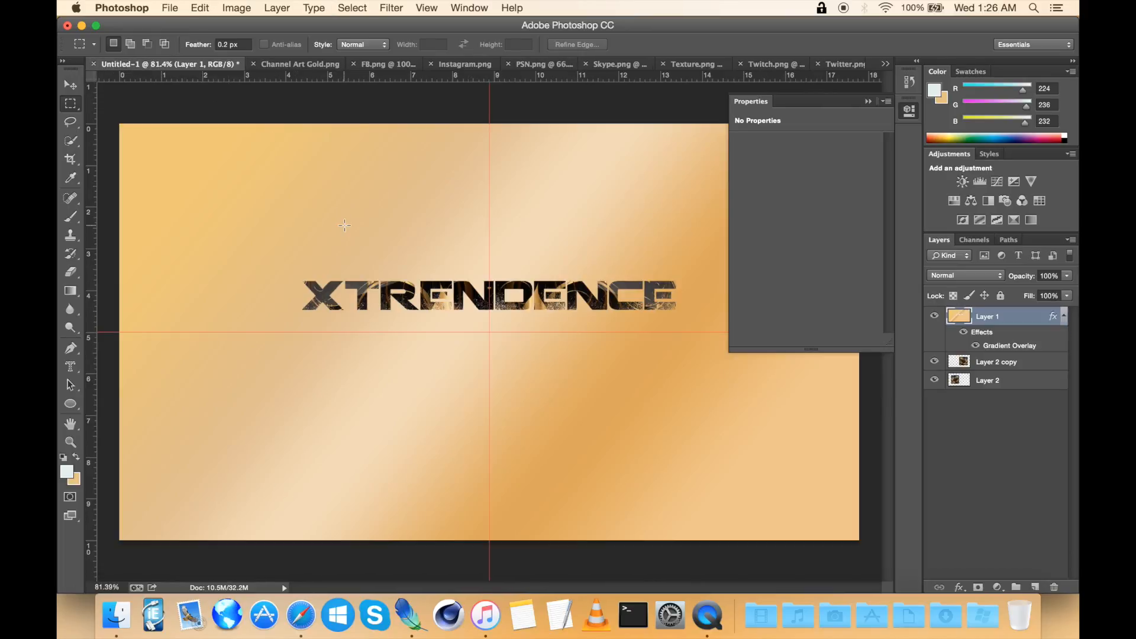
scroll(344, 225, up, 5)
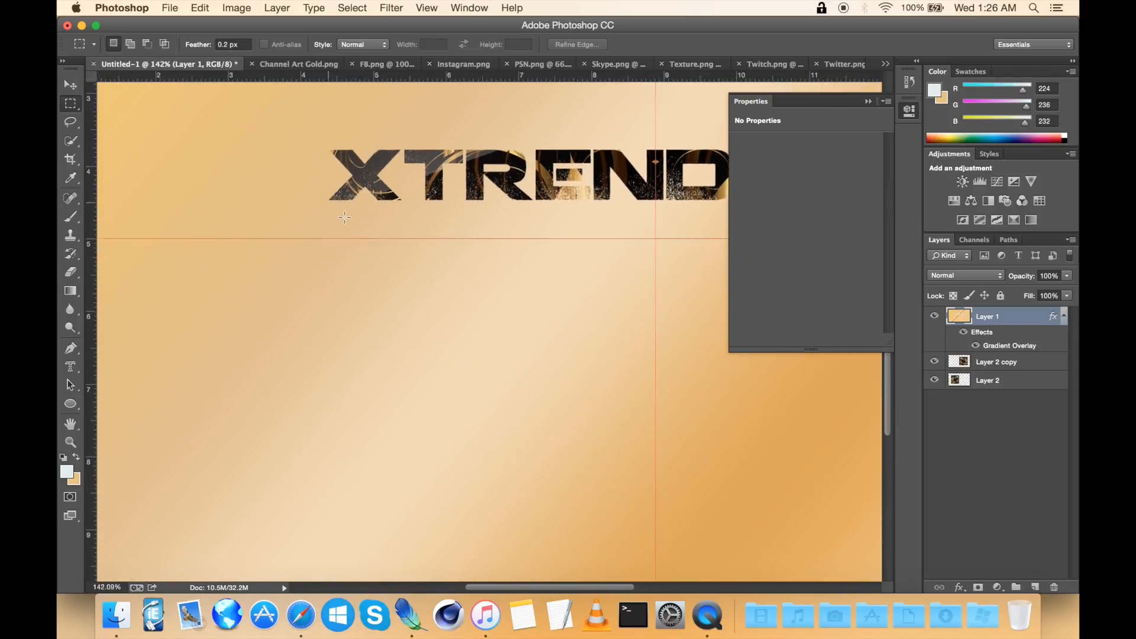
scroll(344, 217, up, 2)
key(ctrl+v)
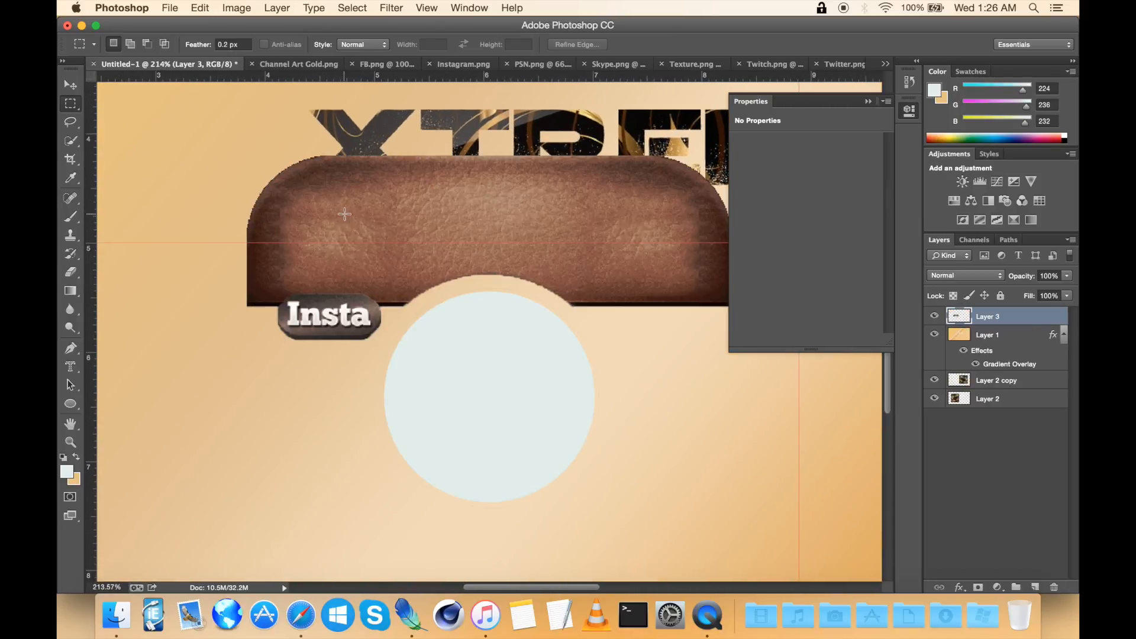
Step: Free Transform the pasted icon down to about 18.6% and place it below the XTRENDENCE title
scroll(345, 214, down, 2)
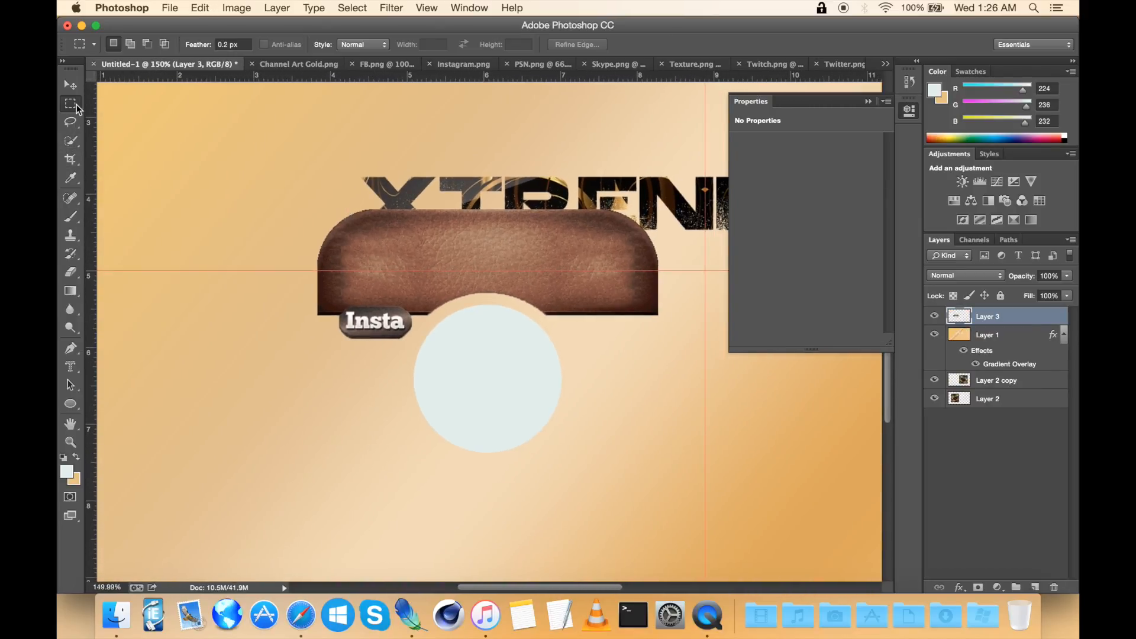
click(909, 111)
key(ctrl+t)
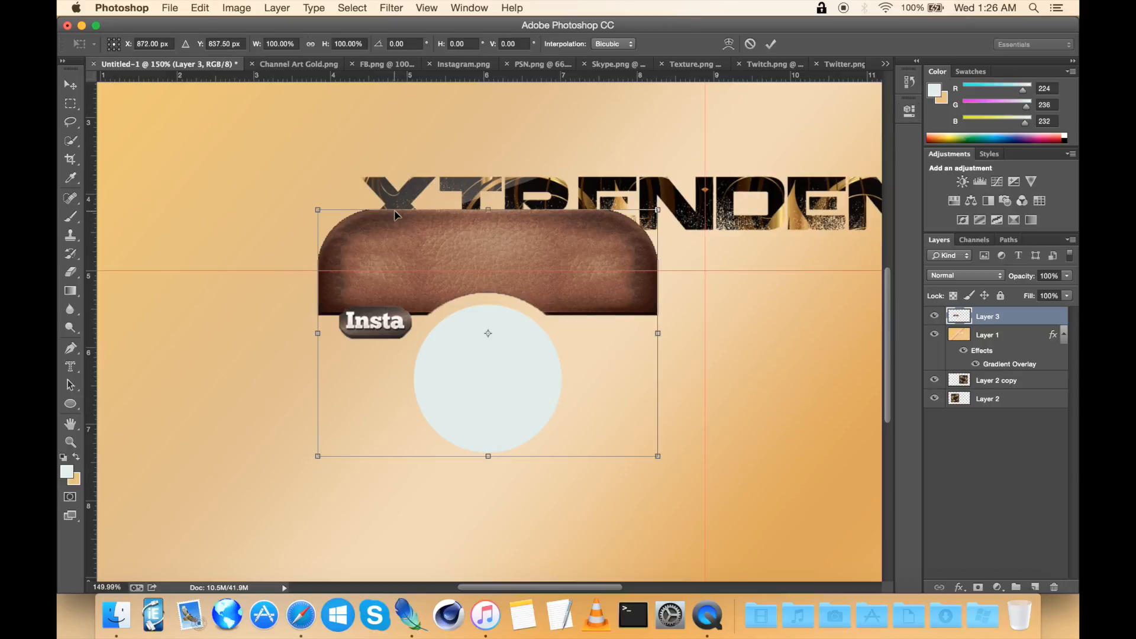
drag(316, 208, 623, 377)
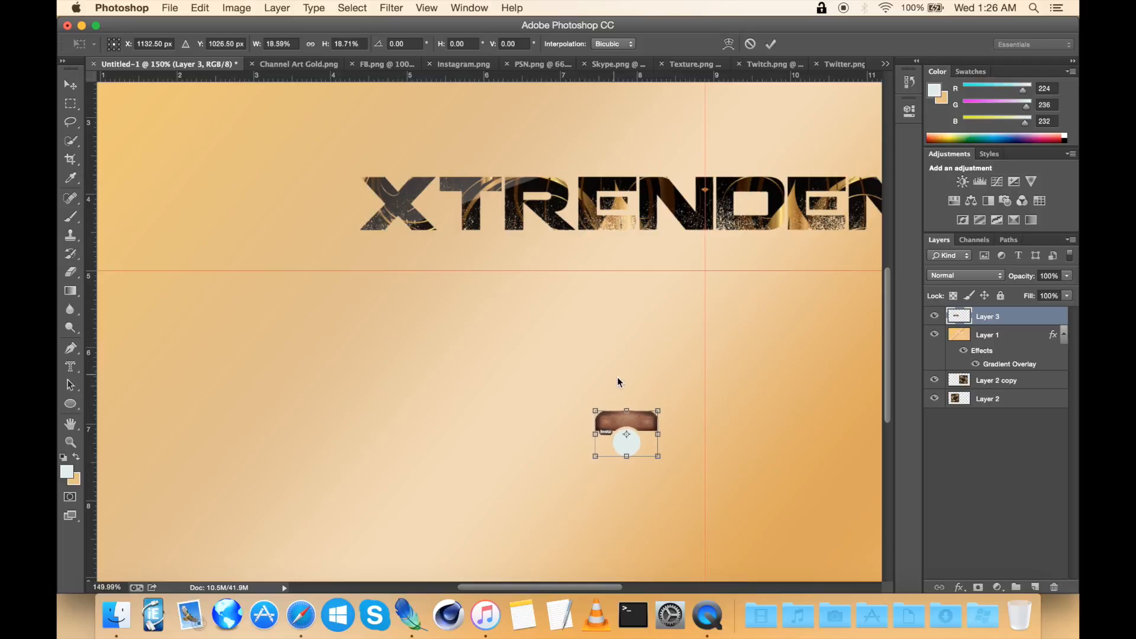
drag(644, 439, 438, 291)
scroll(438, 290, up, 4)
scroll(438, 290, up, 4)
scroll(438, 291, up, 4)
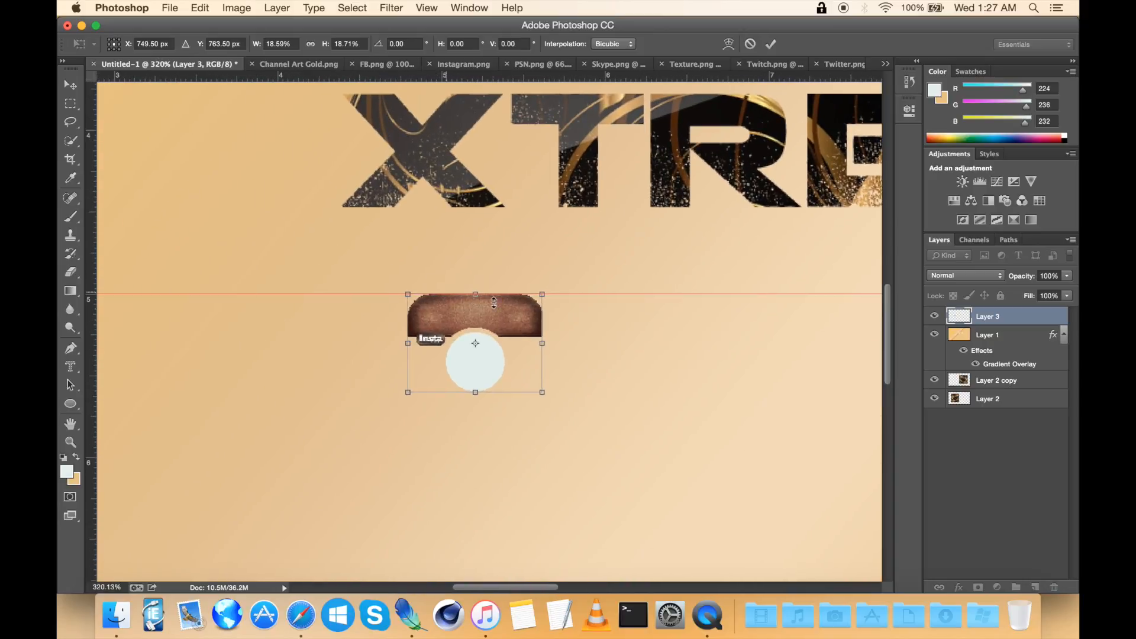
drag(505, 312, 512, 270)
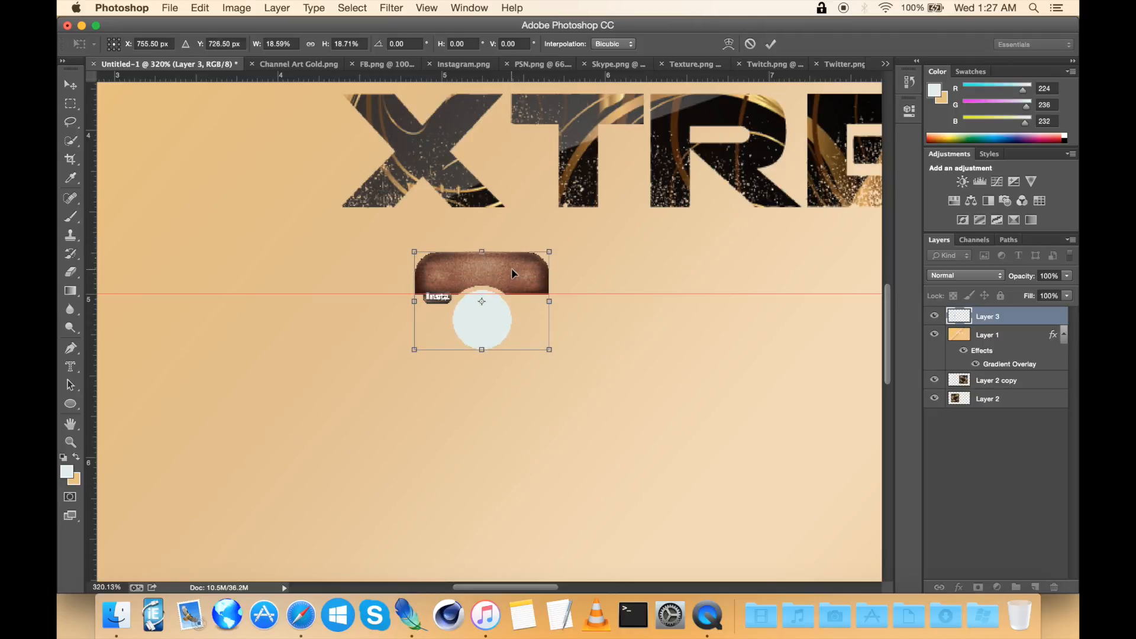
key(Return)
Step: Hide the banner's other layers and select the icon's outline with Magic Wand and Select Inverse
scroll(512, 269, up, 10)
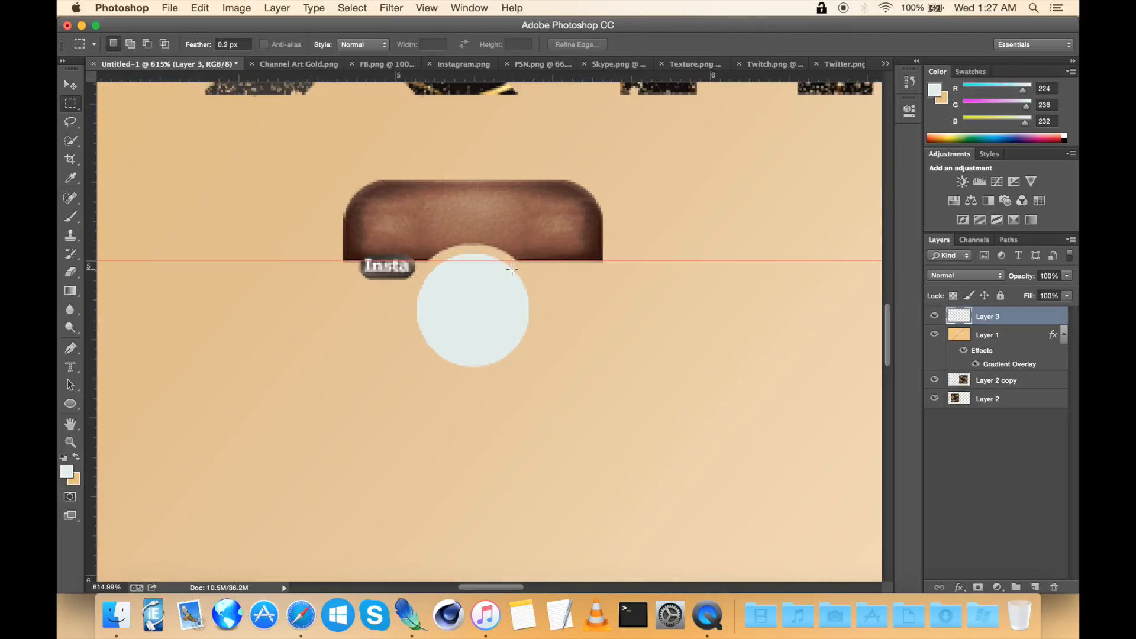
scroll(512, 270, up, 1)
scroll(512, 269, down, 3)
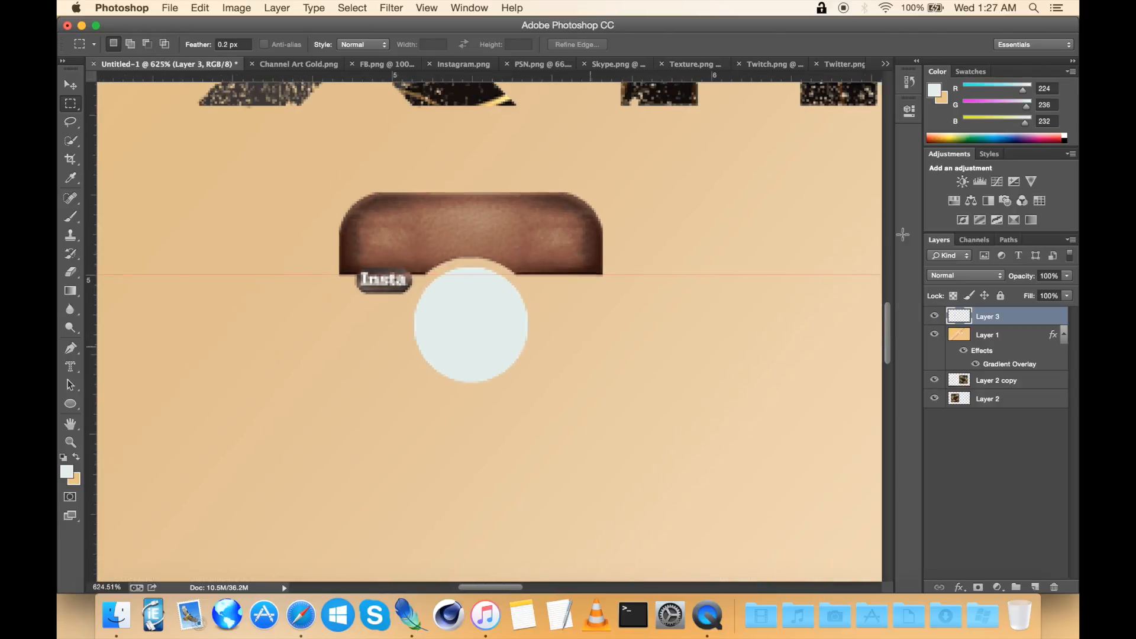
drag(936, 340, 935, 399)
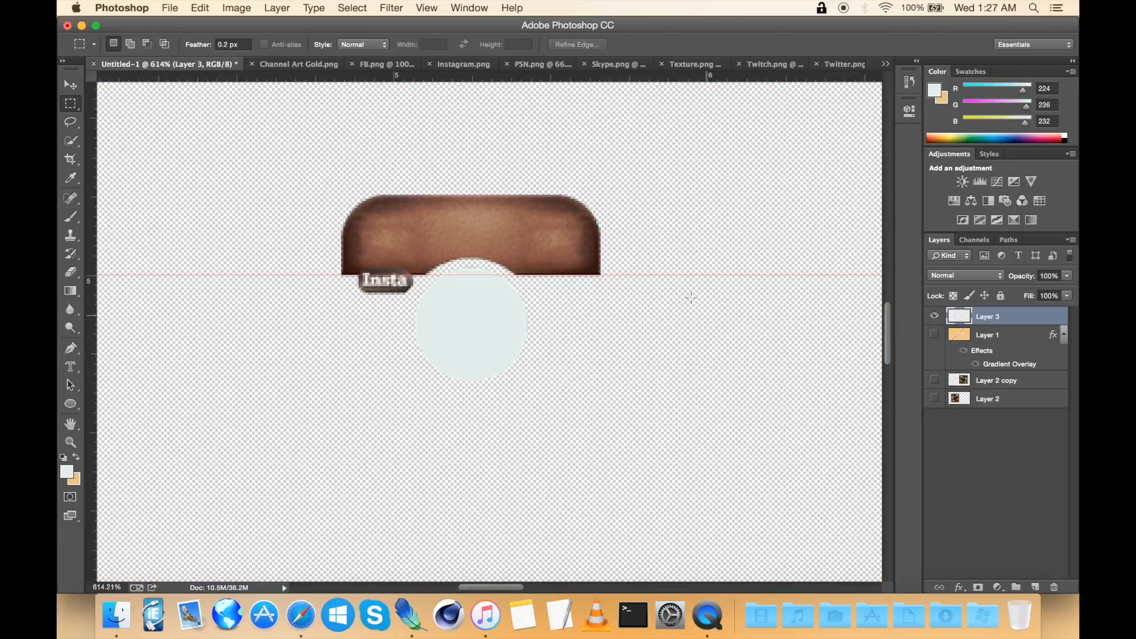
scroll(690, 297, down, 1)
scroll(691, 297, down, 1)
drag(71, 140, 114, 152)
click(315, 180)
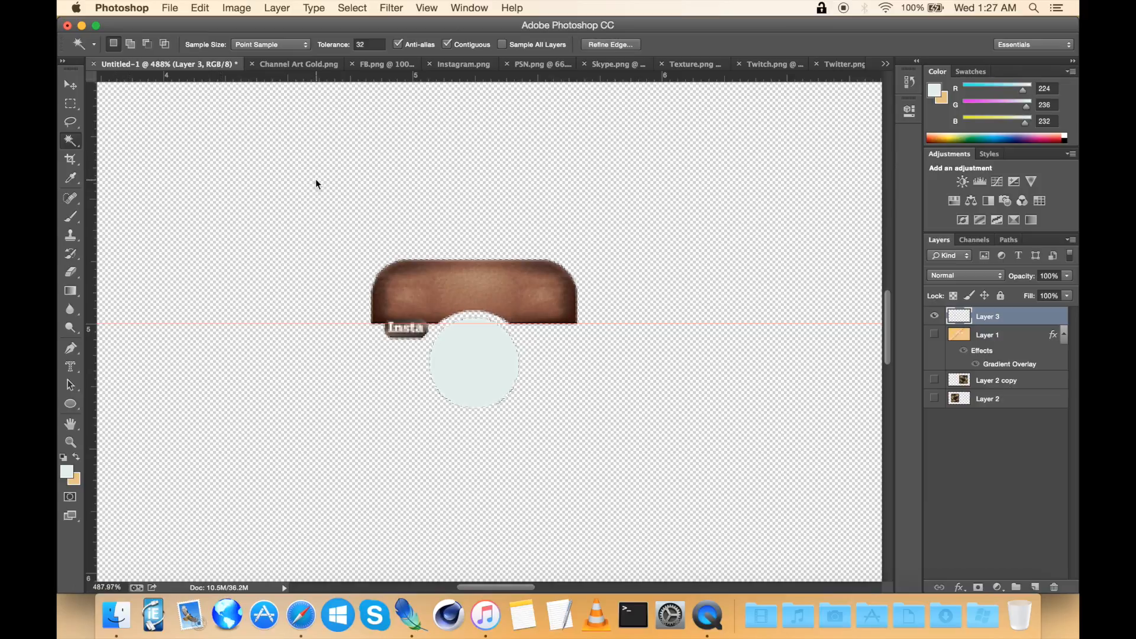
right_click(315, 178)
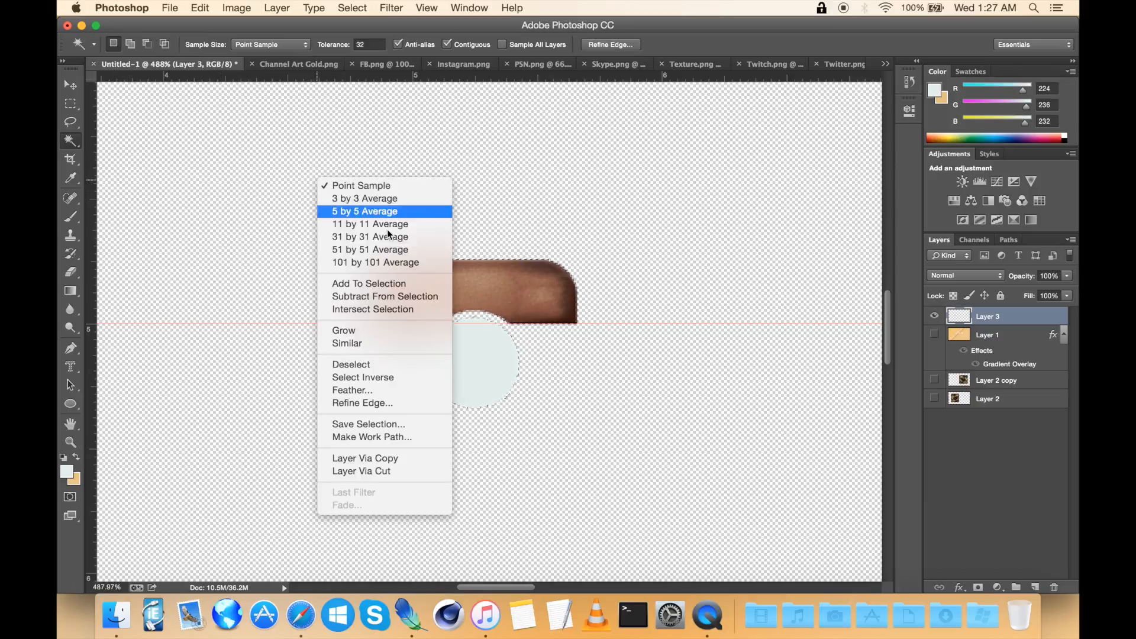
click(357, 377)
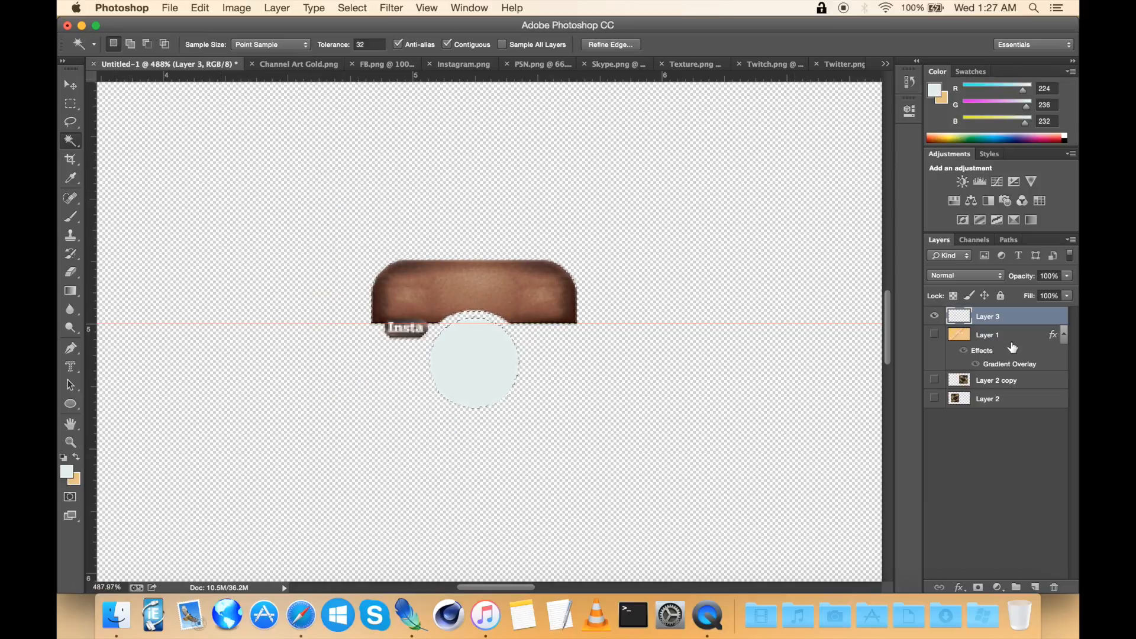
Step: Show the hidden banner layers again, deselect, and reactivate the icon layer
click(934, 335)
click(935, 379)
click(935, 398)
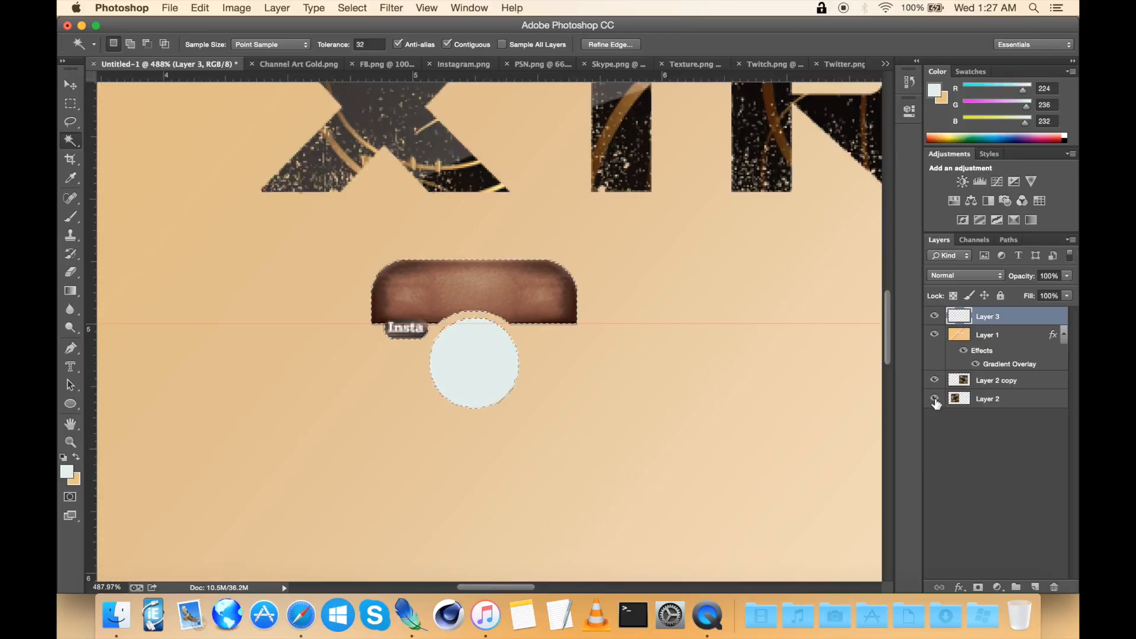
click(938, 336)
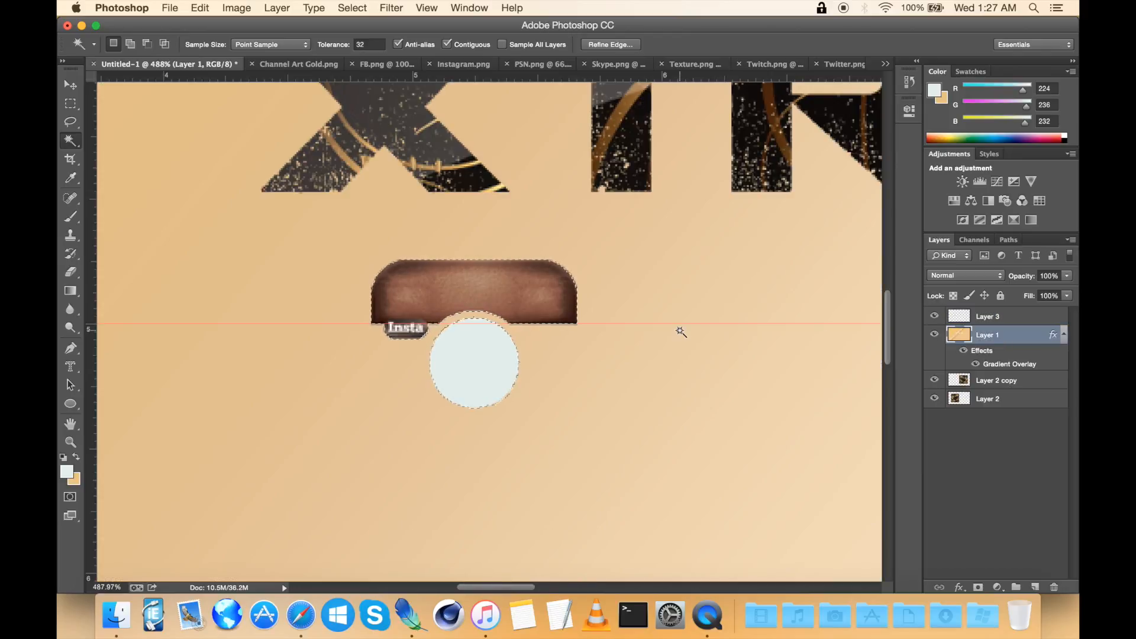
key(super+d)
click(1003, 316)
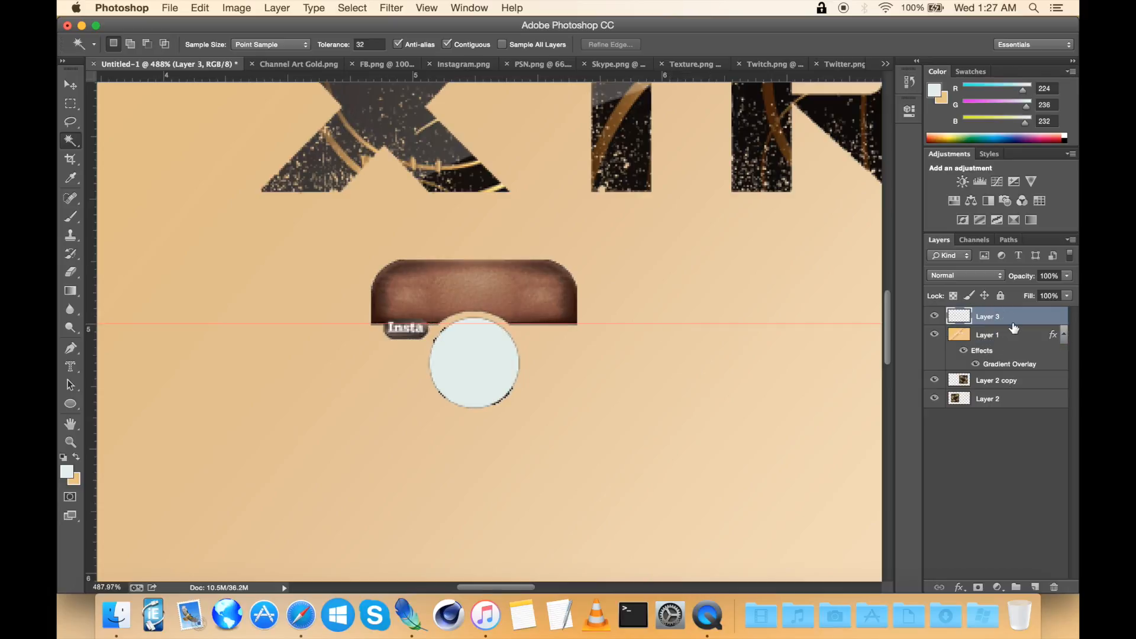
Step: Cut the Instagram icon's shape out of the gold overlay layer and zoom out to view the banner
key(Delete)
scroll(693, 165, down, 5)
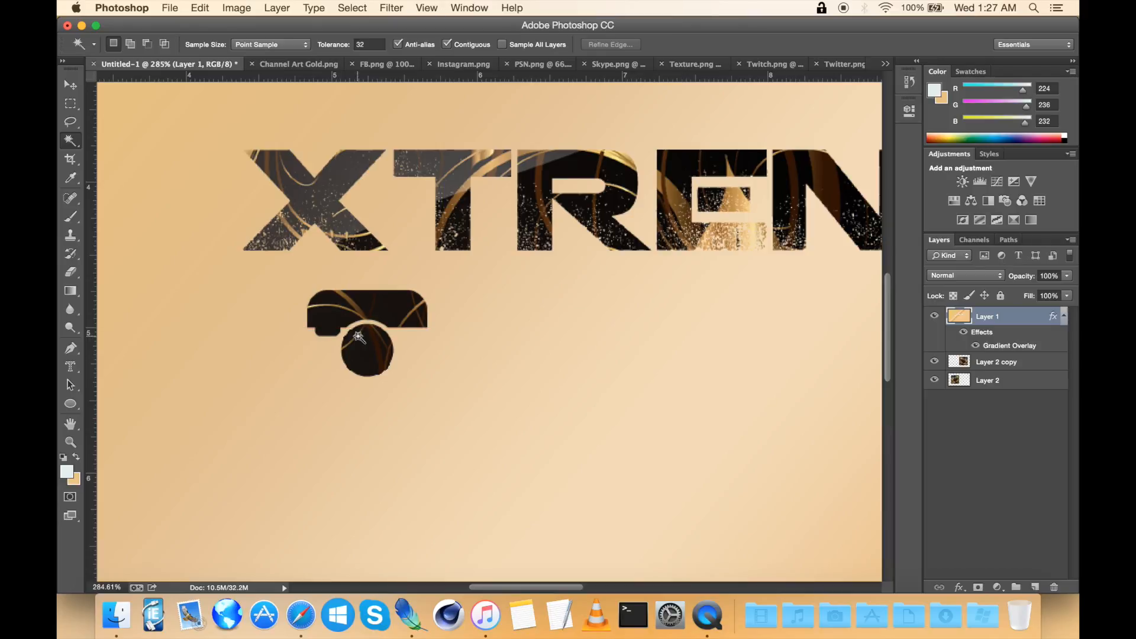
scroll(359, 336, down, 3)
scroll(359, 336, down, 3)
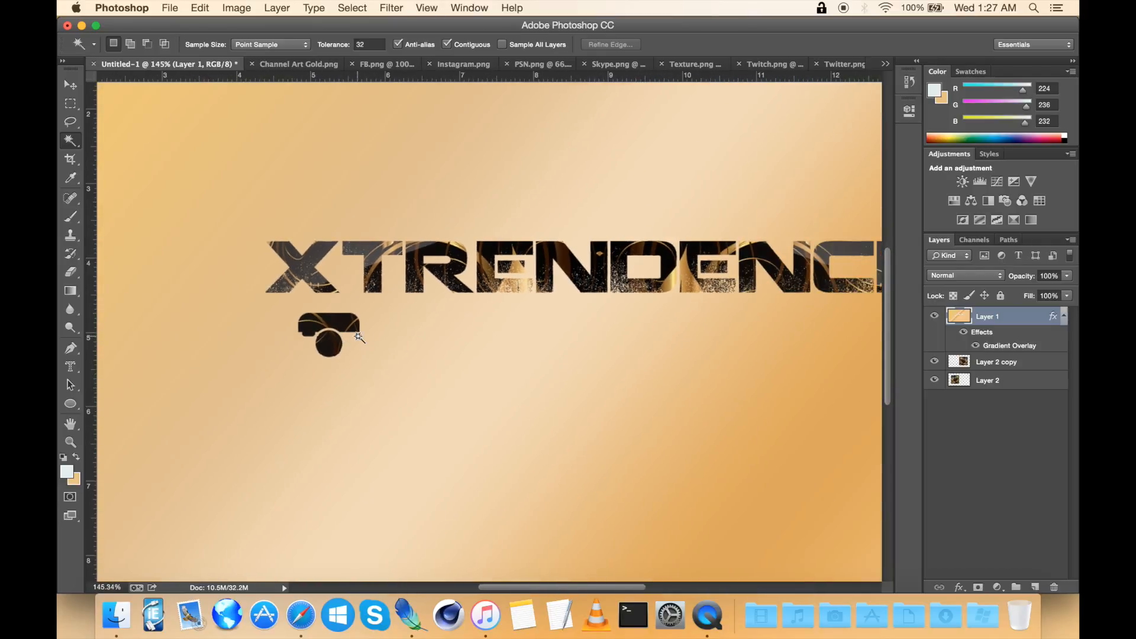
scroll(358, 336, up, 5)
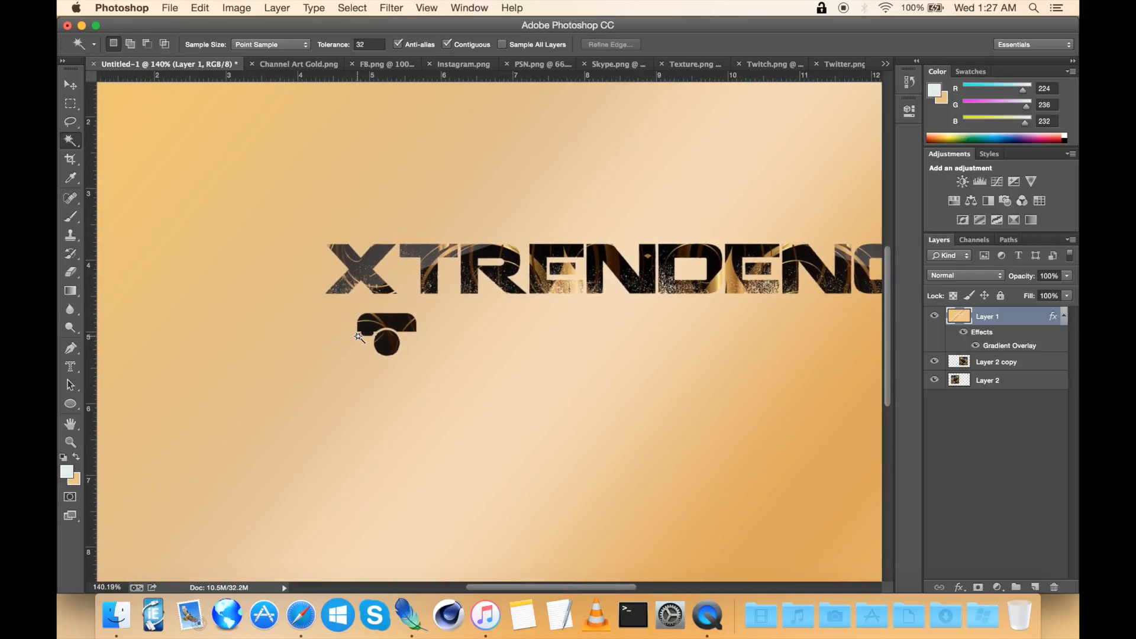
scroll(359, 337, up, 2)
scroll(359, 336, down, 4)
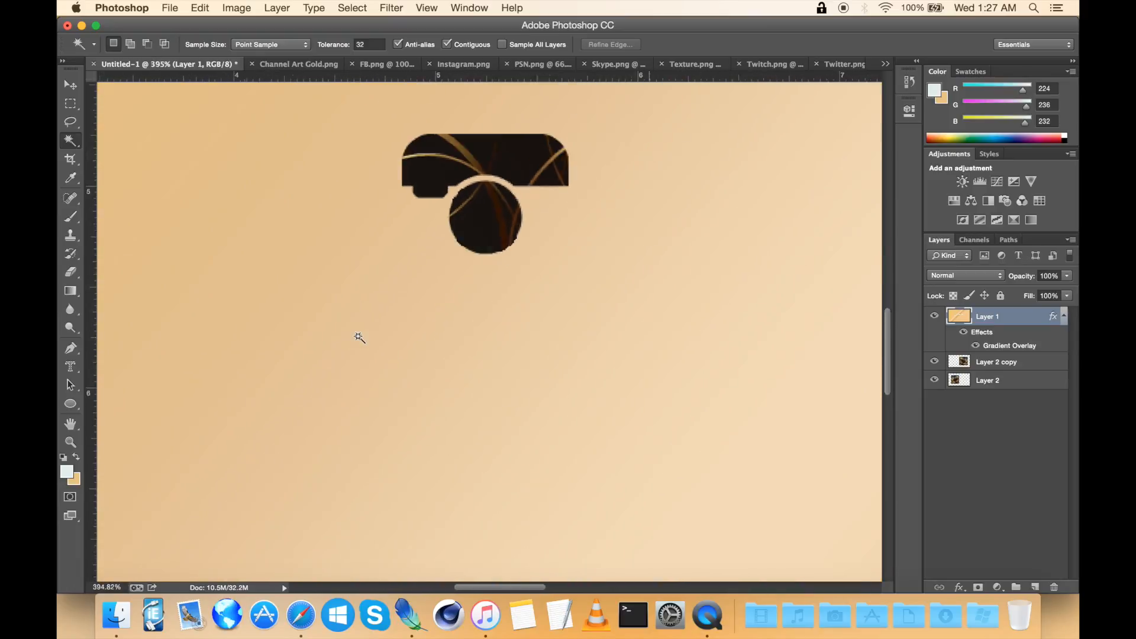
Step: Switch to the Facebook icon image, select its white 'f' letter, delete it and deselect
click(387, 64)
scroll(405, 288, up, 3)
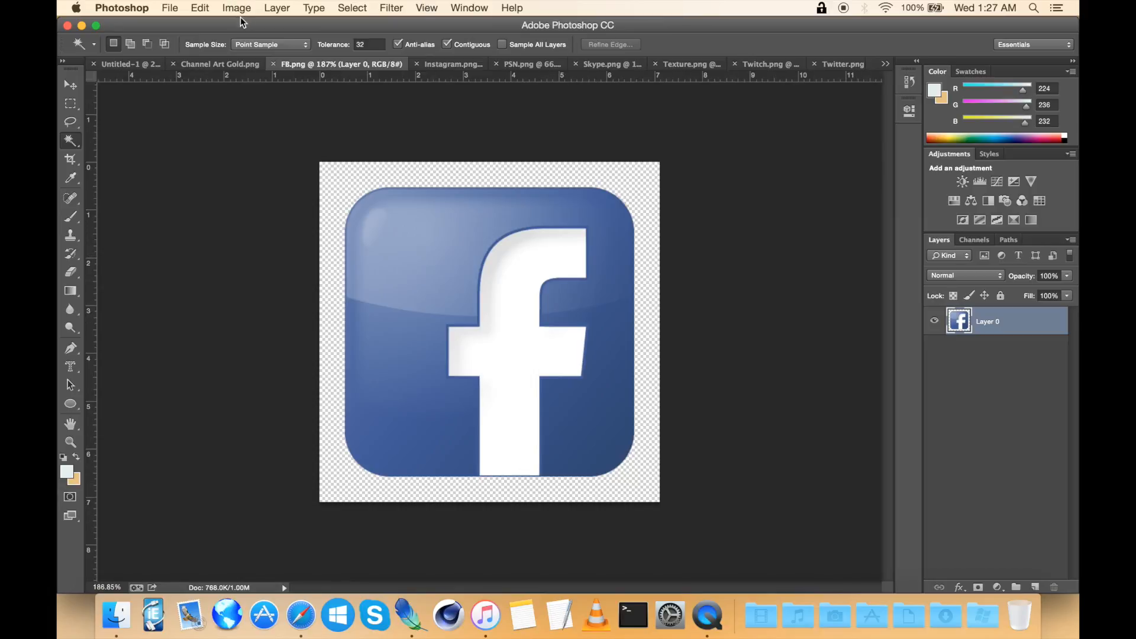
click(233, 62)
scroll(471, 352, right, 5)
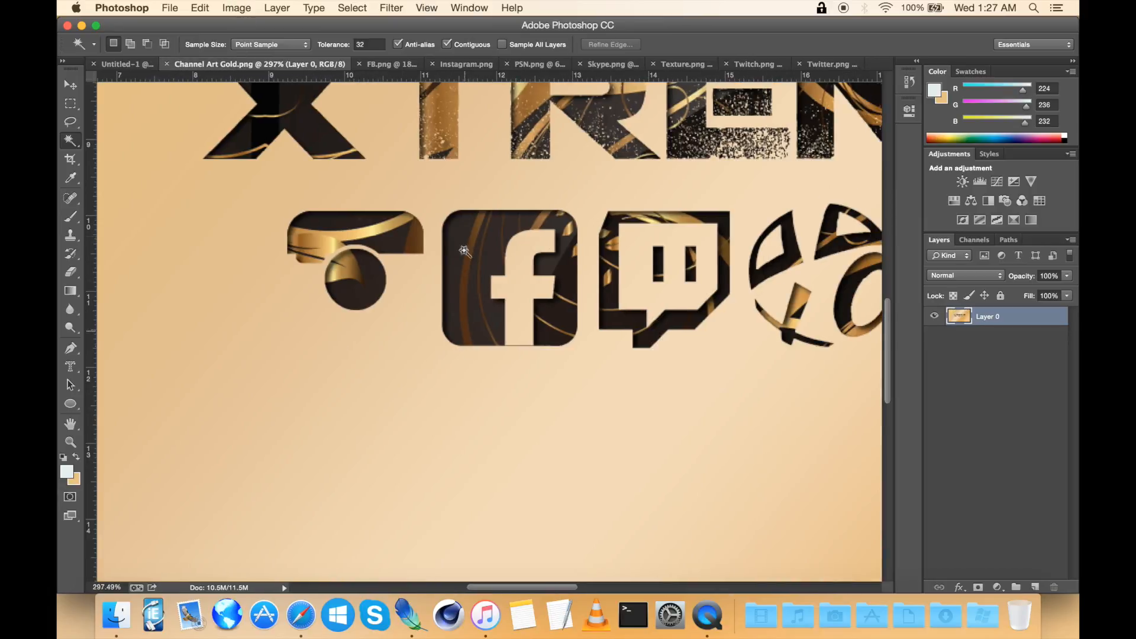
click(393, 67)
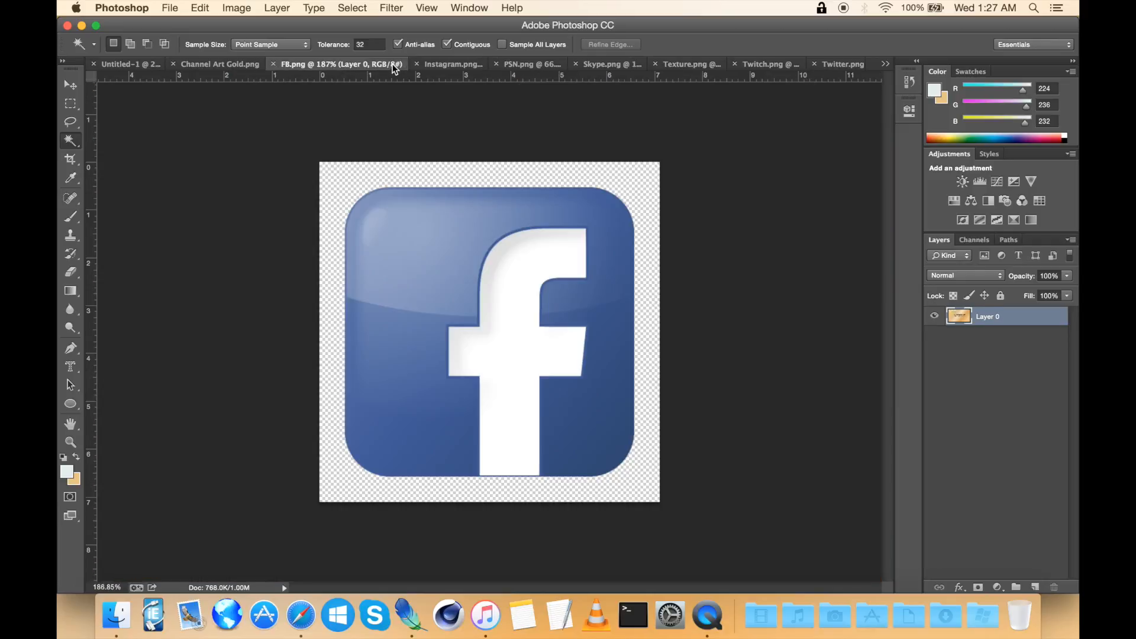
scroll(504, 314, up, 2)
click(520, 346)
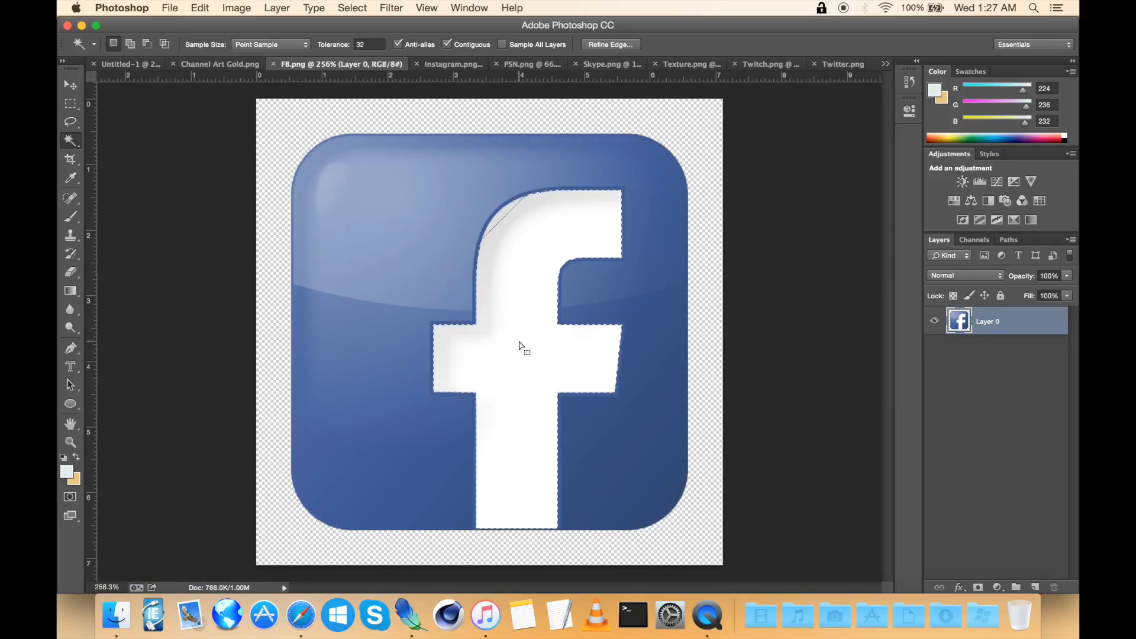
key(super+d)
click(69, 141)
click(118, 140)
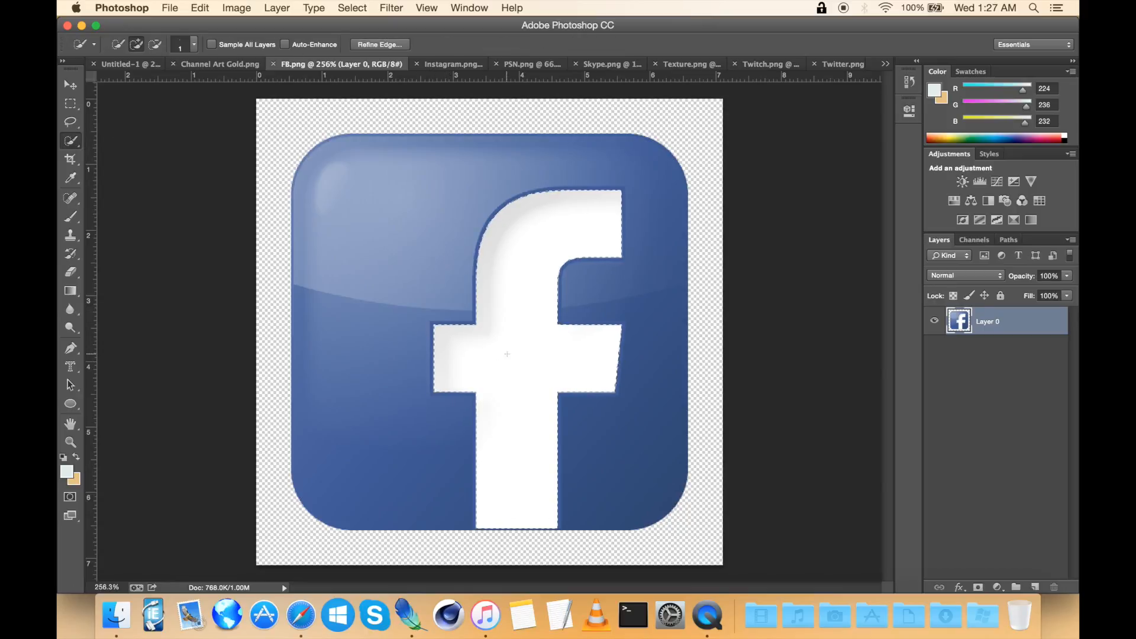
key(Delete)
right_click(508, 354)
click(532, 357)
key(super+minus)
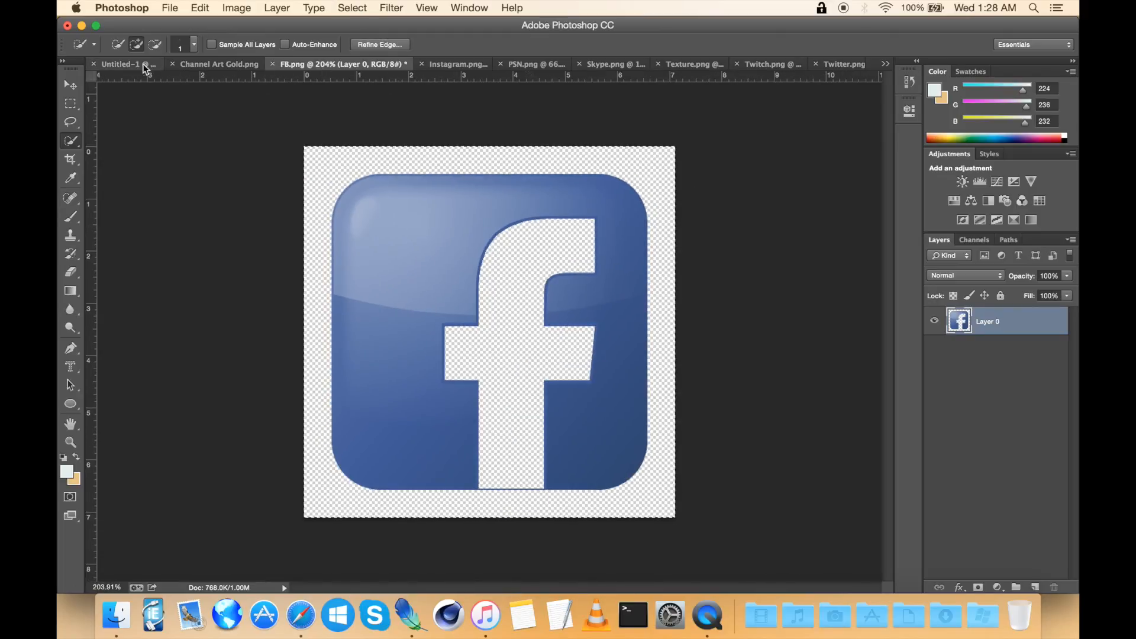
Step: Paste the Facebook icon into the banner and Free Transform it smaller, placing it below the title
click(133, 67)
key(super+v)
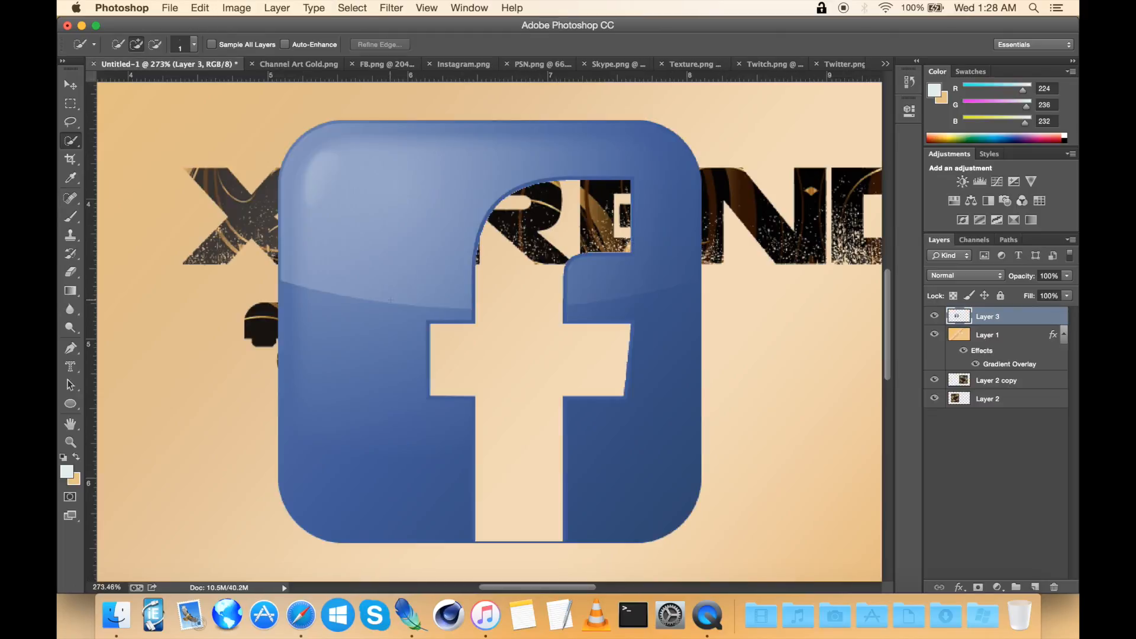
click(71, 84)
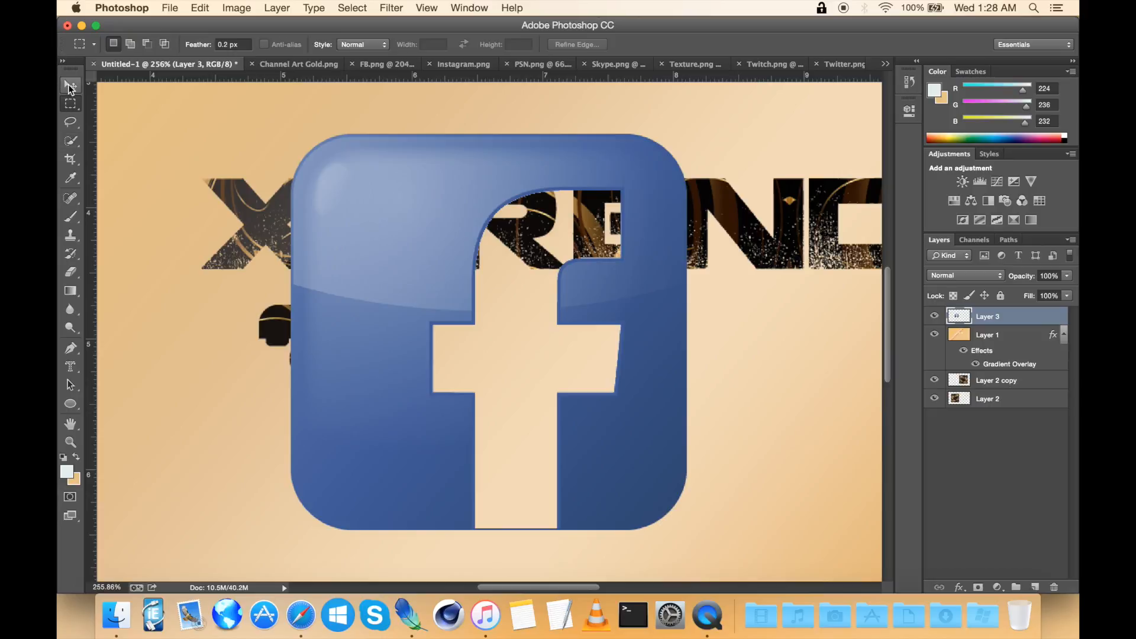
key(super+t)
drag(289, 135, 556, 359)
key(Return)
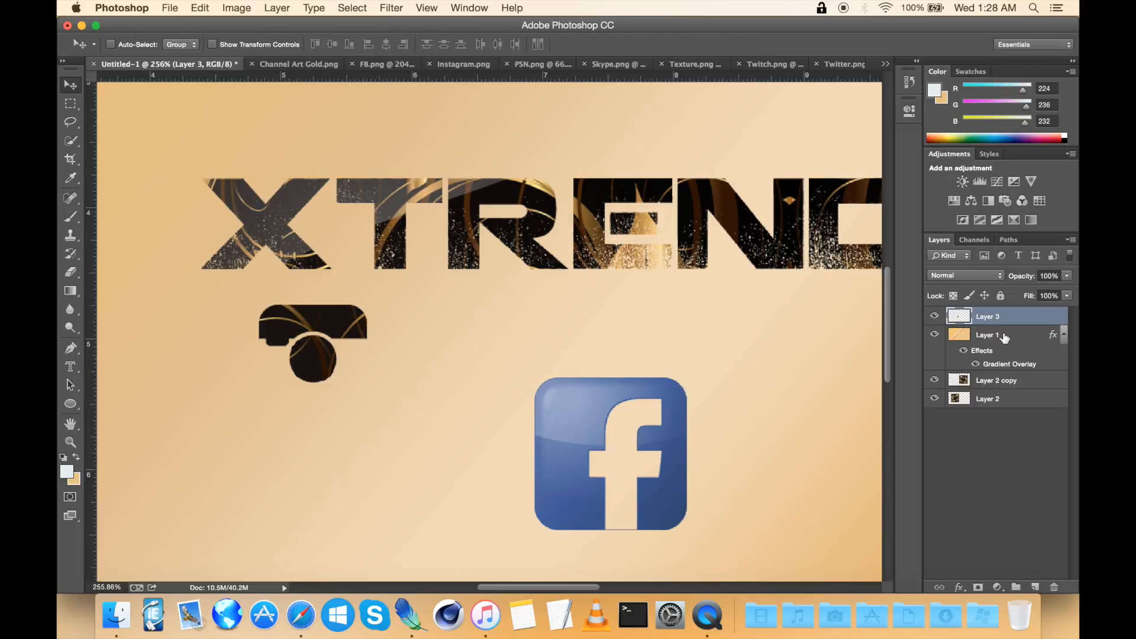
Step: Add horizontal guides along the top and bottom edges of the Instagram icon
click(1005, 336)
scroll(711, 341, left, 5)
scroll(711, 341, up, 5)
click(710, 340)
scroll(710, 342, up, 4)
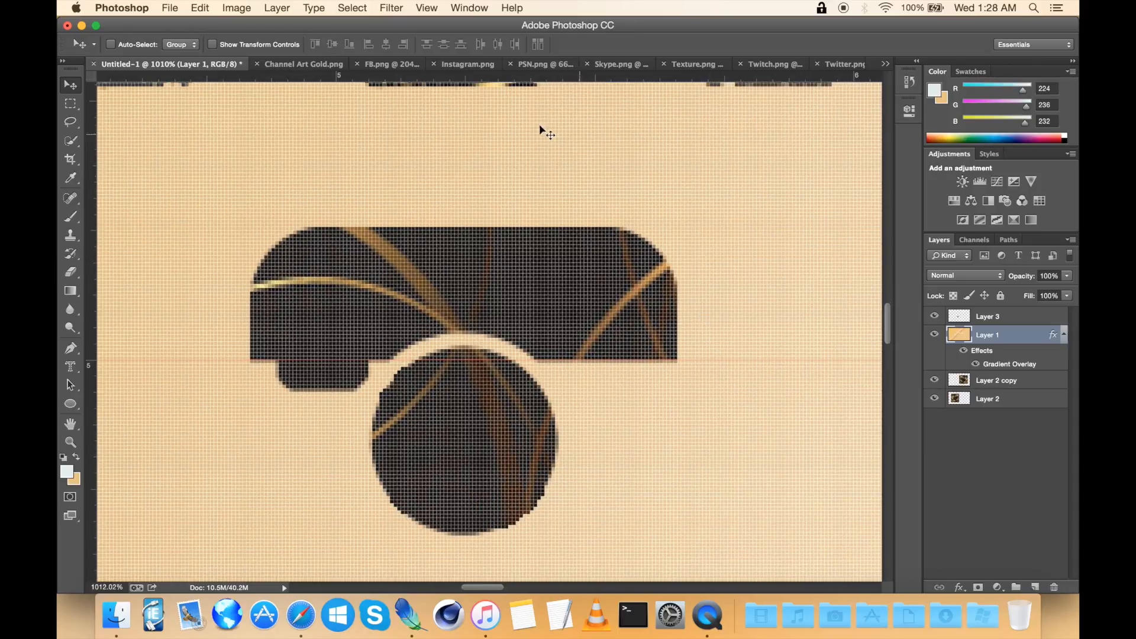
drag(487, 80, 420, 227)
scroll(440, 115, down, 3)
scroll(440, 116, right, 1)
drag(450, 78, 348, 446)
scroll(348, 447, right, 4)
scroll(348, 446, down, 8)
scroll(348, 446, right, 4)
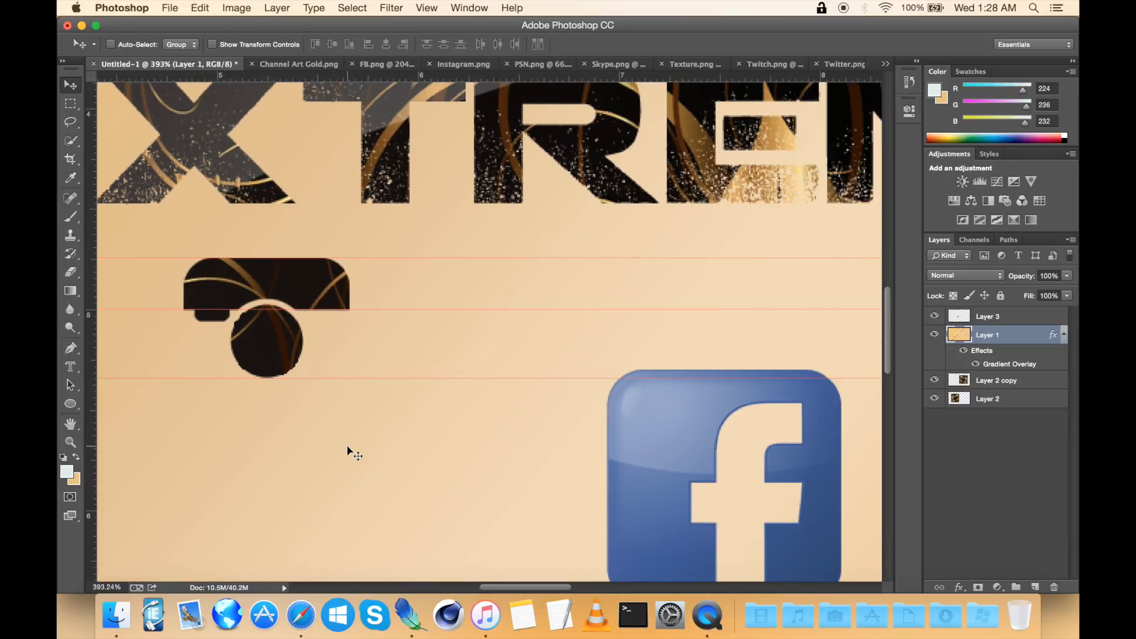
Step: Free Transform the Facebook icon to about 51.19% and fit it between the guides beside the Instagram icon
click(1027, 316)
scroll(704, 337, down, 2)
key(ctrl+t)
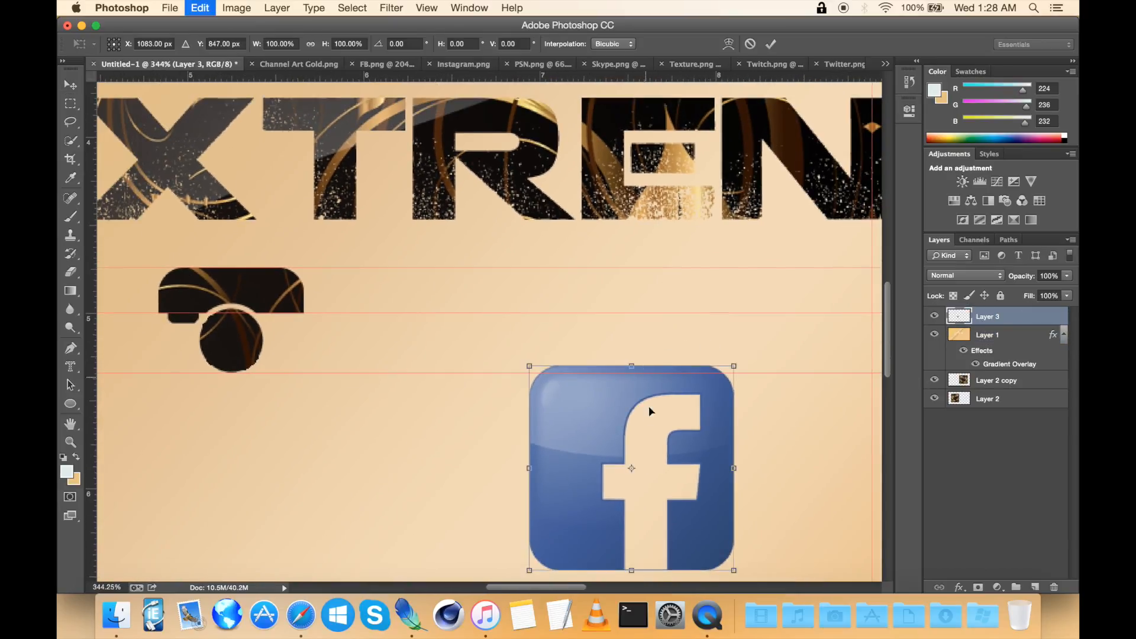
drag(649, 432, 447, 333)
drag(532, 474, 441, 365)
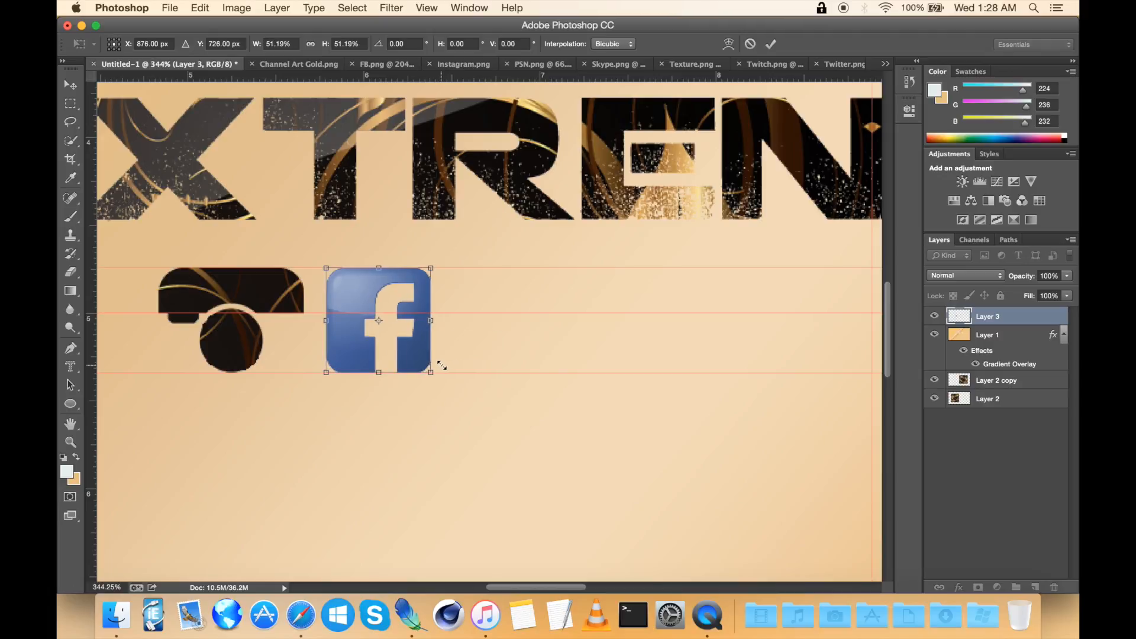
key(Return)
Step: Hide the other banner layers and select the Facebook icon's outline with Magic Wand and Select Inverse
scroll(443, 365, left, 3)
scroll(441, 364, up, 3)
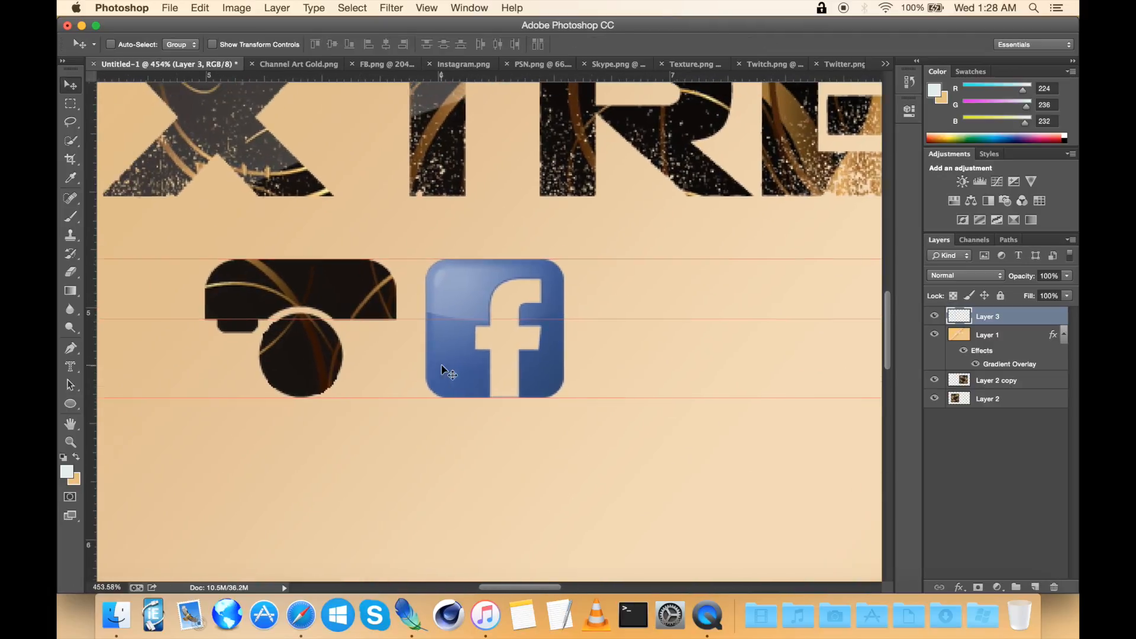
scroll(441, 363, left, 2)
scroll(440, 362, up, 1)
click(71, 141)
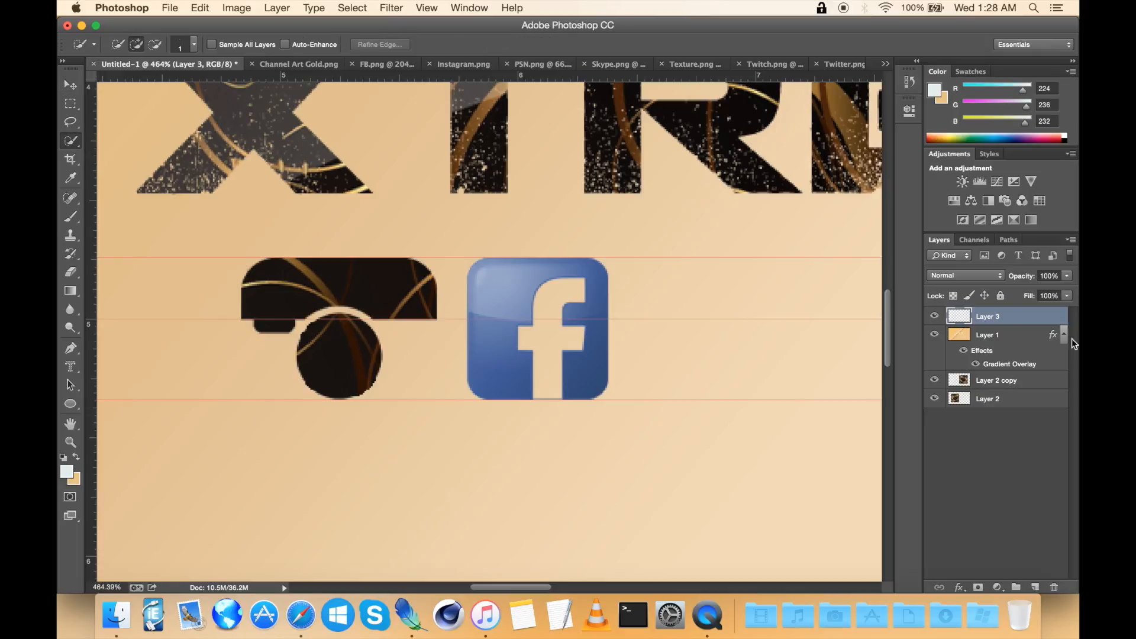
drag(934, 337, 937, 431)
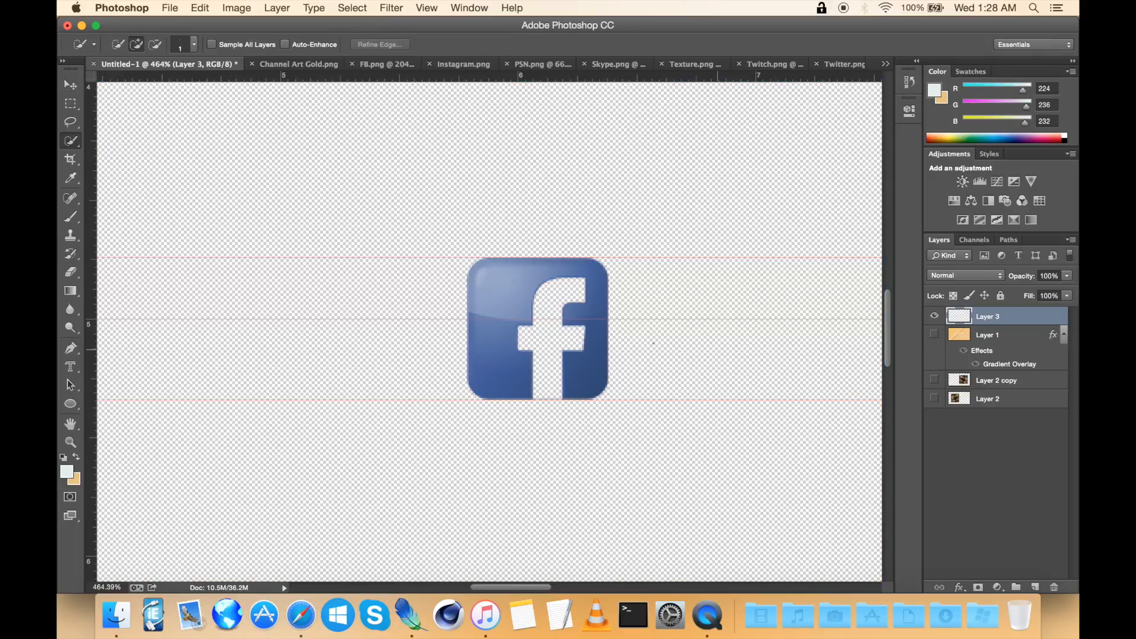
drag(71, 140, 116, 157)
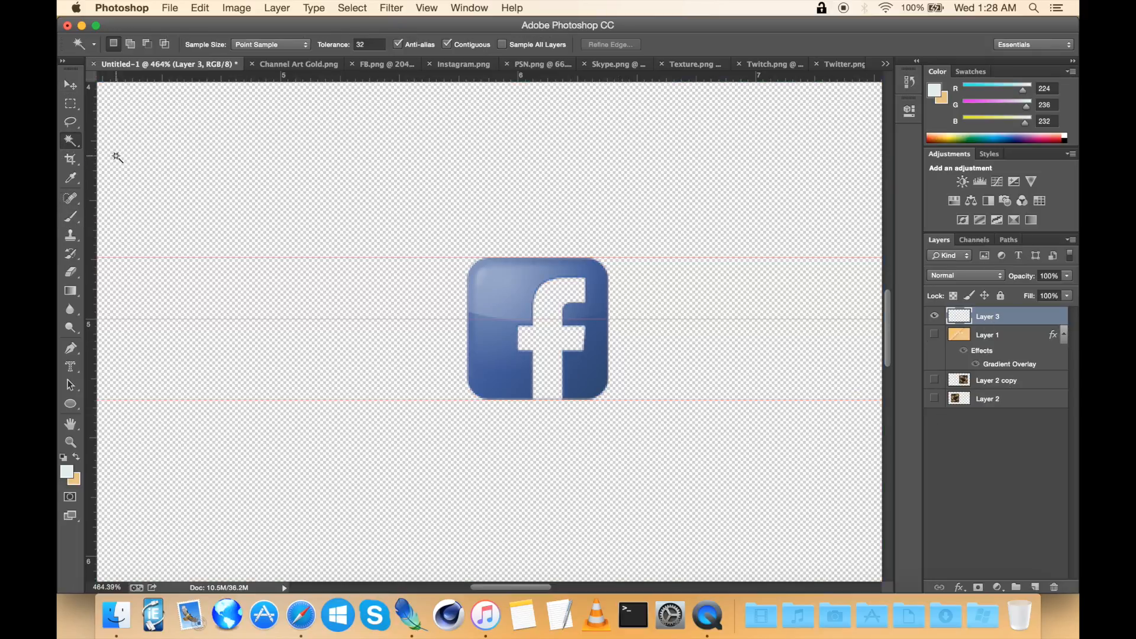
click(363, 192)
right_click(363, 191)
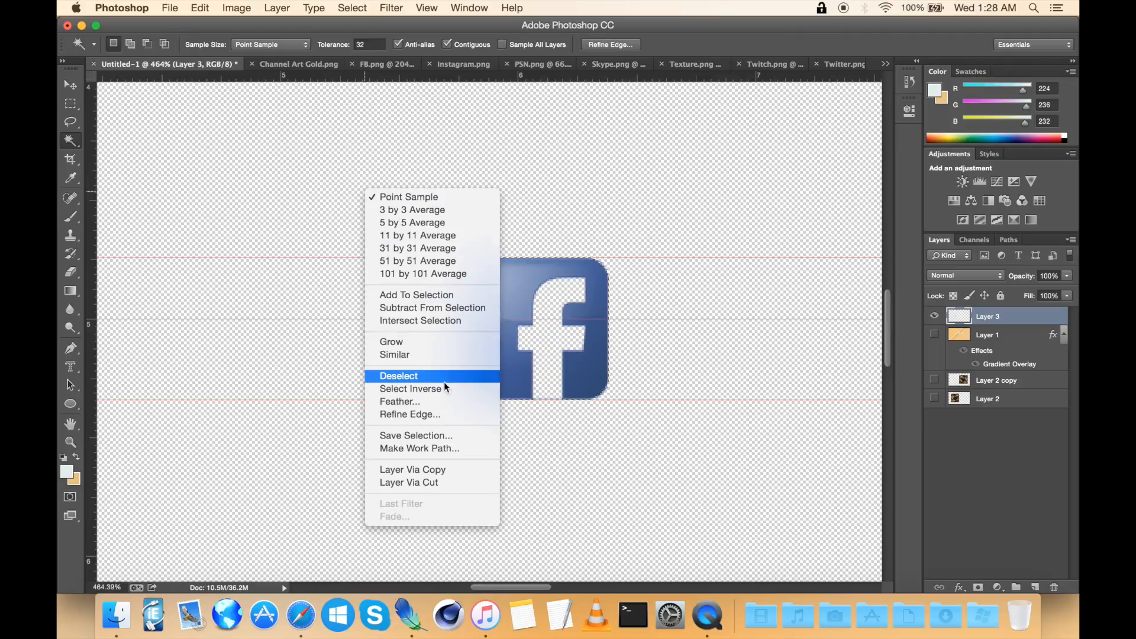
click(417, 390)
scroll(573, 392, right, 2)
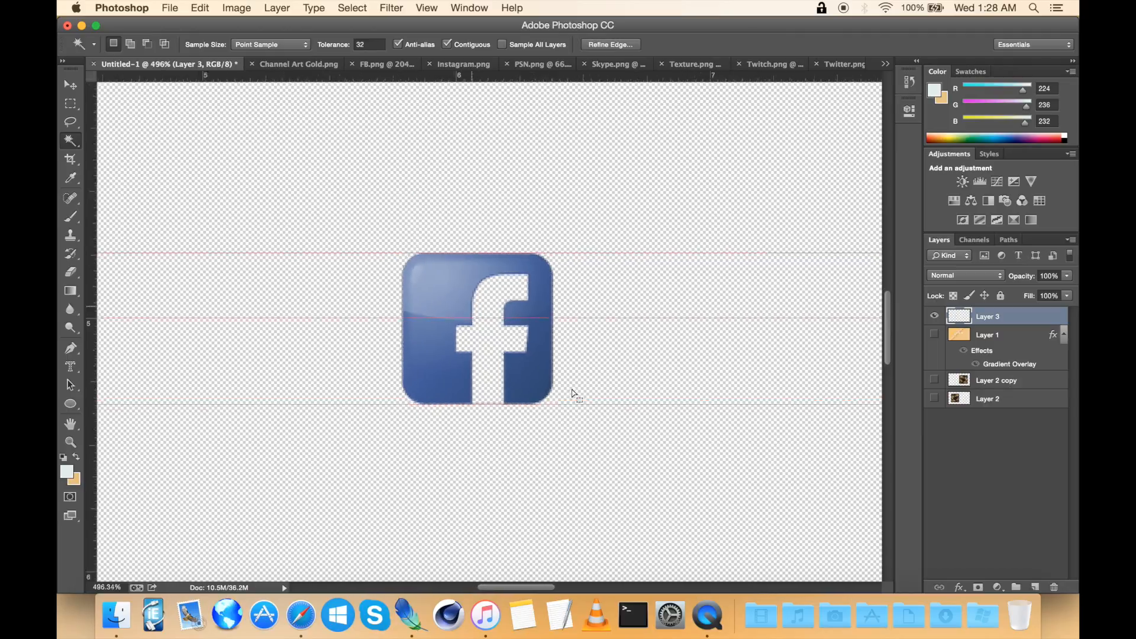
scroll(572, 392, up, 5)
click(147, 47)
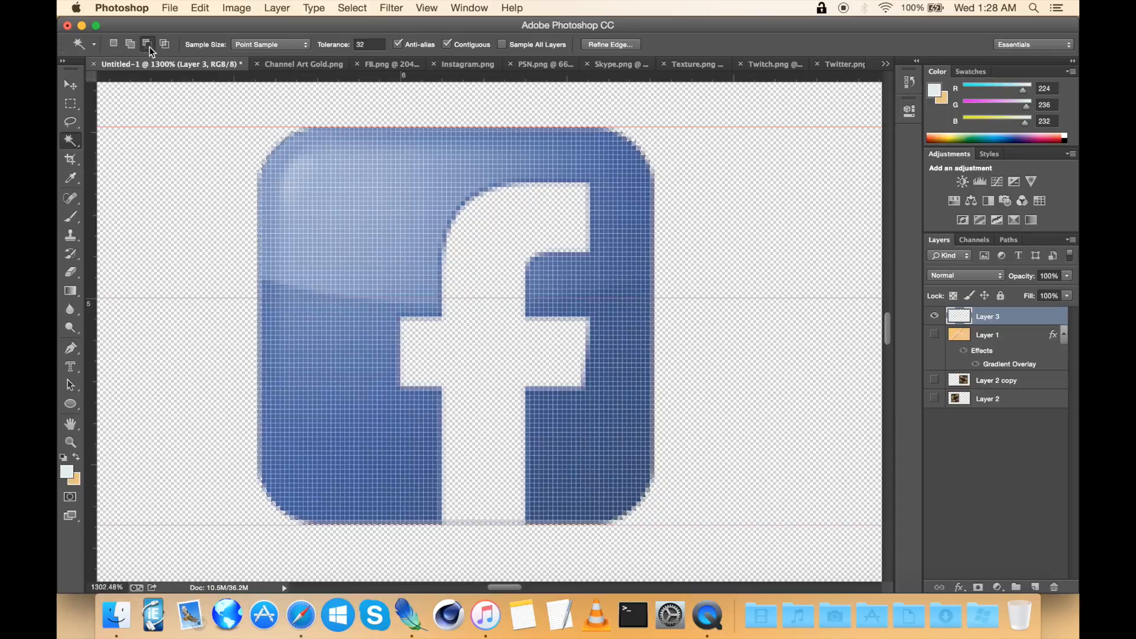
click(113, 44)
scroll(405, 284, down, 8)
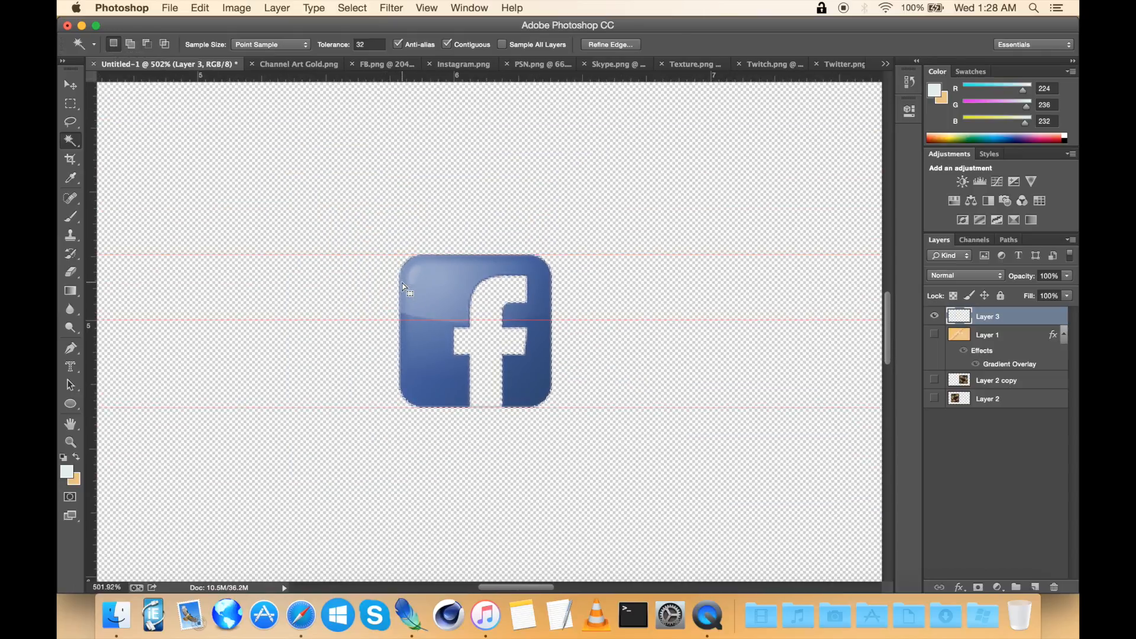
Step: Cut the Facebook icon's shape out of the gold layer and show the texture layers again
click(935, 335)
click(1009, 336)
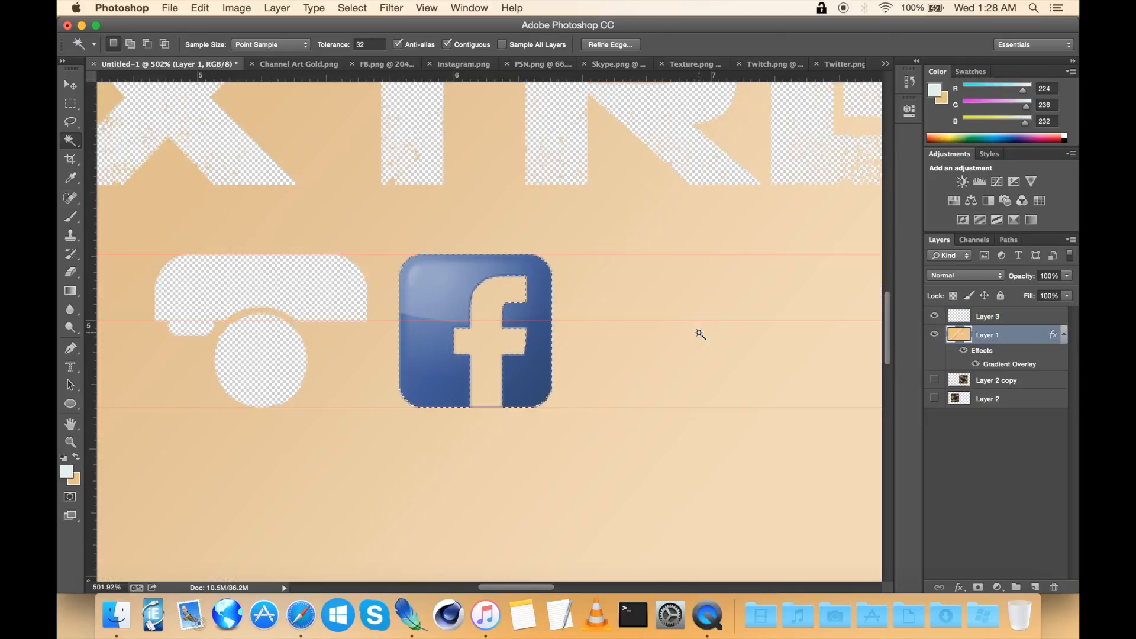
click(998, 322)
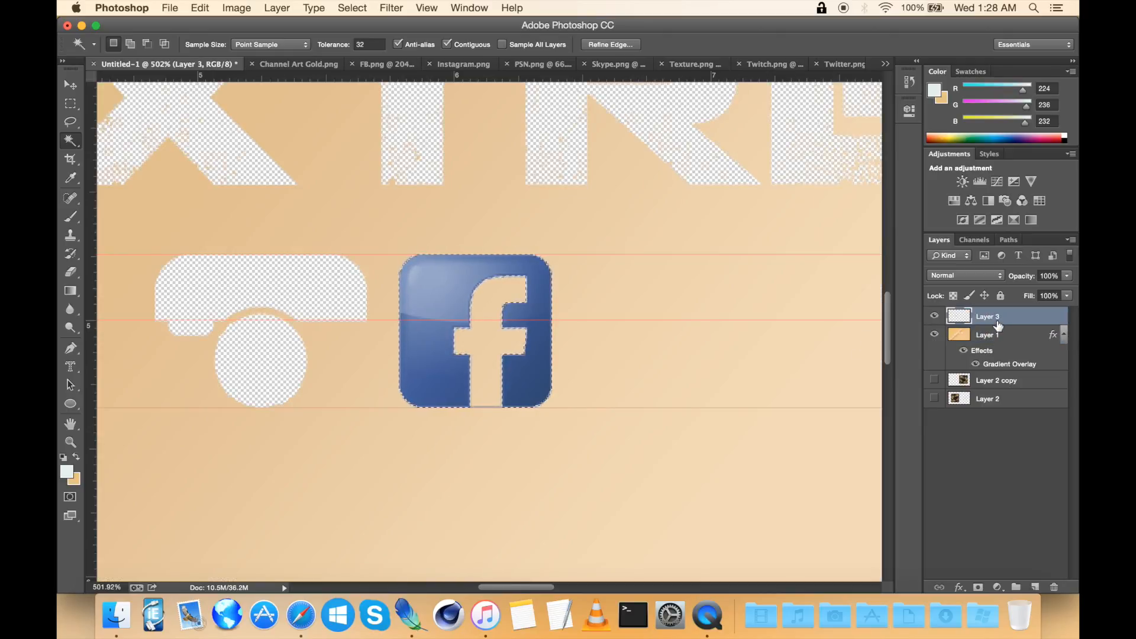
right_click(709, 323)
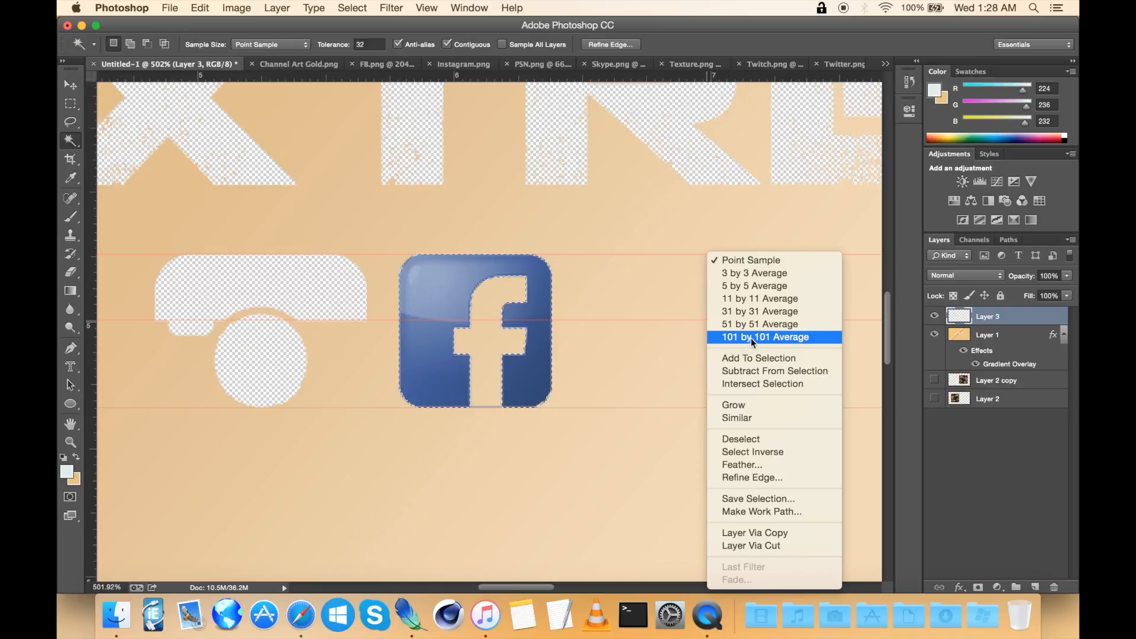
click(741, 439)
key(Delete)
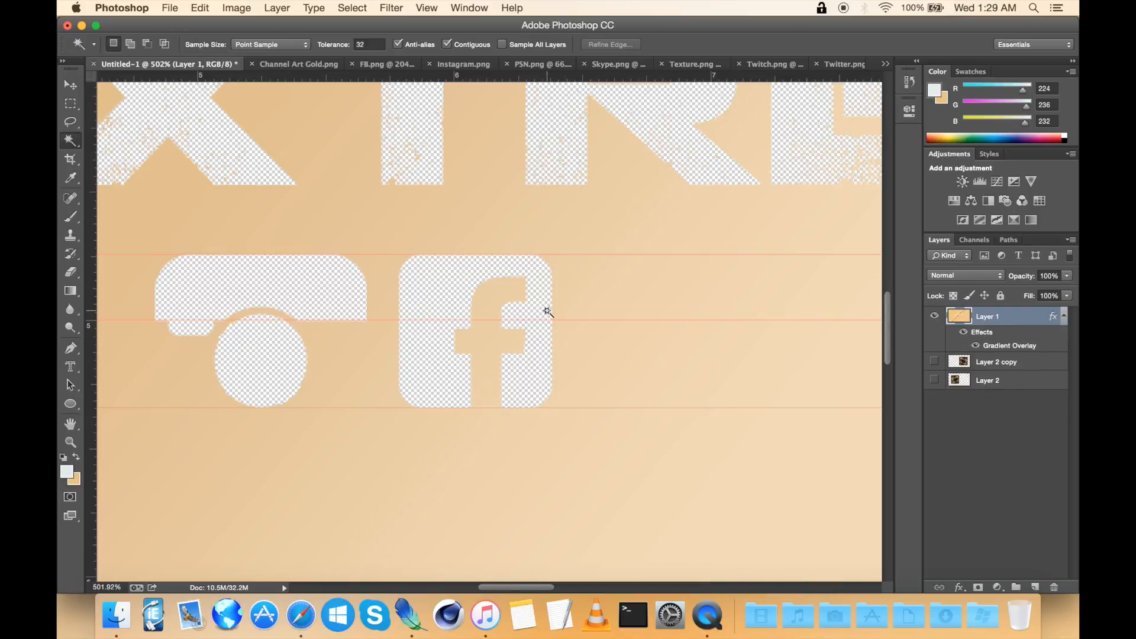
scroll(547, 311, down, 5)
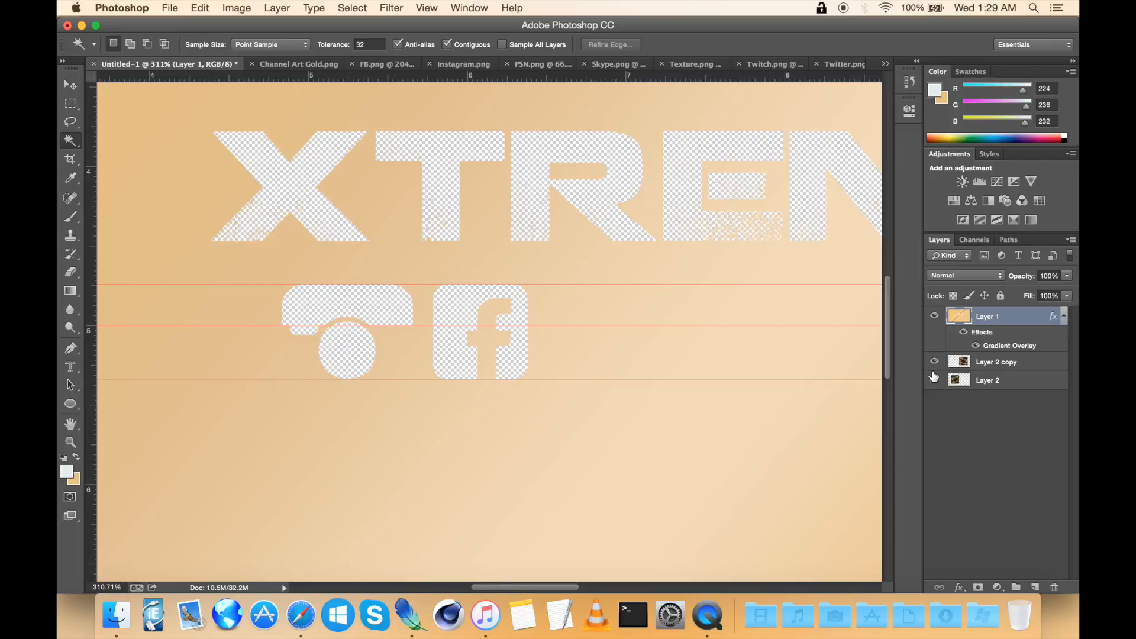
click(934, 380)
scroll(620, 372, down, 4)
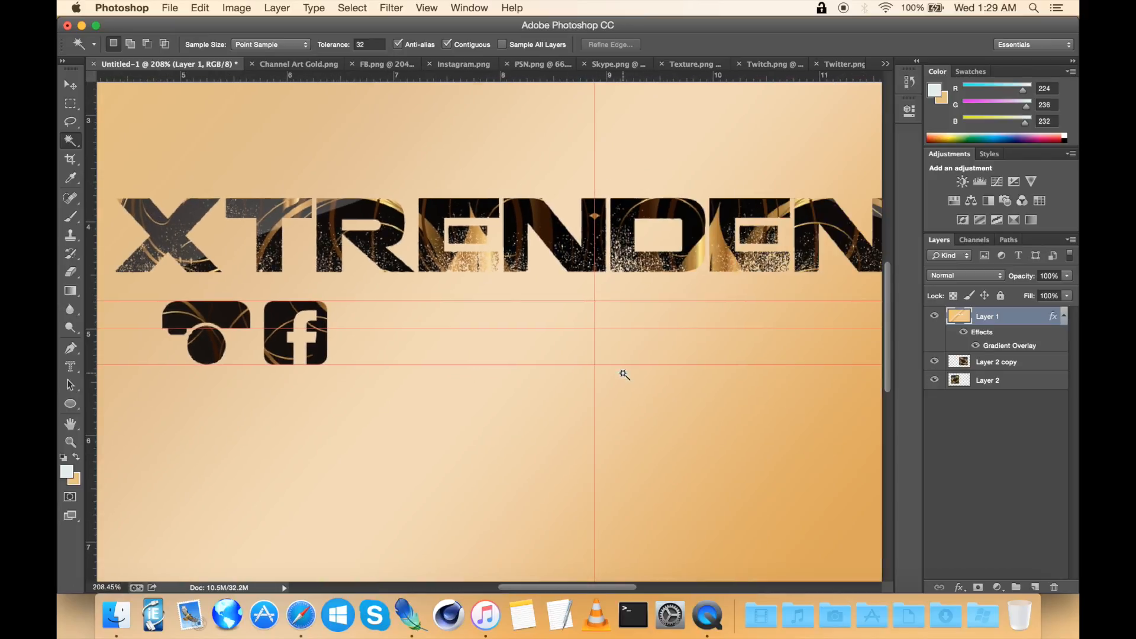
scroll(624, 374, down, 3)
scroll(622, 375, right, 3)
scroll(622, 375, left, 2)
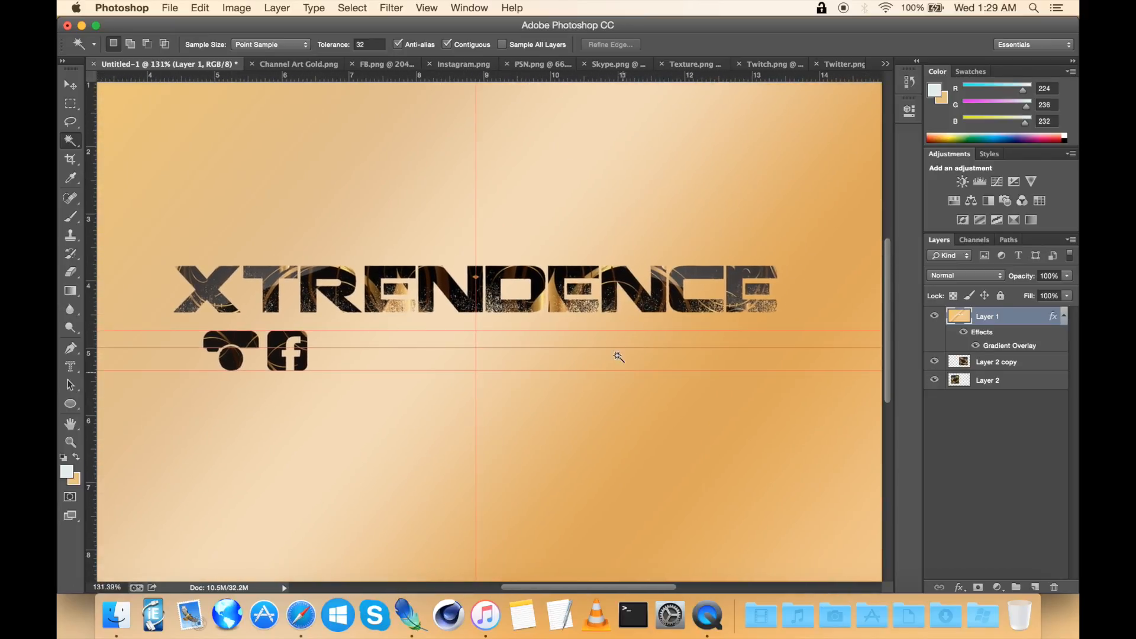
Step: Look over the PSN icon image and the Channel Art Gold reference
click(536, 65)
scroll(594, 297, up, 3)
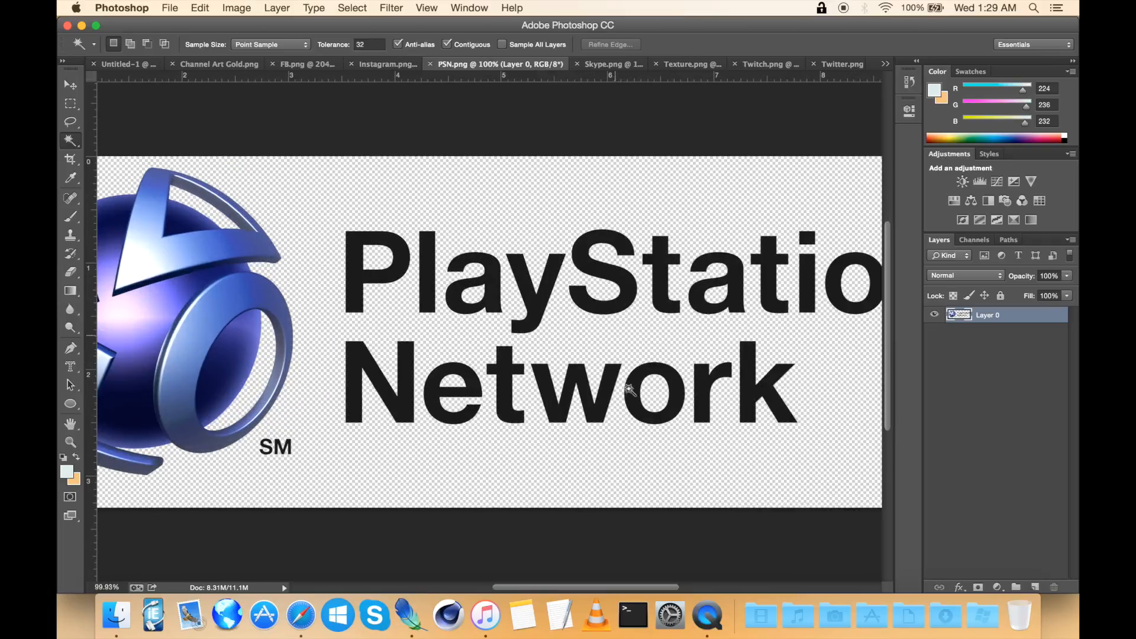
right_click(463, 388)
click(246, 109)
click(219, 64)
scroll(485, 320, up, 2)
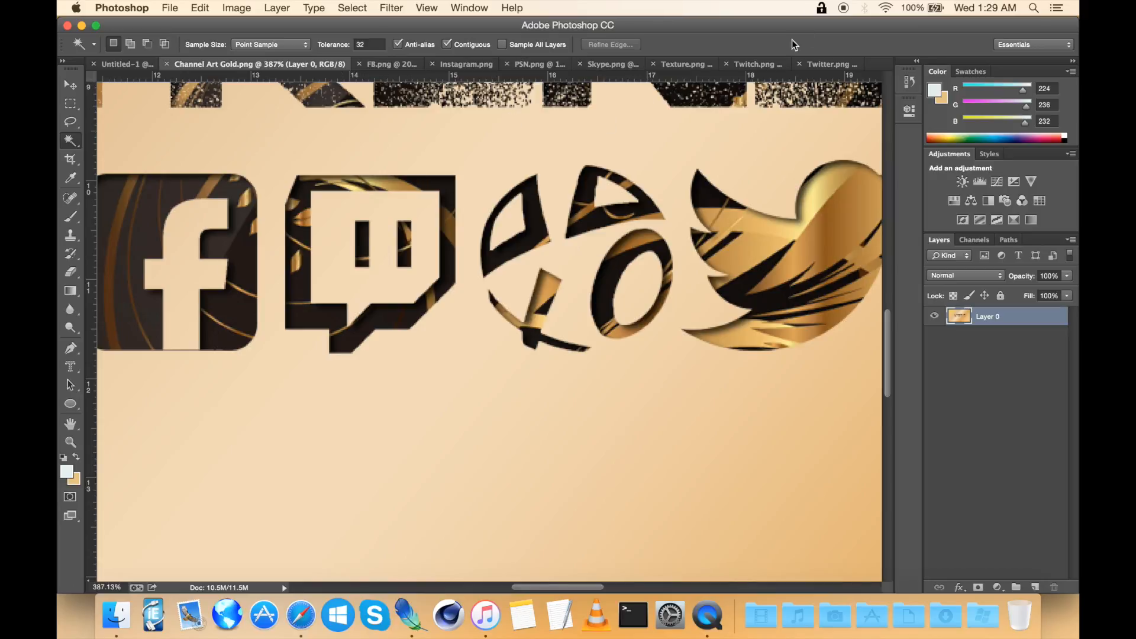
Step: Copy the whole Twitch icon image and paste it into the banner document
click(767, 65)
scroll(499, 289, up, 3)
key(super+a)
click(118, 65)
scroll(505, 349, up, 3)
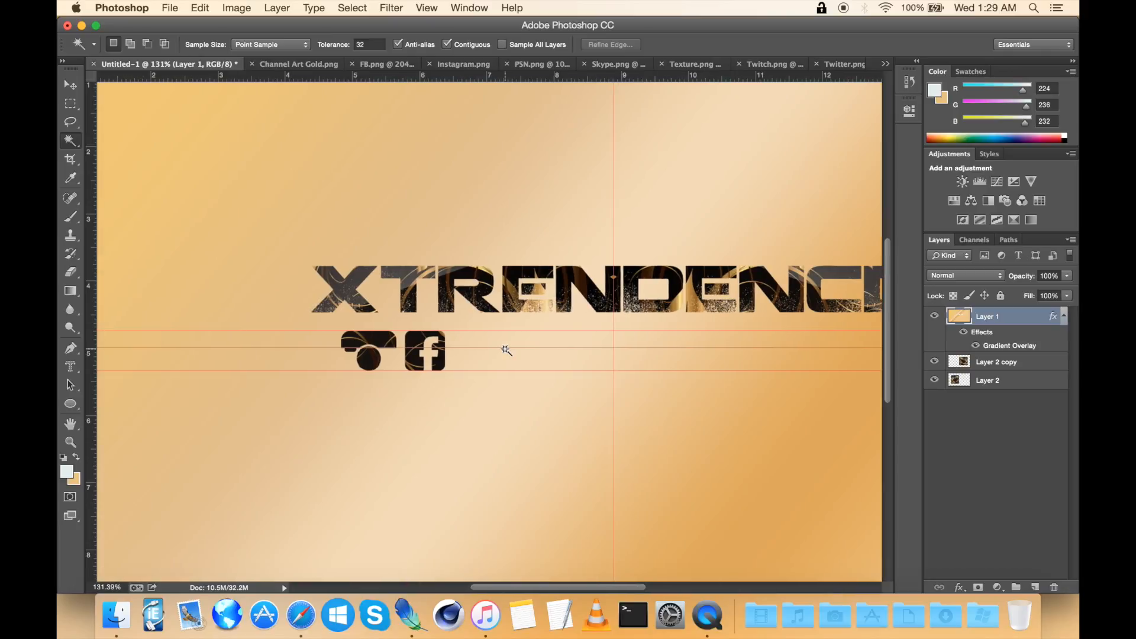
key(super+v)
key(v)
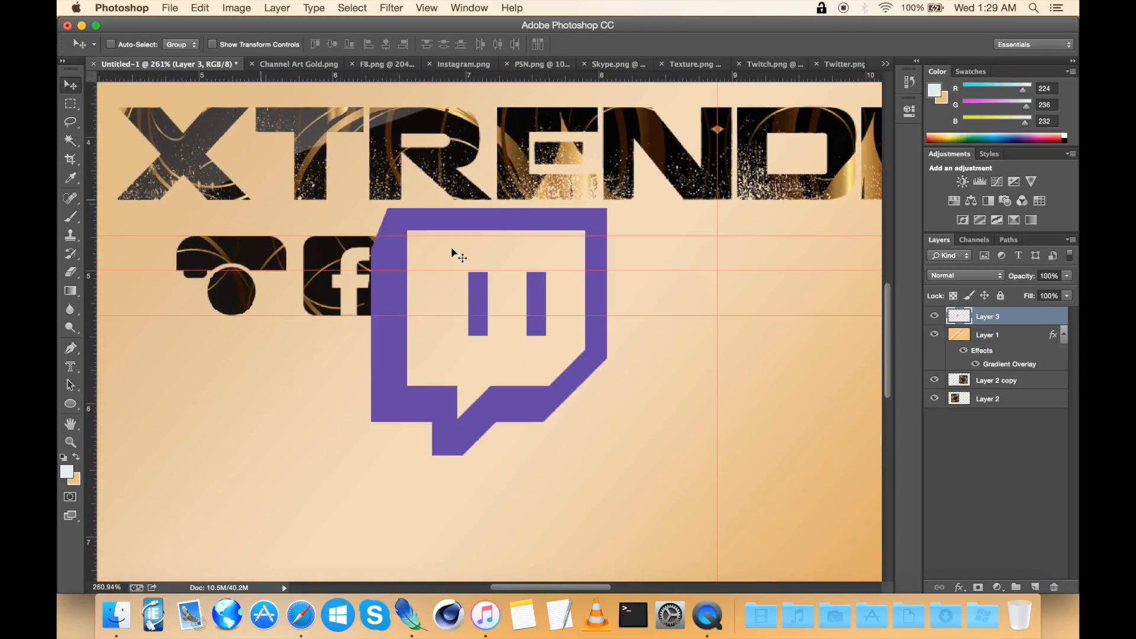
Step: Free Transform the Twitch icon to about 32.55% and fit it between the guides beside the Facebook icon
key(super+t)
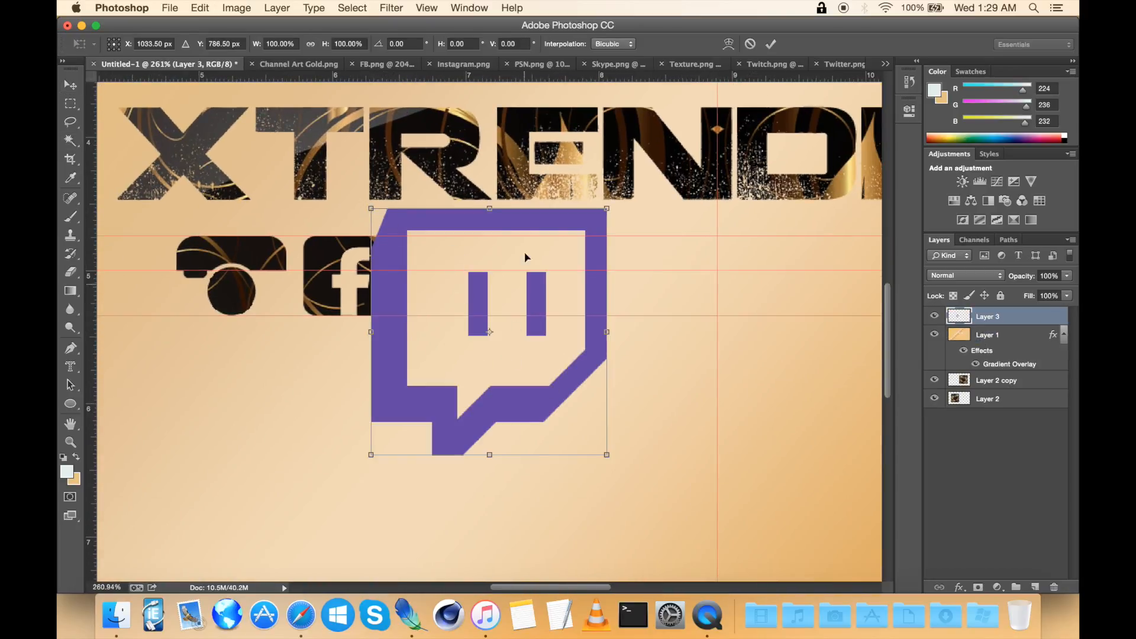
drag(534, 230, 565, 255)
drag(613, 466, 477, 320)
scroll(477, 319, up, 5)
scroll(476, 319, left, 3)
scroll(476, 320, up, 2)
key(Right)
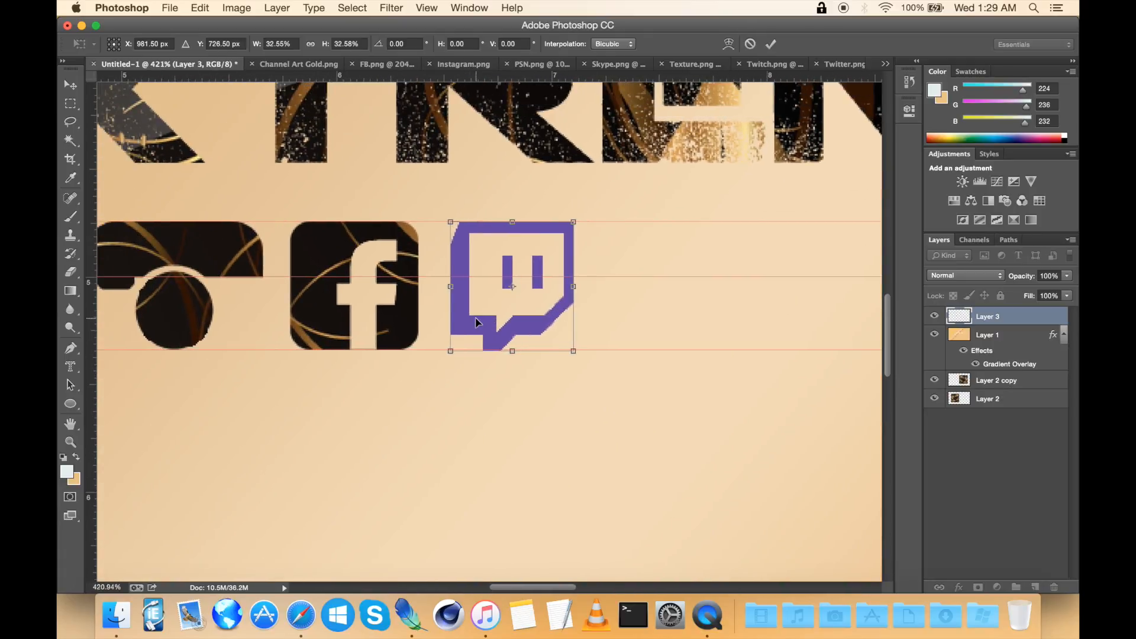
key(Left)
key(Return)
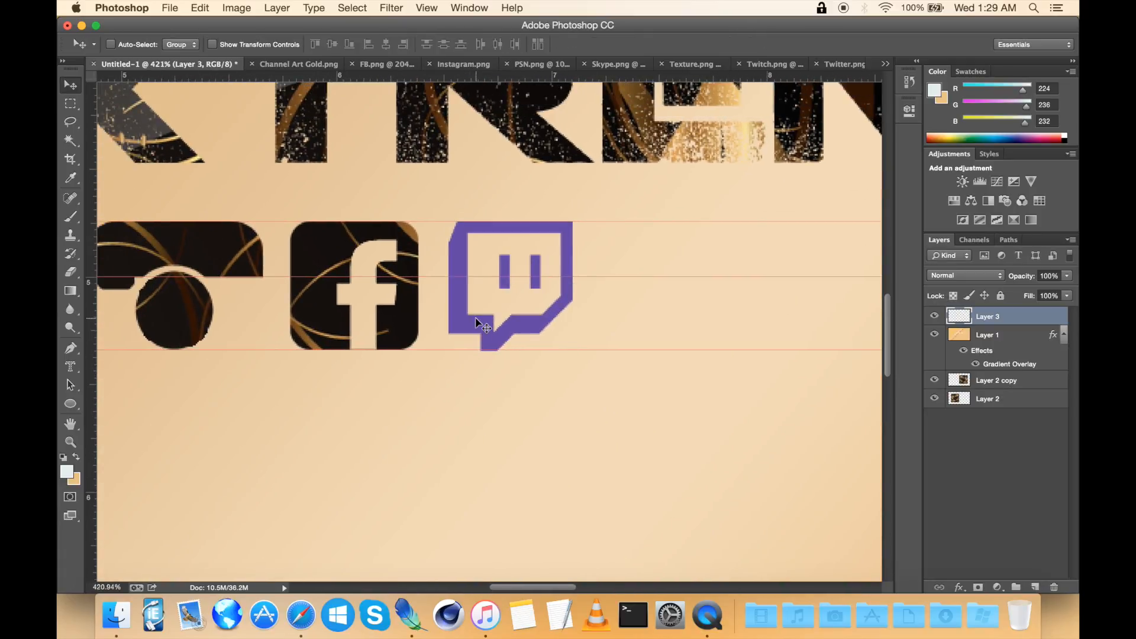
Step: Hide the other banner layers and select the Twitch icon's outline with Magic Wand and Select Inverse
scroll(482, 325, up, 3)
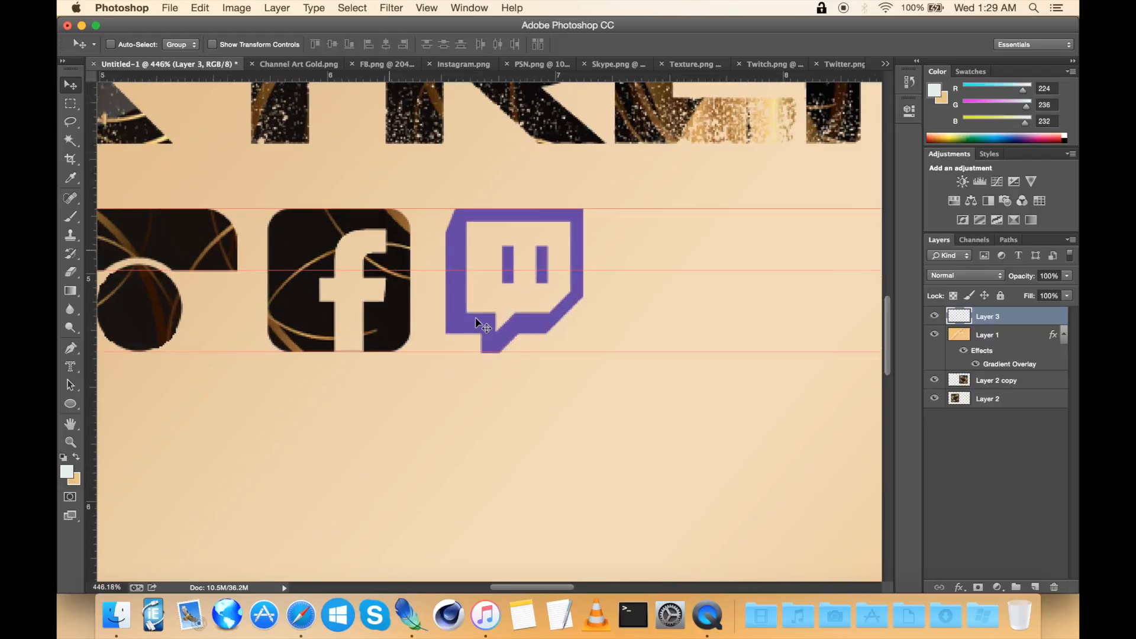
click(70, 141)
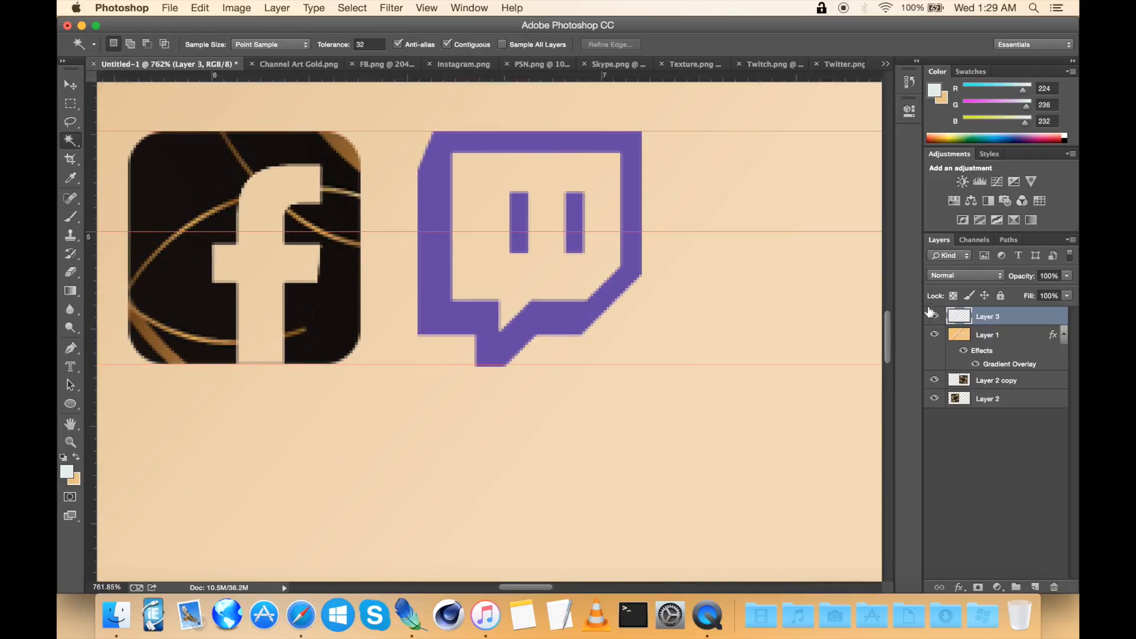
click(935, 398)
click(575, 422)
right_click(575, 421)
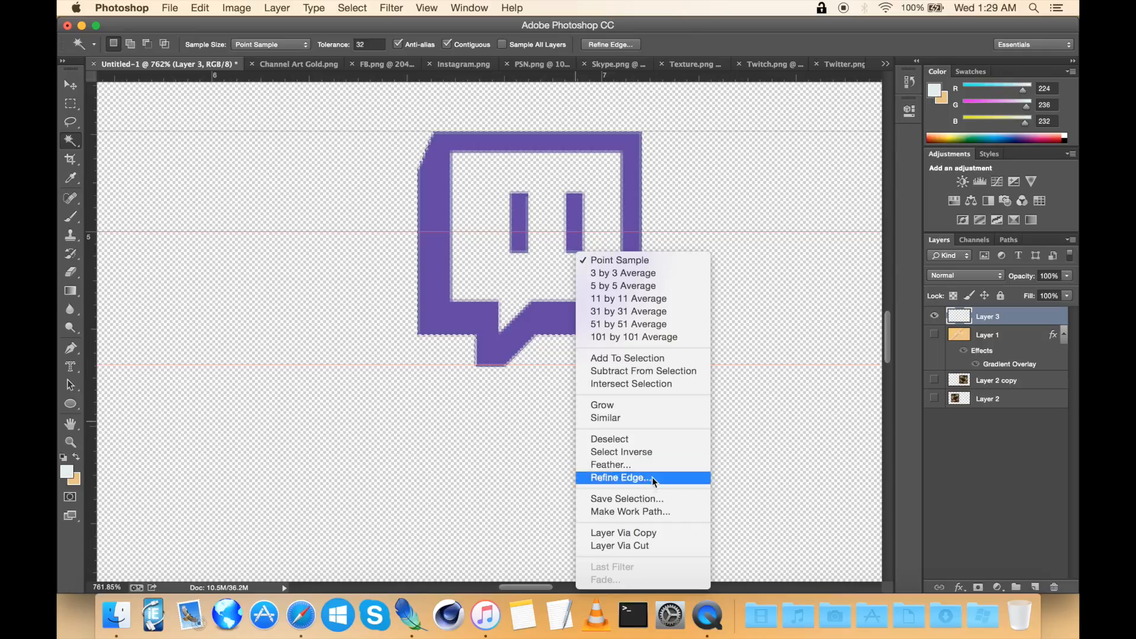
click(624, 446)
click(148, 45)
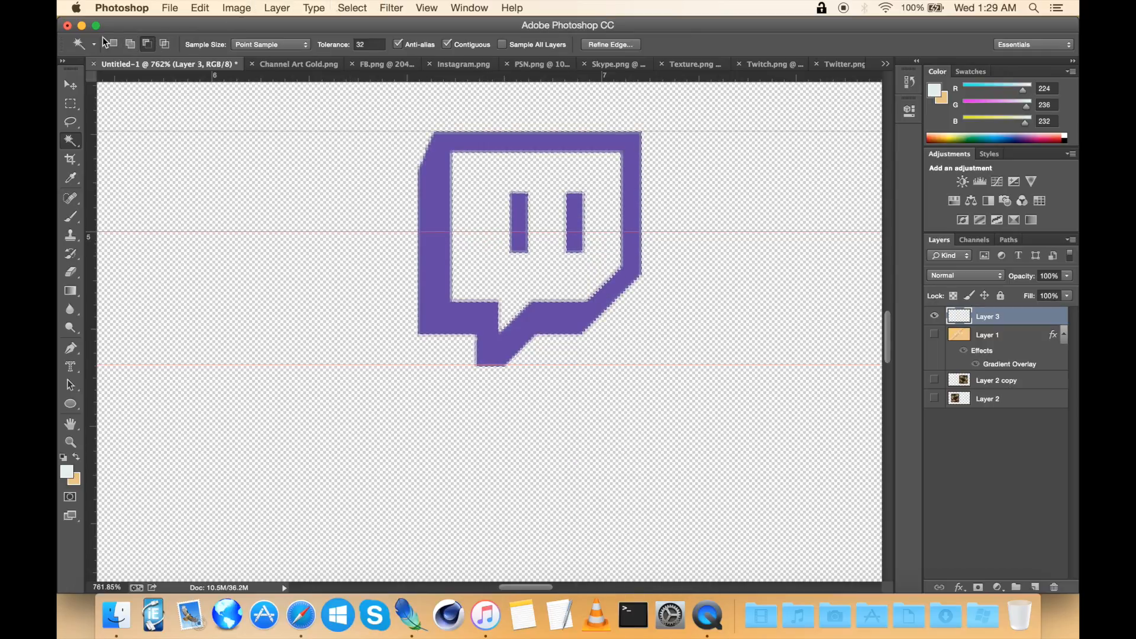
Step: Show the gold layer, cut the selected Twitch outline out of it, and deselect
click(934, 335)
click(994, 337)
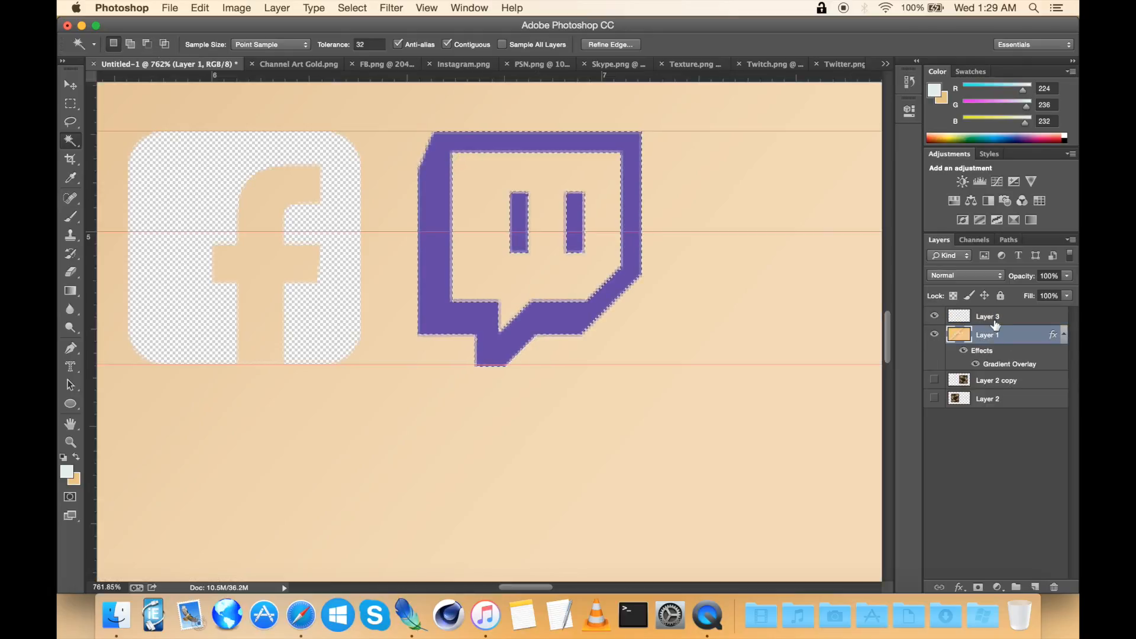
click(998, 319)
key(super+d)
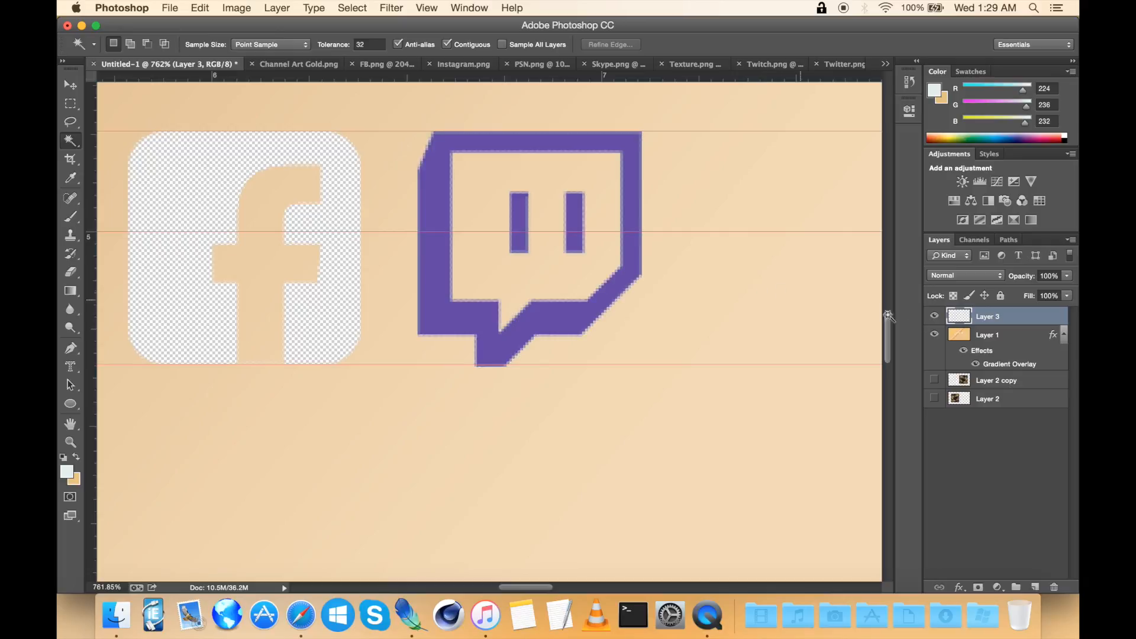
Step: Delete the Twitch icon layer and show the background texture layers again
right_click(980, 319)
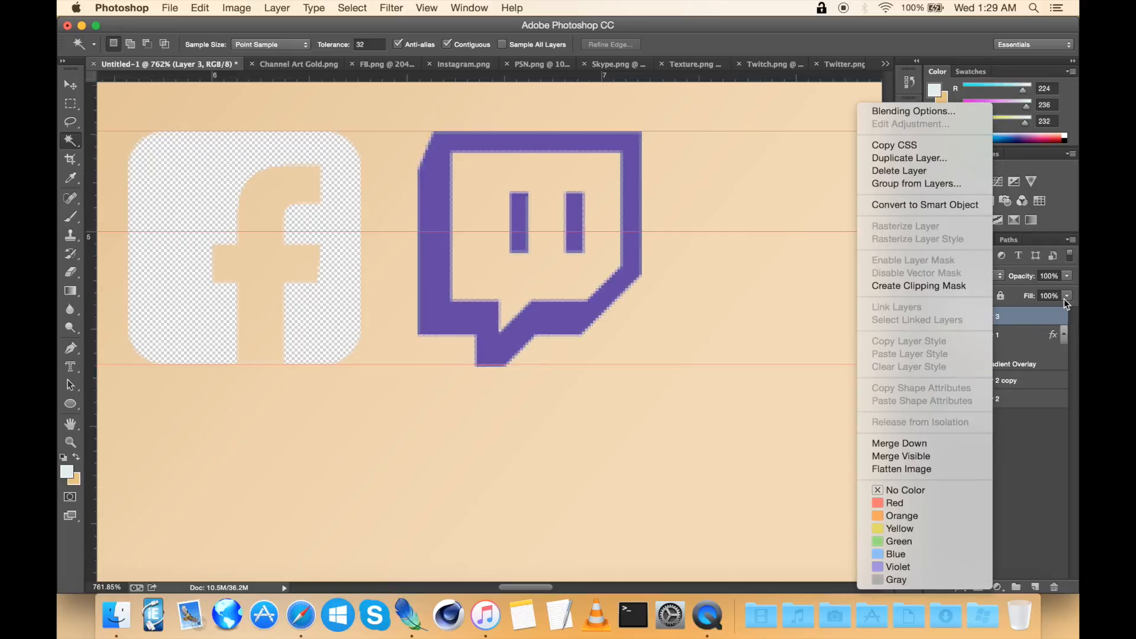
click(905, 173)
scroll(602, 236, down, 5)
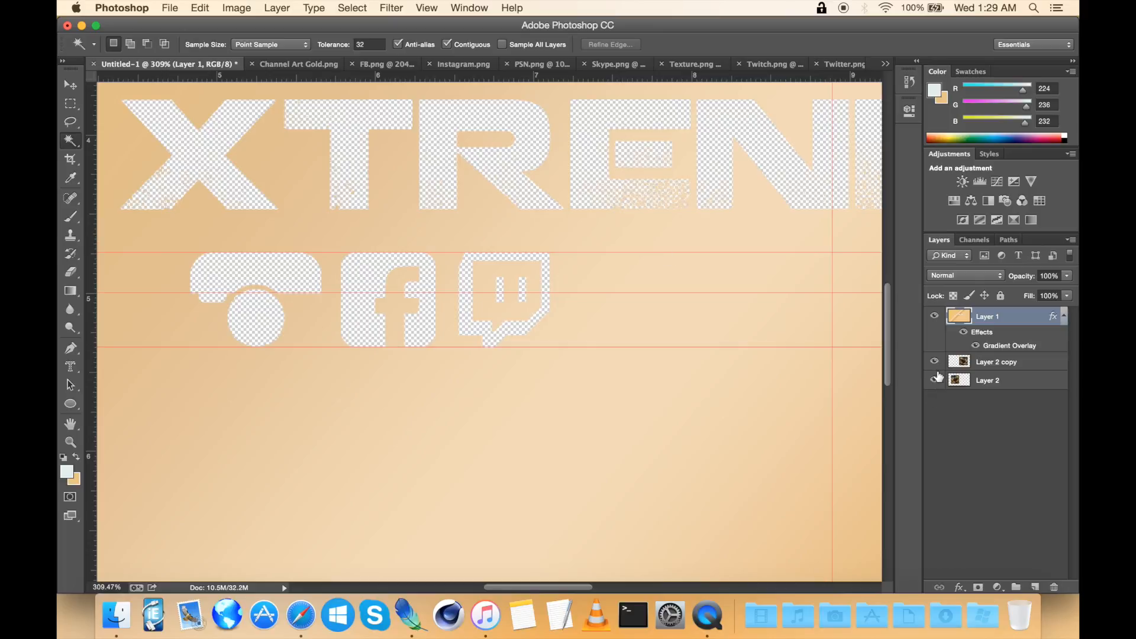
click(936, 379)
scroll(623, 356, down, 3)
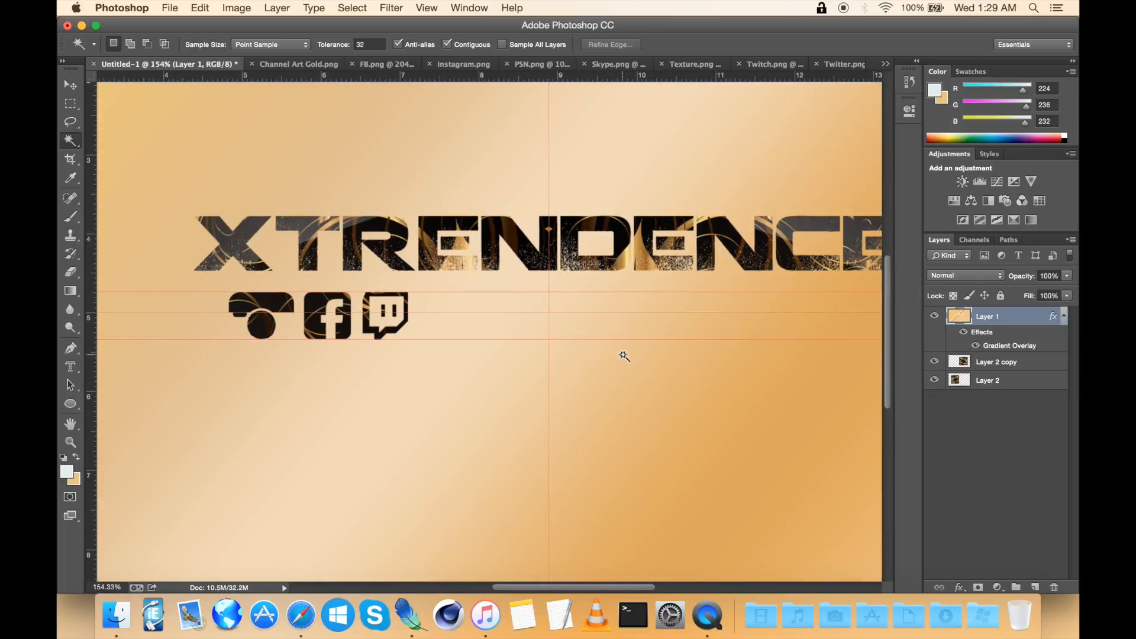
Step: Switch to the PSN image and delete the PlayStation Network wordmark with a rectangular selection
click(539, 70)
scroll(551, 359, left, 2)
scroll(551, 358, up, 3)
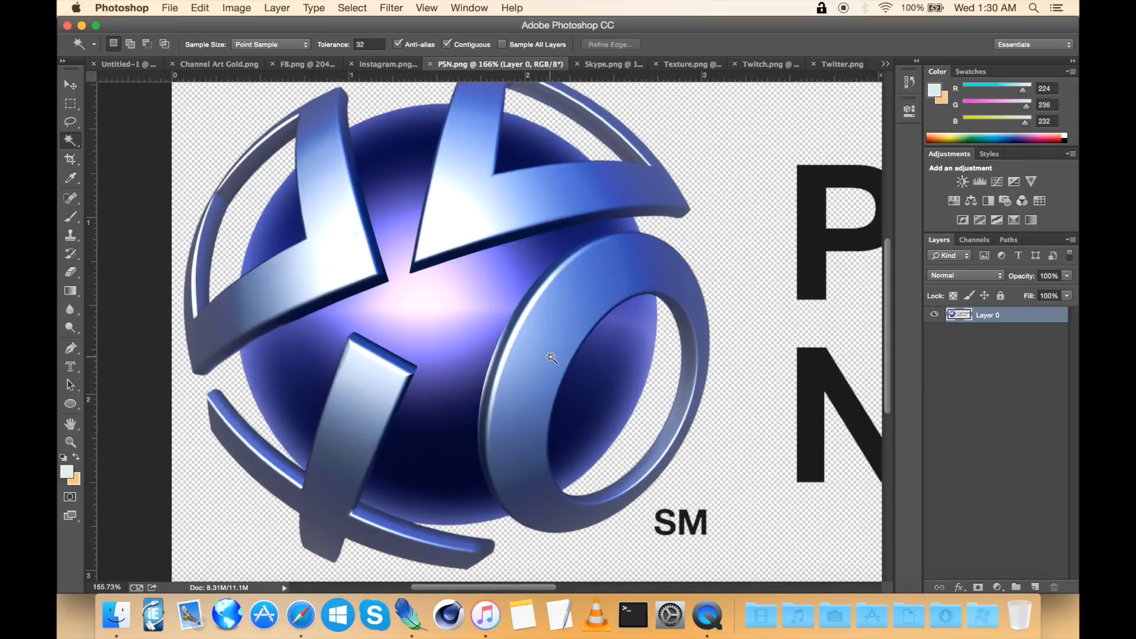
scroll(552, 358, down, 4)
scroll(552, 358, right, 5)
click(69, 103)
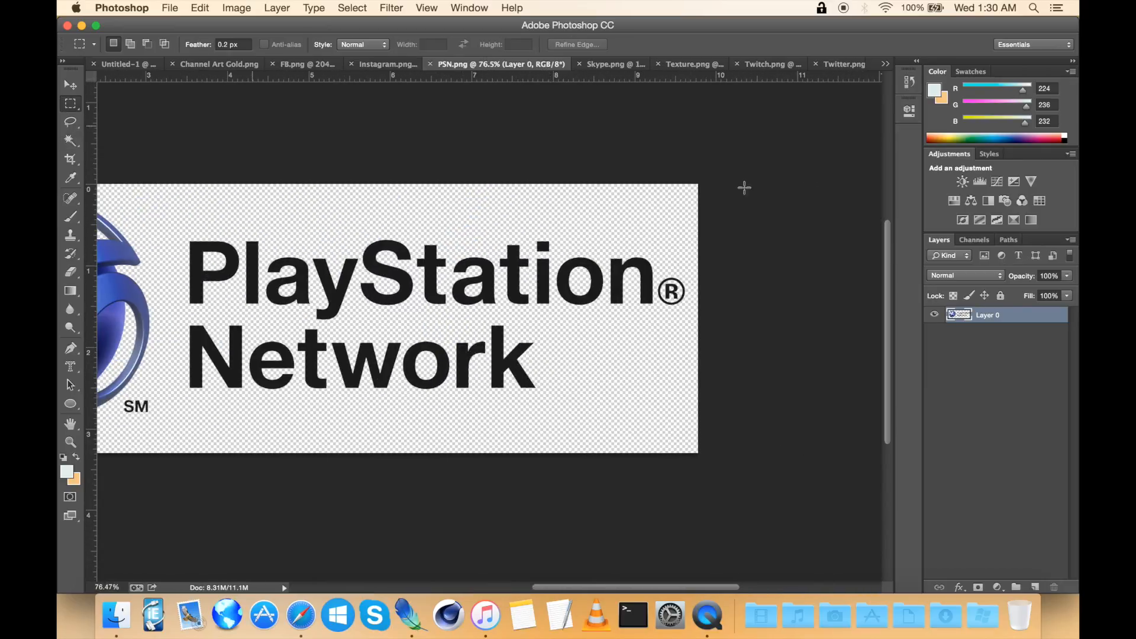
drag(756, 160, 183, 502)
key(Delete)
Step: Select the SM mark beside the PSN logo and delete it
scroll(183, 502, left, 10)
scroll(183, 502, down, 3)
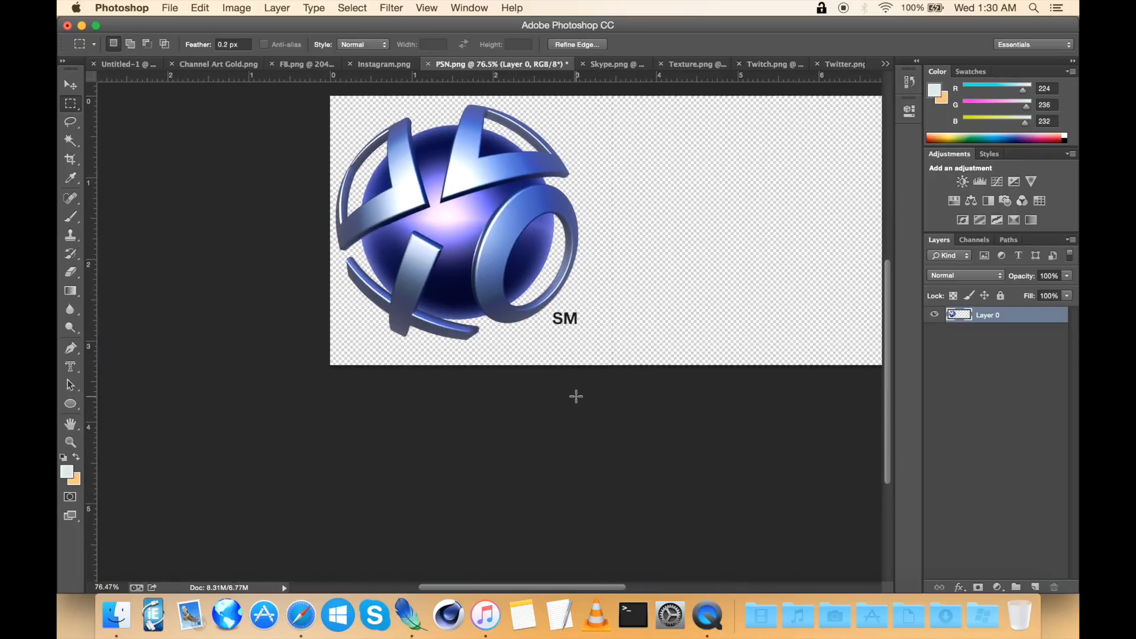
click(575, 396)
scroll(576, 396, up, 5)
scroll(655, 337, up, 5)
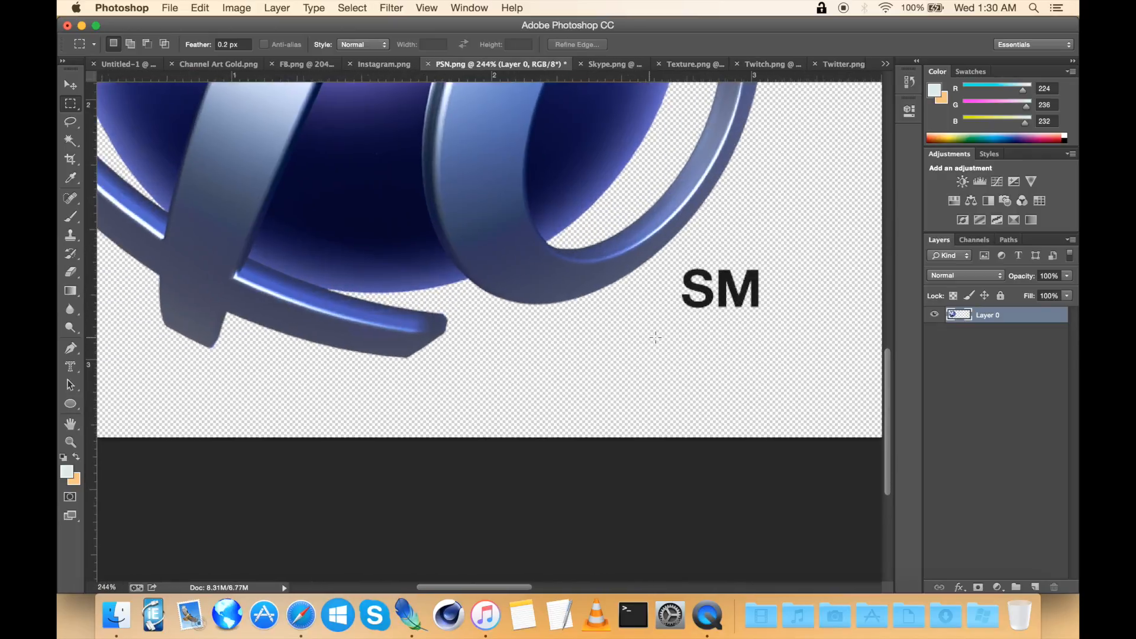
drag(667, 339, 565, 263)
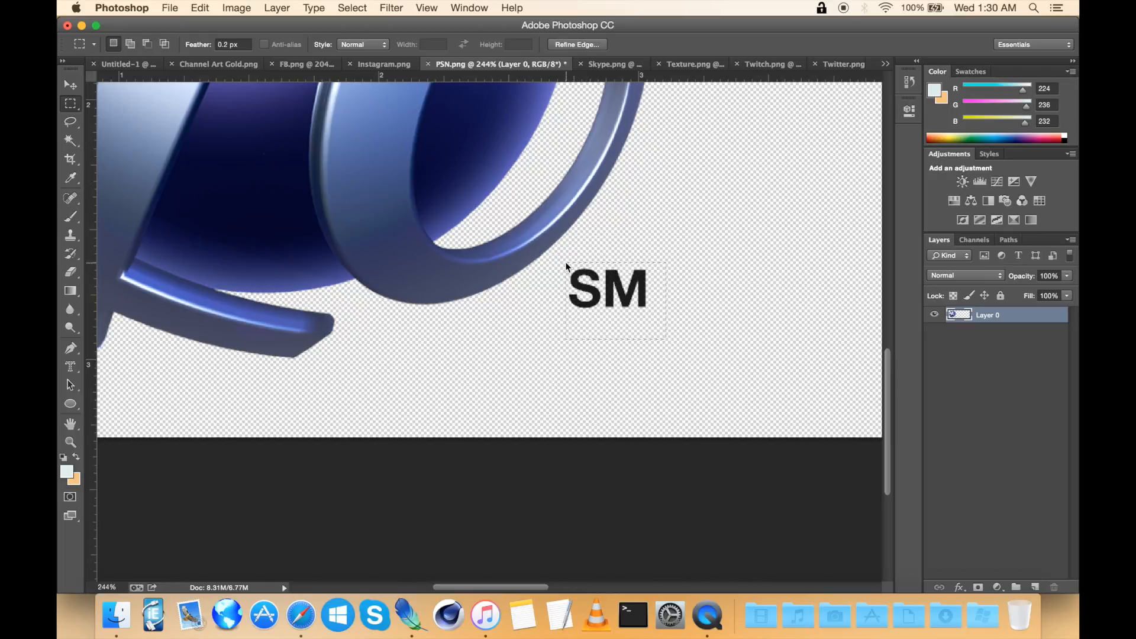
key(Delete)
Step: Deselect, then use Quick Selection to select the PSN logo's front bar and ring
click(672, 330)
scroll(673, 331, down, 5)
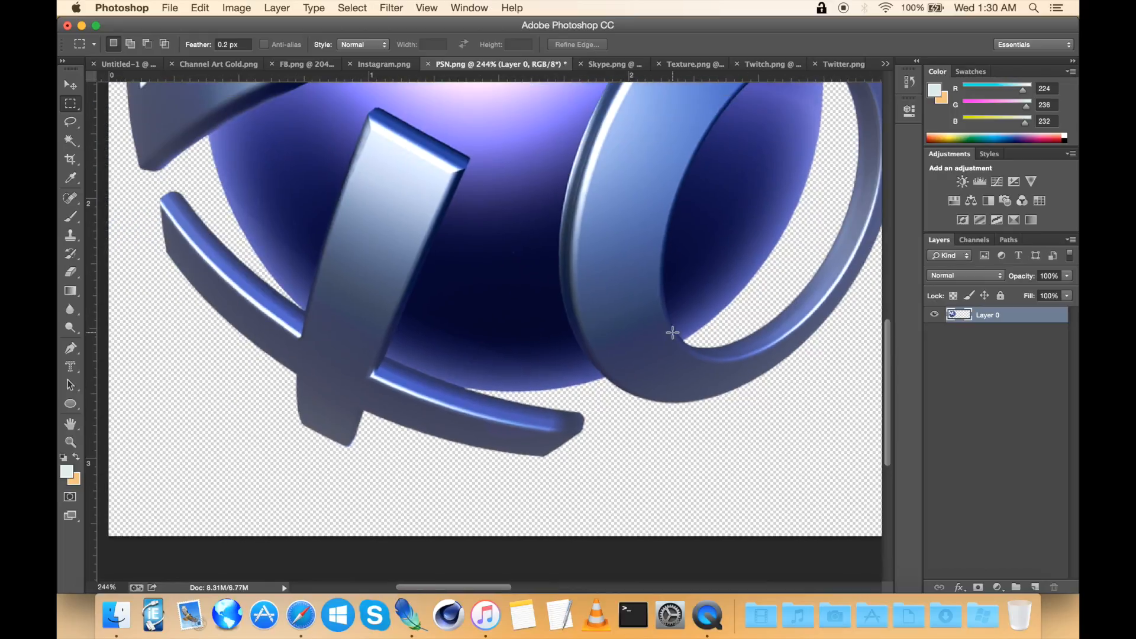
scroll(673, 332, up, 5)
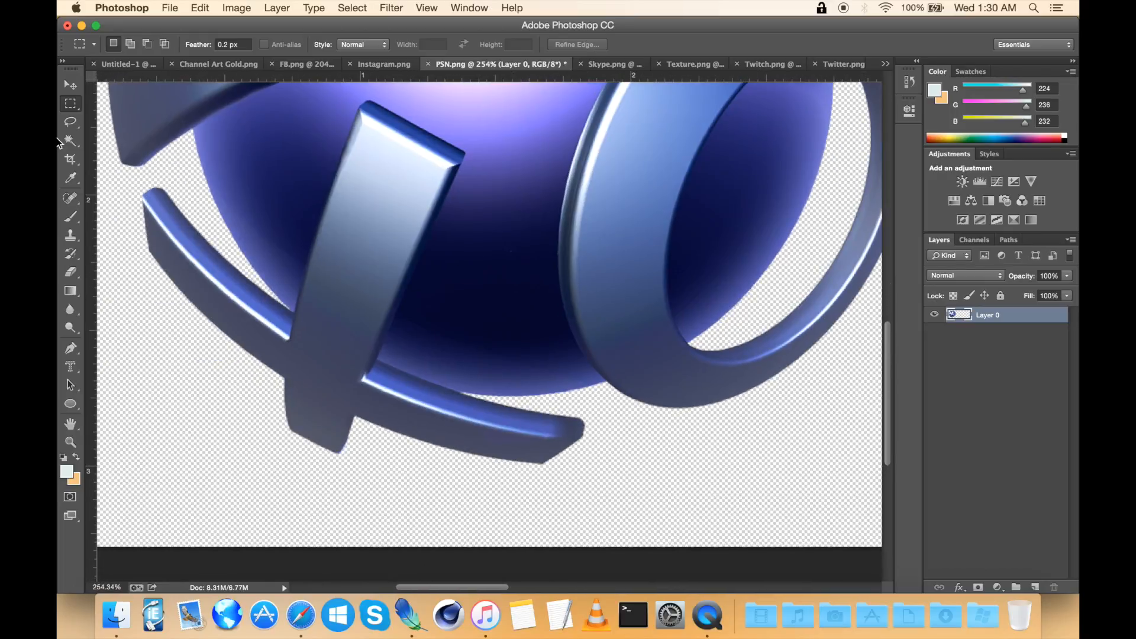
drag(67, 147, 117, 140)
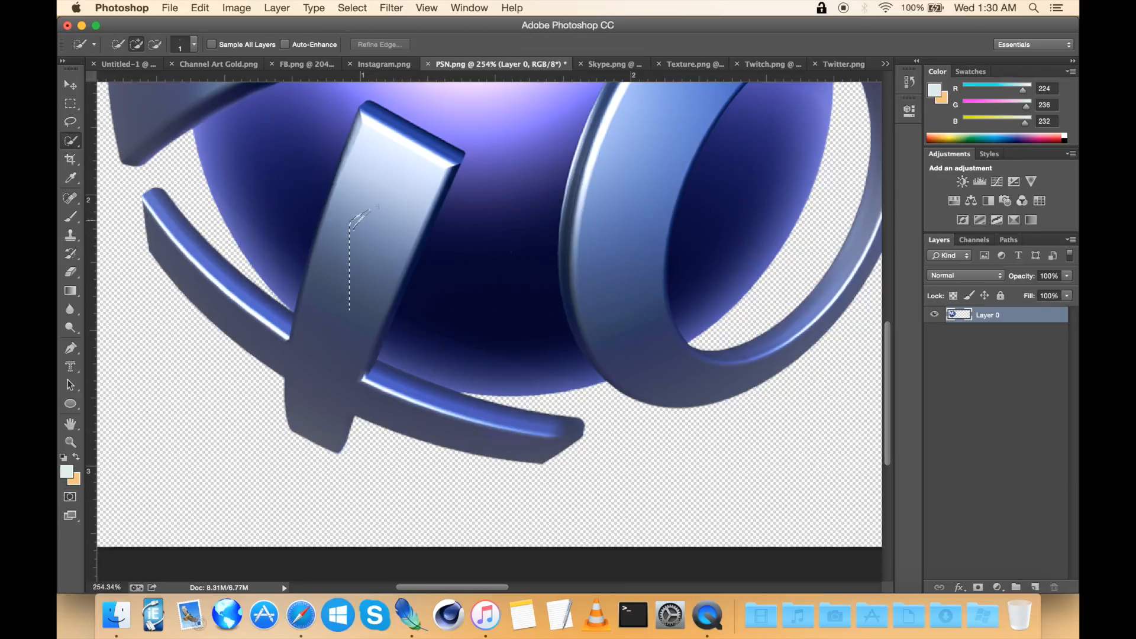
drag(382, 202, 325, 358)
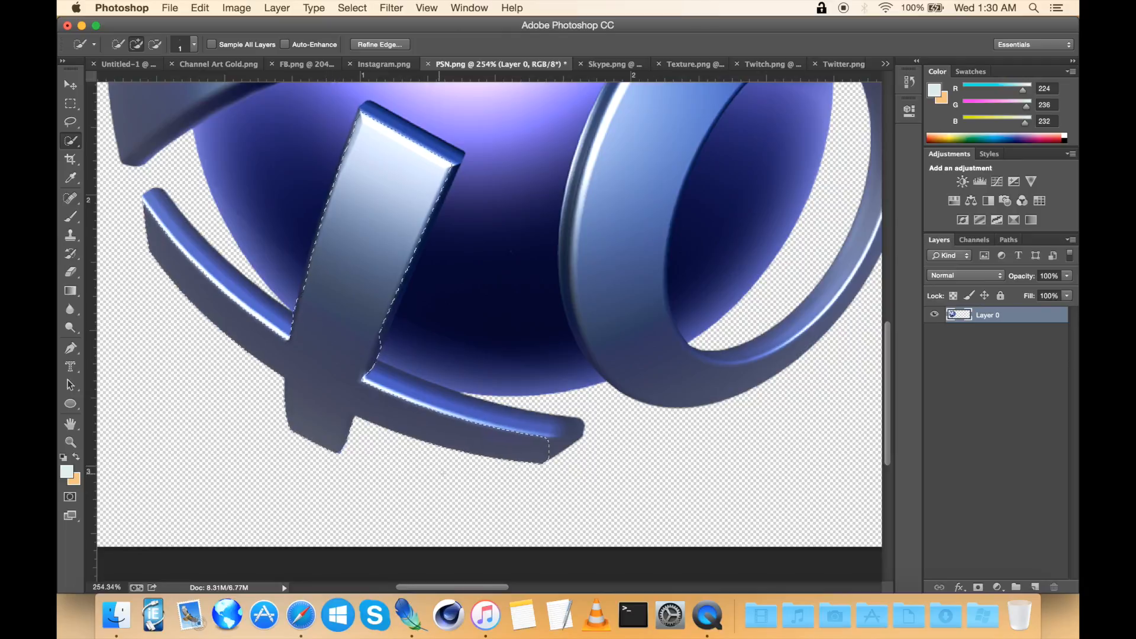
scroll(490, 313, right, 5)
scroll(489, 314, up, 3)
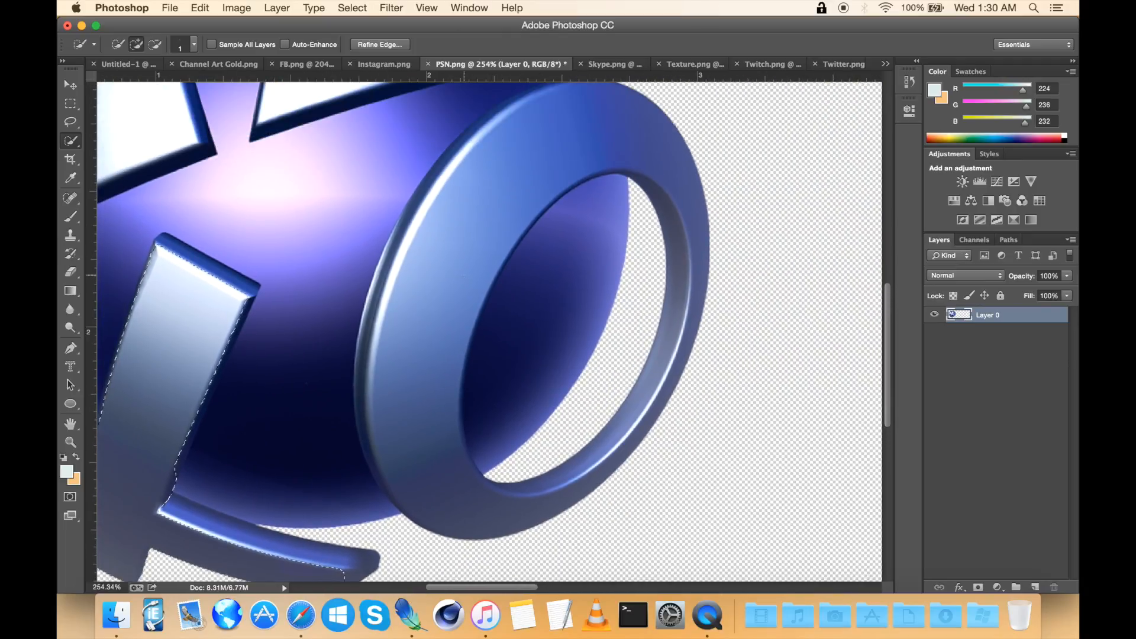
mouse_move(470, 240)
mouse_down()
mouse_move(487, 219)
mouse_move(450, 296)
mouse_up()
scroll(581, 164, up, 5)
scroll(581, 164, right, 3)
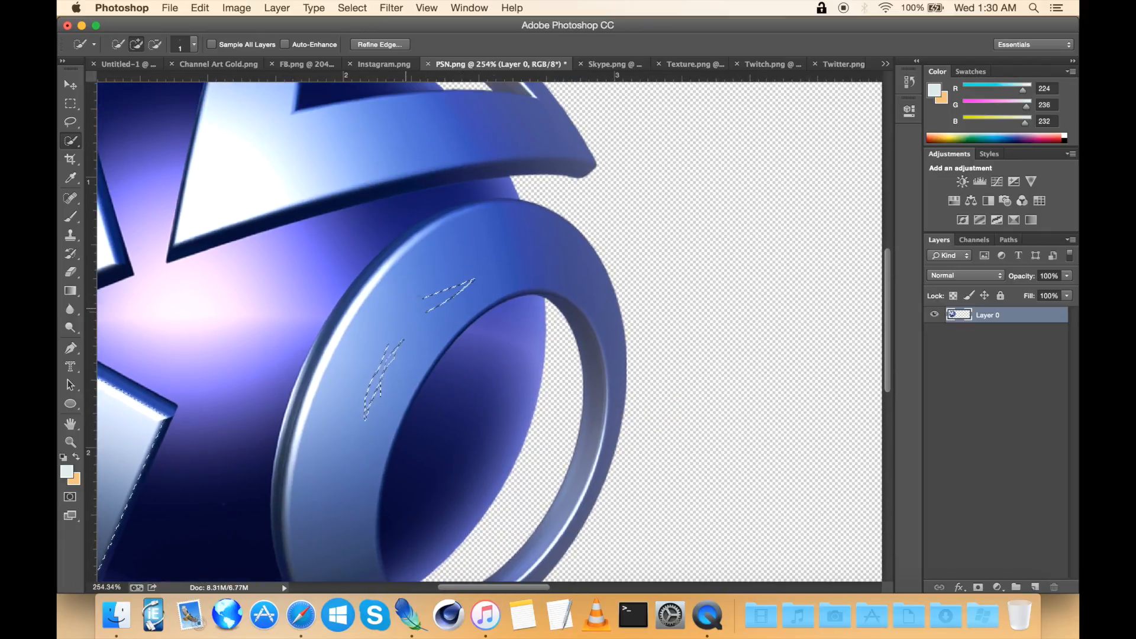
scroll(404, 315, down, 8)
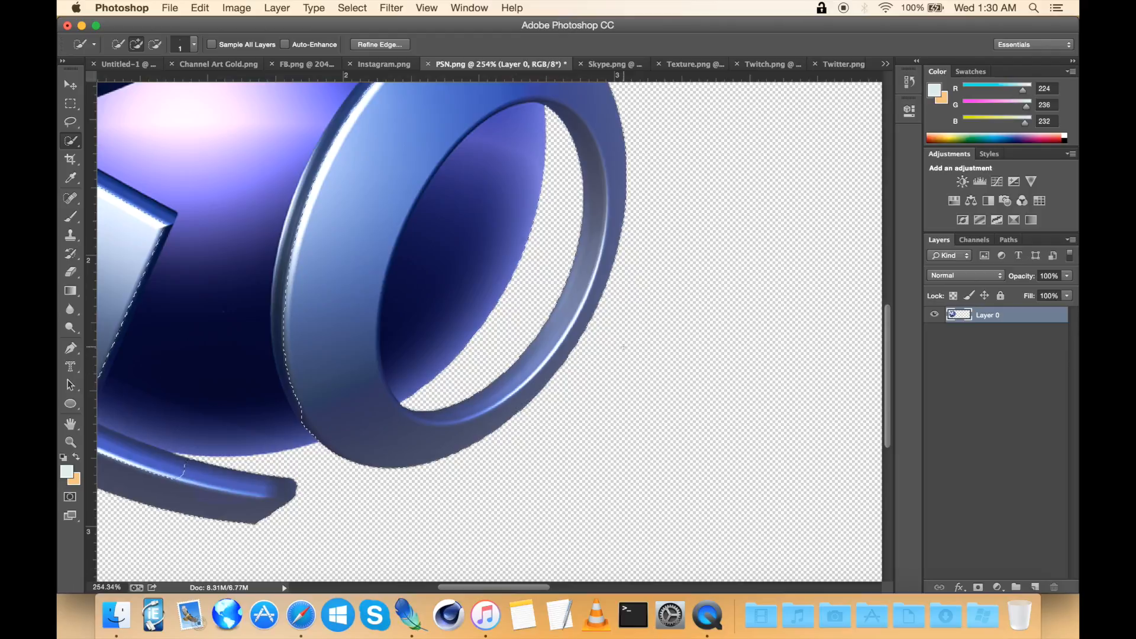
Step: Extend the quick selection along the ring's upper edge where it meets the upper arm
scroll(624, 348, up, 4)
scroll(623, 347, left, 4)
scroll(623, 347, up, 11)
scroll(623, 347, left, 2)
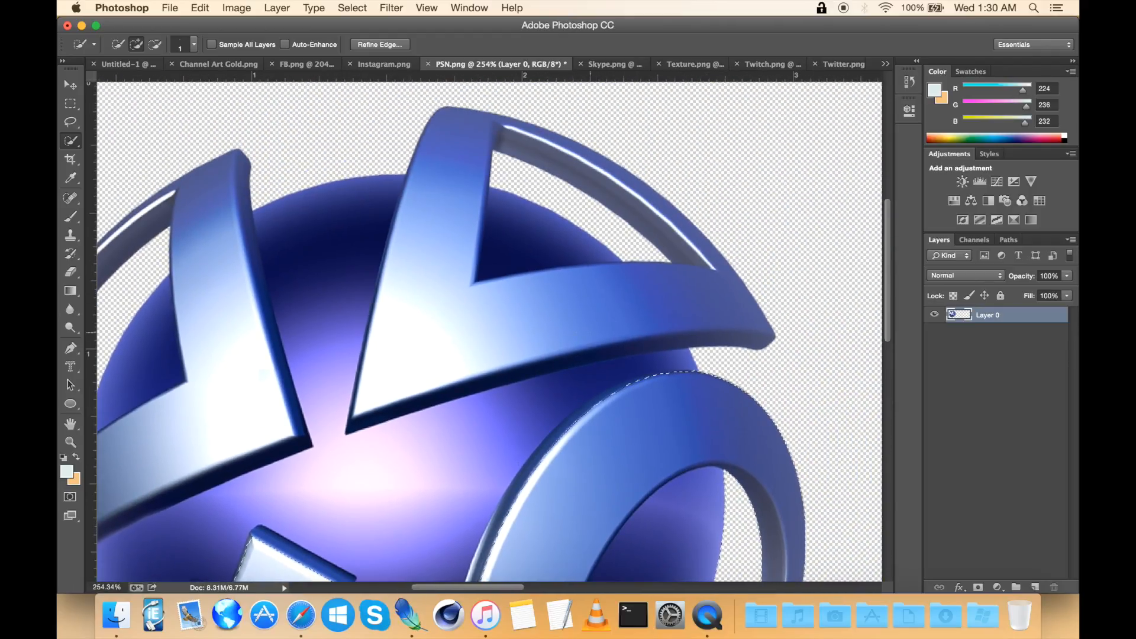
drag(496, 316, 446, 320)
drag(435, 242, 450, 127)
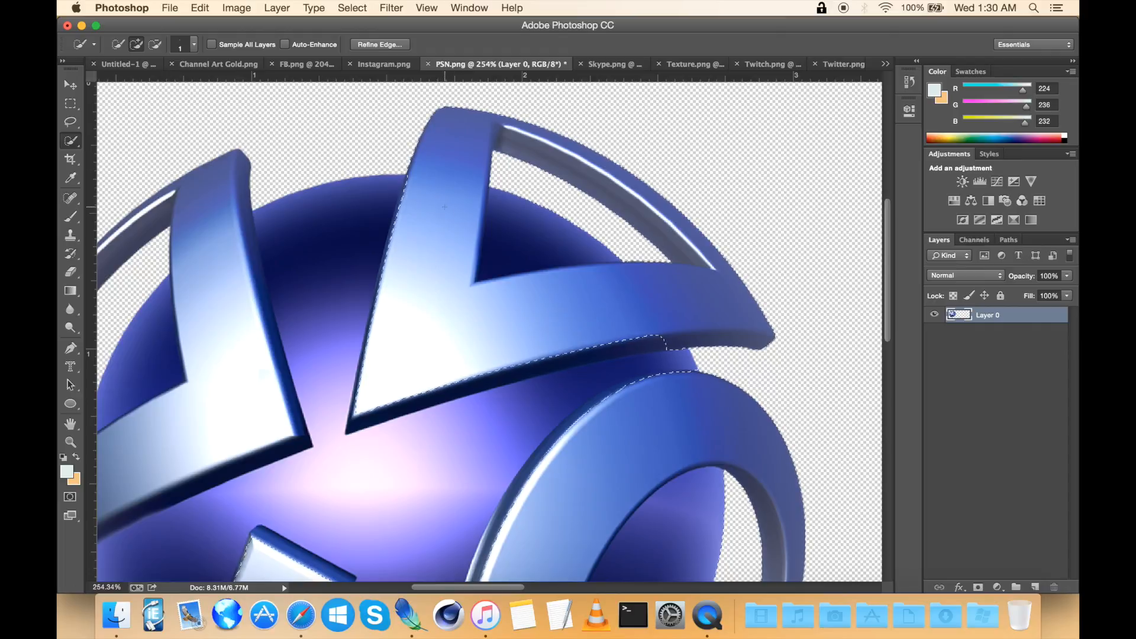
scroll(444, 206, left, 10)
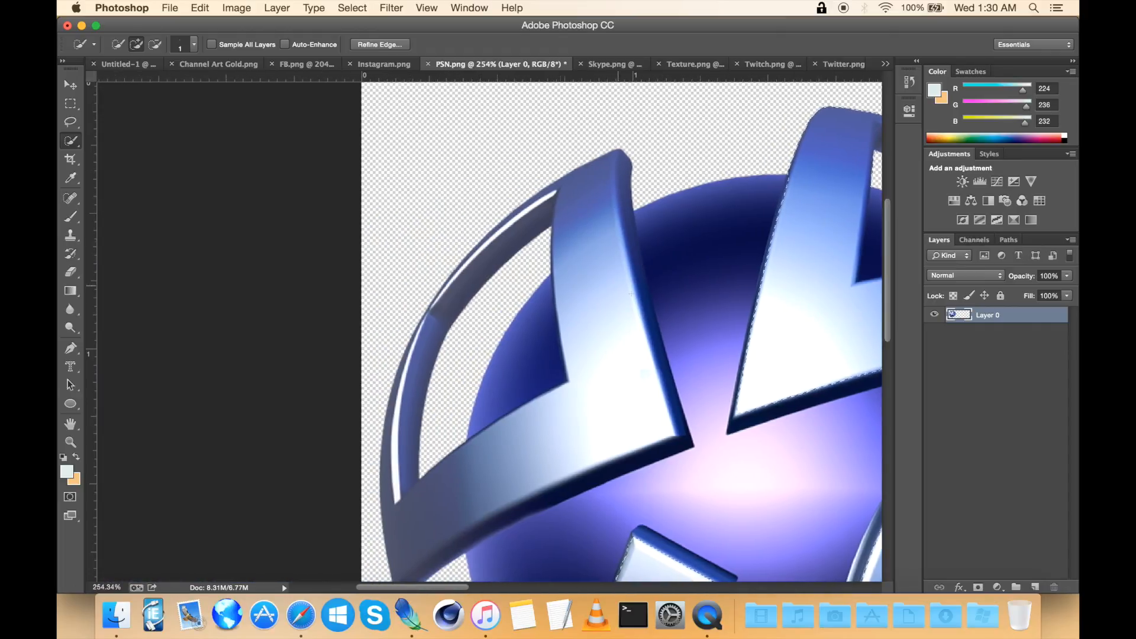
scroll(631, 293, right, 3)
scroll(631, 293, down, 2)
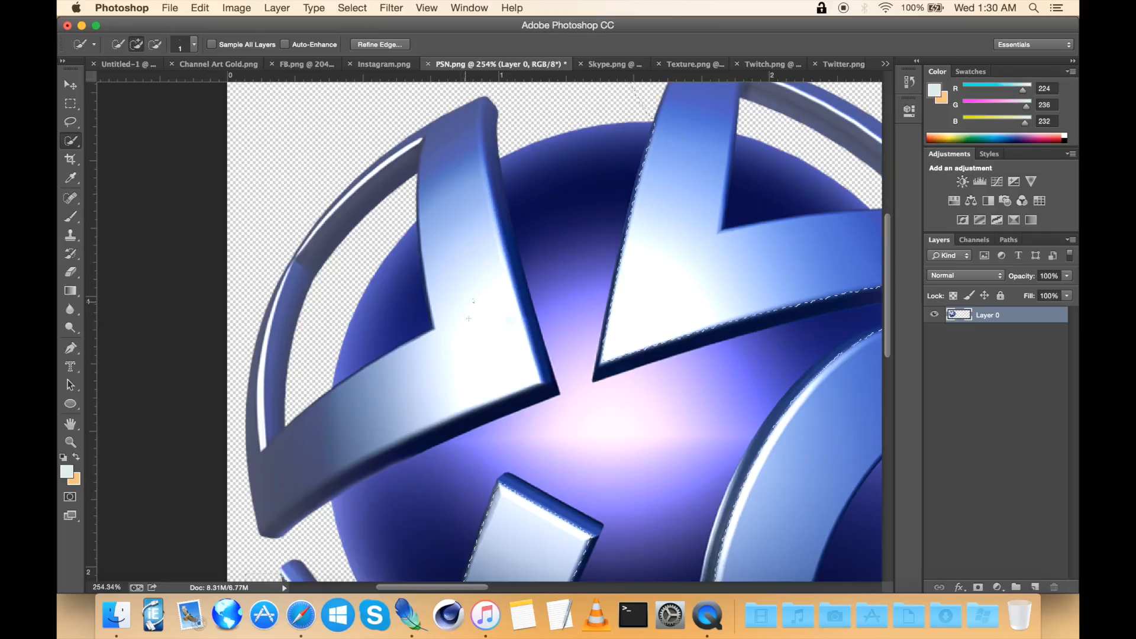
Step: Deselect, reselect the front bar and ring, and copy them
key(super+d)
key(shift+super+d)
scroll(472, 345, down, 3)
scroll(472, 345, right, 3)
key(super+c)
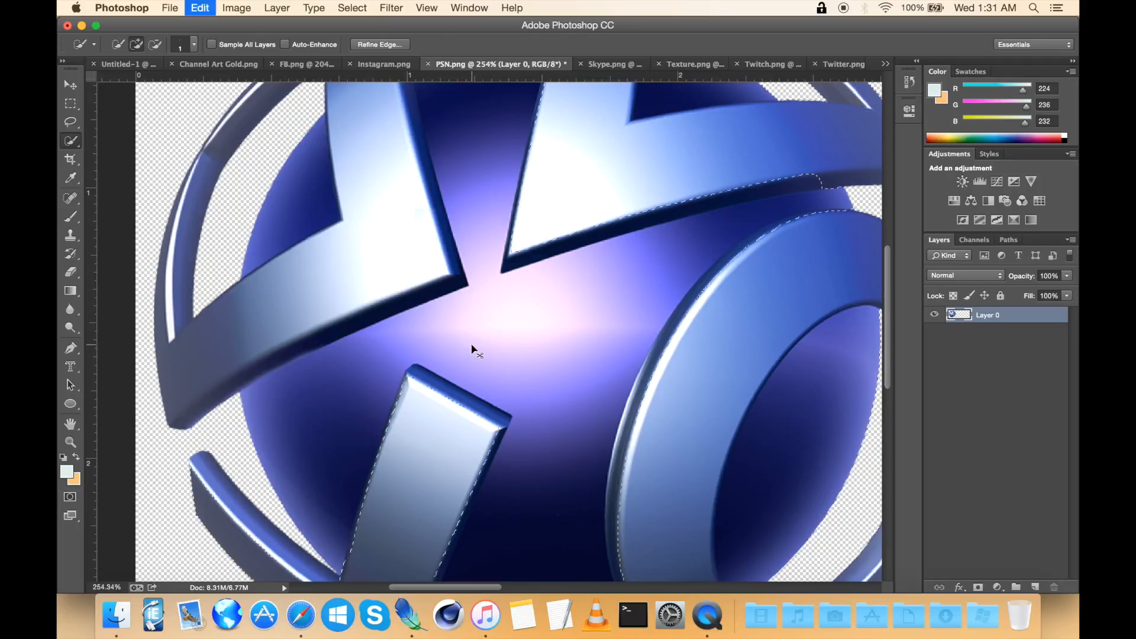
Step: Paste the copied bar and ring into the PSN image as a new layer
scroll(472, 344, right, 5)
scroll(472, 345, down, 1)
scroll(472, 345, down, 5)
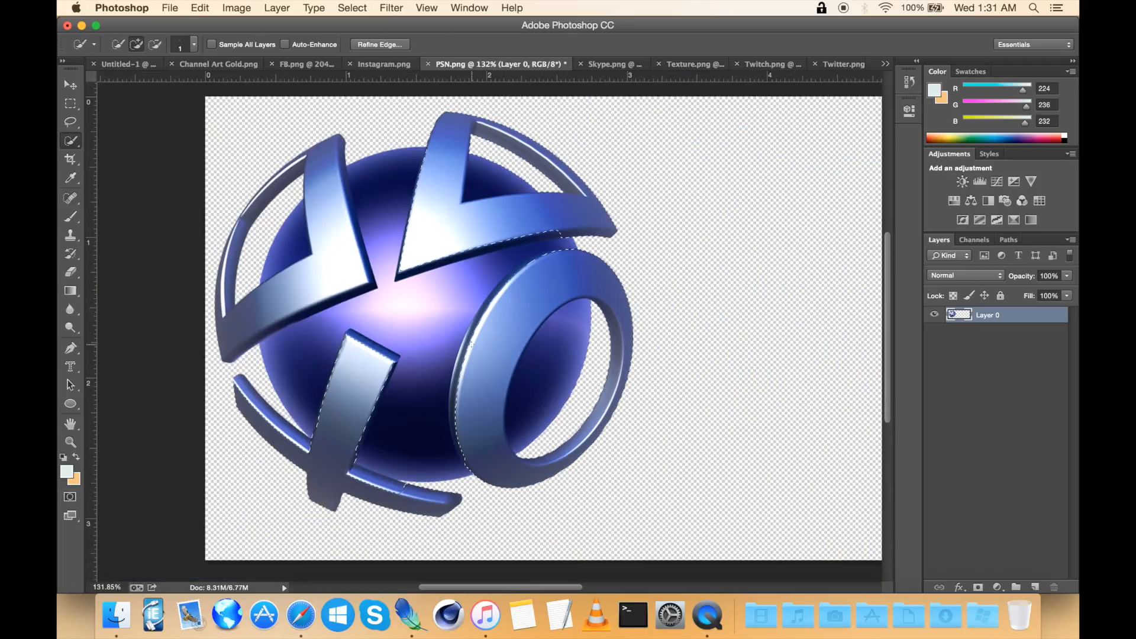
scroll(472, 345, right, 10)
scroll(471, 345, down, 1)
key(super+v)
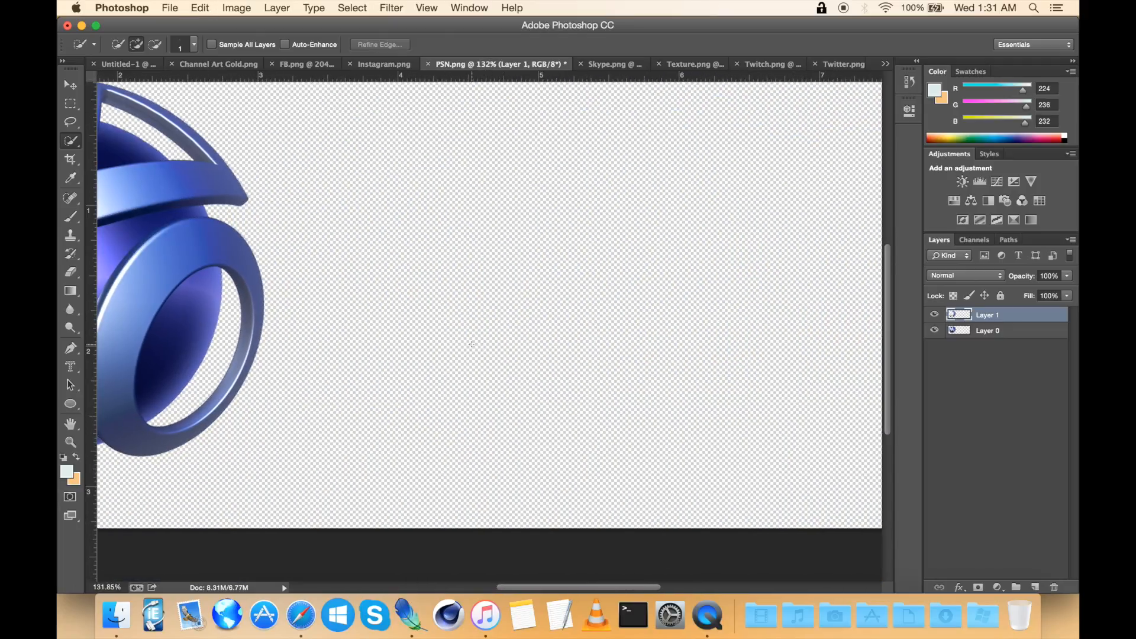
Step: Free Transform the pasted bar and ring layer to move it right, clear of the original logo
scroll(472, 345, right, 4)
scroll(471, 345, up, 2)
scroll(471, 344, down, 4)
click(72, 86)
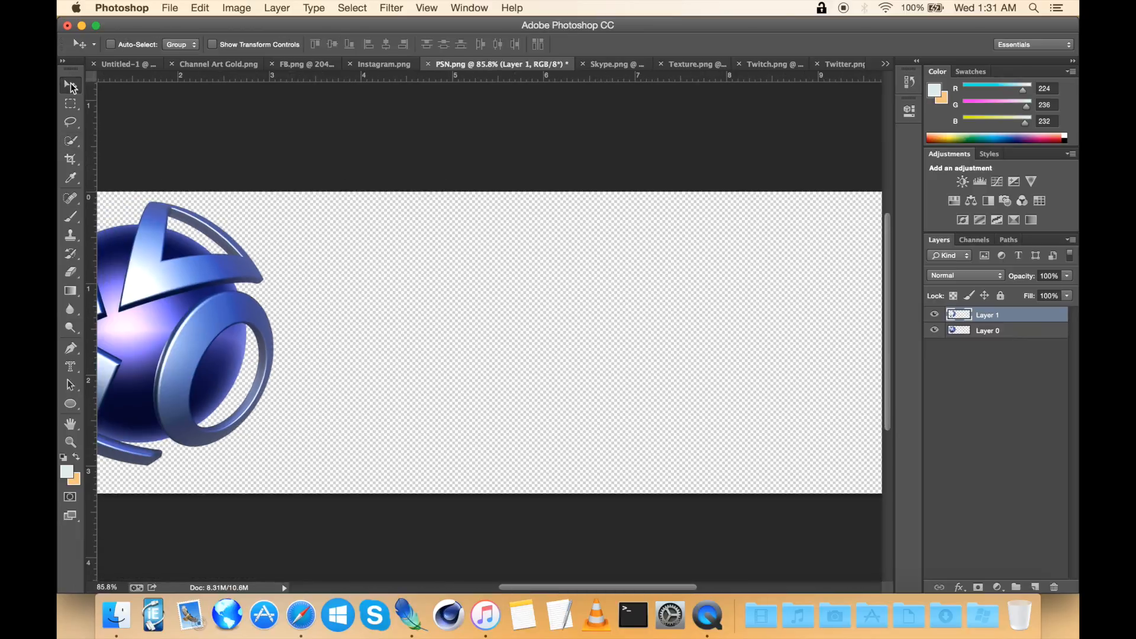
key(super+t)
drag(263, 276, 621, 278)
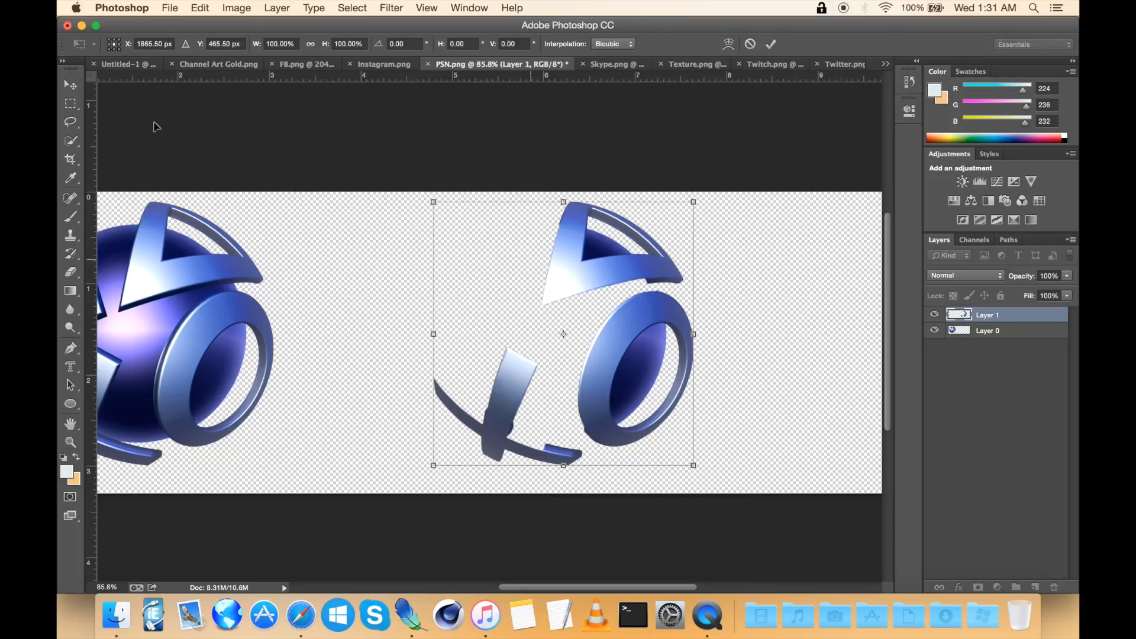
key(Return)
Step: Erase leftover fragments along the pasted bar's edge with the Eraser tool
scroll(428, 290, up, 5)
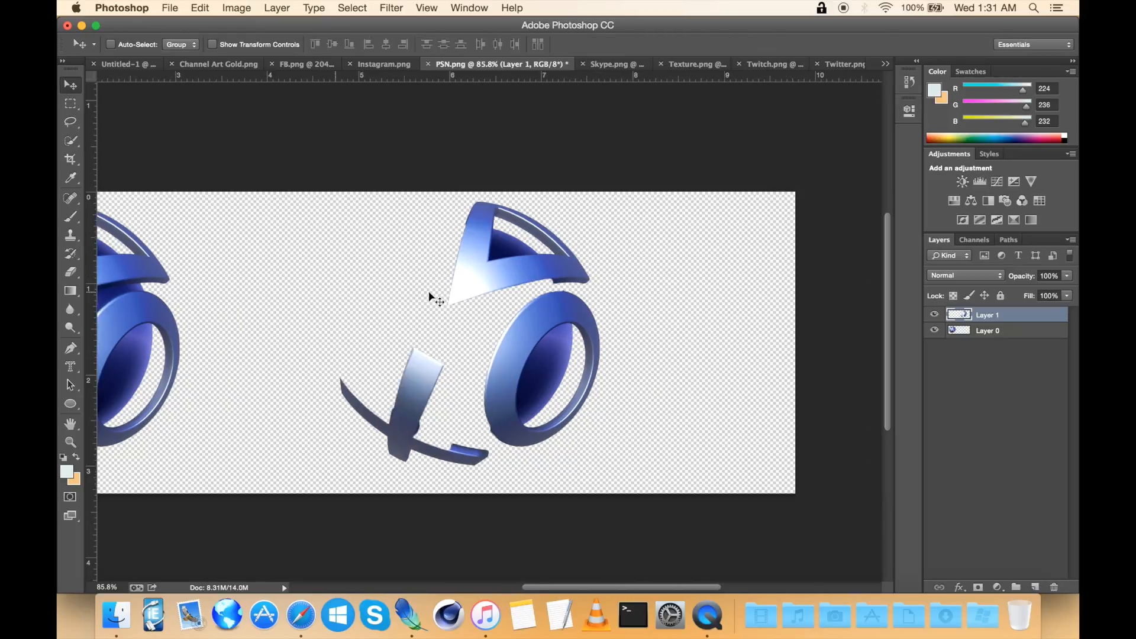
scroll(429, 290, down, 5)
scroll(432, 300, up, 5)
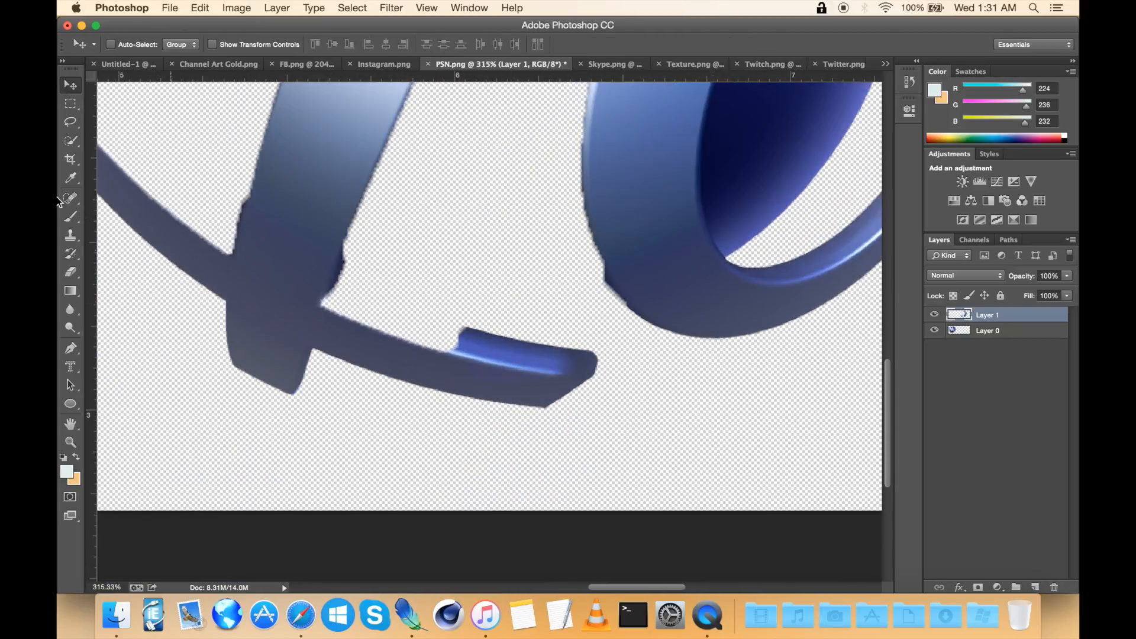
click(71, 272)
scroll(357, 265, up, 4)
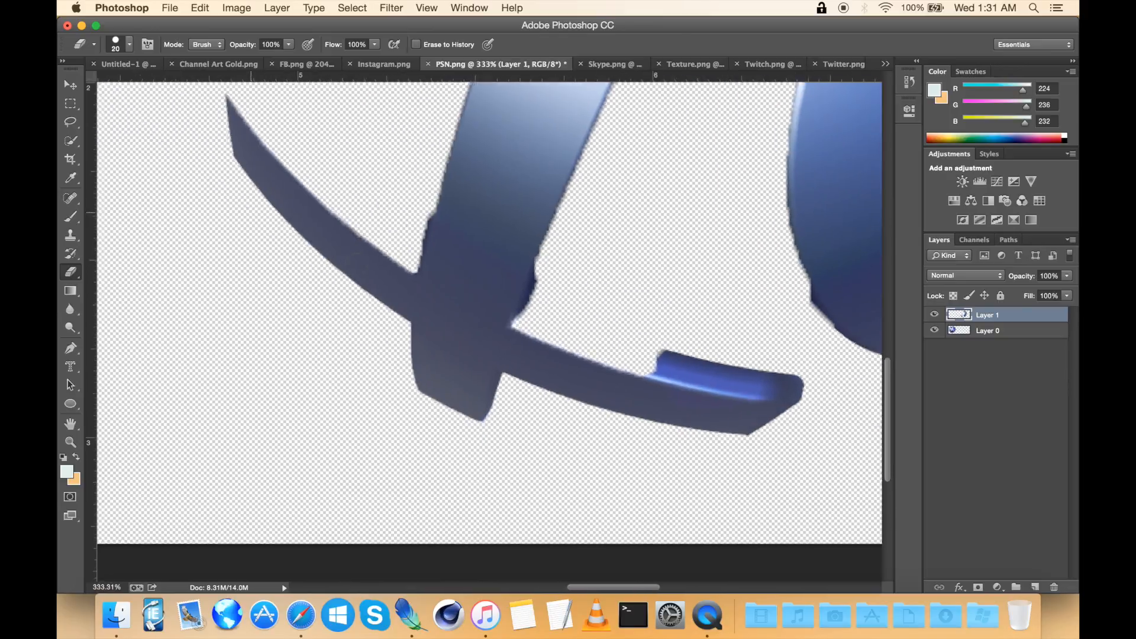
scroll(356, 265, up, 1)
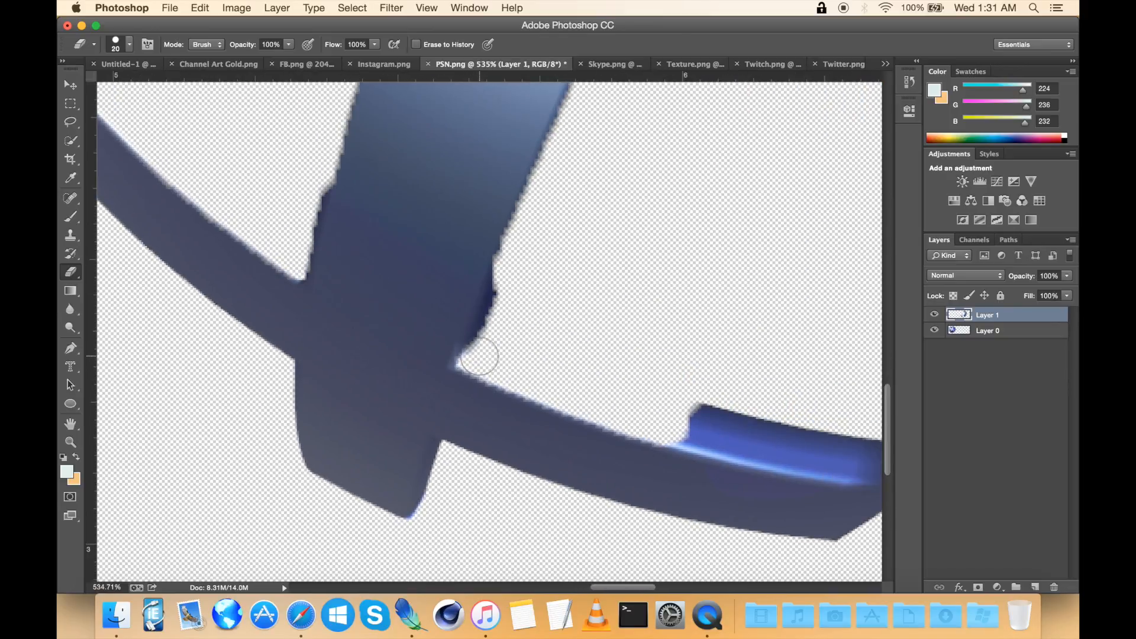
shift+click(519, 251)
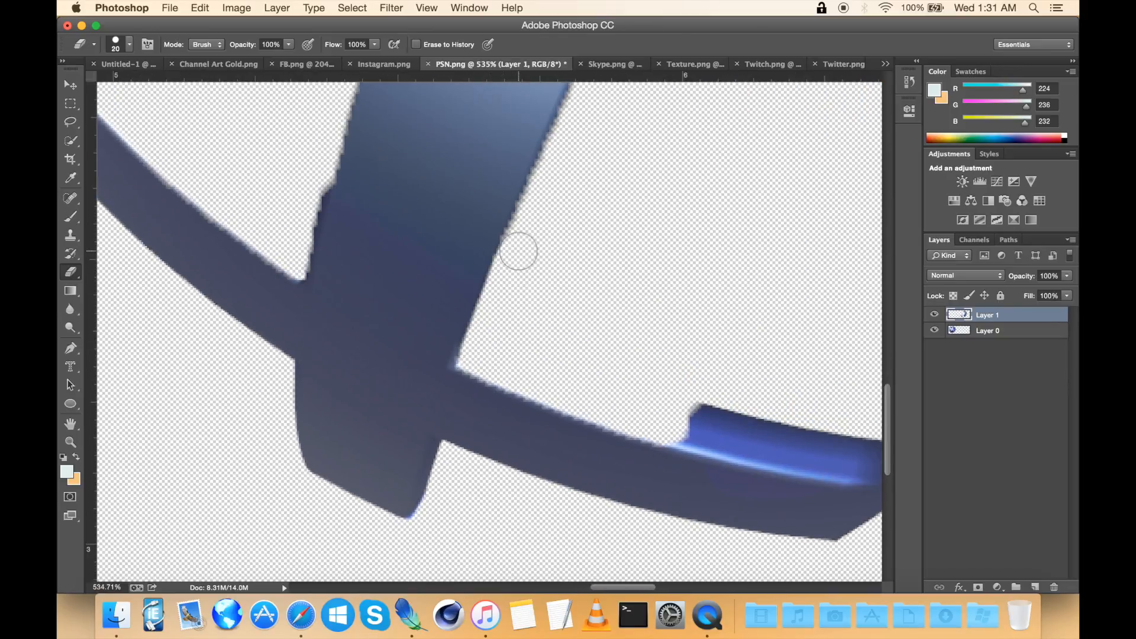
Step: Erase the raised highlighted piece from the lower arc of the pasted layer
scroll(651, 272, right, 5)
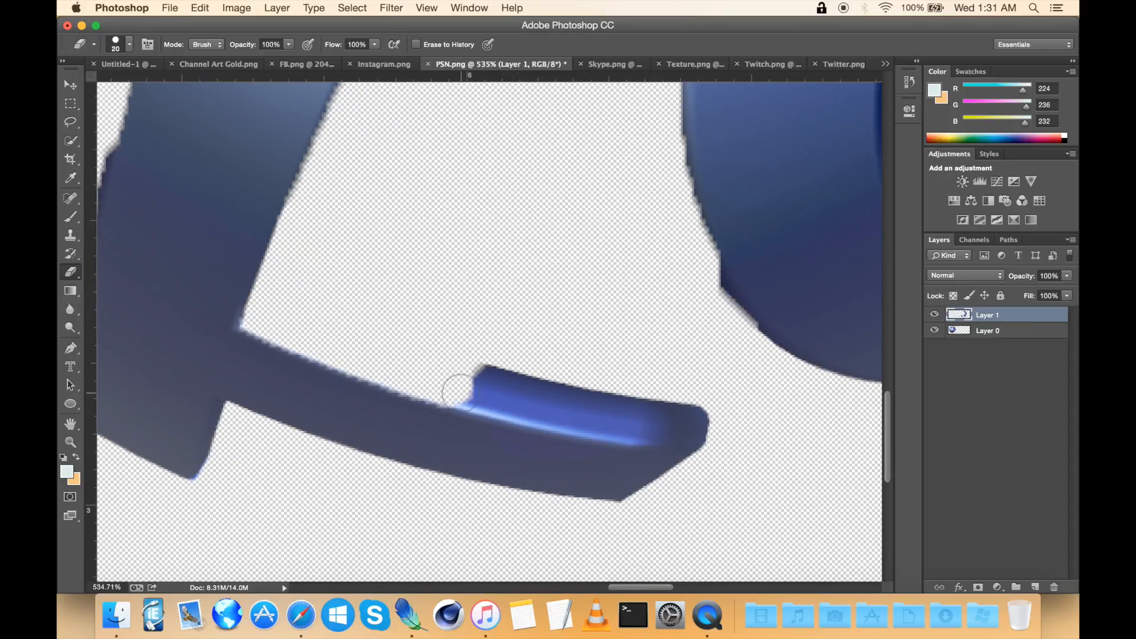
click(456, 390)
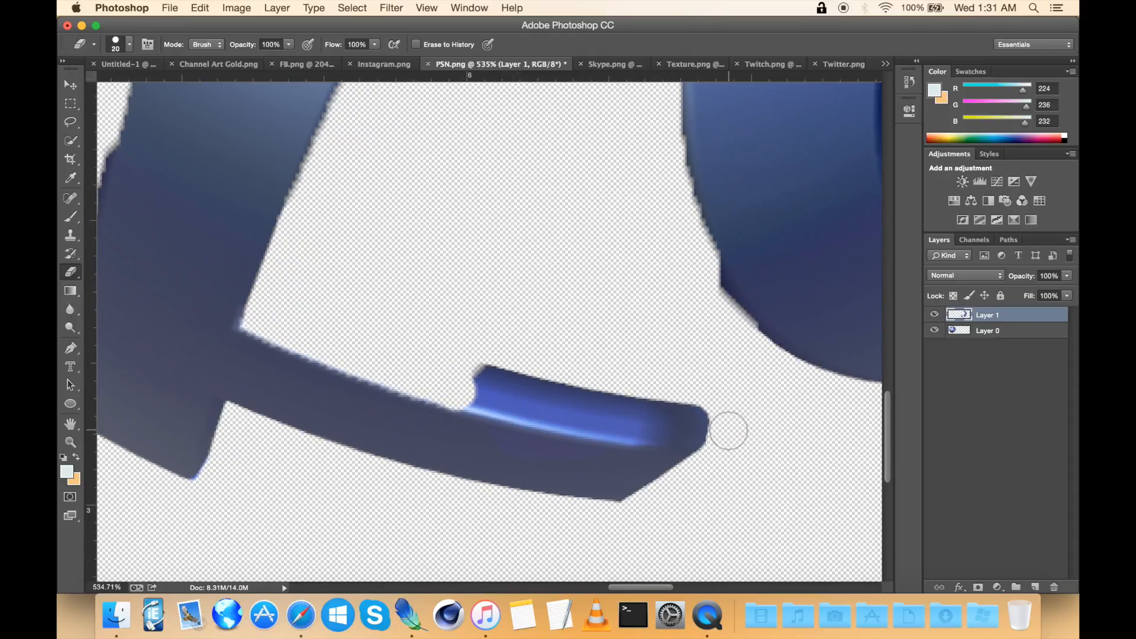
shift+click(713, 446)
click(482, 375)
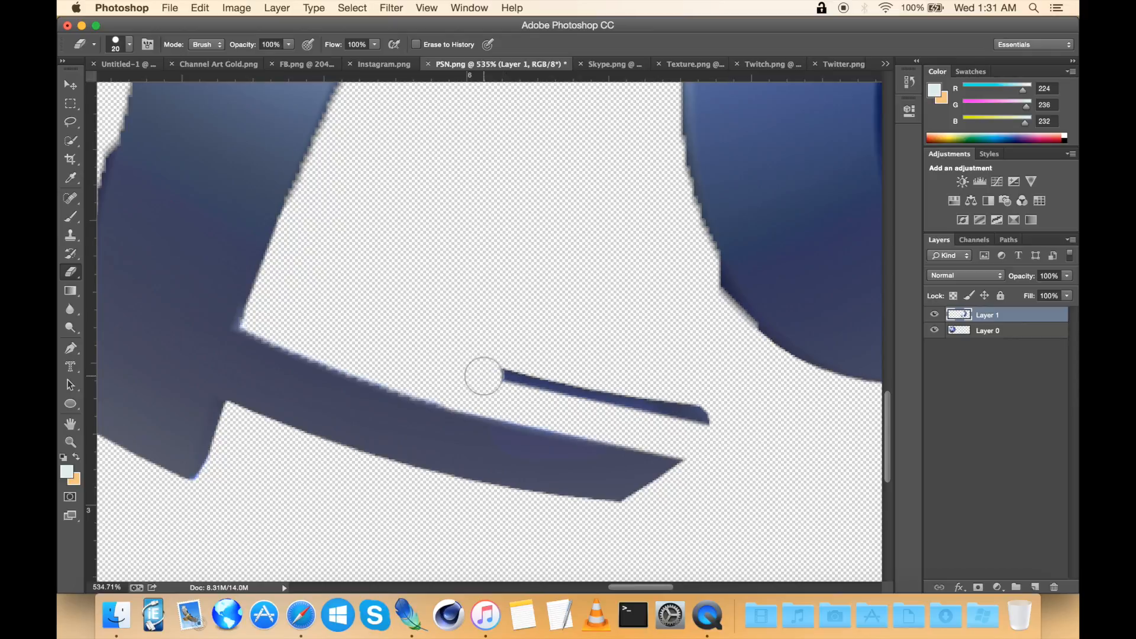
shift+click(712, 408)
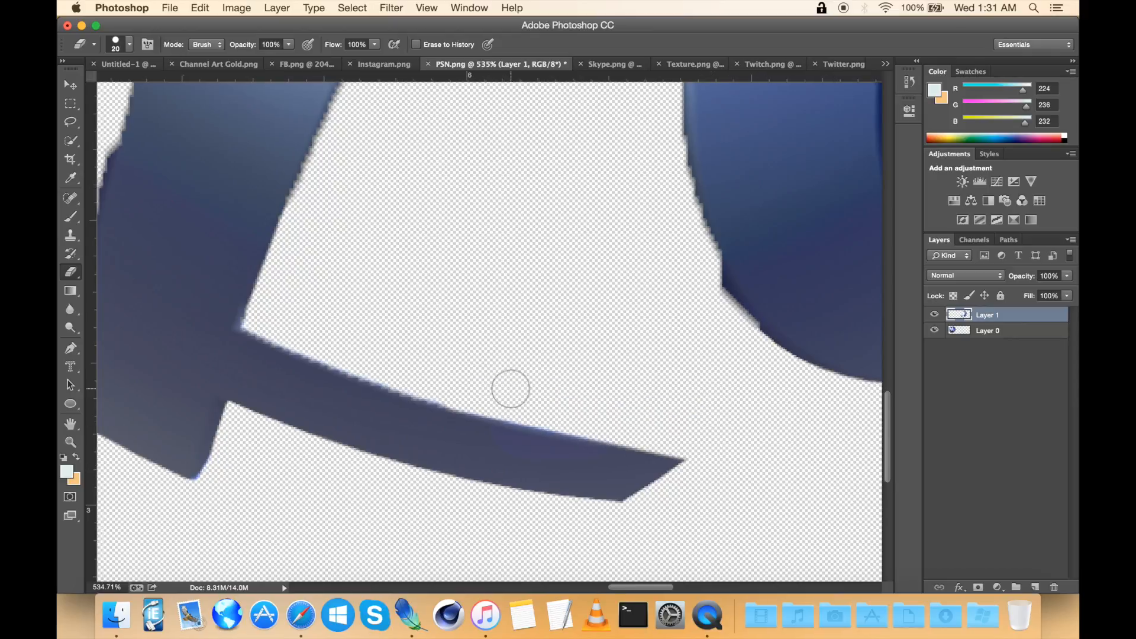
Step: Erase stray fragments along the outer edges of the pasted bar and ring with the Eraser tool
scroll(510, 389, left, 5)
scroll(510, 388, up, 2)
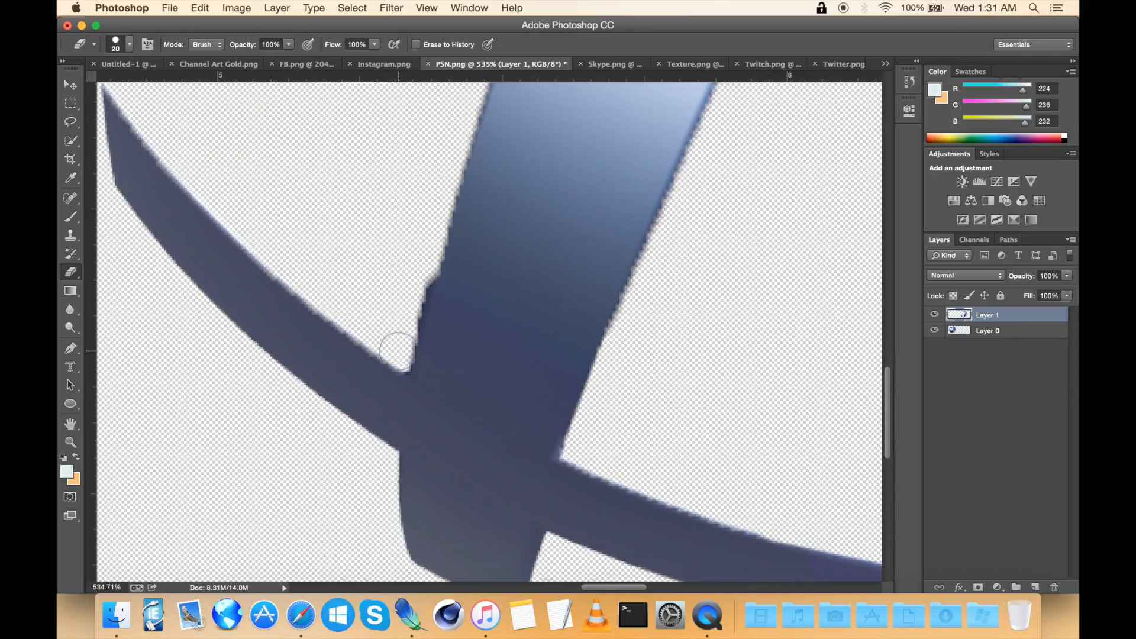
shift+click(444, 174)
scroll(444, 173, up, 10)
scroll(445, 174, right, 2)
scroll(444, 173, right, 12)
scroll(445, 173, down, 2)
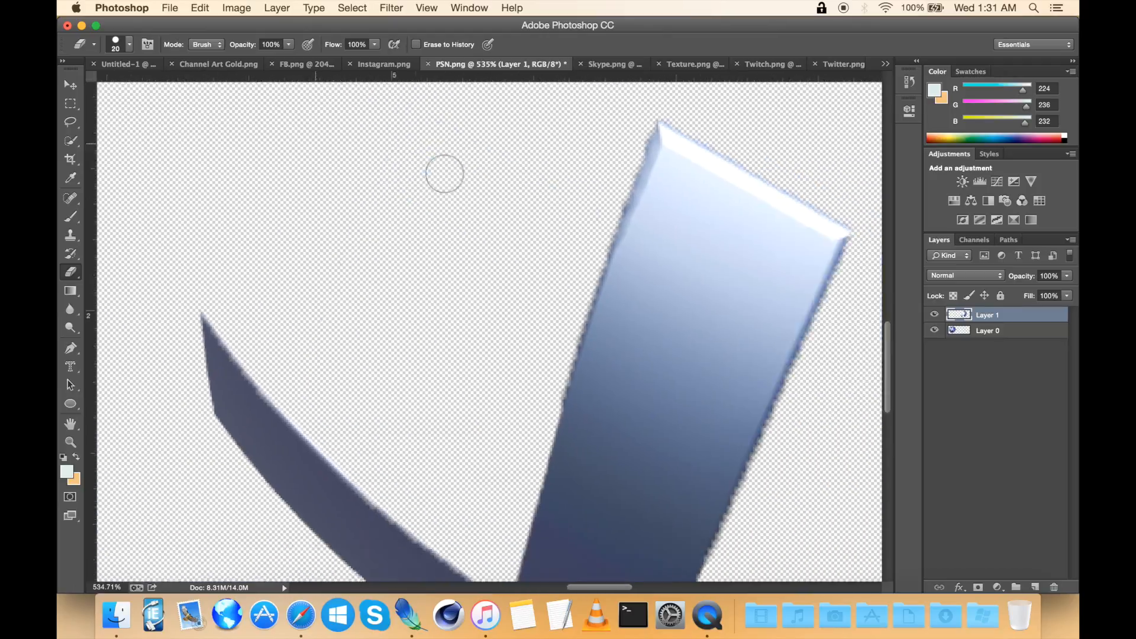
scroll(445, 174, down, 5)
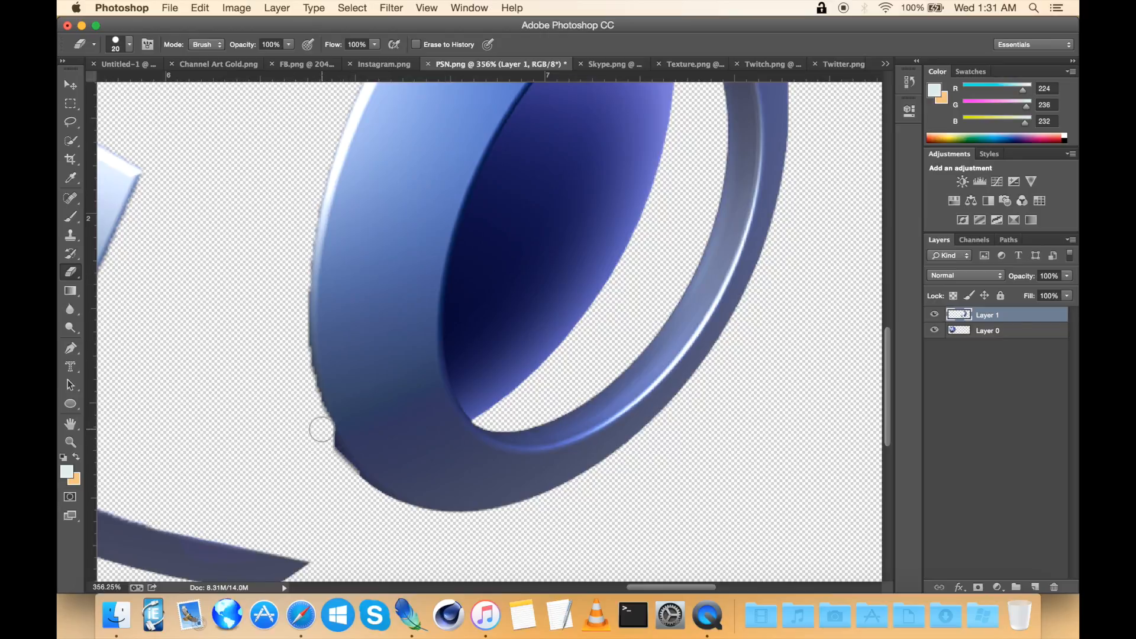
shift+click(345, 476)
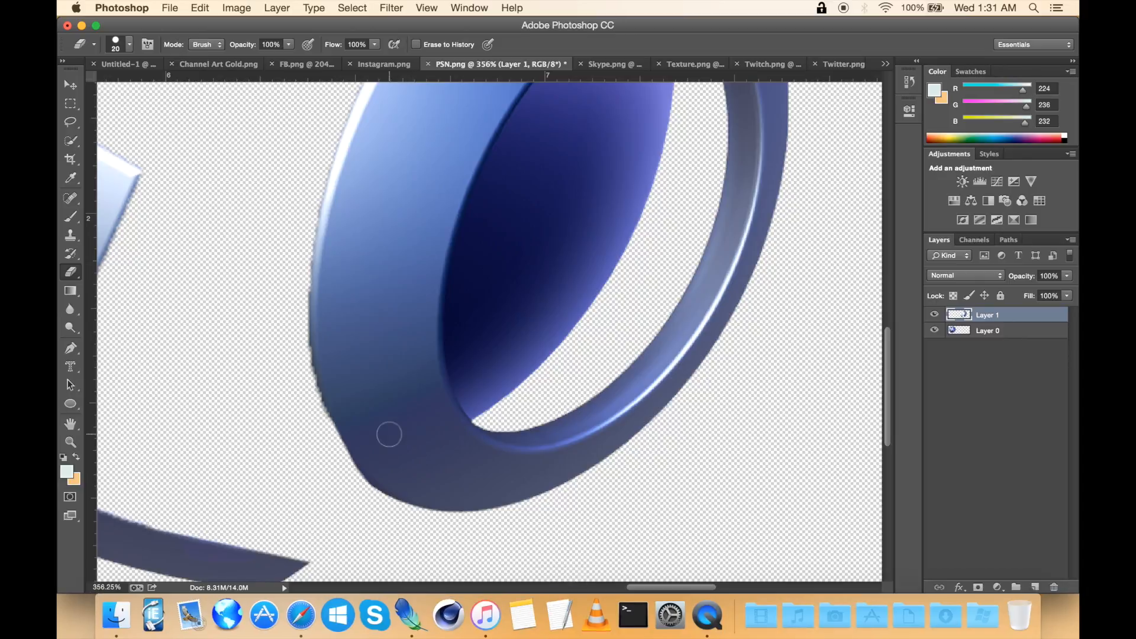
Step: Select the leftover sphere piece inside the pasted ring's hole with Quick Selection, delete it and deselect
scroll(279, 386, up, 6)
scroll(279, 386, down, 5)
scroll(279, 386, left, 2)
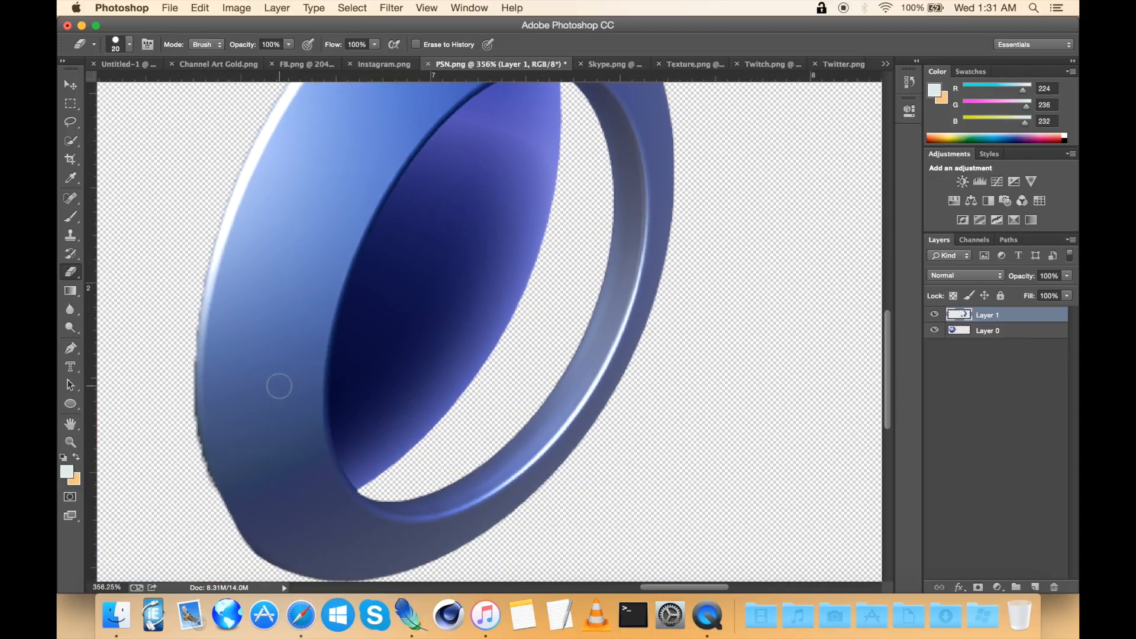
scroll(279, 386, up, 4)
scroll(280, 386, down, 5)
click(74, 141)
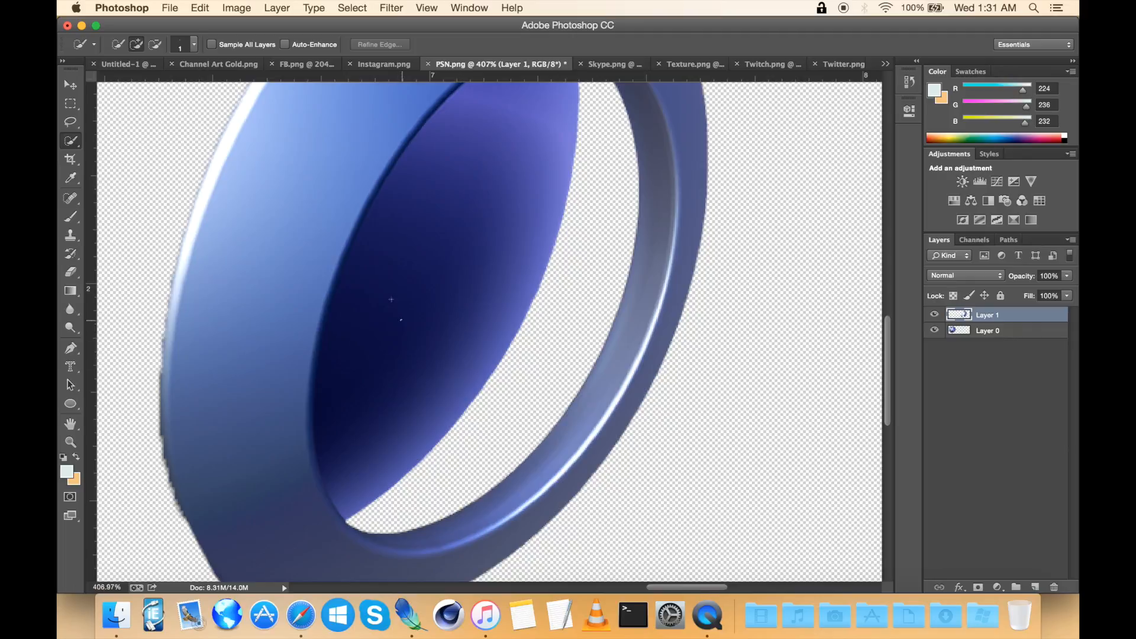
drag(422, 259, 426, 278)
key(Delete)
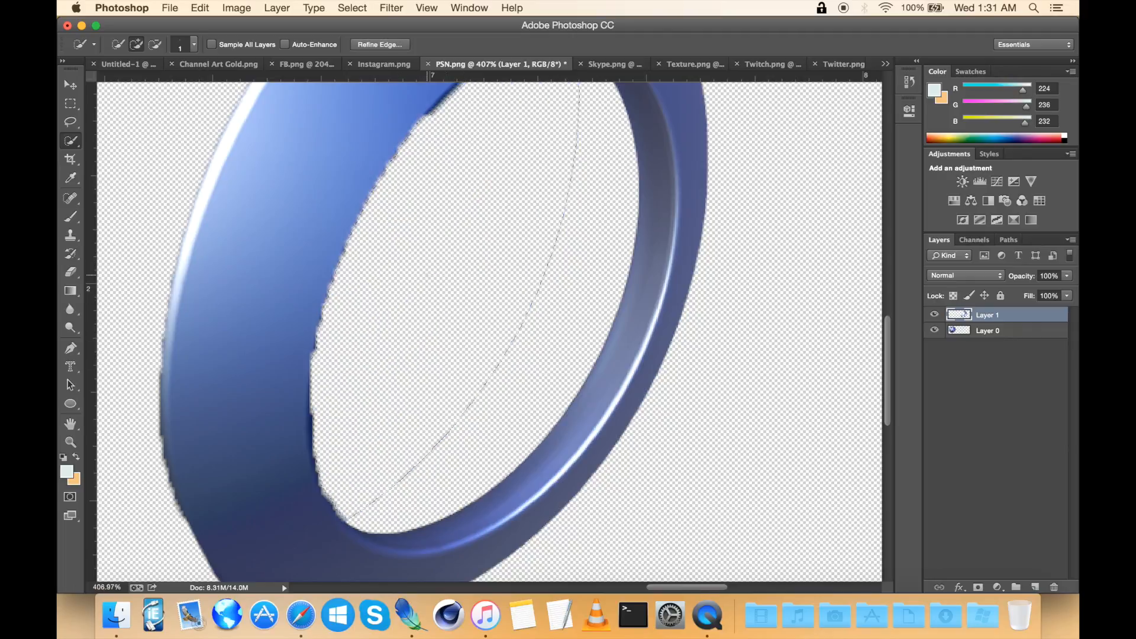
right_click(429, 272)
click(456, 280)
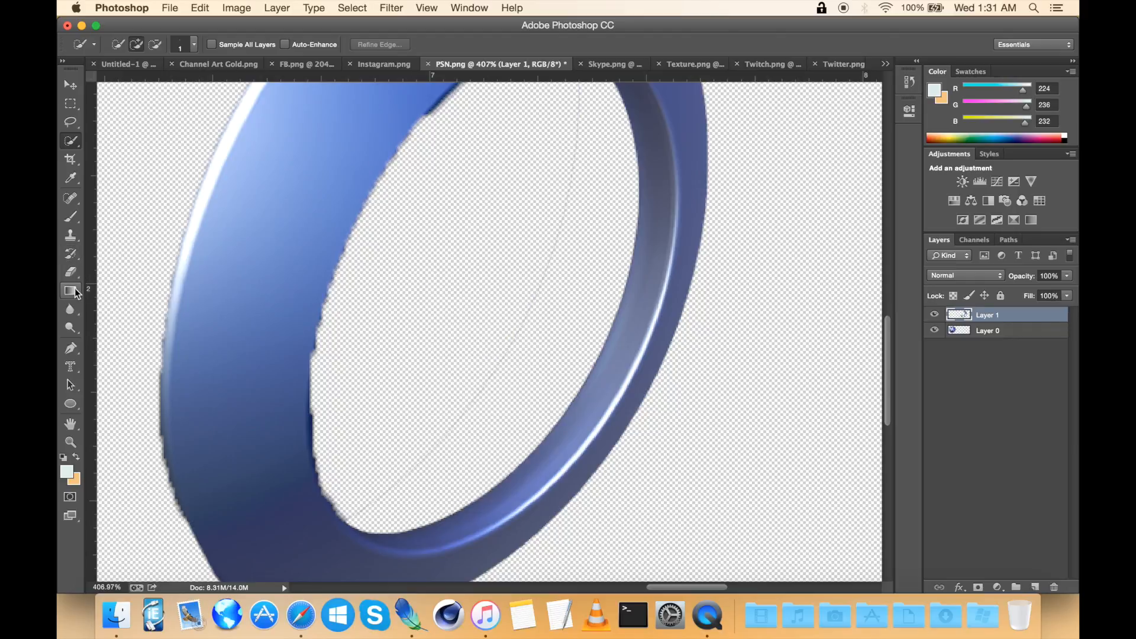
Step: Erase the remaining bits along the inner edge of the pasted ring
click(72, 273)
drag(325, 413, 335, 474)
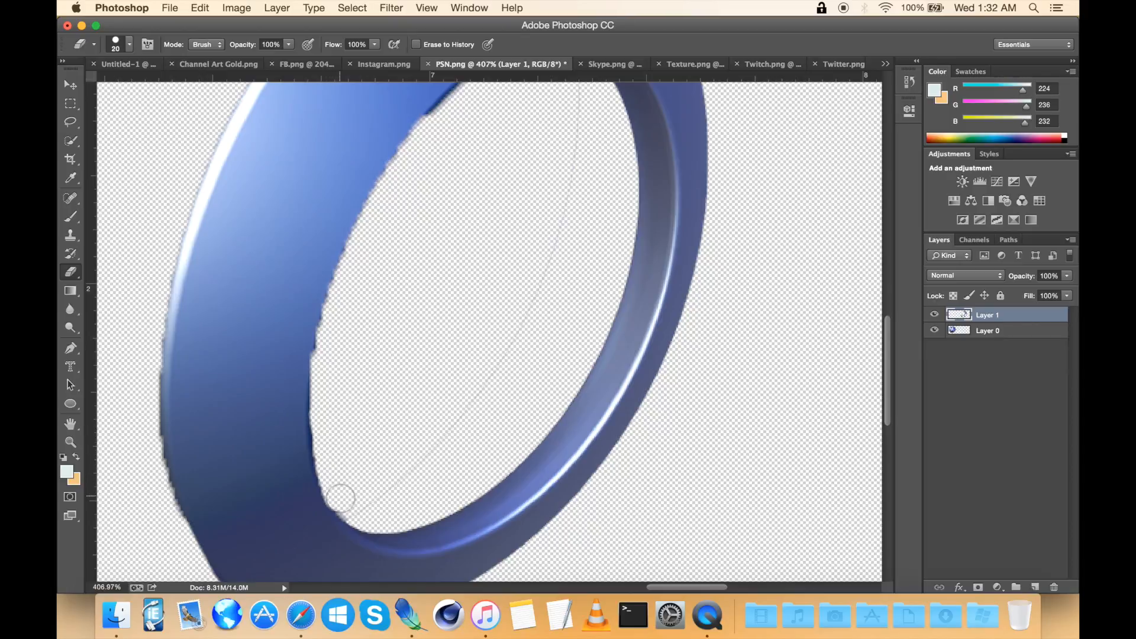
scroll(354, 509, up, 5)
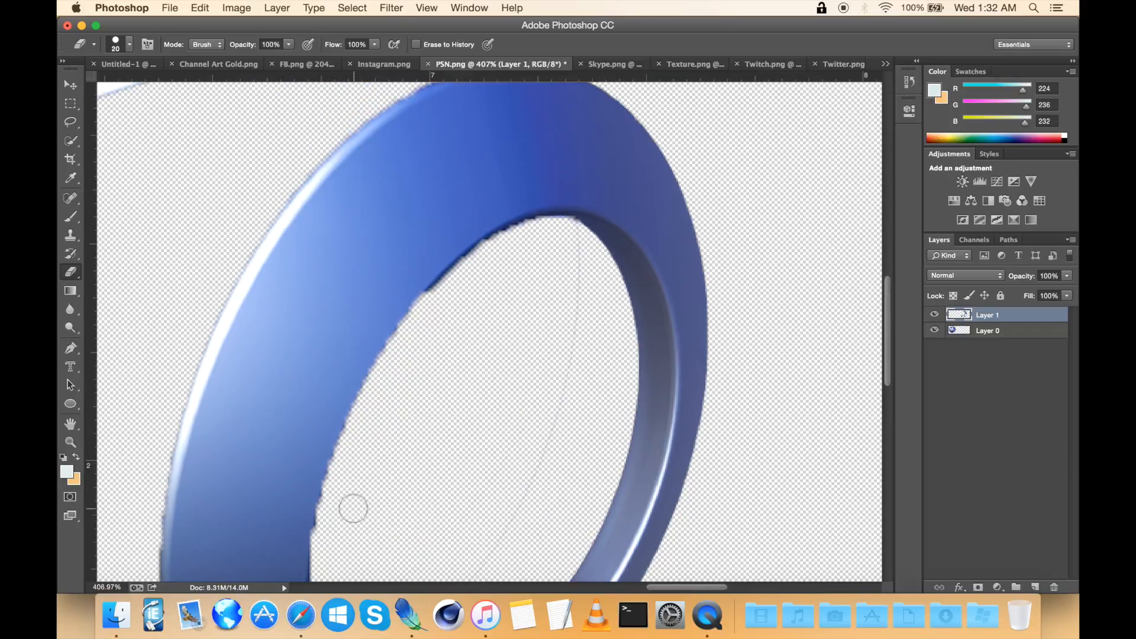
click(70, 107)
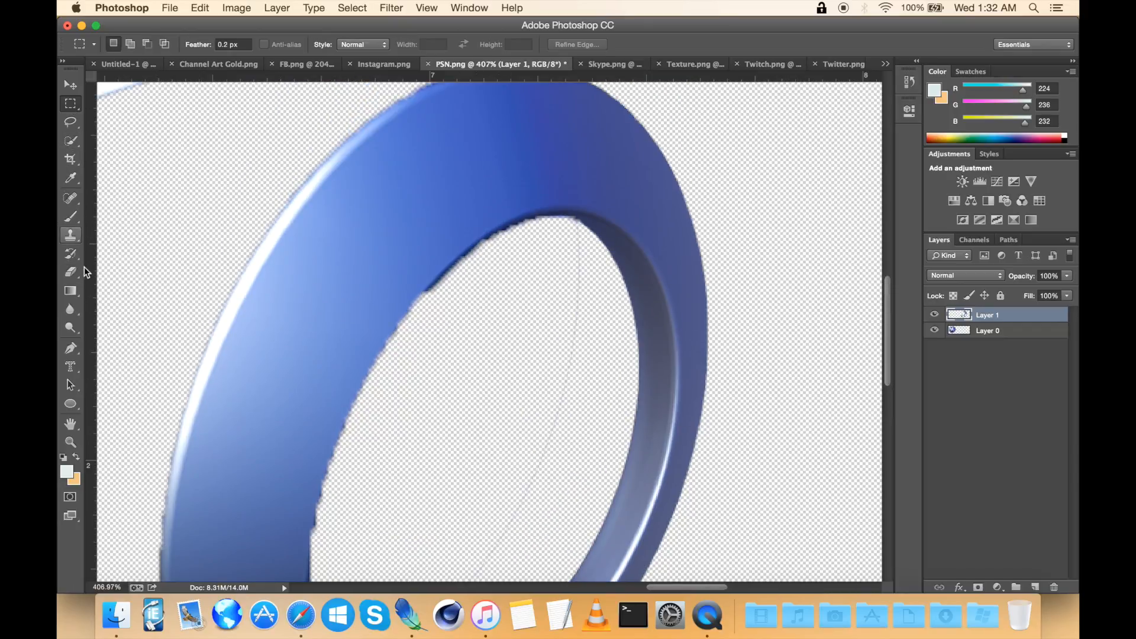
click(71, 272)
scroll(507, 310, down, 5)
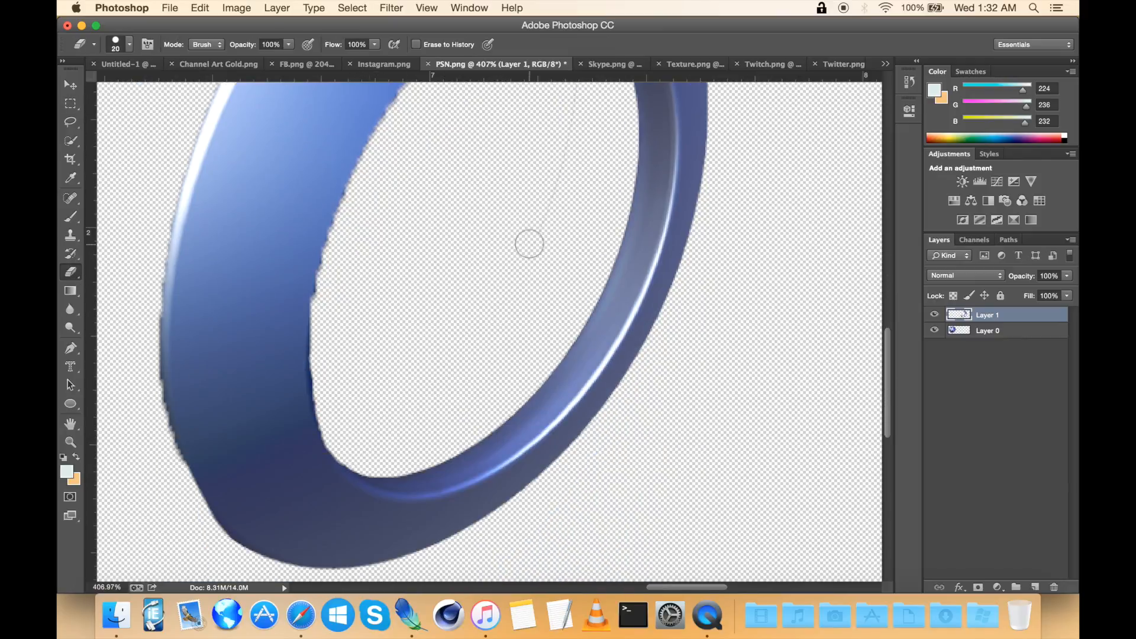
scroll(530, 244, up, 2)
scroll(527, 275, up, 5)
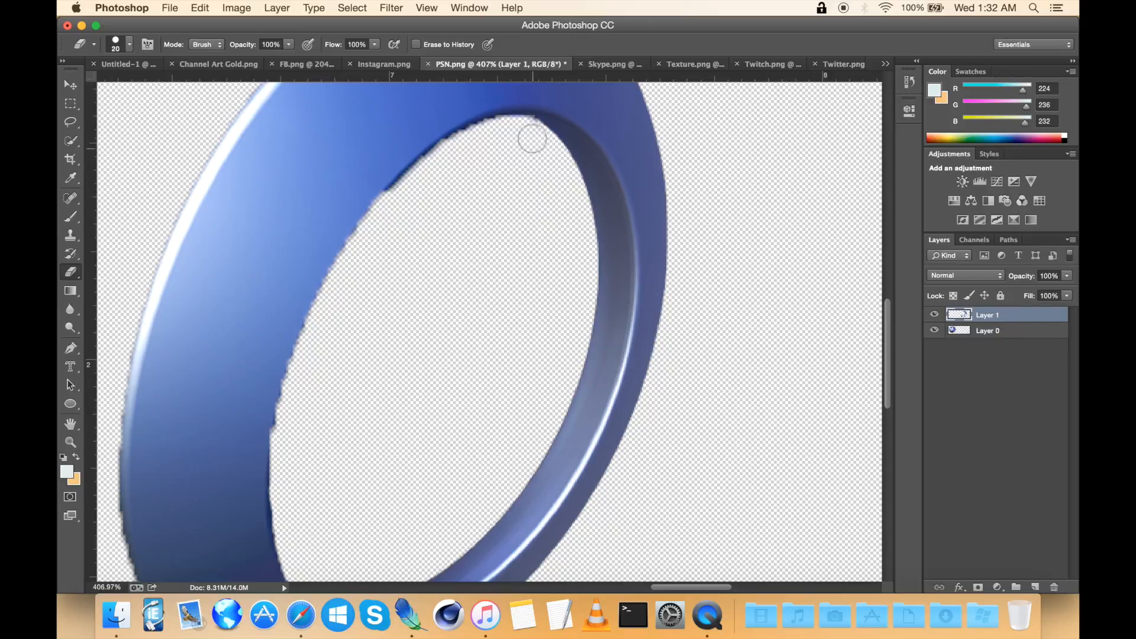
scroll(583, 328, up, 4)
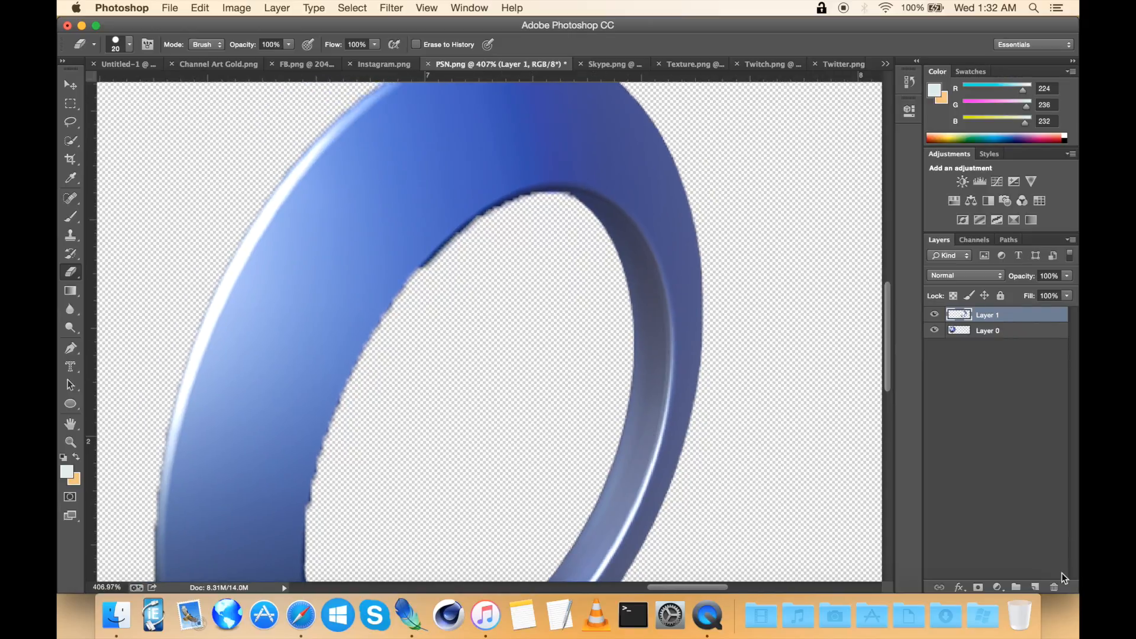
Step: Create a new layer beneath the logo layers and fill it with a gradient
click(1036, 587)
drag(993, 319, 987, 365)
scroll(408, 284, down, 5)
click(70, 290)
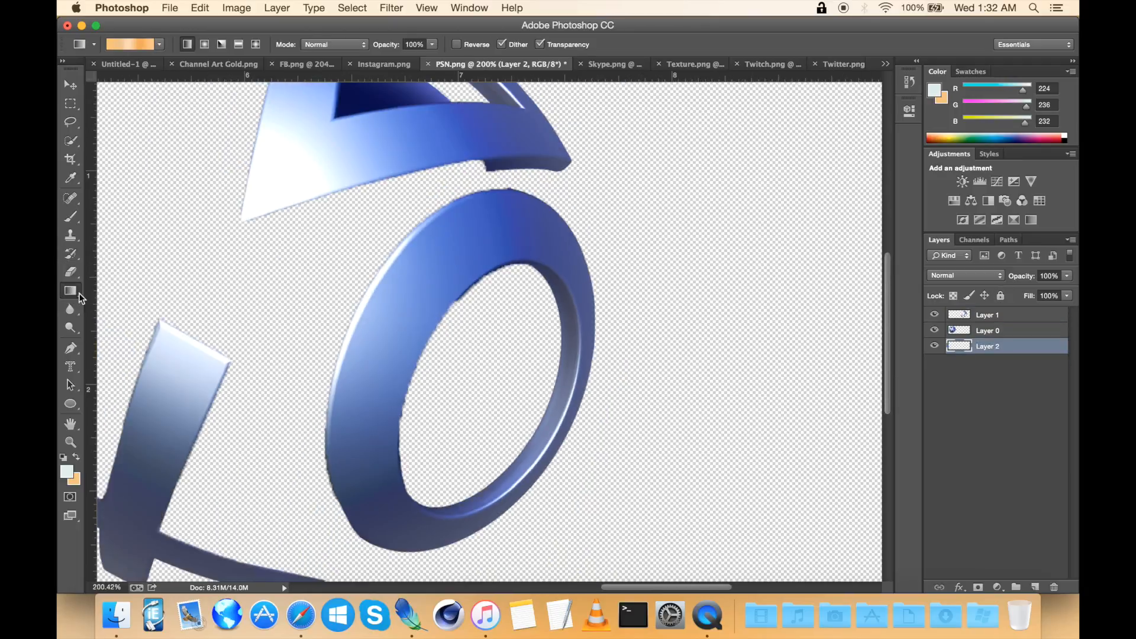
drag(415, 219, 491, 306)
Step: Apply a red Color Overlay layer style to the new background layer
double_click(1013, 355)
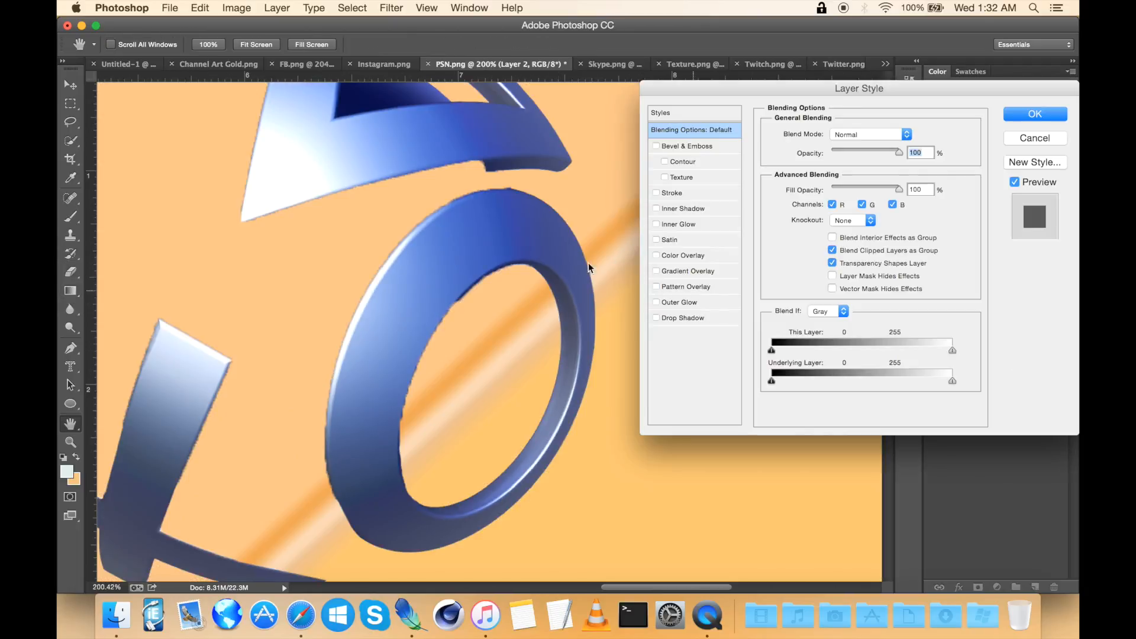
click(657, 255)
click(1034, 116)
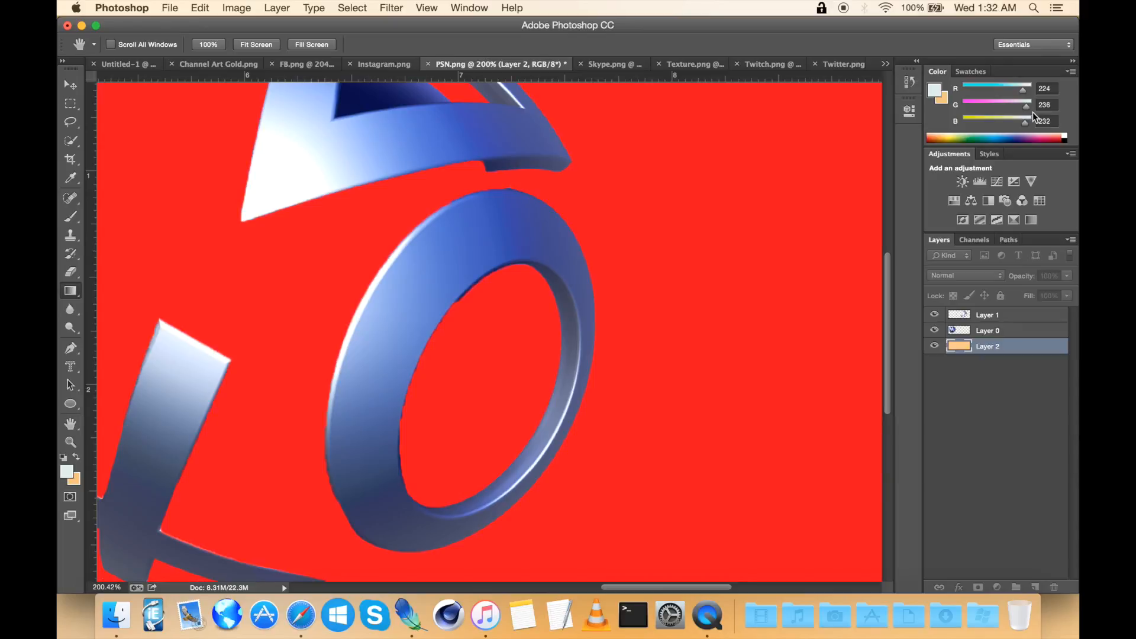
key(g)
scroll(474, 155, up, 5)
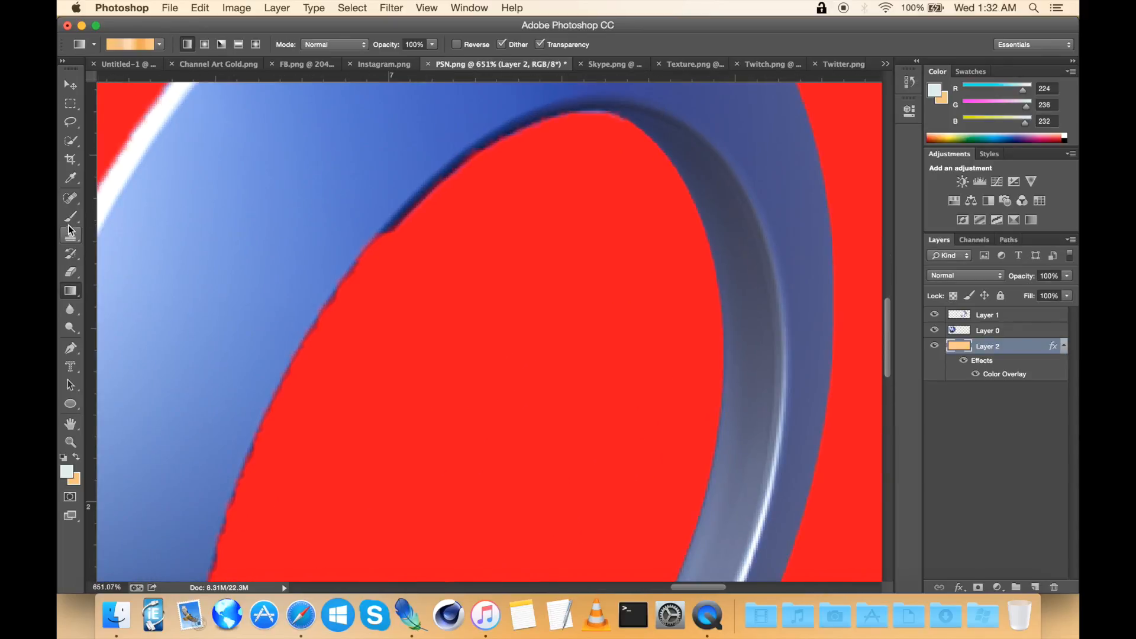
Step: On the pasted logo layer, erase the leftover bumps along the lower edge of the pasted bar
click(75, 274)
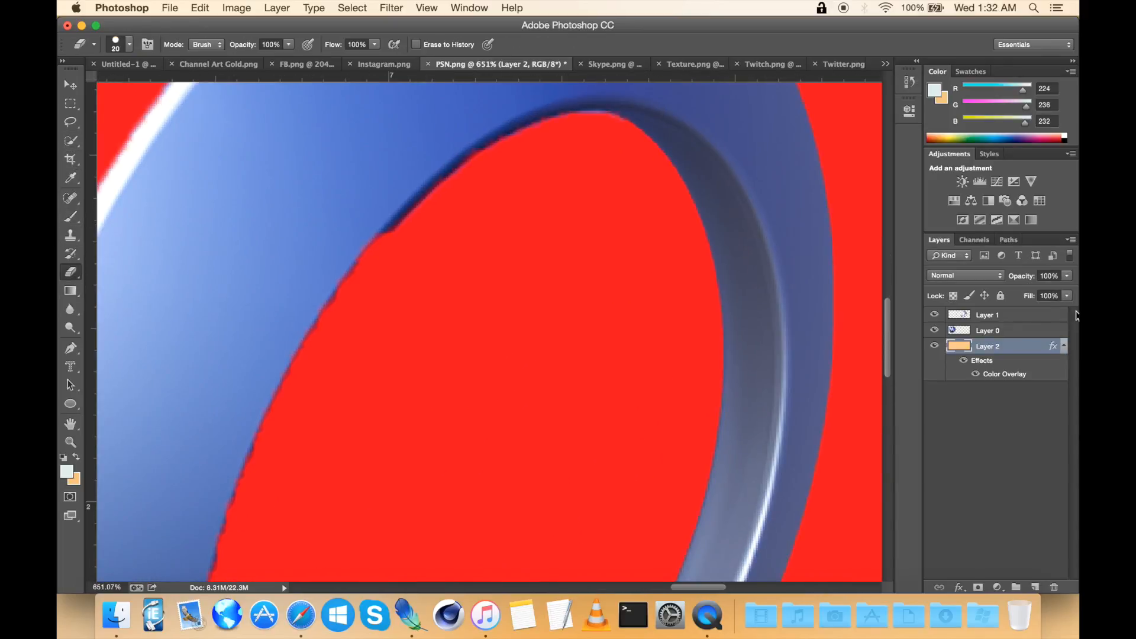
click(1040, 321)
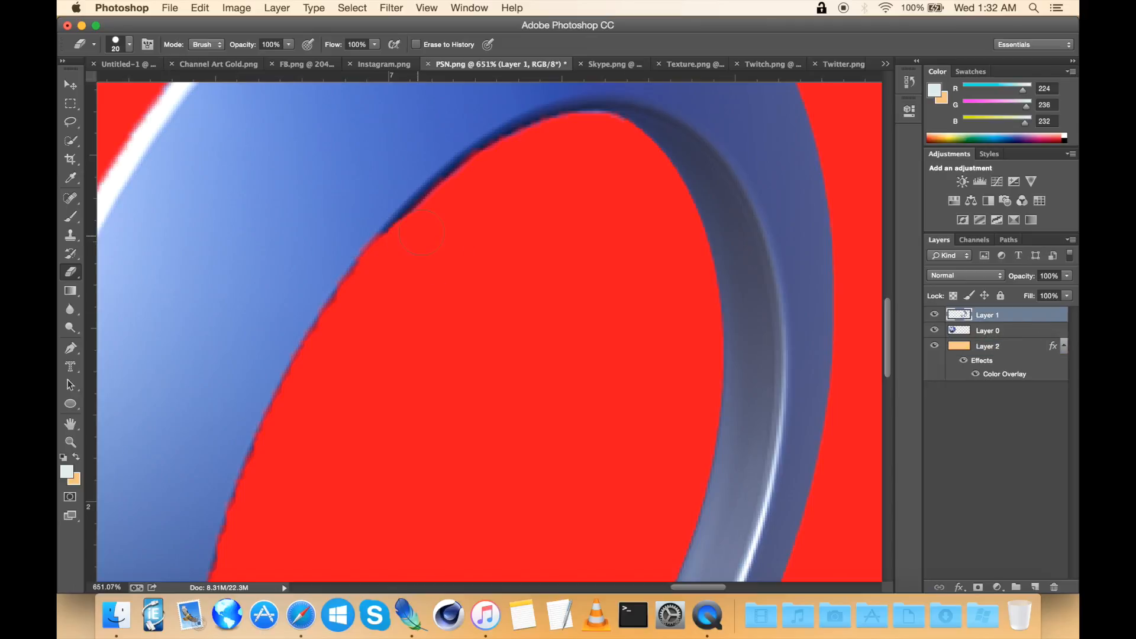
scroll(510, 164, down, 10)
scroll(511, 163, up, 7)
drag(444, 333, 520, 331)
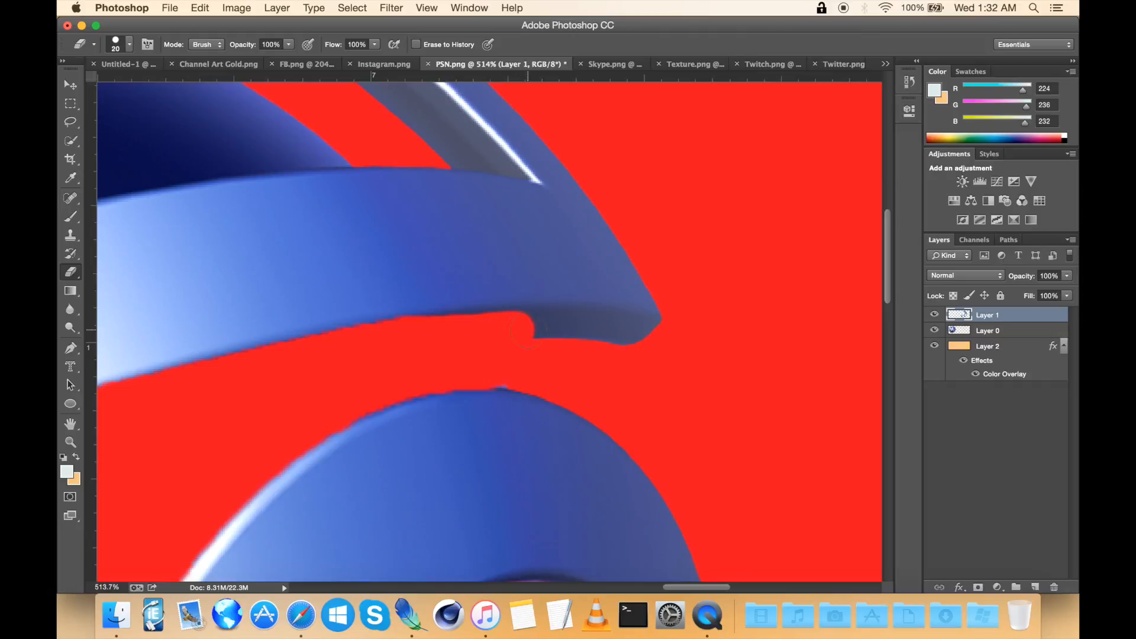
shift+click(668, 343)
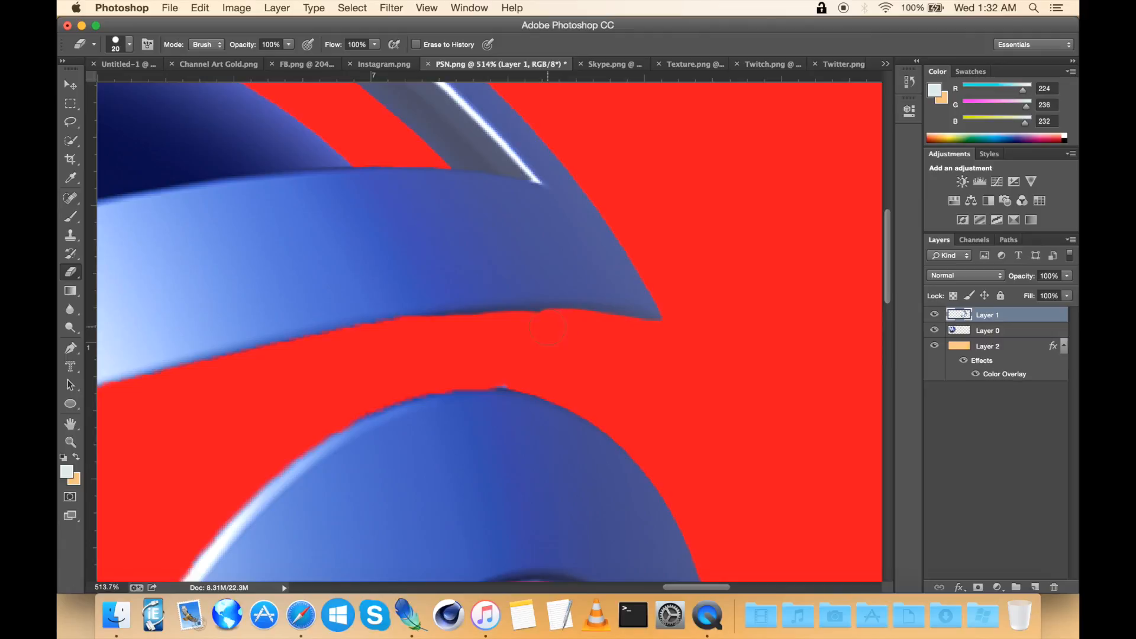
scroll(497, 332, left, 8)
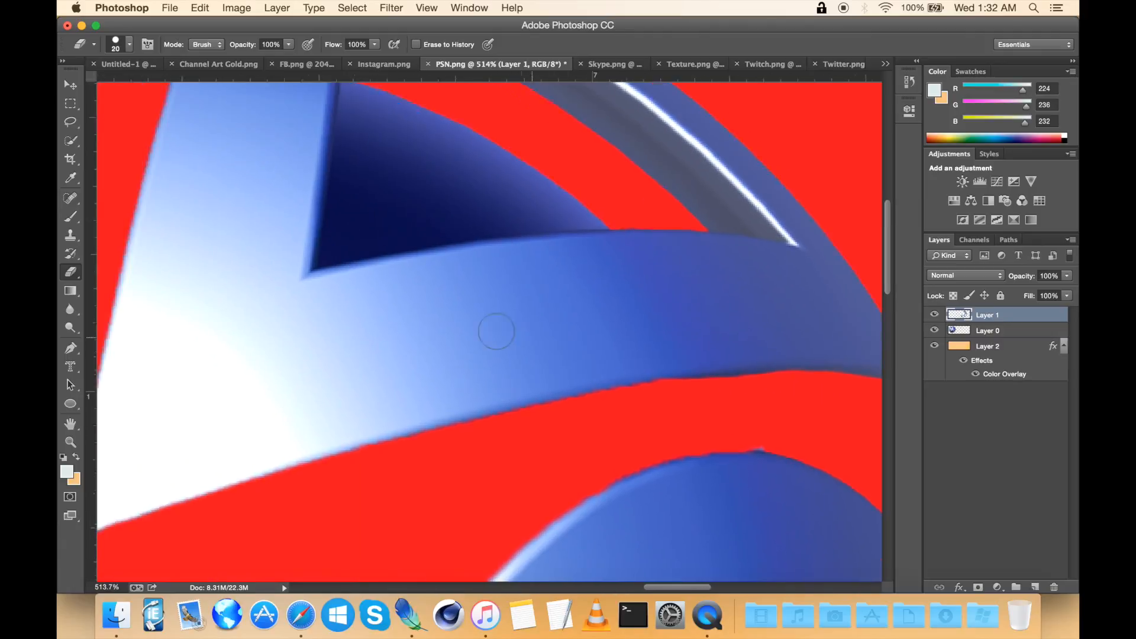
scroll(497, 331, down, 2)
scroll(496, 332, up, 6)
scroll(497, 330, down, 3)
scroll(496, 330, right, 2)
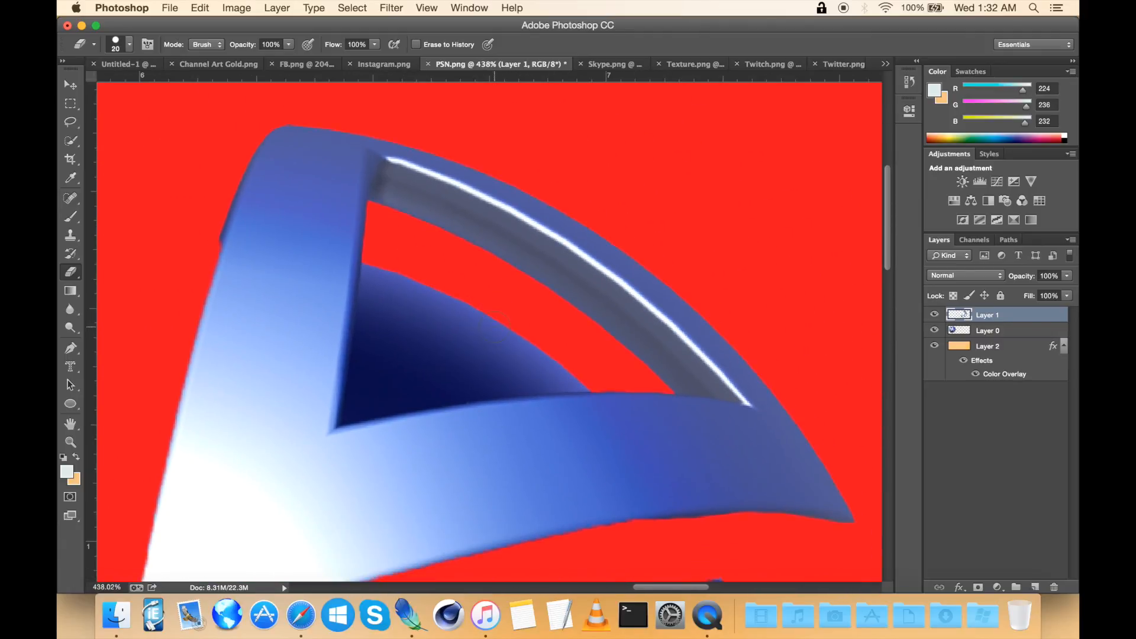
Step: Select the leftover sphere piece inside the pasted arm's triangular opening, delete it and deselect
click(69, 142)
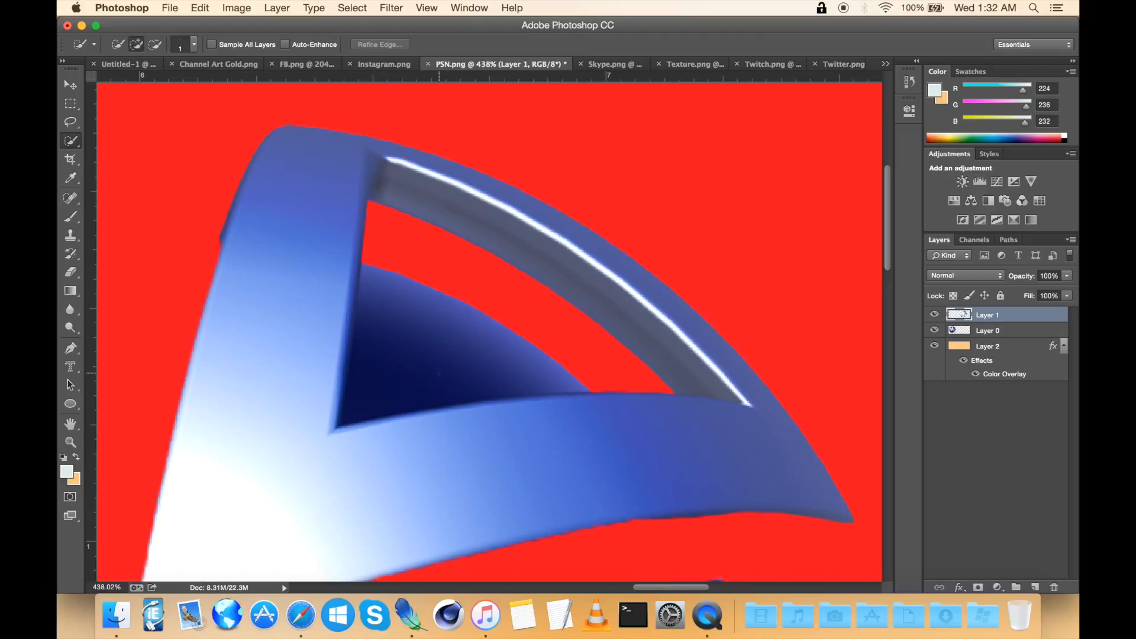
drag(438, 355, 427, 356)
key(Delete)
right_click(426, 358)
click(484, 360)
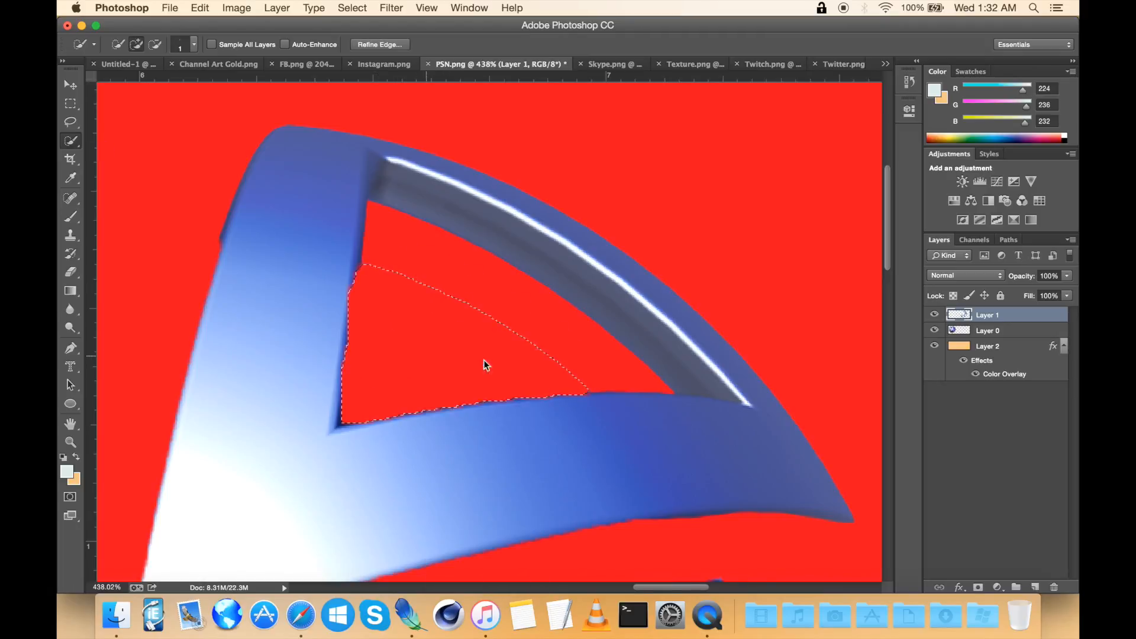
scroll(484, 360, down, 3)
scroll(487, 361, up, 3)
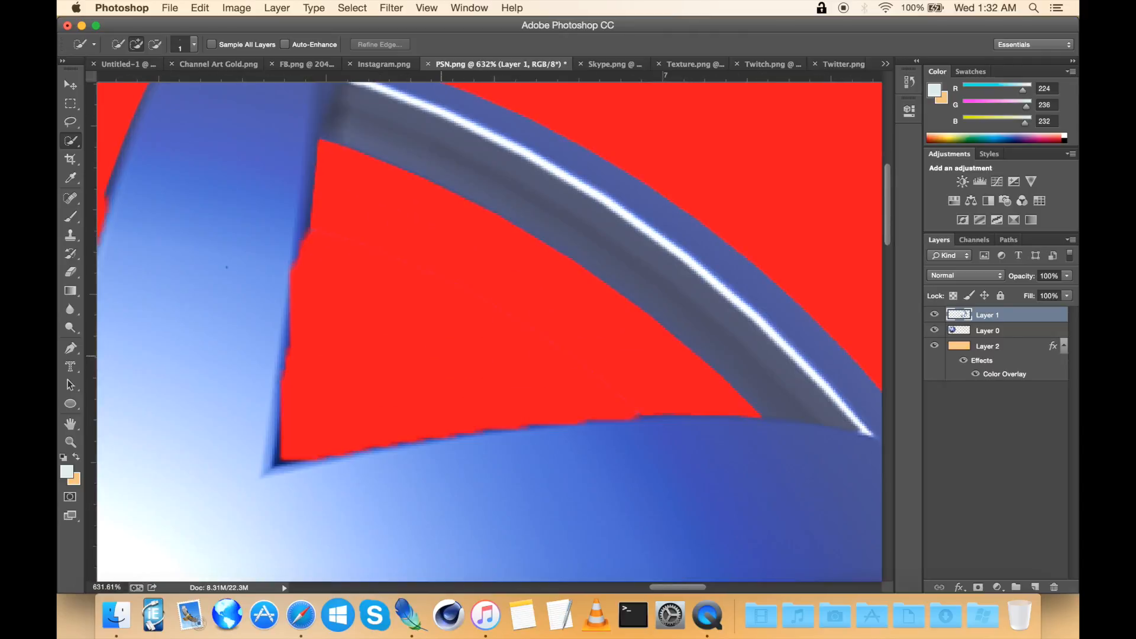
Step: Inspect the pasted logo pieces and their edges across the canvas at different zoom levels
click(71, 272)
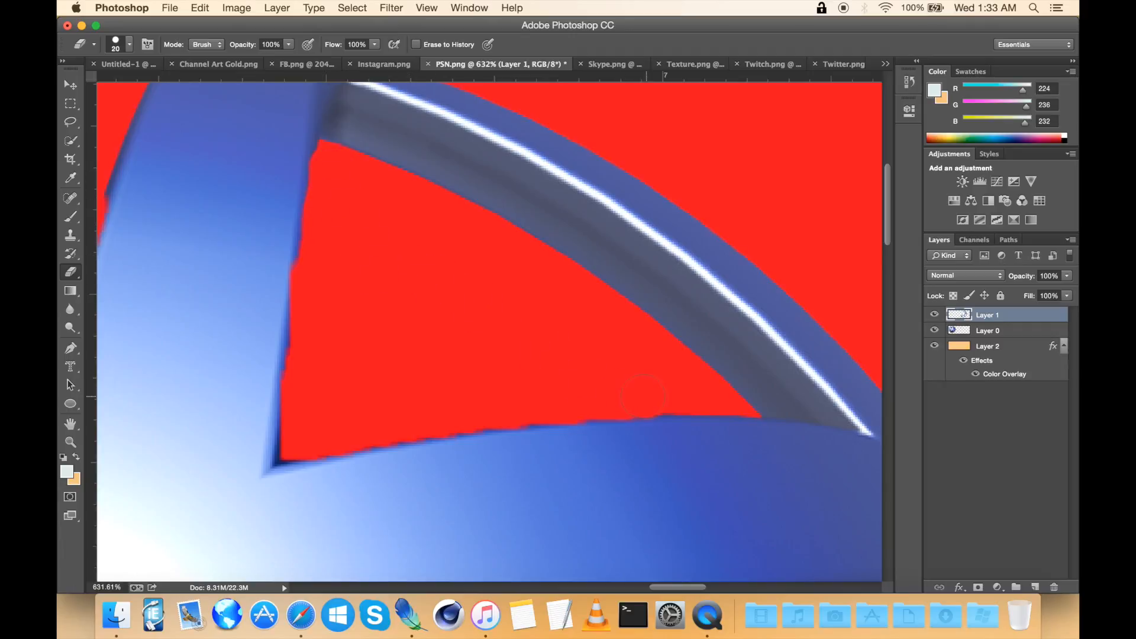
scroll(680, 396, left, 10)
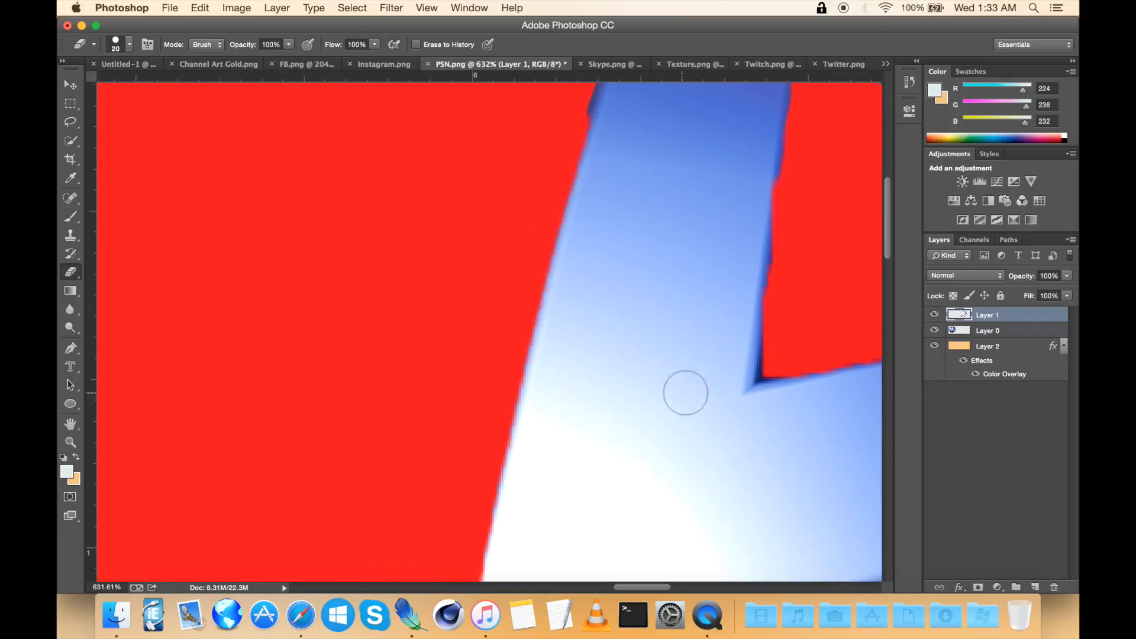
scroll(804, 277, down, 6)
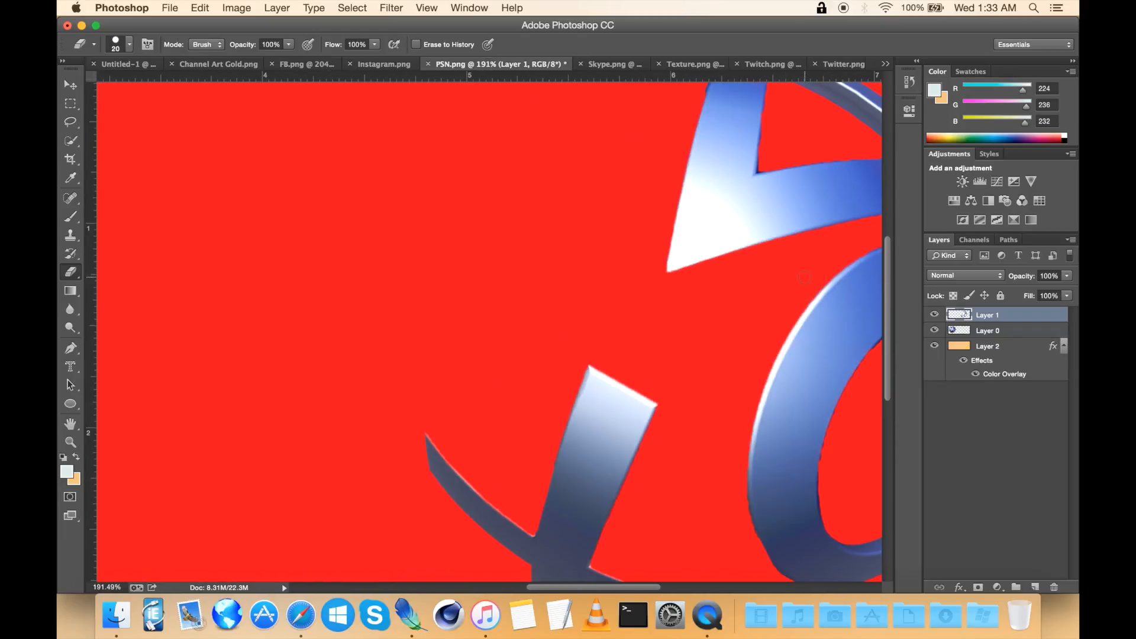
scroll(804, 277, down, 5)
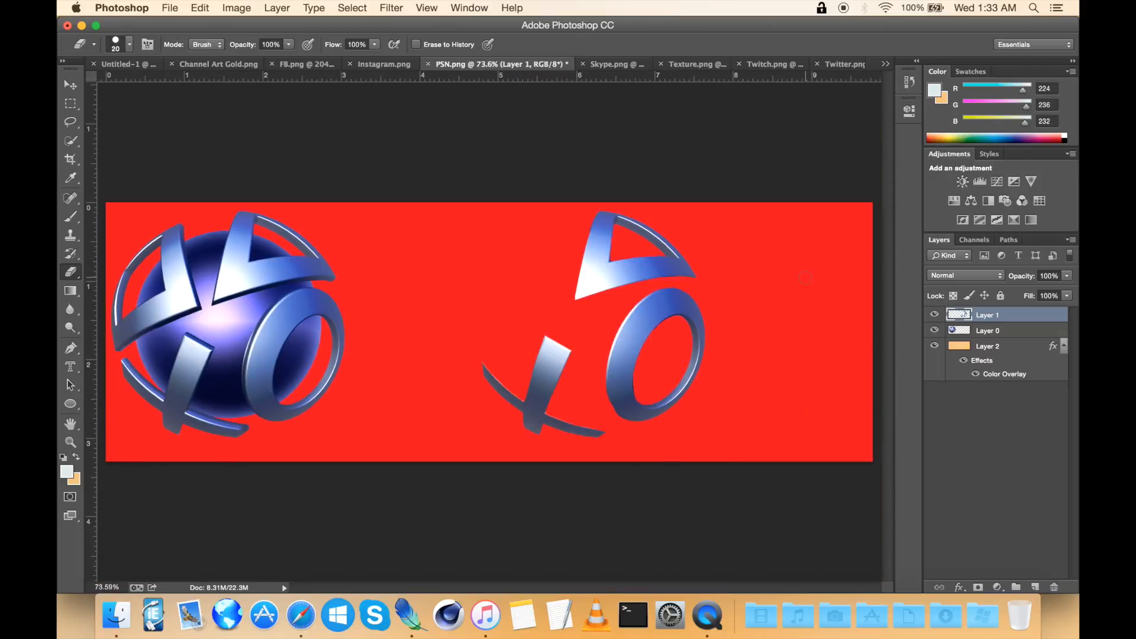
scroll(804, 277, down, 5)
scroll(805, 277, up, 3)
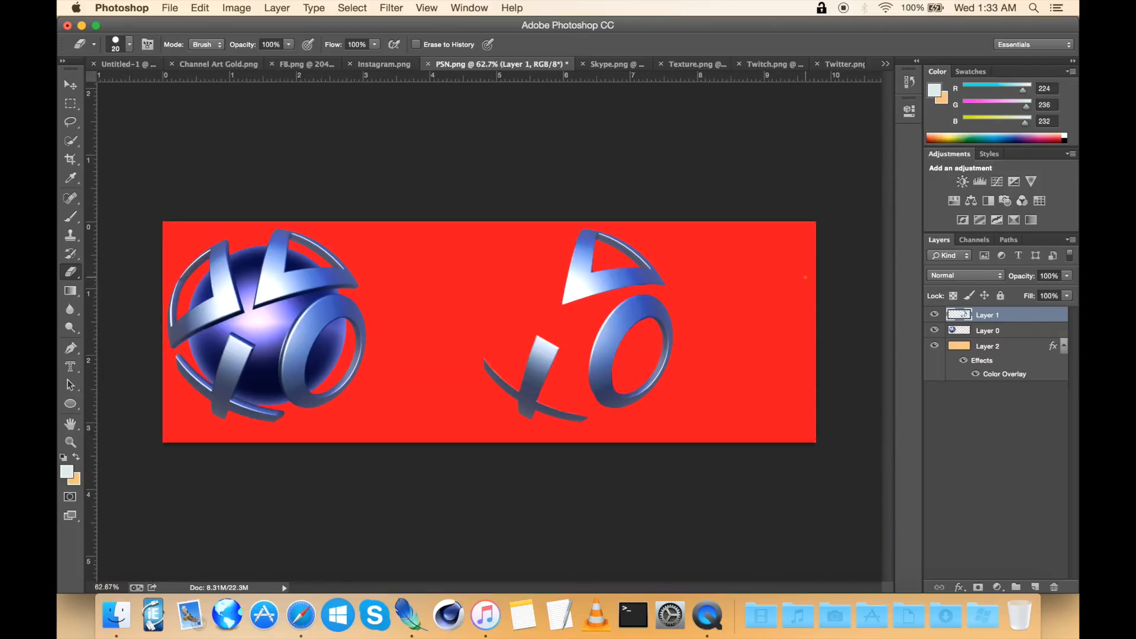
scroll(805, 277, up, 4)
scroll(805, 277, up, 3)
scroll(805, 277, down, 3)
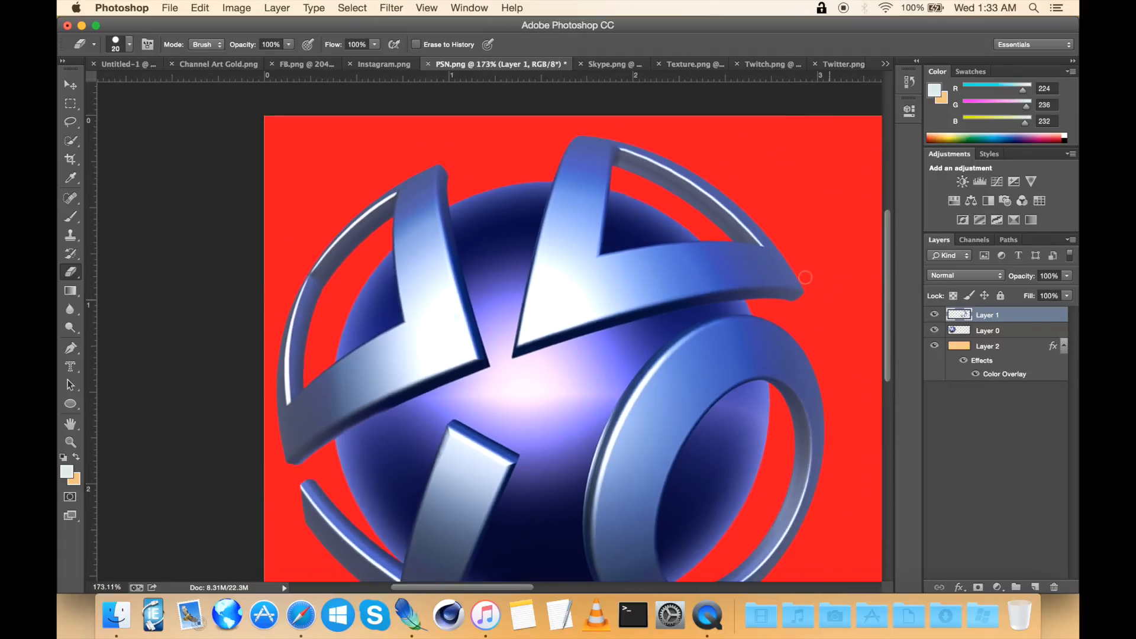
Step: On Layer 0, select the sphere logo's upper-left arm with the Quick Selection tool
click(71, 144)
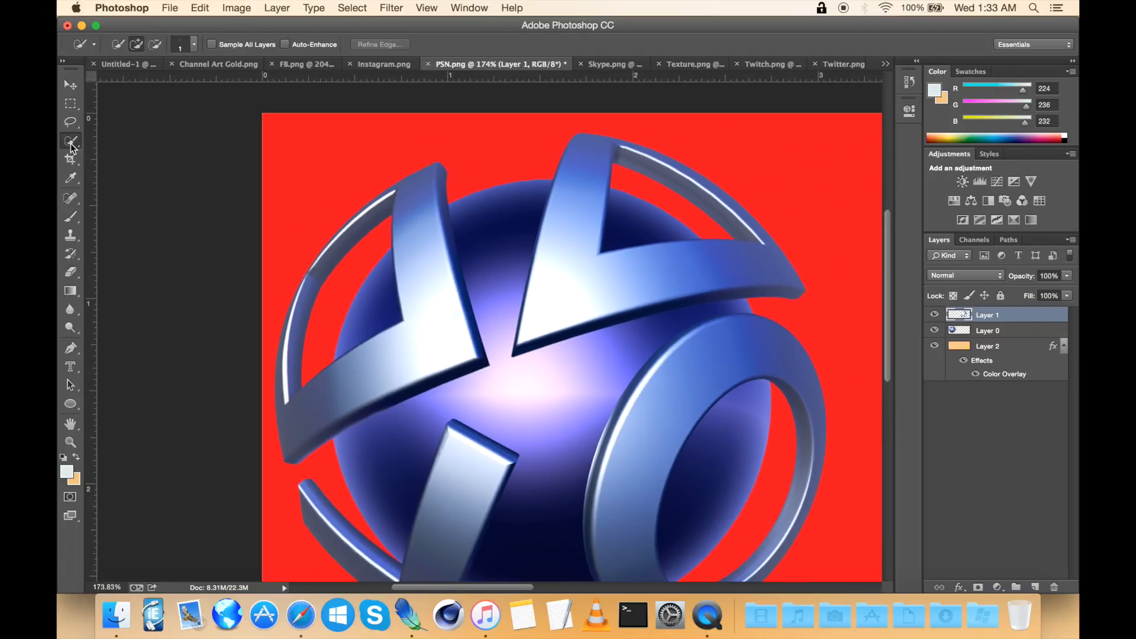
scroll(386, 258, up, 2)
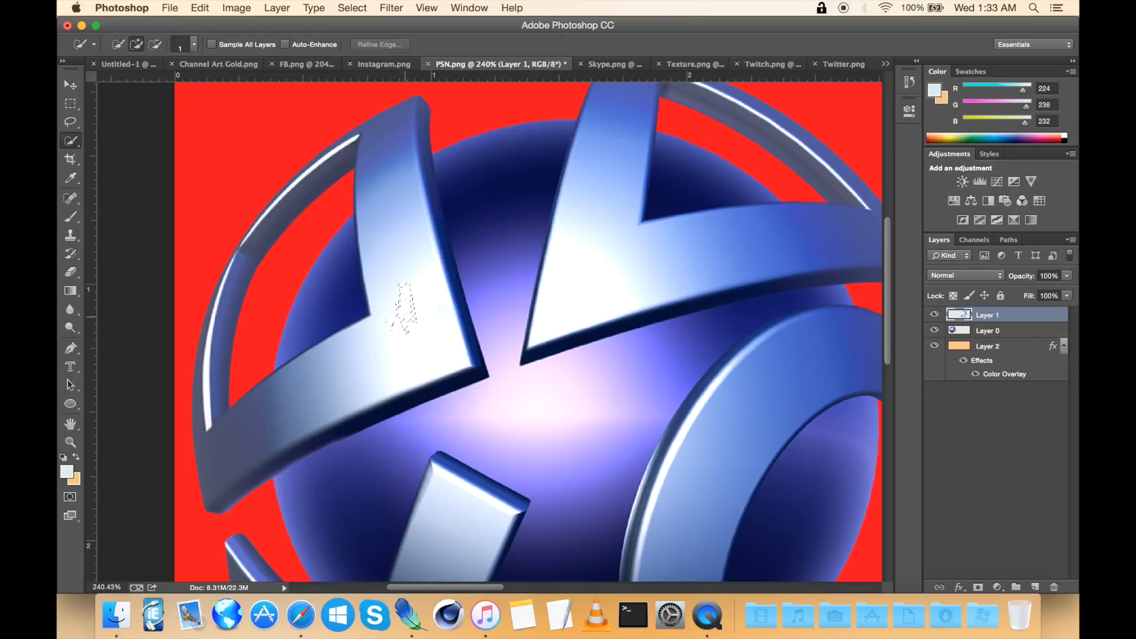
key(ctrl+d)
right_click(381, 207)
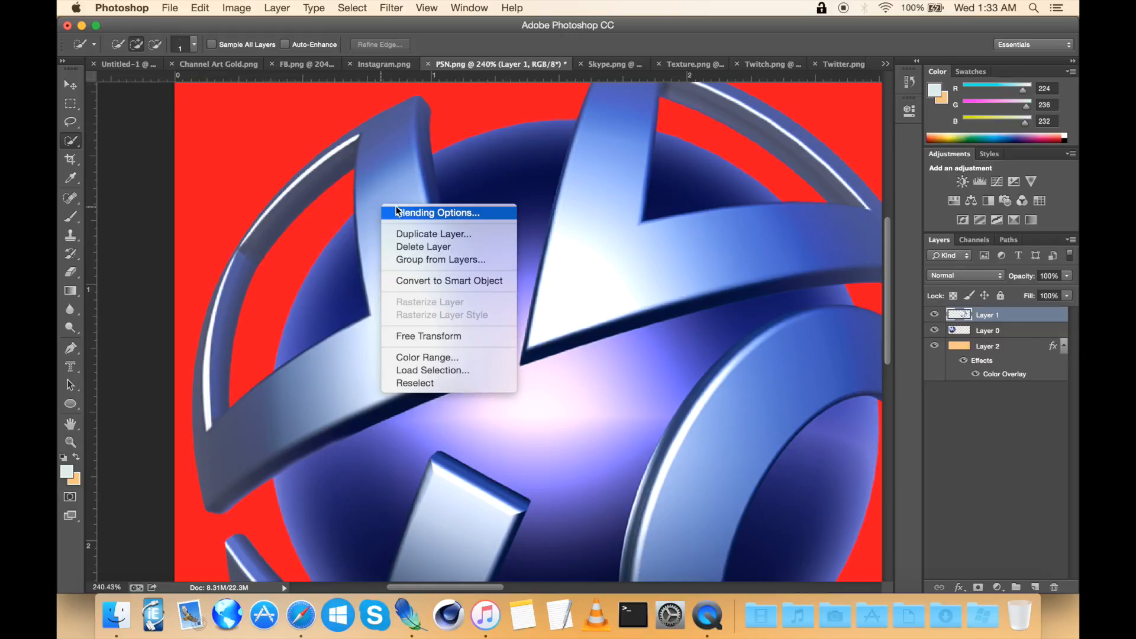
click(534, 207)
click(1004, 334)
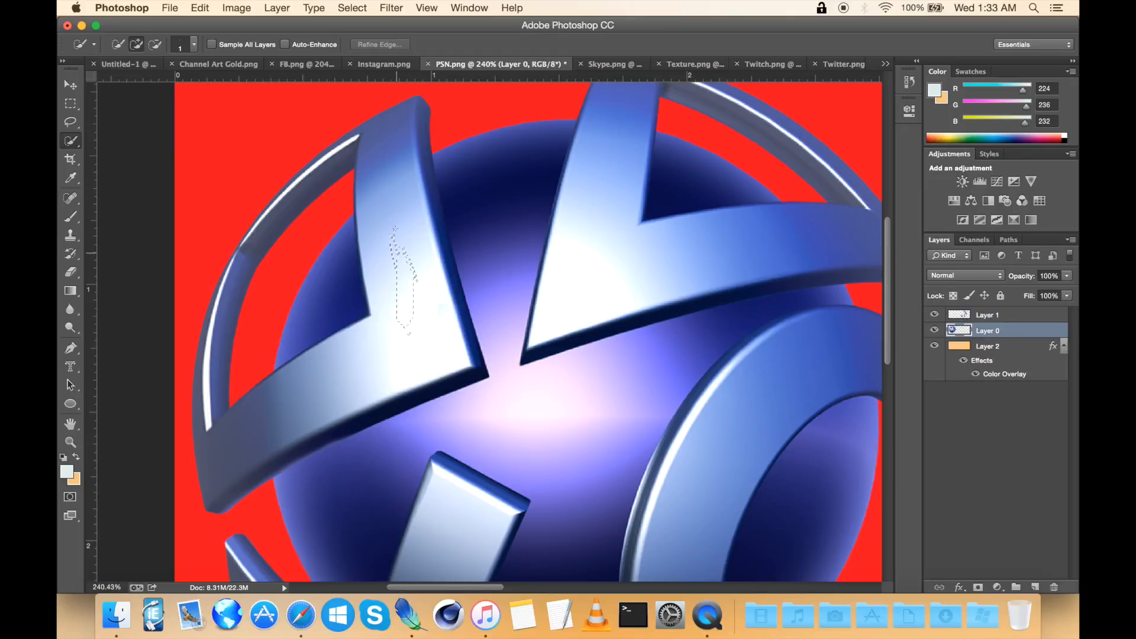
mouse_move(403, 243)
mouse_down()
mouse_move(408, 334)
mouse_move(346, 402)
mouse_up()
drag(263, 425, 307, 395)
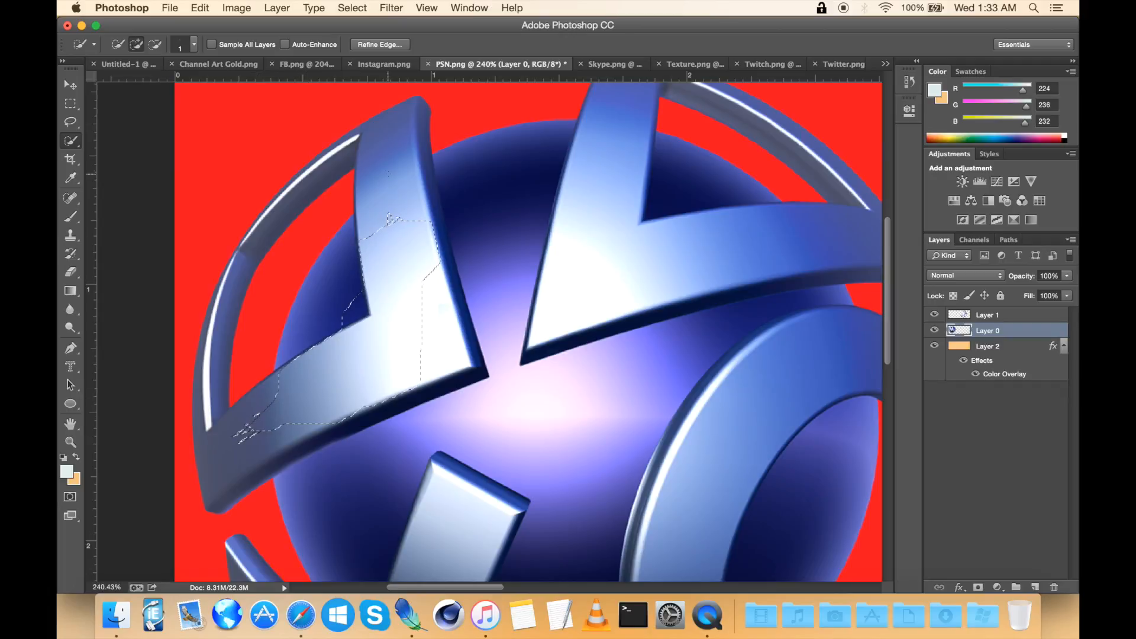
drag(389, 219, 388, 190)
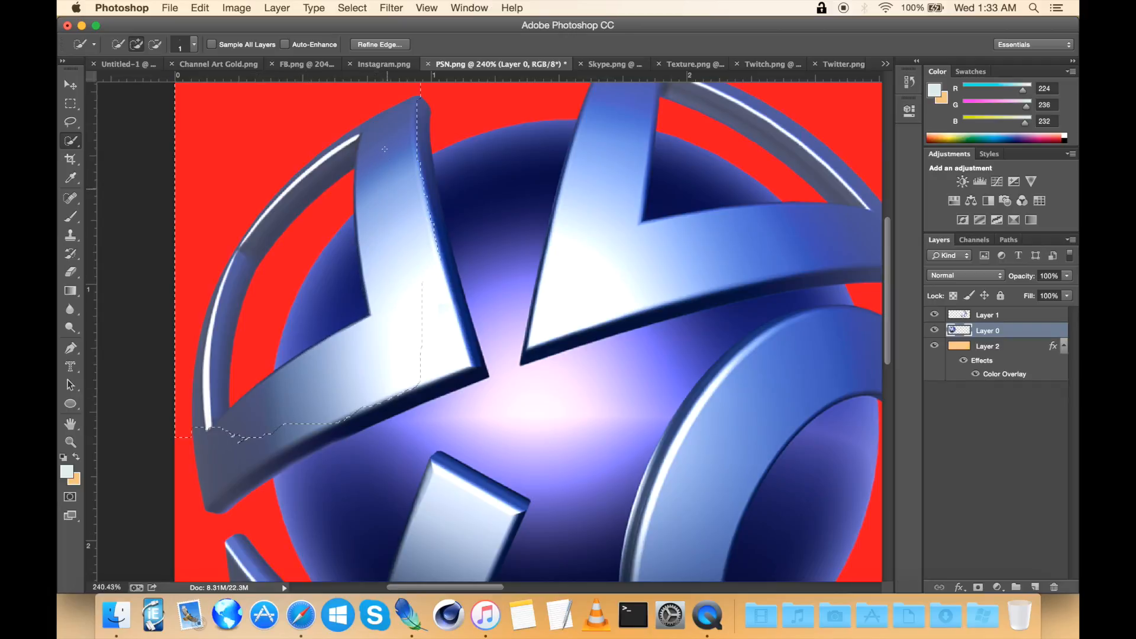
drag(459, 351, 438, 332)
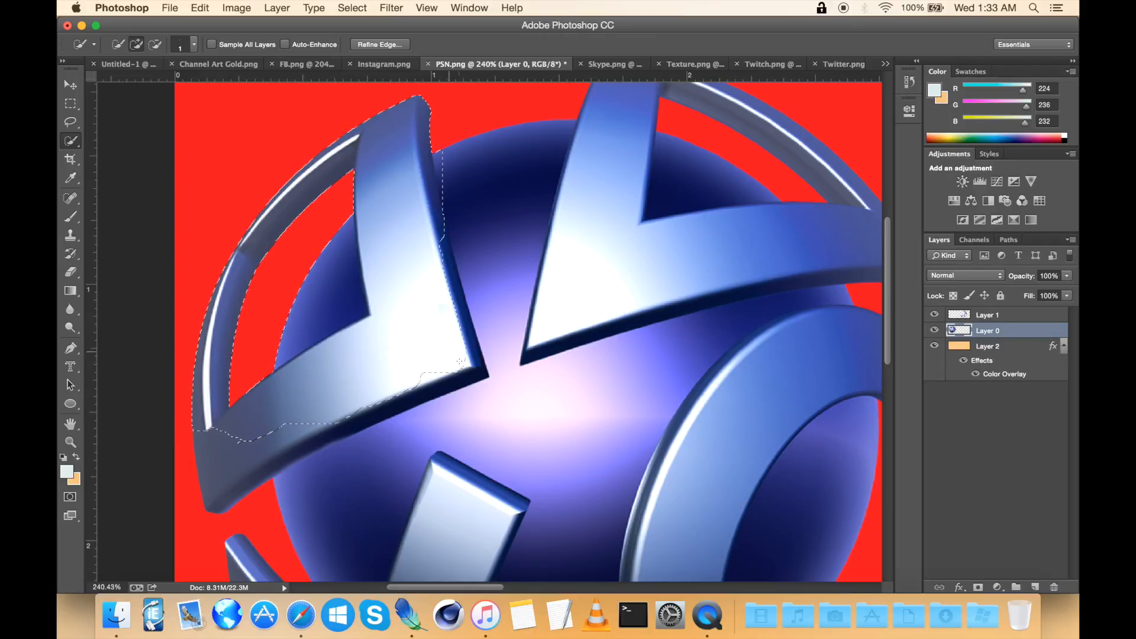
drag(460, 369, 470, 369)
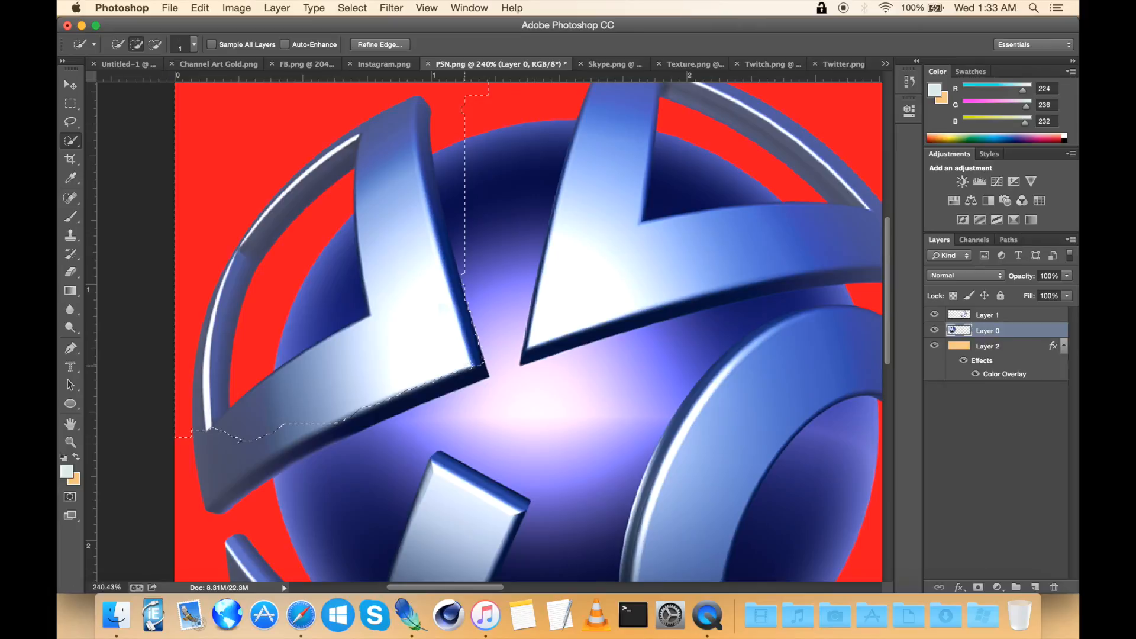
click(236, 454)
drag(219, 496, 204, 498)
click(208, 503)
click(329, 426)
click(328, 428)
Step: Copy the selected arm onto a new layer and move it into the empty upper-left spot of the right-hand logo
scroll(435, 423, down, 3)
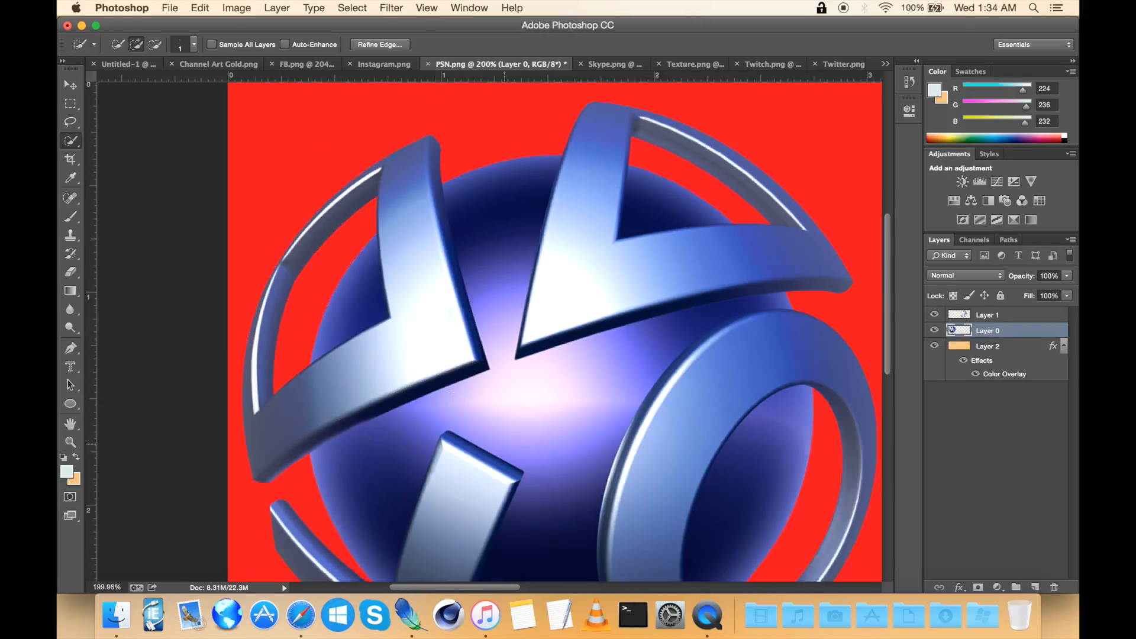
scroll(451, 392, right, 13)
scroll(451, 393, down, 3)
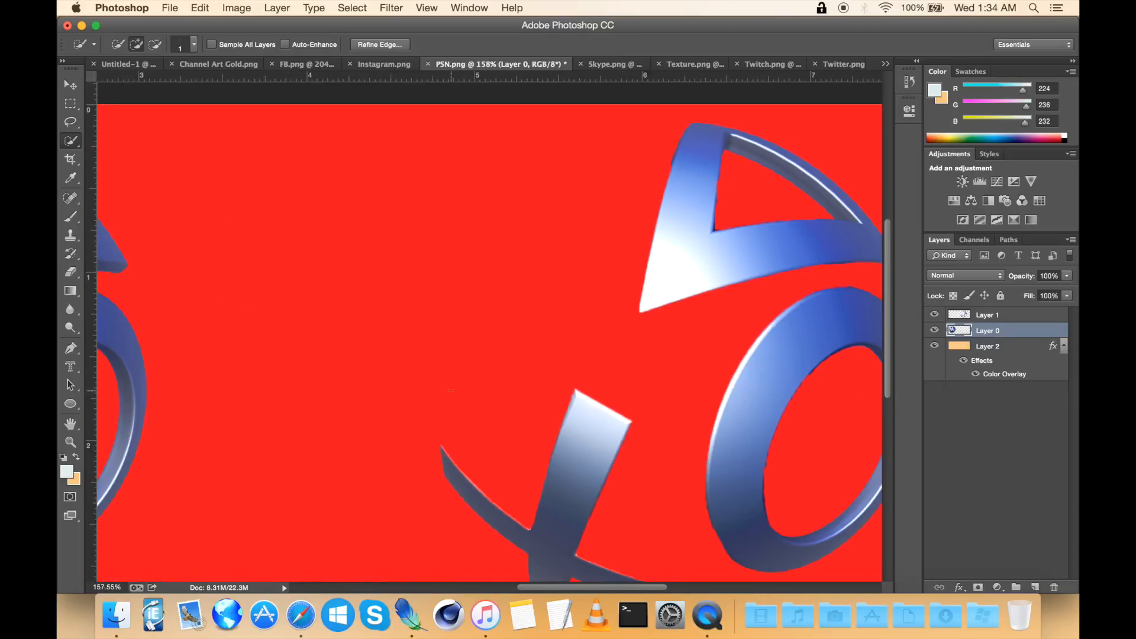
key(super+c)
key(super+v)
click(69, 87)
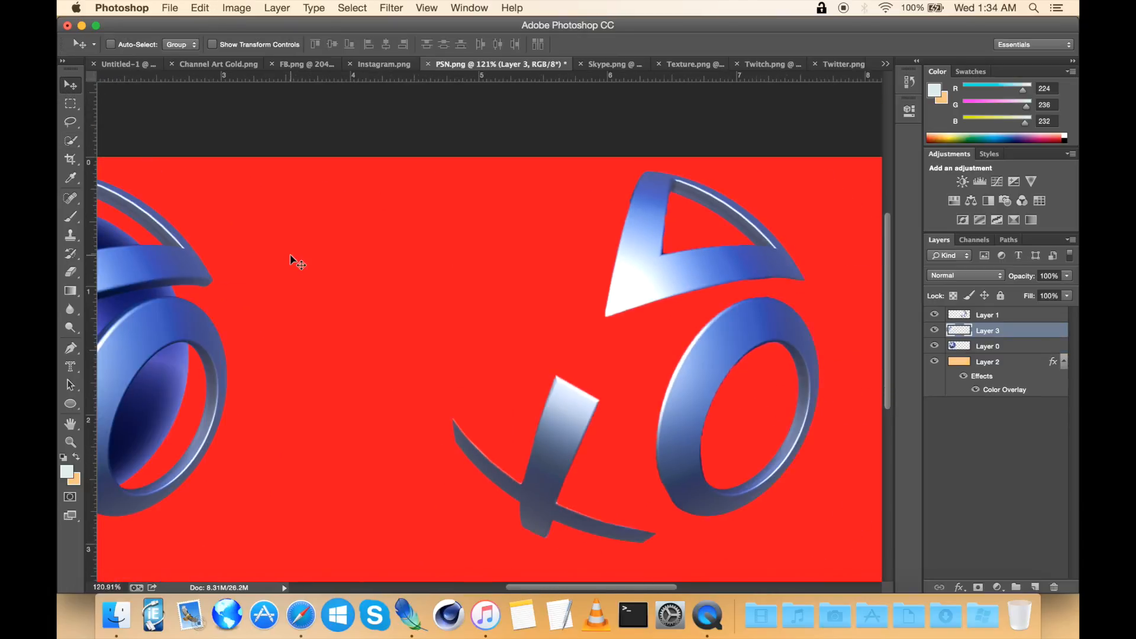
scroll(294, 260, down, 3)
key(super+t)
drag(282, 270, 495, 273)
scroll(495, 273, up, 3)
key(Return)
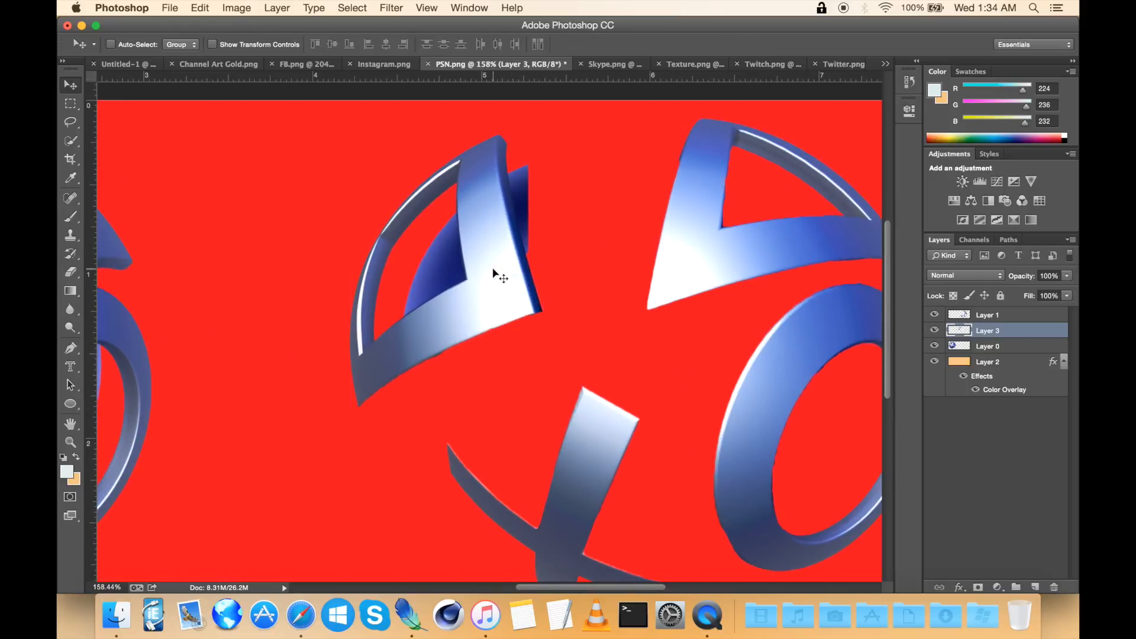
Step: On the new arm layer, erase the leftover dark sphere pieces along the pasted arm's edges
scroll(495, 273, up, 3)
click(71, 272)
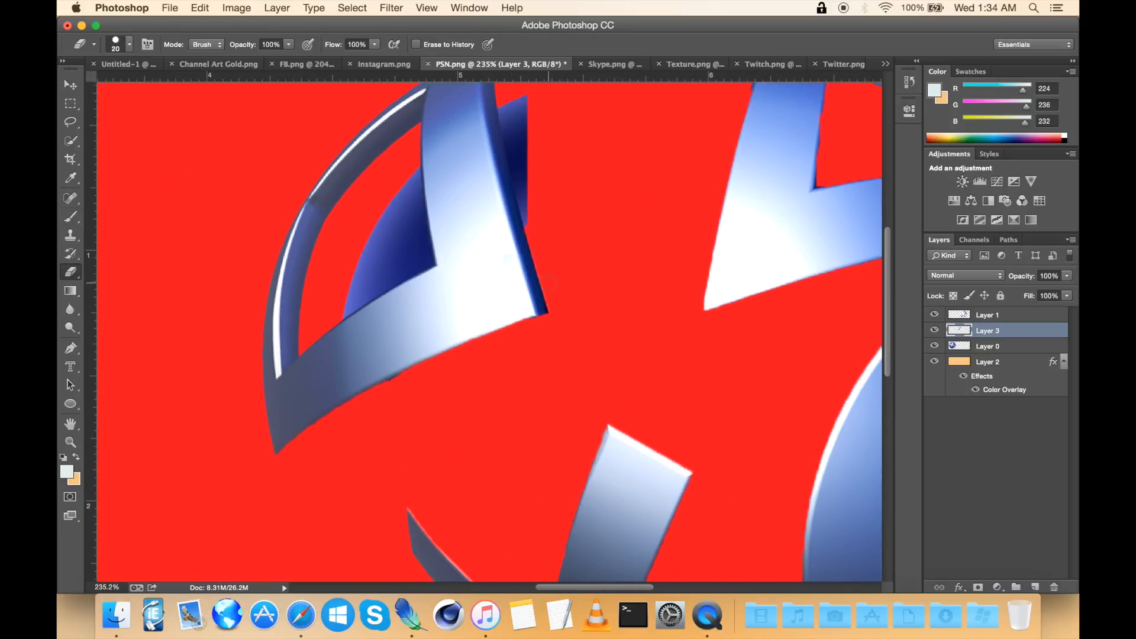
scroll(549, 284, up, 3)
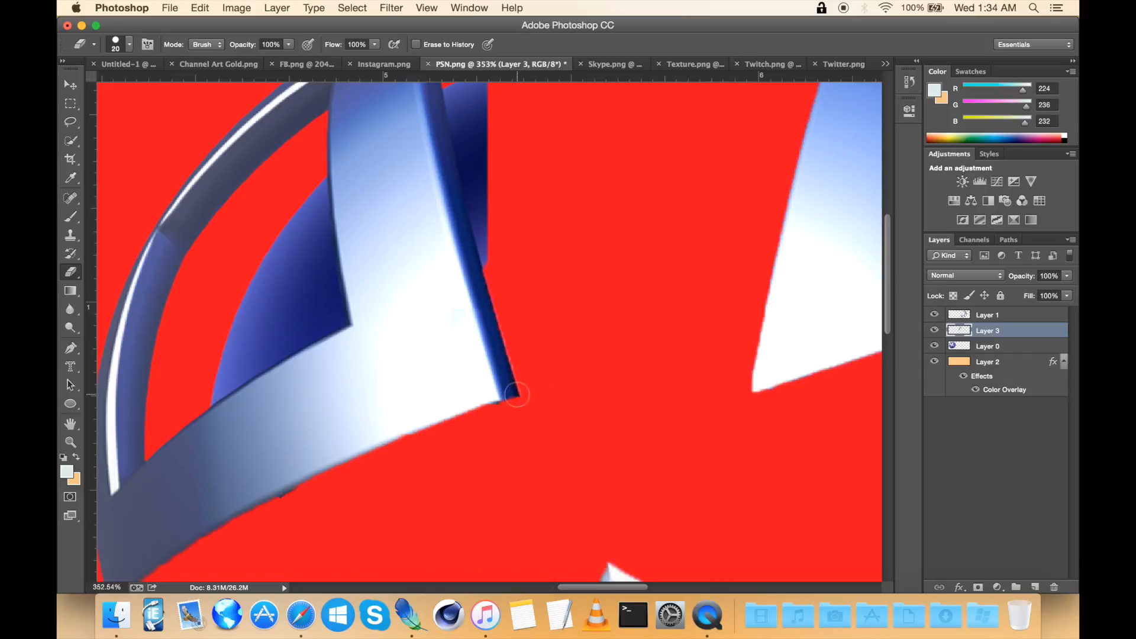
click(514, 393)
shift+click(480, 291)
scroll(480, 263, up, 1)
scroll(480, 263, up, 3)
shift+click(446, 249)
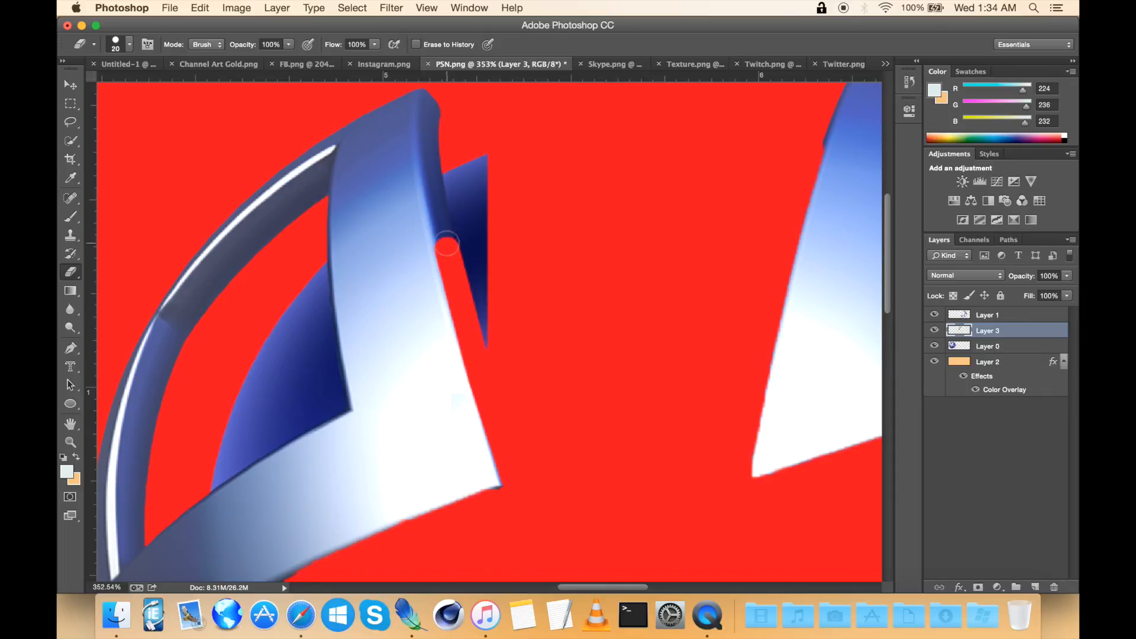
shift+click(432, 180)
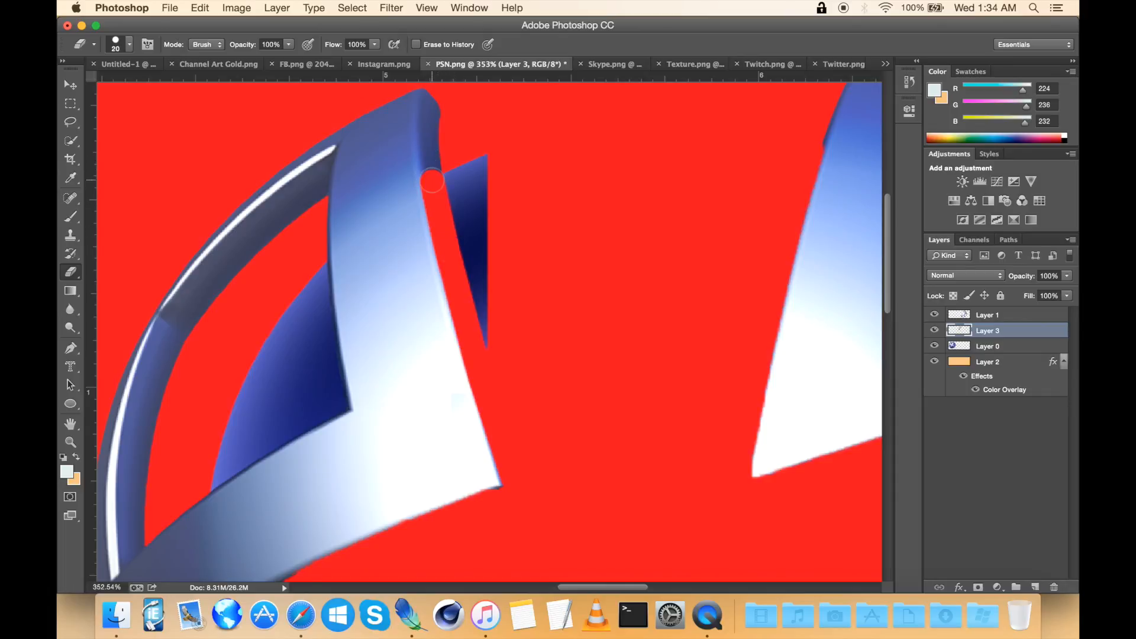
shift+click(431, 96)
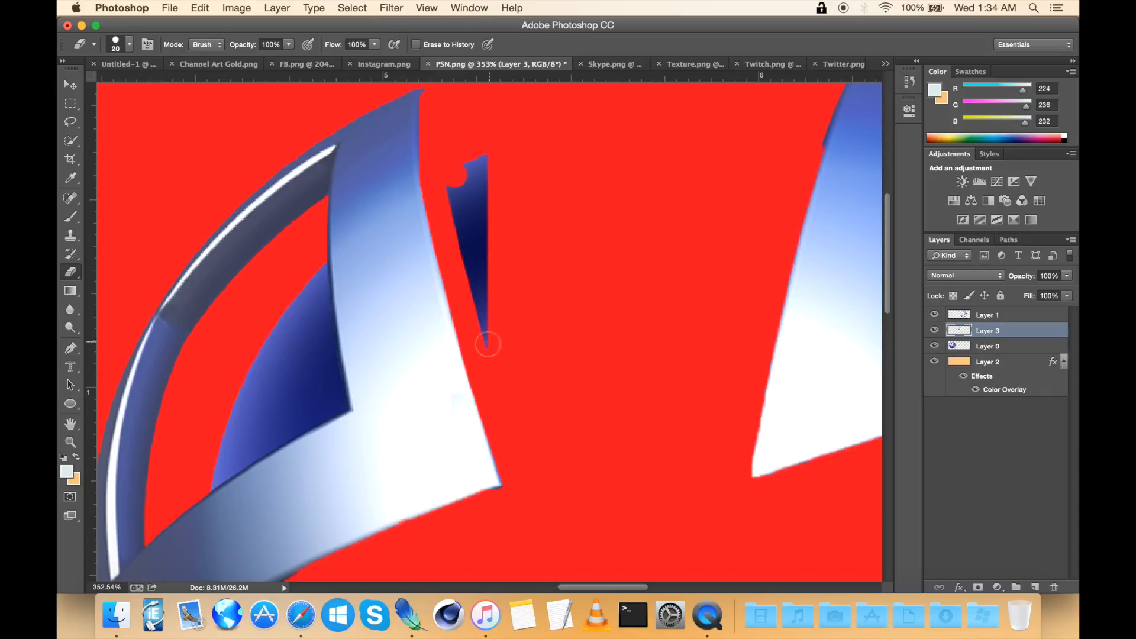
shift+click(488, 346)
shift+click(482, 166)
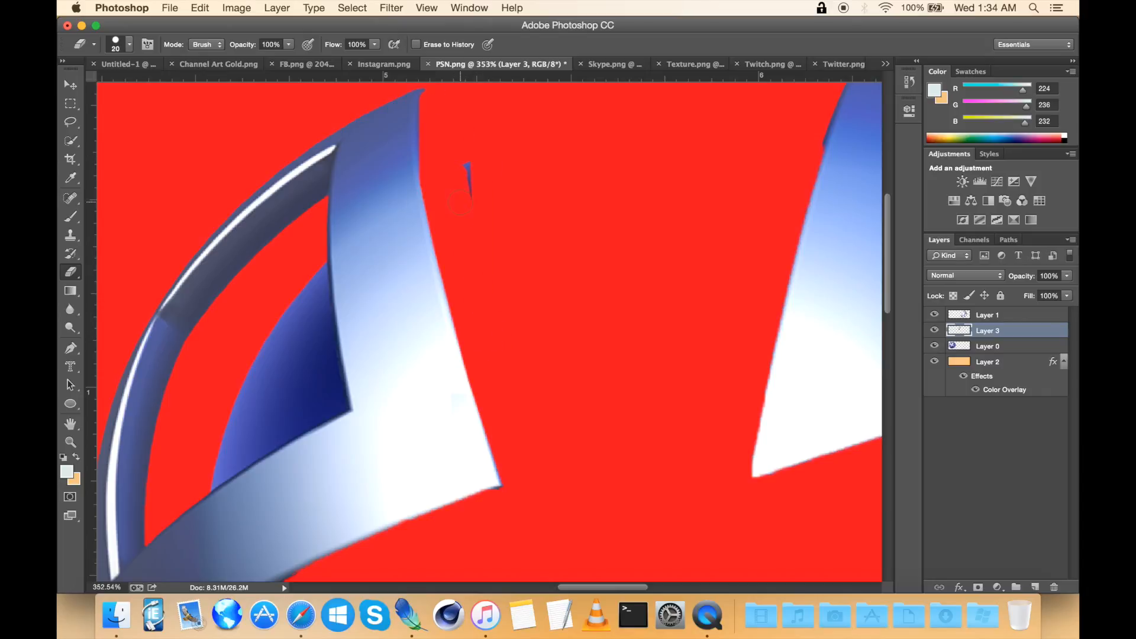
scroll(550, 320, left, 8)
scroll(550, 320, down, 3)
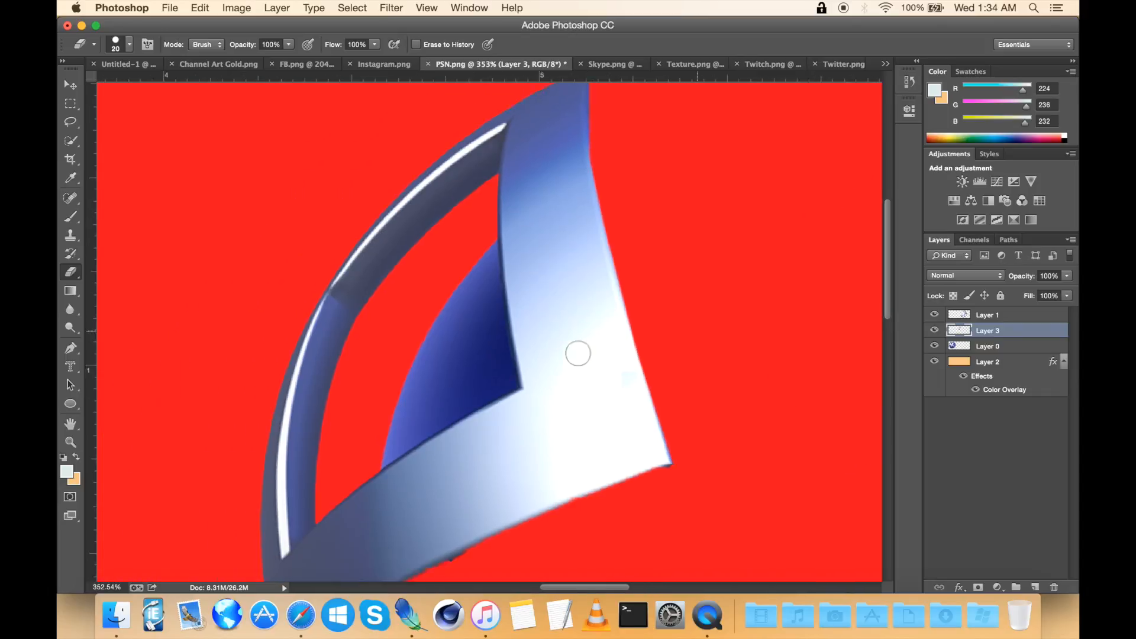
scroll(494, 344, up, 5)
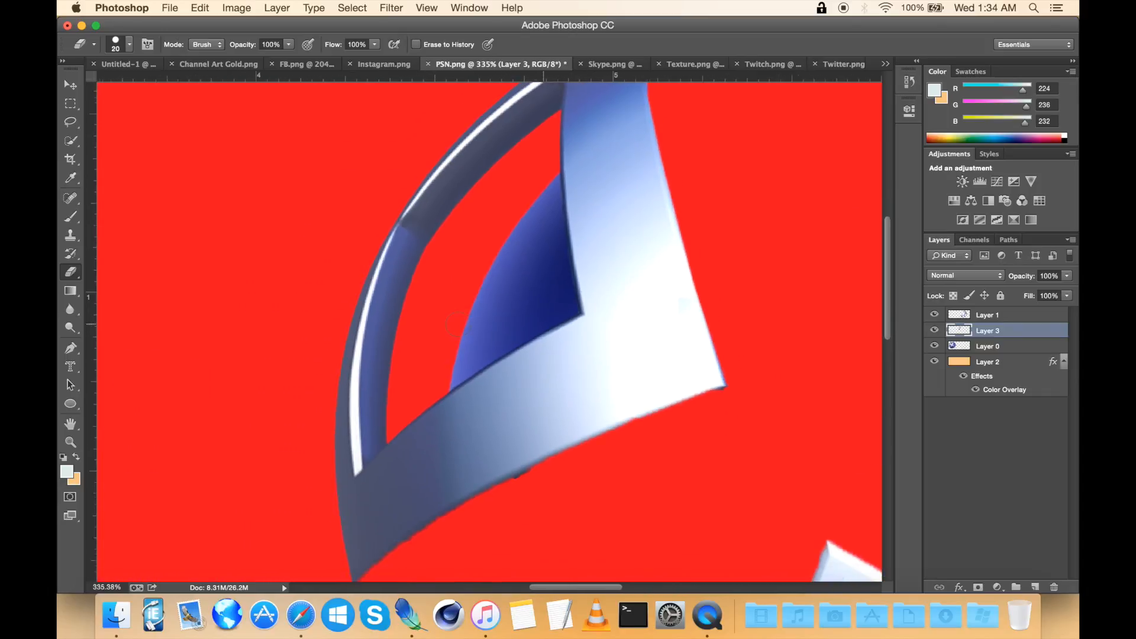
Step: Lasso the remaining sphere piece inside the pasted arm's opening, delete it and deselect
click(71, 142)
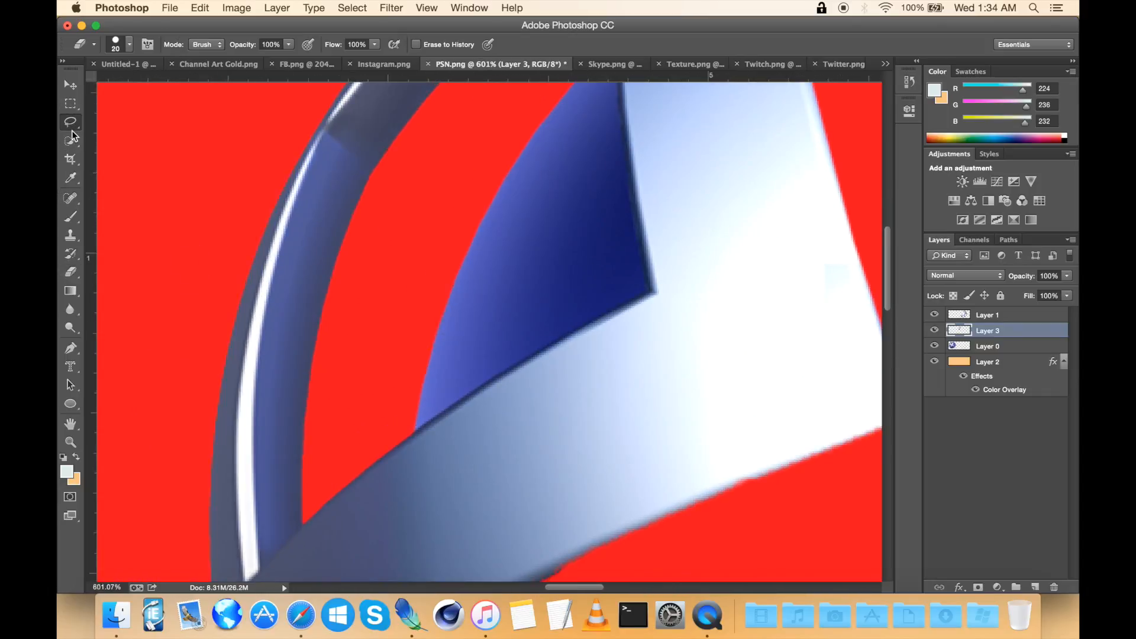
mouse_move(582, 257)
mouse_down()
mouse_move(471, 138)
mouse_move(591, 323)
mouse_up()
key(Delete)
right_click(549, 254)
click(566, 256)
Step: Move the Layer 1 logo pieces left onto the original sphere logo with Free Transform
click(70, 272)
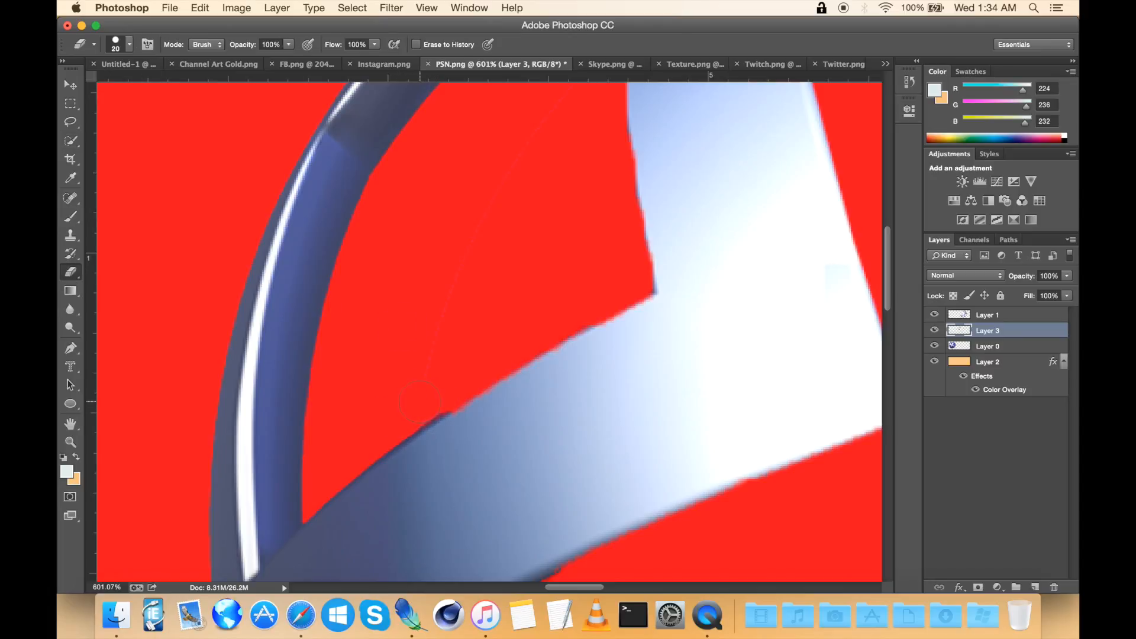
scroll(519, 142, up, 2)
scroll(519, 154, right, 1)
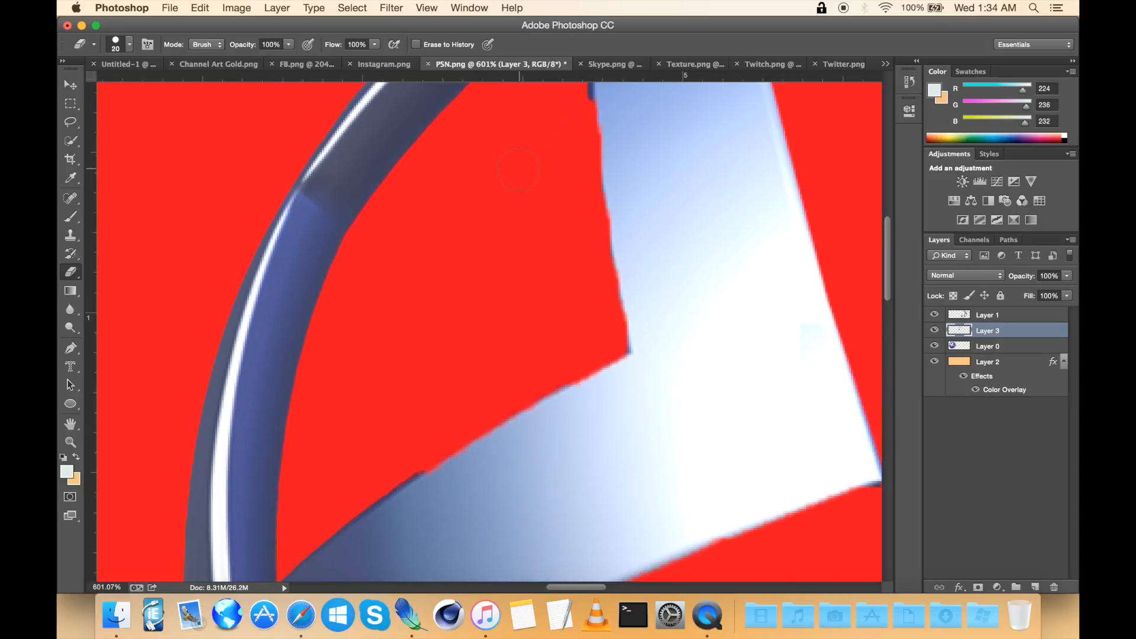
scroll(566, 101, up, 4)
scroll(549, 230, right, 1)
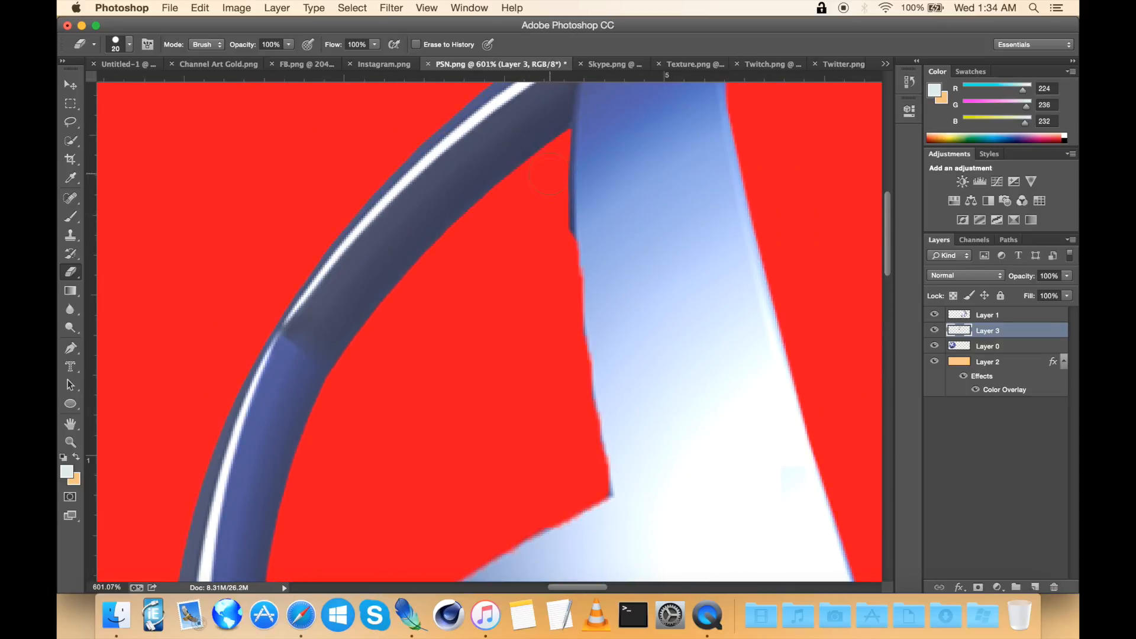
scroll(550, 177, down, 5)
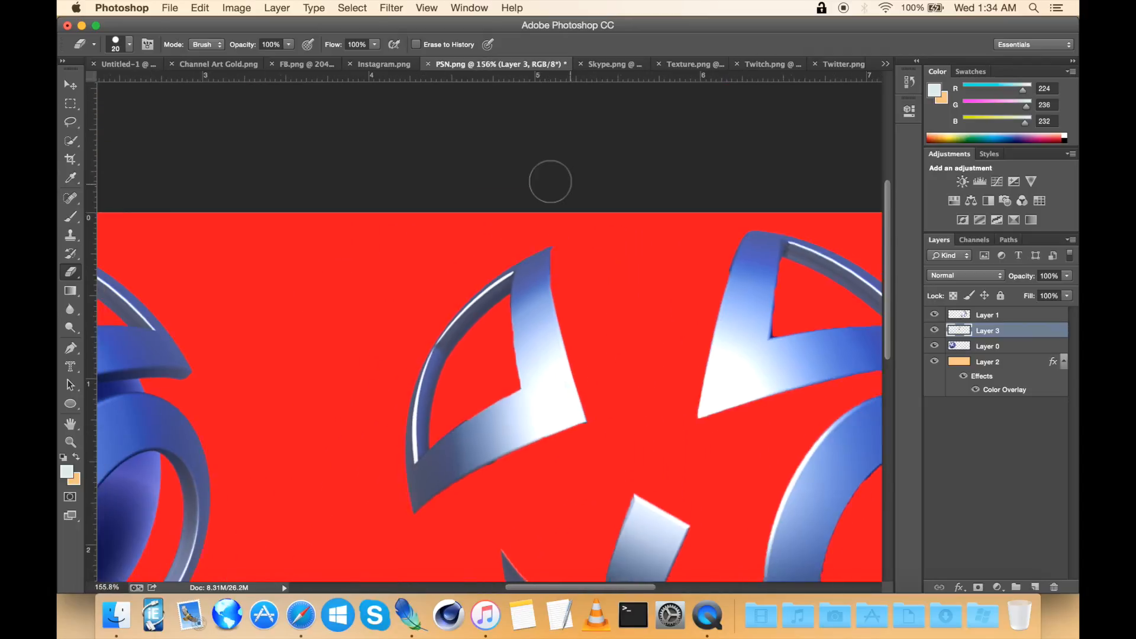
scroll(551, 182, down, 3)
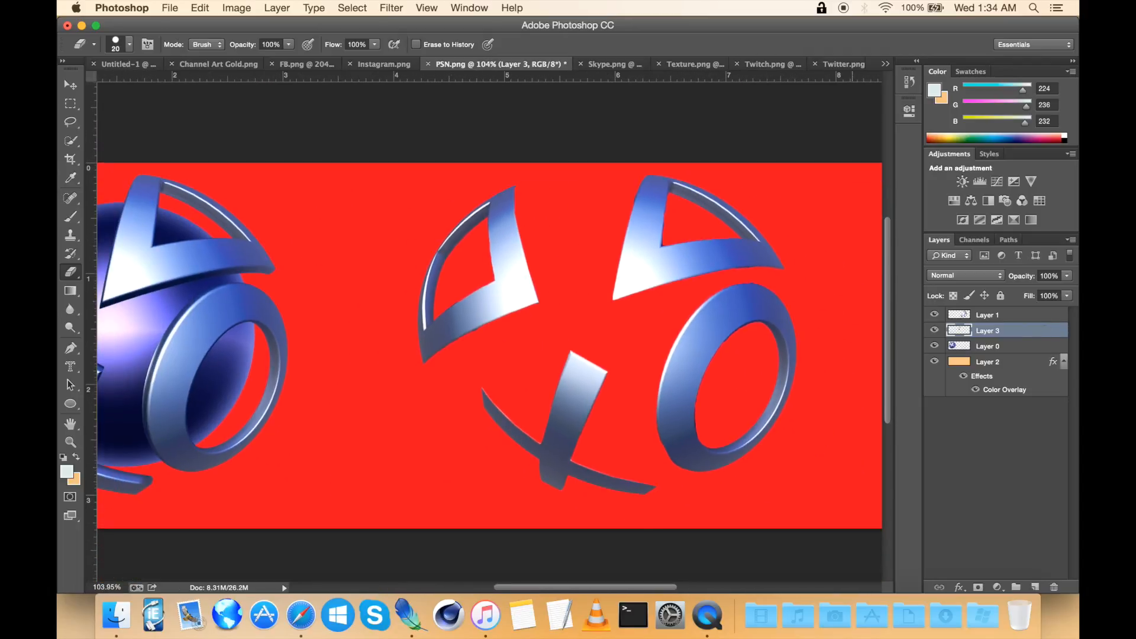
click(1000, 315)
click(70, 85)
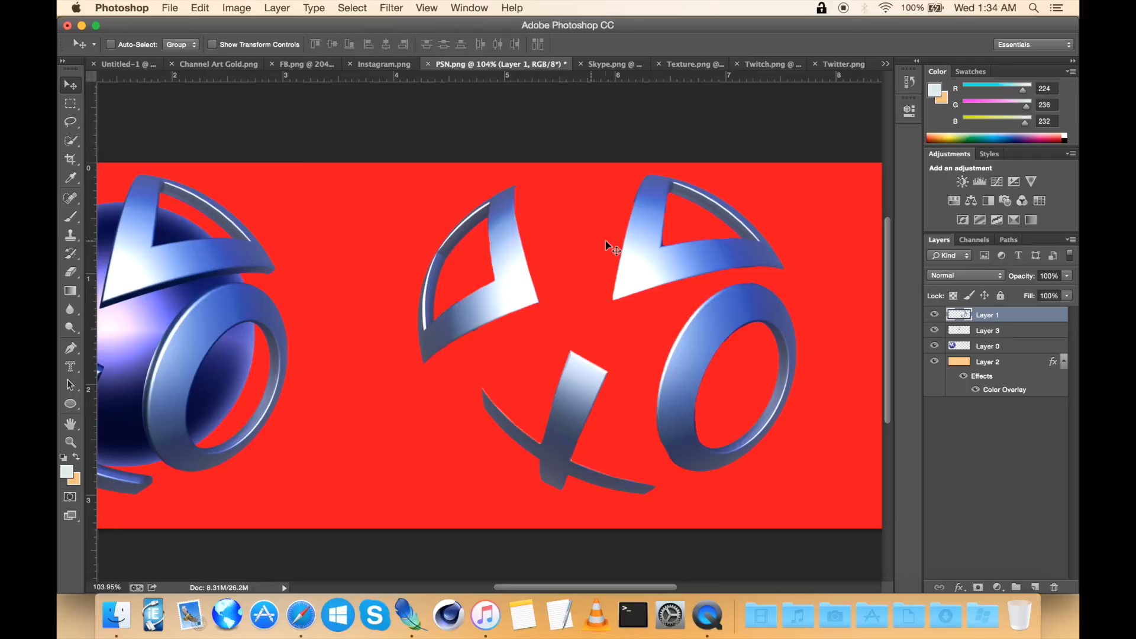
scroll(610, 246, left, 3)
key(ctrl+t)
drag(789, 276, 316, 292)
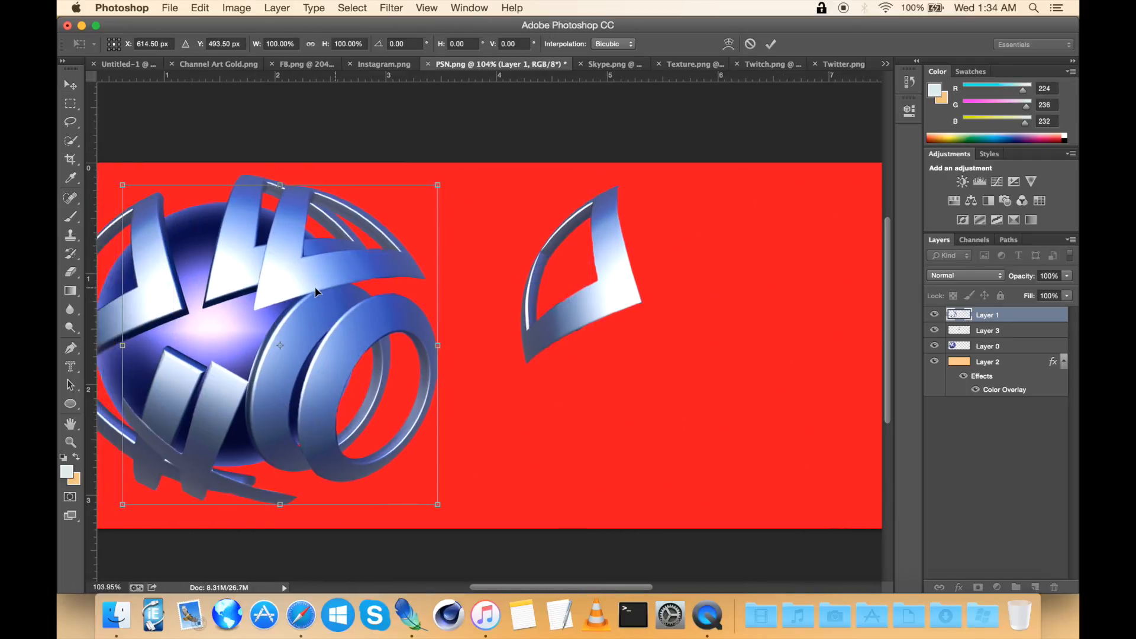
scroll(316, 291, left, 5)
drag(534, 288, 490, 279)
key(Return)
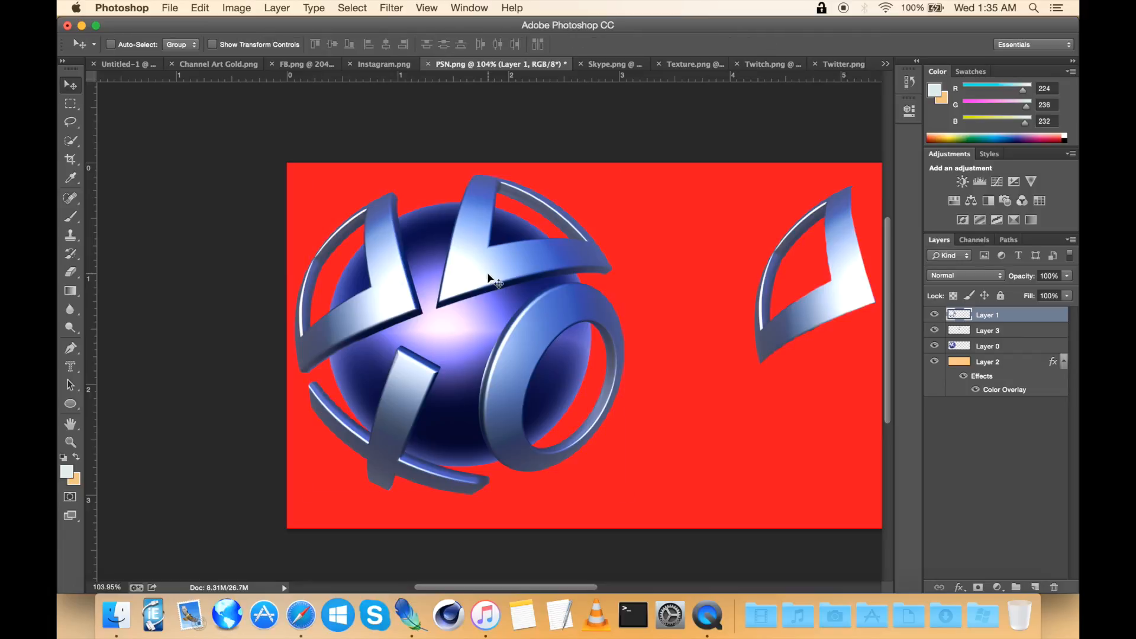
Step: Move the arm layer left onto the original sphere logo to join the other pieces
click(1016, 335)
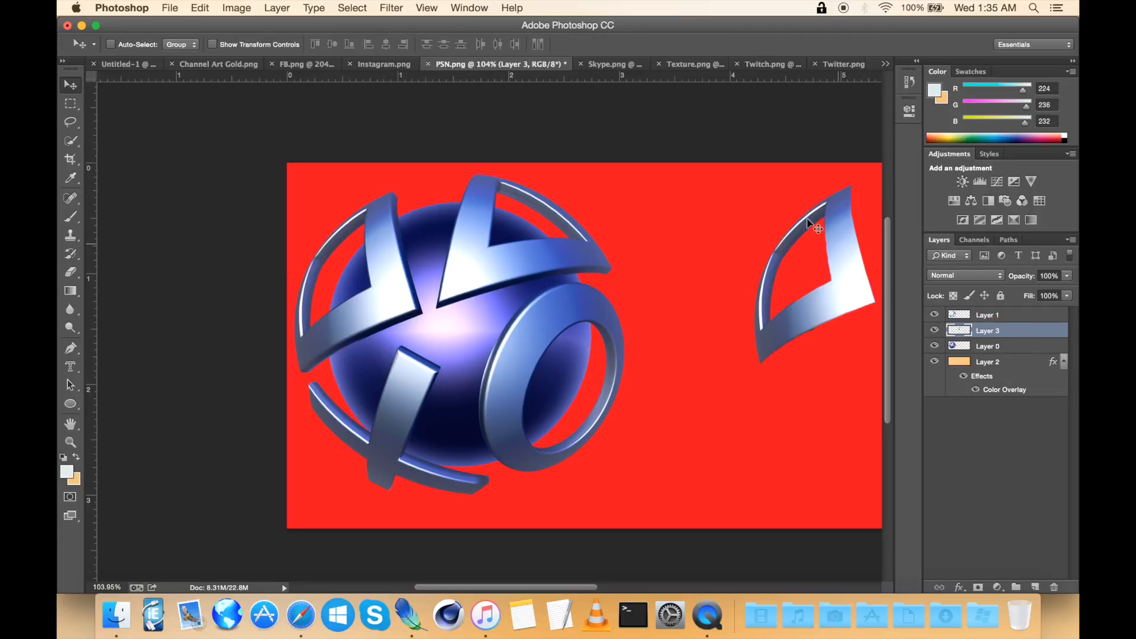
drag(835, 224, 374, 236)
Step: Merge Layer 1 and Layer 3 into one logo-piece layer
click(1024, 317)
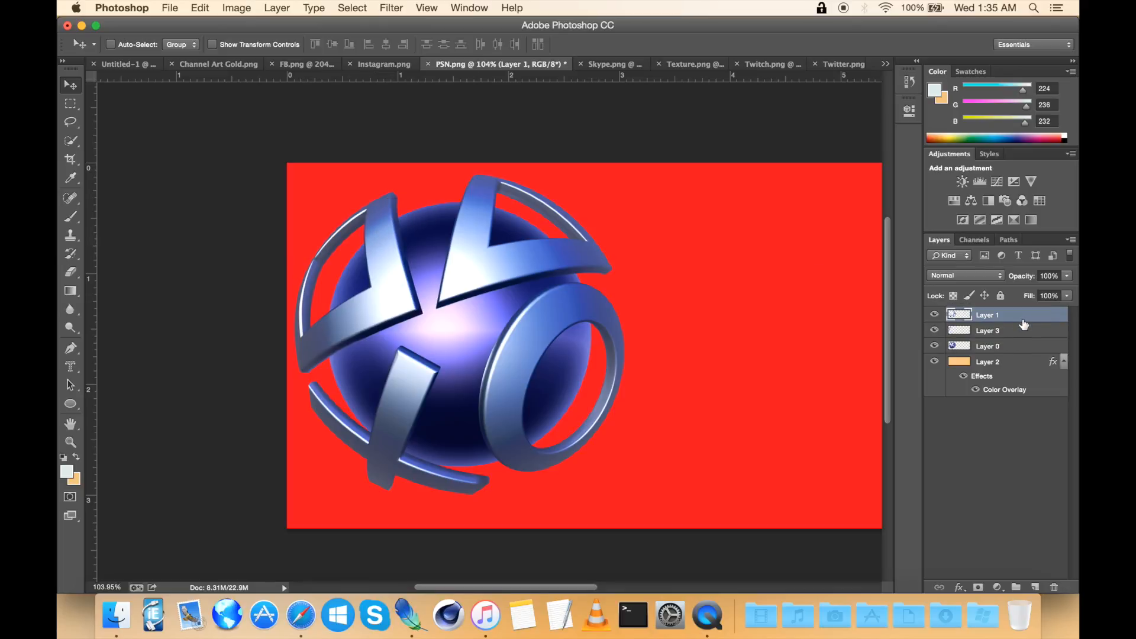
right_click(1042, 322)
click(944, 442)
Step: Move the merged PSN logo pieces right, away from the sphere logo
scroll(545, 321, right, 5)
scroll(543, 319, down, 4)
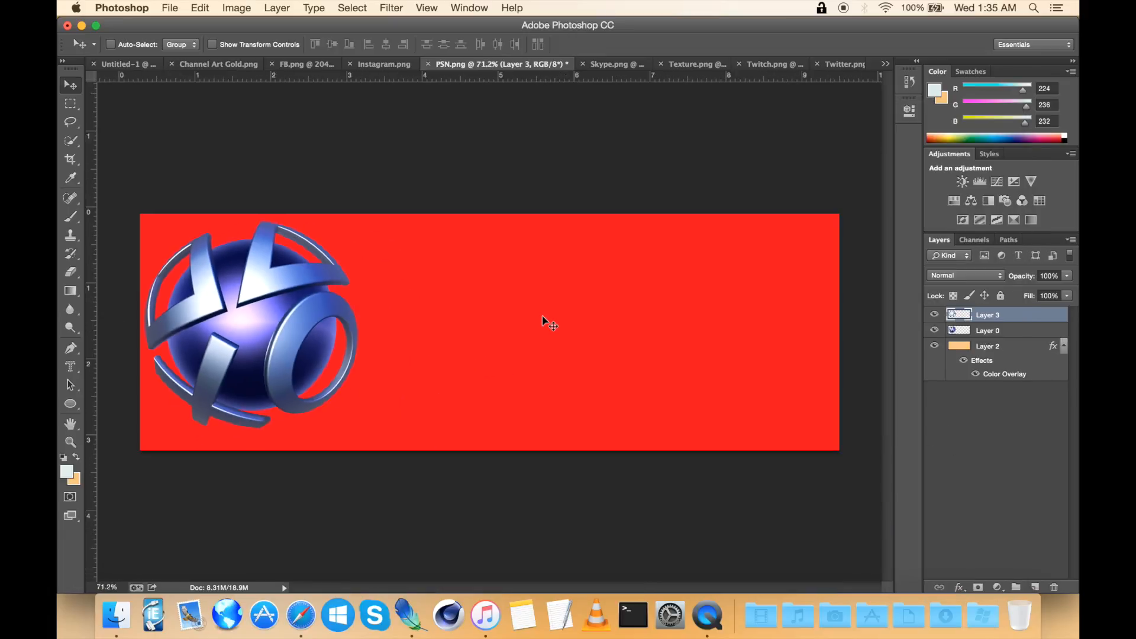
drag(279, 297, 602, 286)
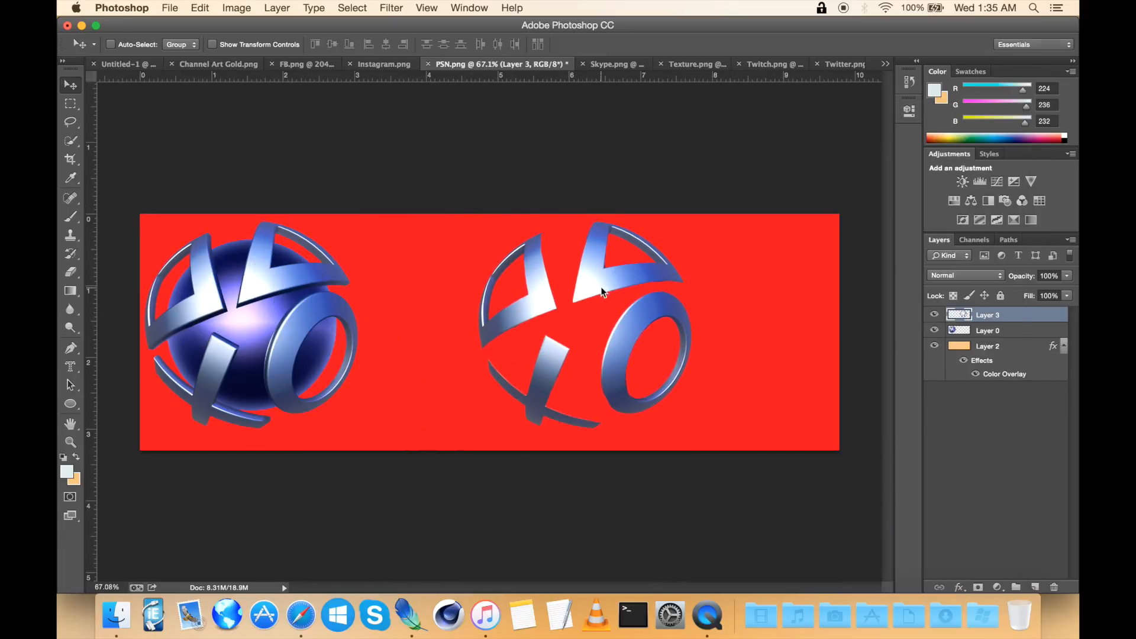
Step: Select the separated PSN logo pieces with a rectangular marquee and copy them
scroll(601, 286, up, 4)
scroll(602, 291, up, 1)
scroll(601, 291, right, 4)
click(71, 103)
scroll(147, 146, down, 3)
drag(269, 175, 596, 509)
key(super+c)
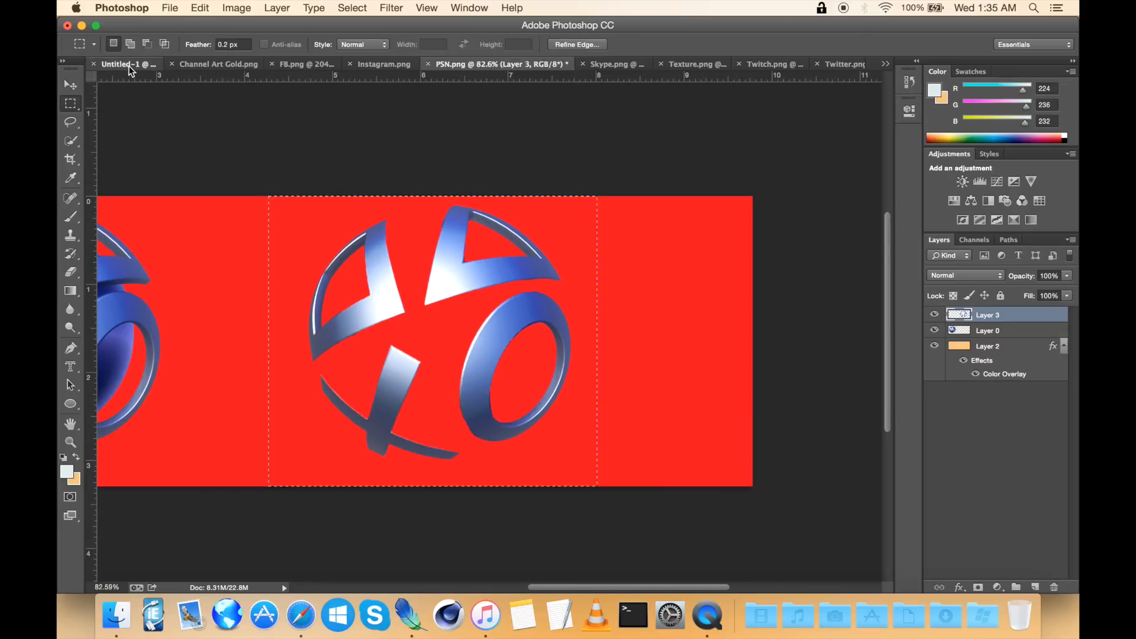
Step: Paste the PSN logo into the banner document and scale it down with Free Transform beside the Twitch icon
click(127, 64)
key(super+v)
key(v)
key(super+t)
drag(243, 95, 467, 308)
drag(549, 413, 475, 337)
Step: Enlarge the PSN logo slightly, nudge it down into line with the icons and commit the transform
scroll(475, 335, up, 6)
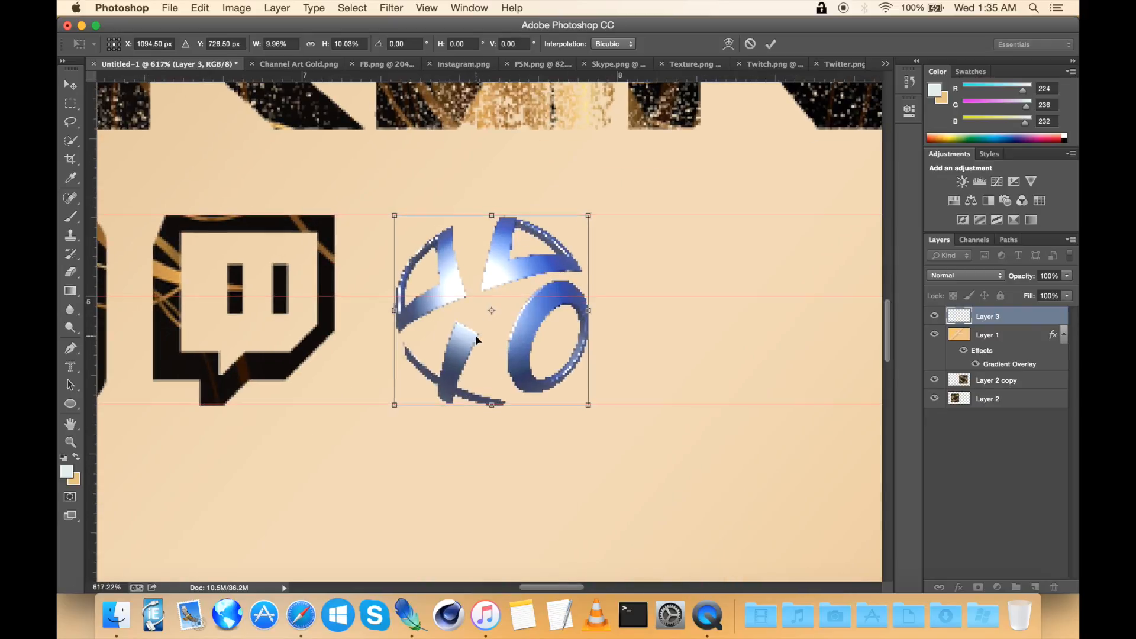
drag(594, 213, 611, 201)
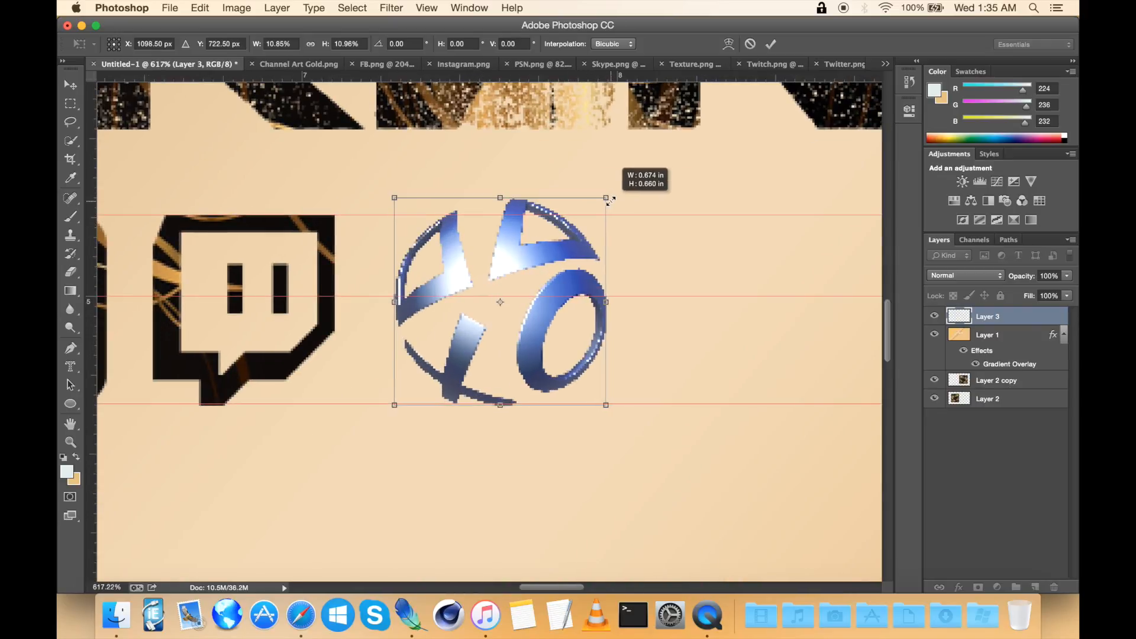
drag(566, 237, 538, 242)
key(Down)
key(Down)
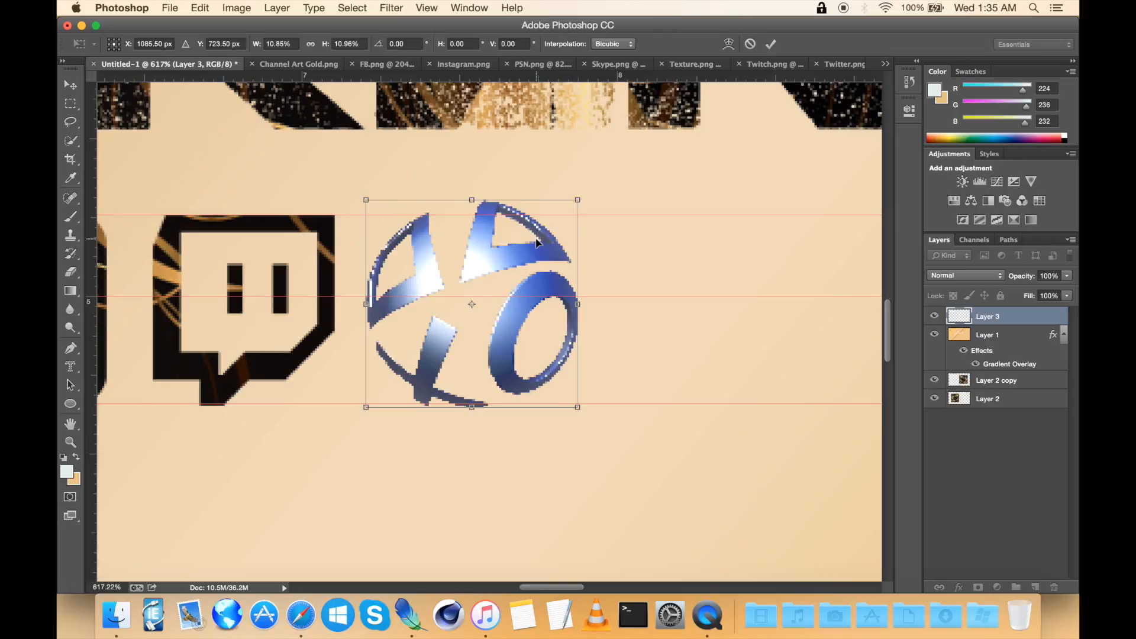
key(Down)
key(Return)
Step: Hide the other layers and select the PSN logo's shape with the Magic Wand
click(70, 104)
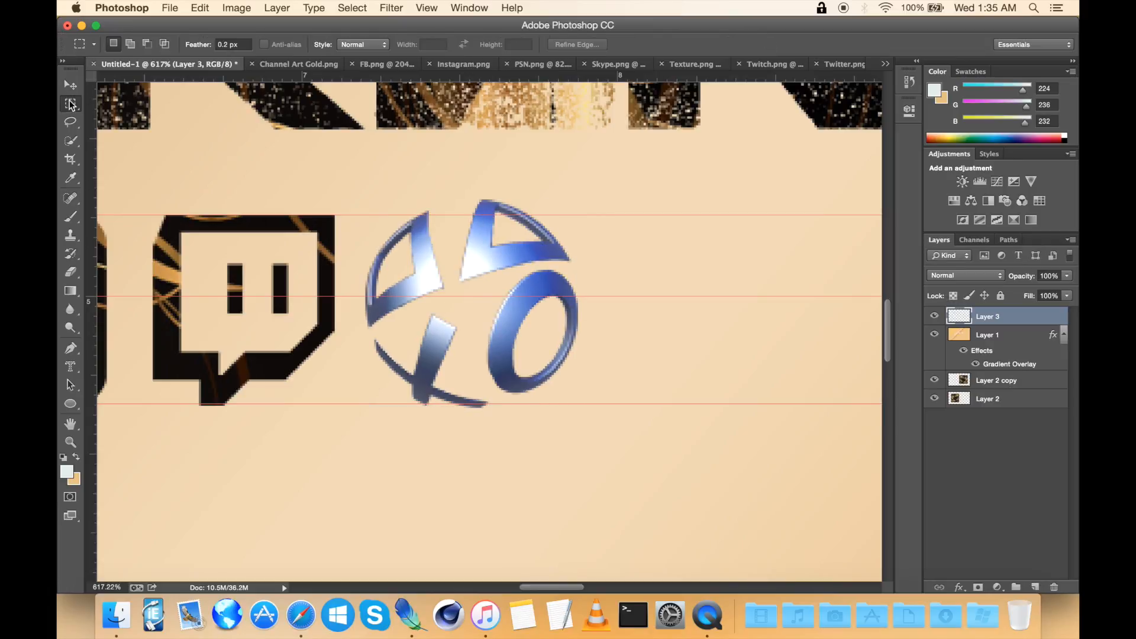
scroll(395, 288, up, 3)
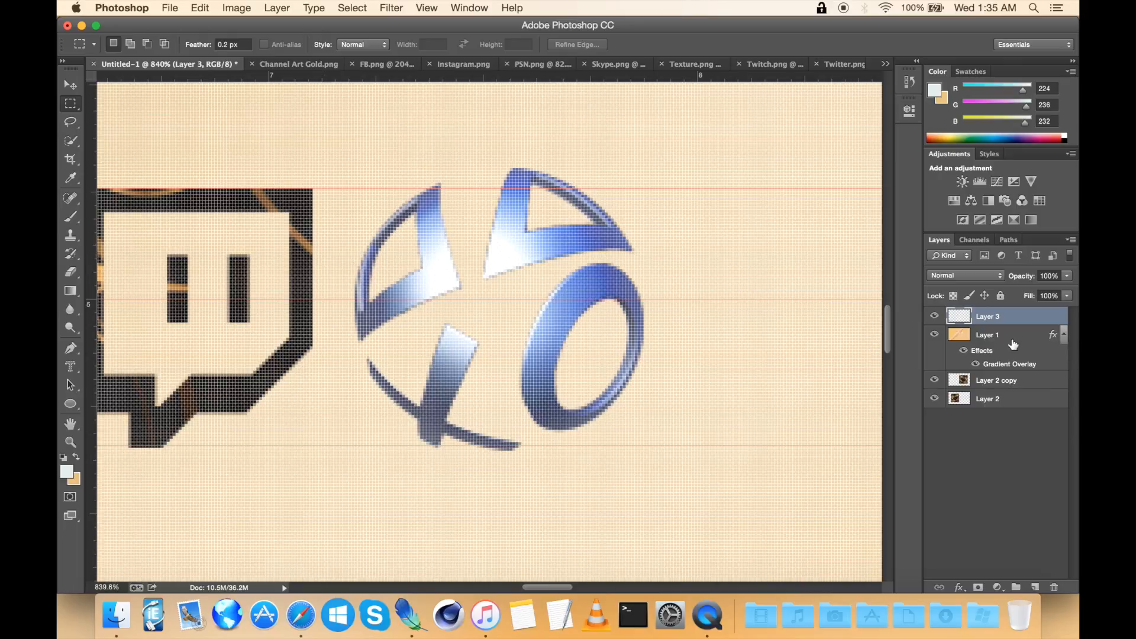
drag(936, 335, 940, 401)
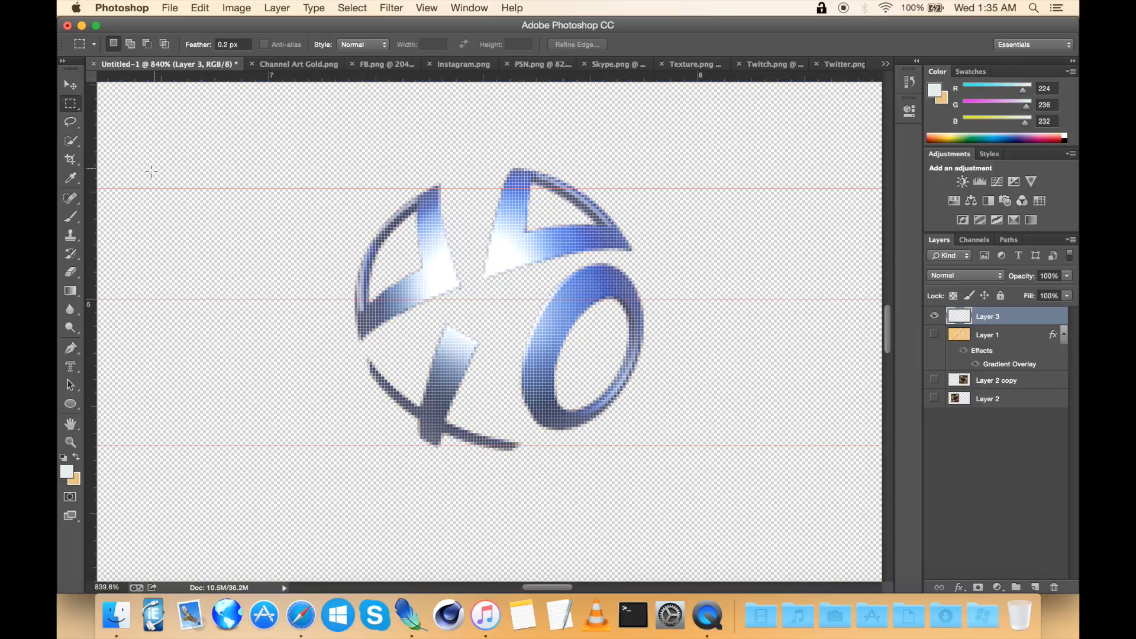
drag(73, 150, 131, 150)
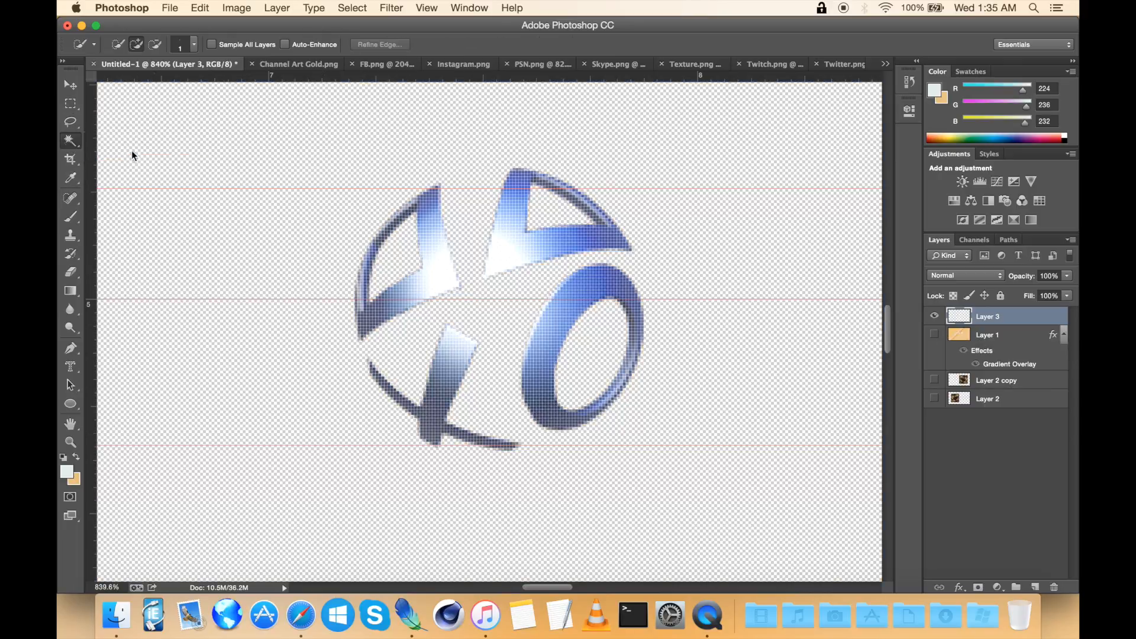
right_click(192, 155)
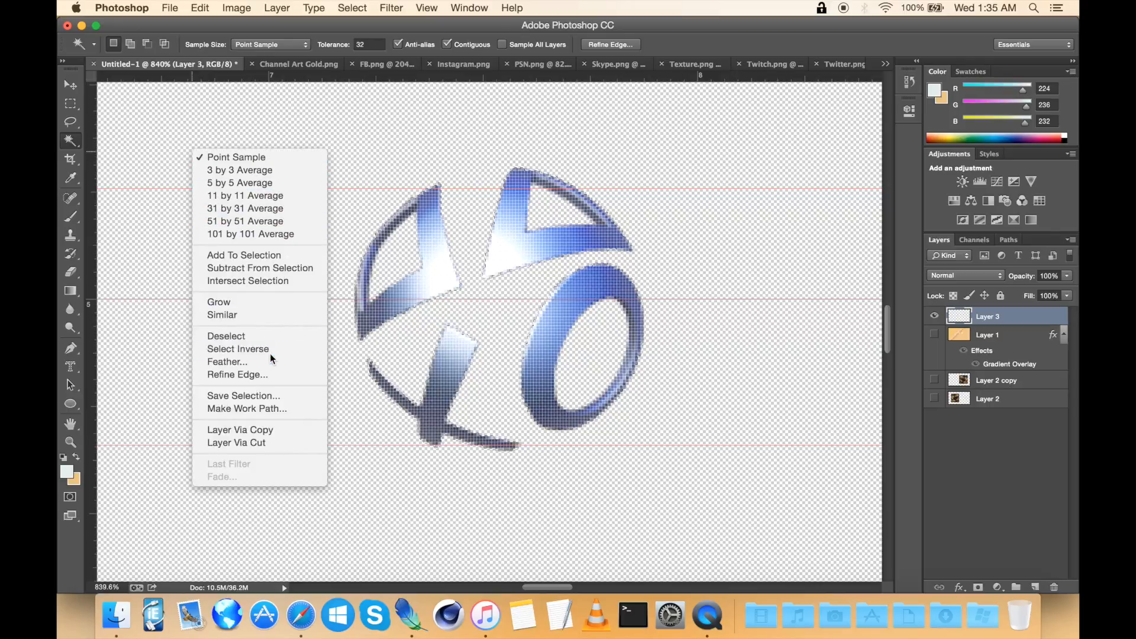
click(363, 373)
scroll(363, 373, up, 5)
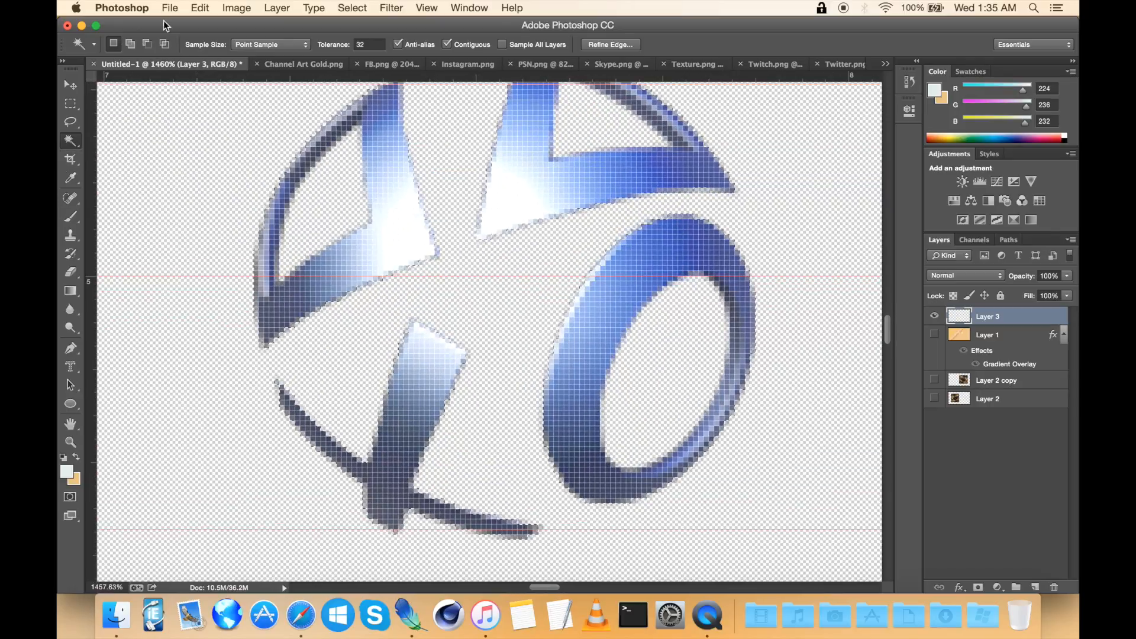
click(148, 47)
scroll(482, 274, down, 5)
right_click(485, 276)
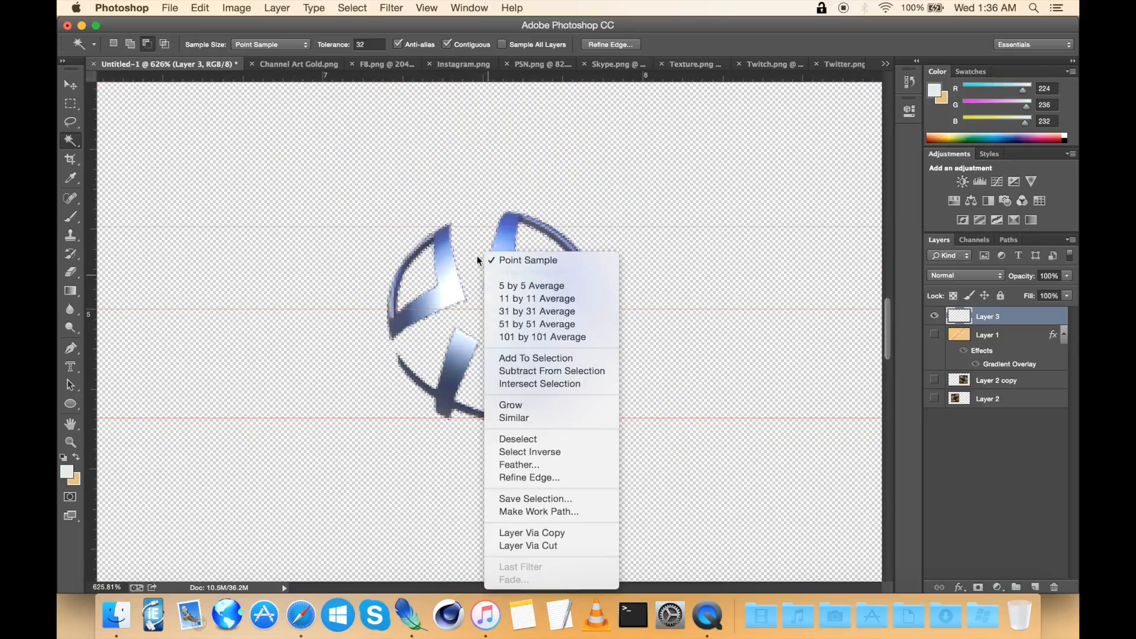
click(113, 44)
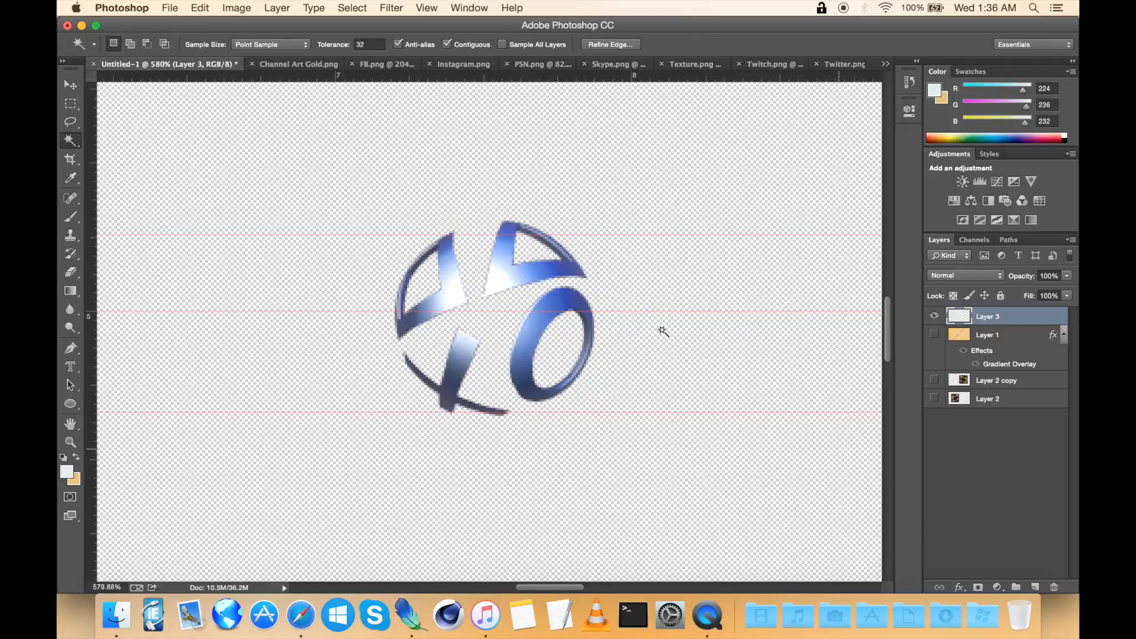
scroll(664, 329, down, 2)
Step: Show the gold Layer 1, delete the PSN shape from it and remove the PSN logo layer
click(935, 334)
click(1008, 342)
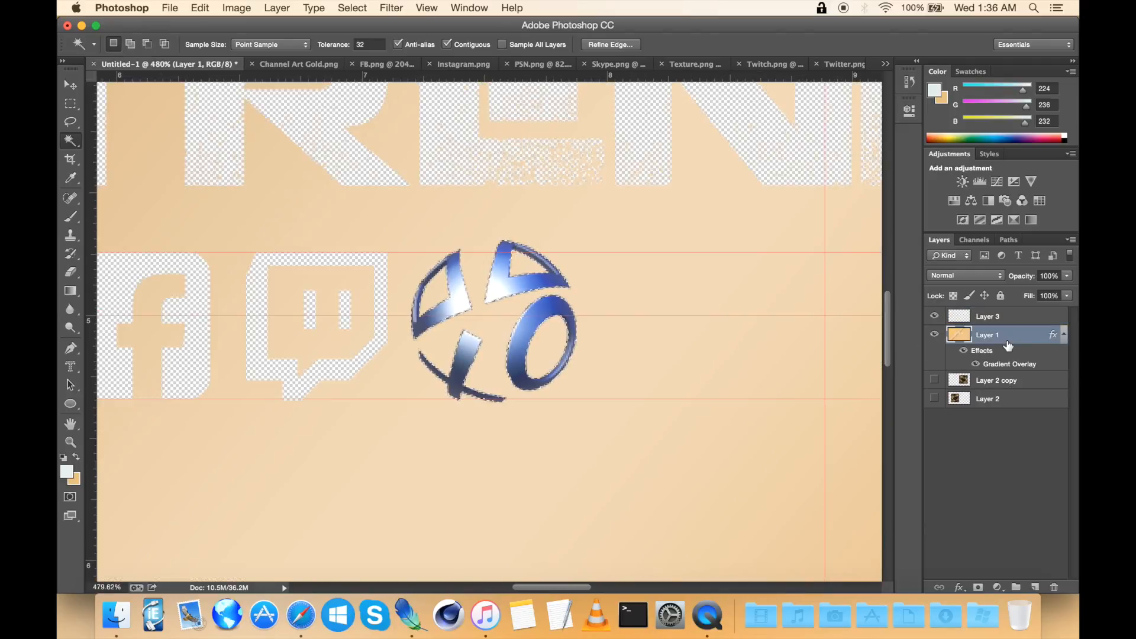
click(637, 272)
click(1009, 319)
key(Delete)
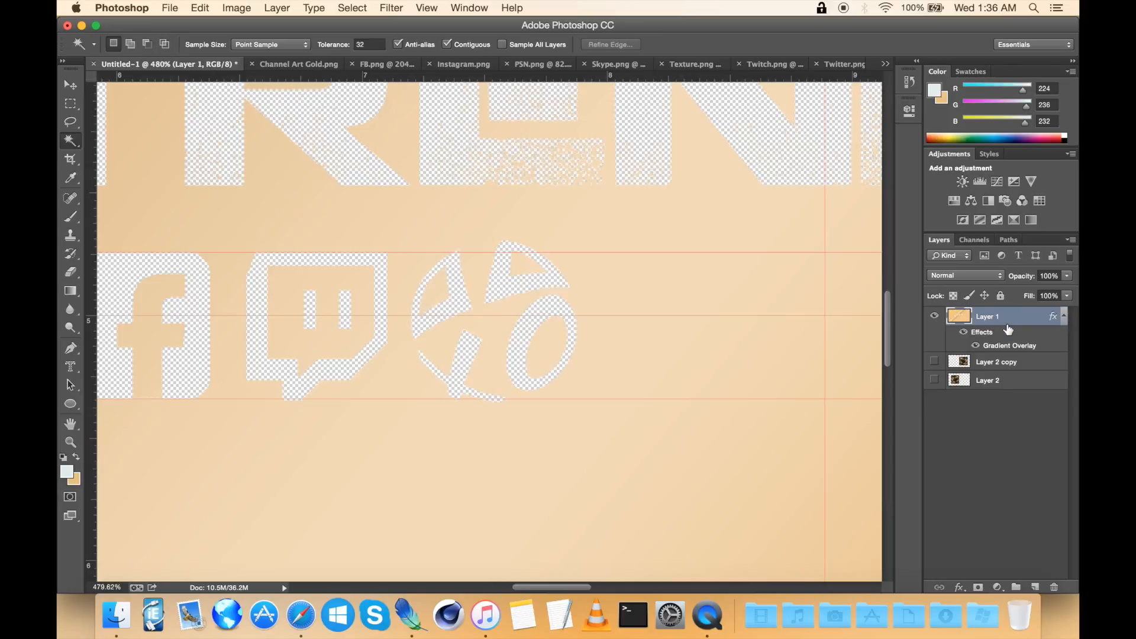
Step: Show Layer 2 copy and Layer 2 again and hide the guides to view the whole banner
click(935, 362)
click(935, 380)
scroll(643, 336, down, 6)
scroll(642, 337, down, 2)
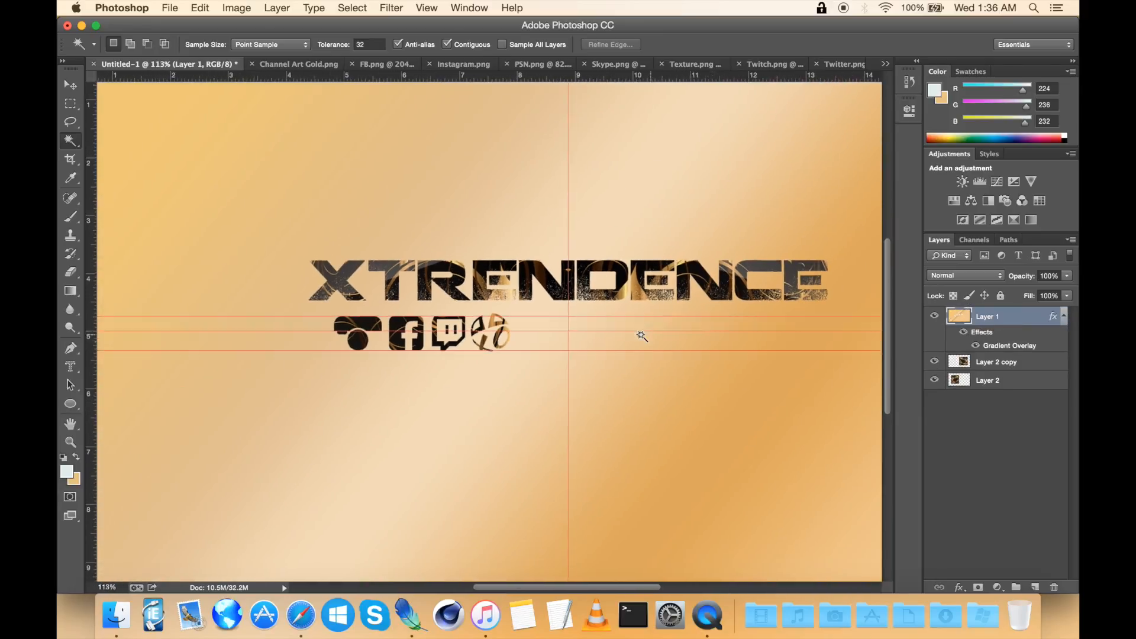
key(super+semicolon)
scroll(642, 338, right, 5)
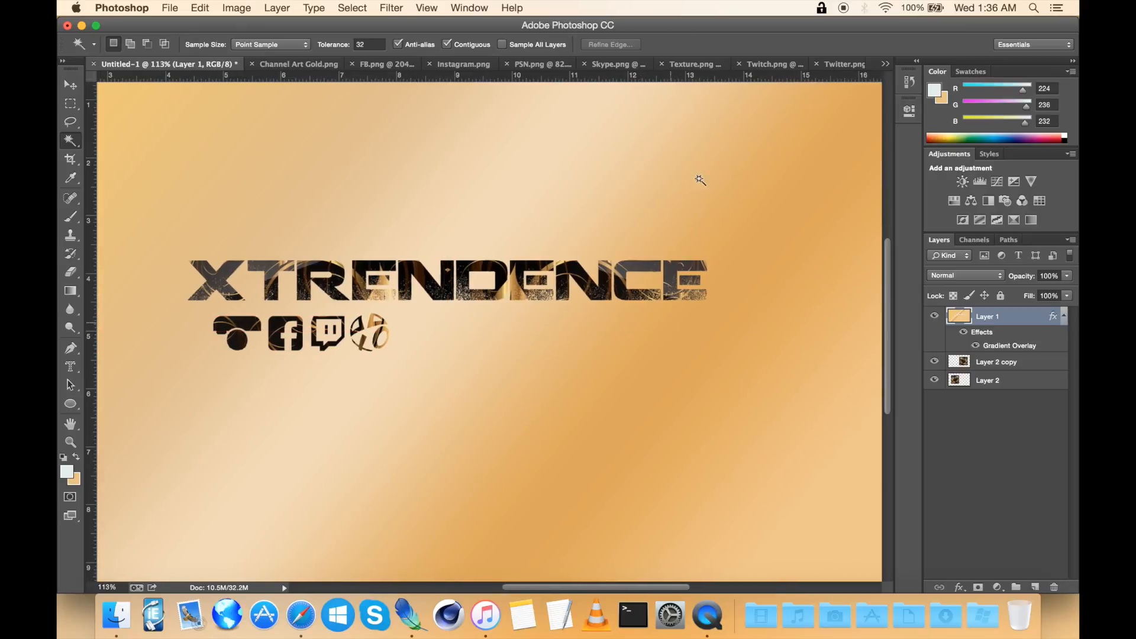
Step: Close the FB.png document without saving
click(608, 66)
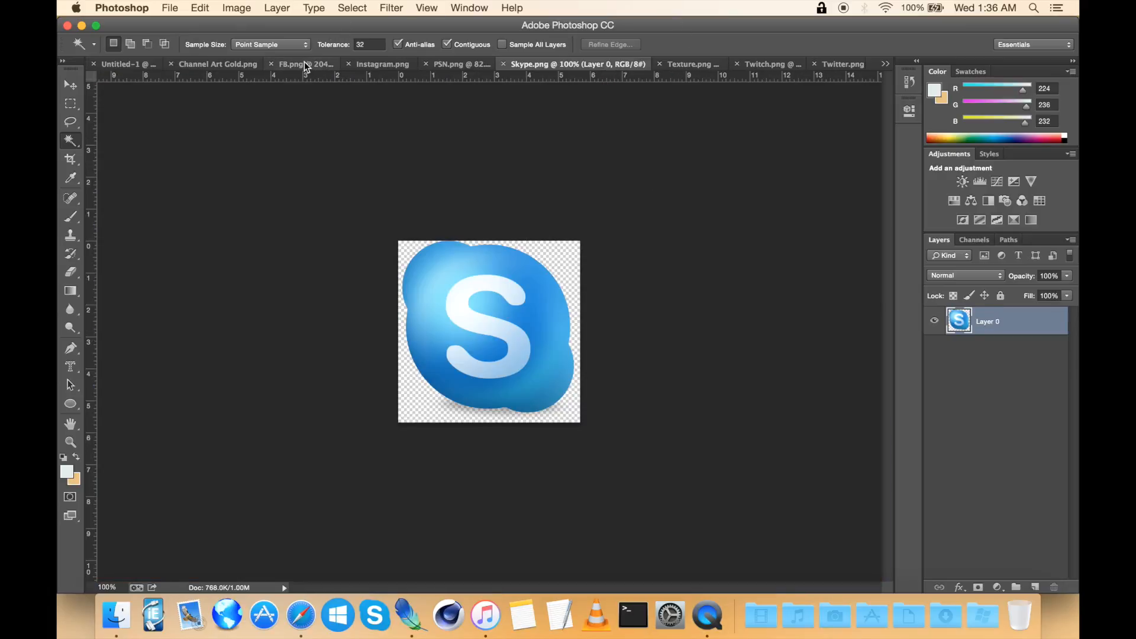
click(328, 65)
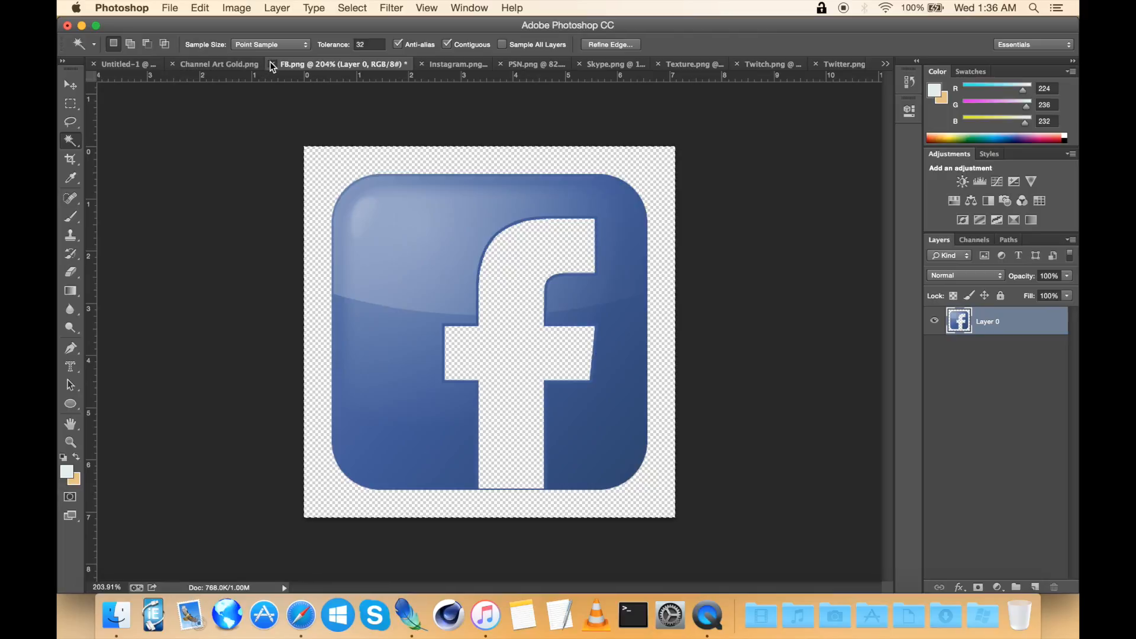
key(super+w)
click(521, 221)
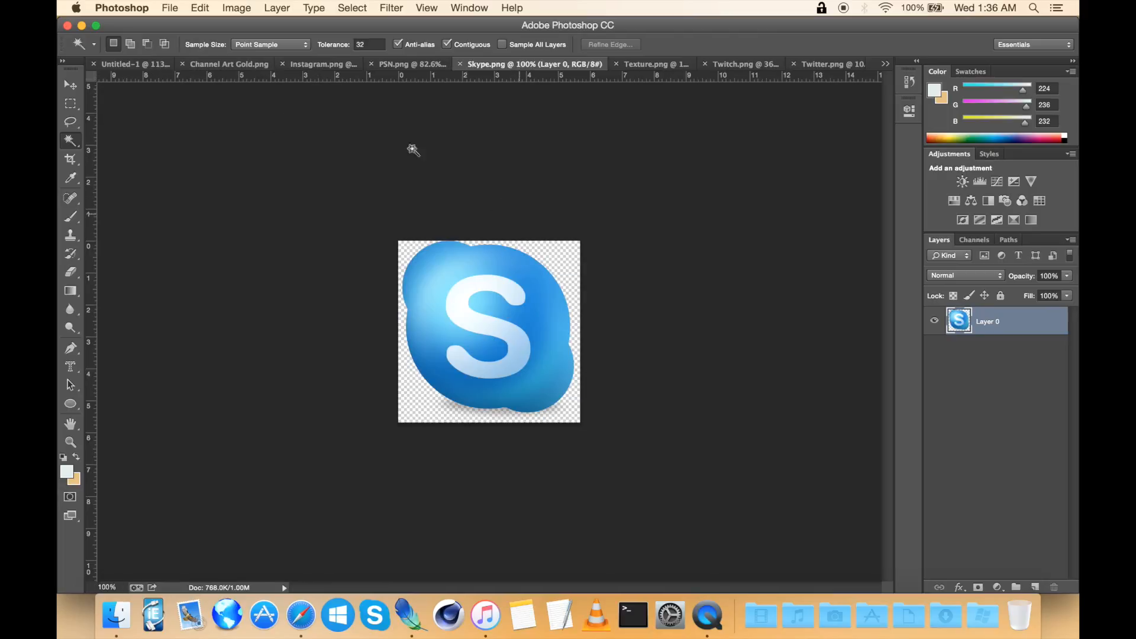
Step: Close the PSN.png document without saving
click(312, 63)
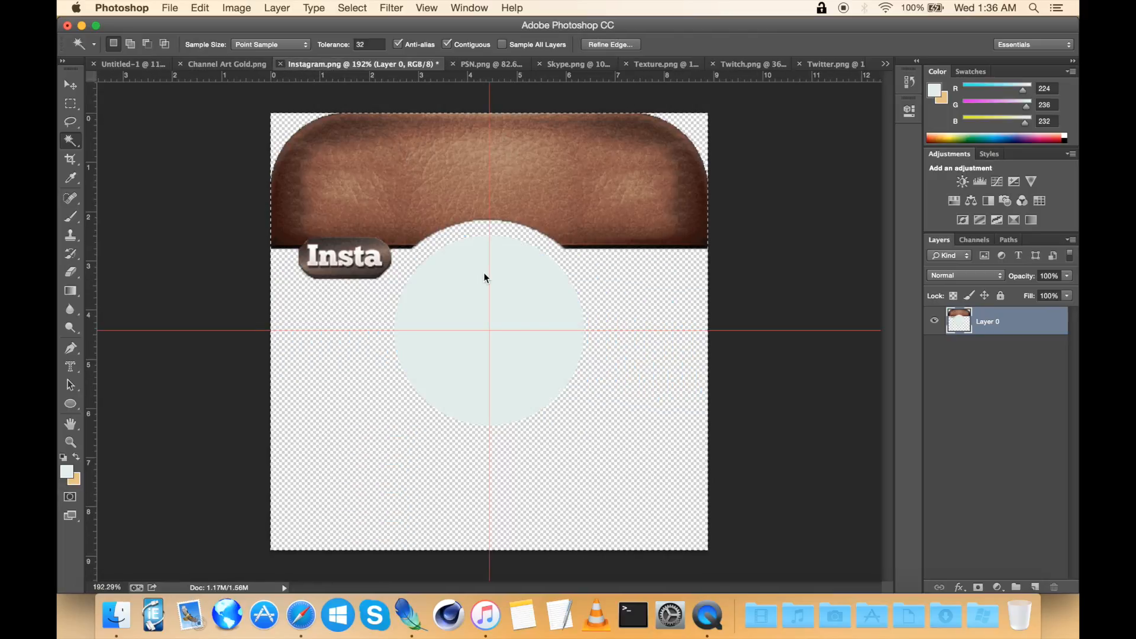
click(281, 64)
click(524, 223)
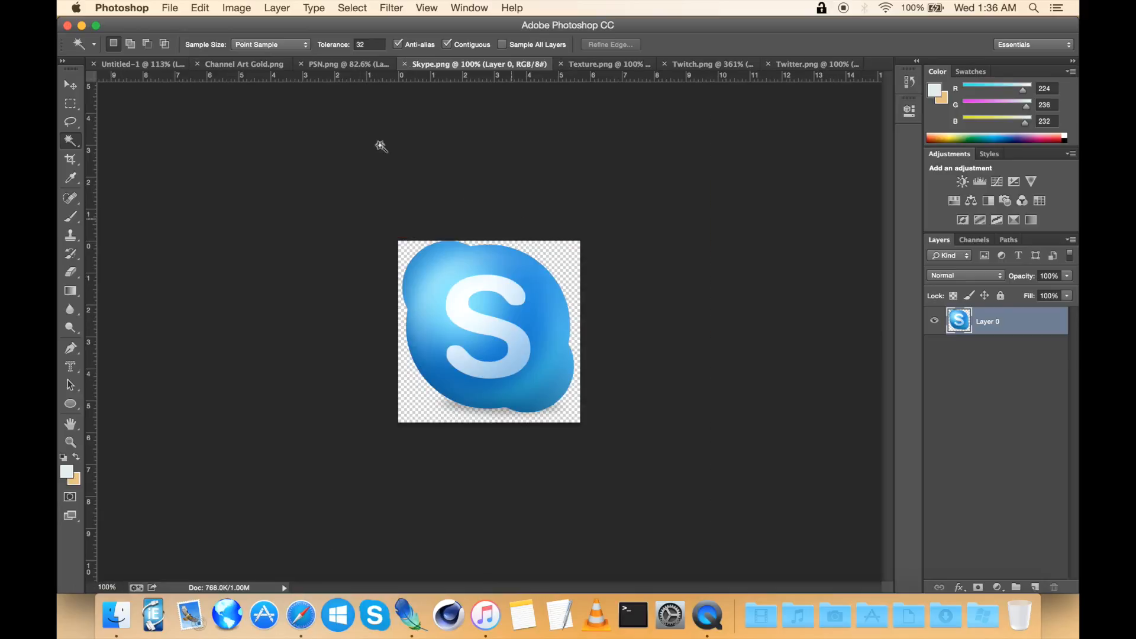
click(320, 66)
click(290, 66)
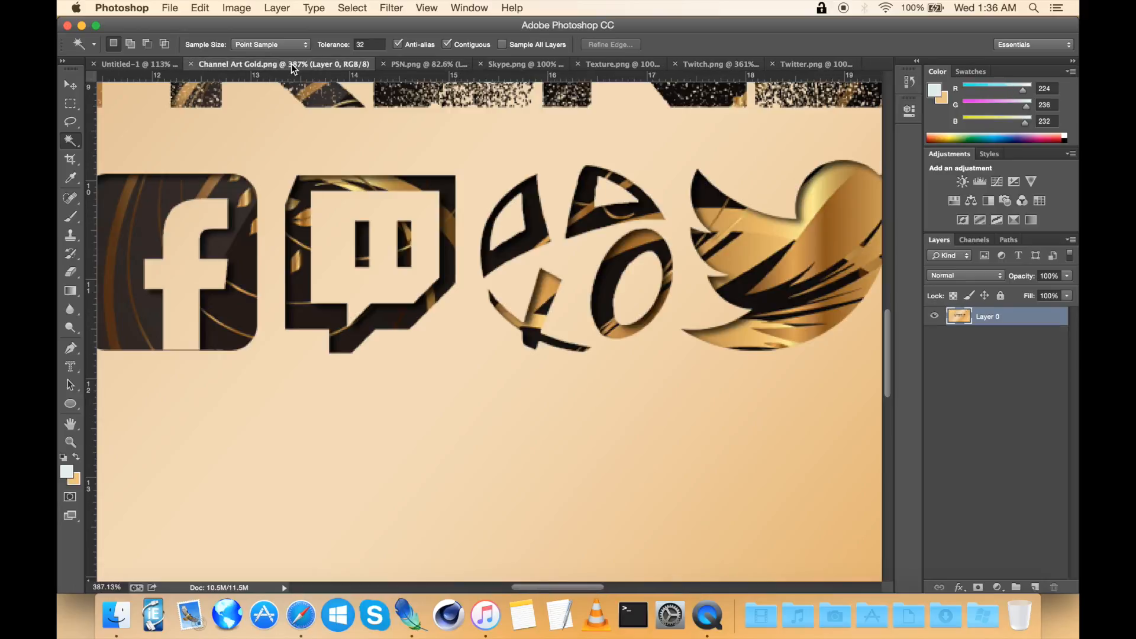
click(395, 64)
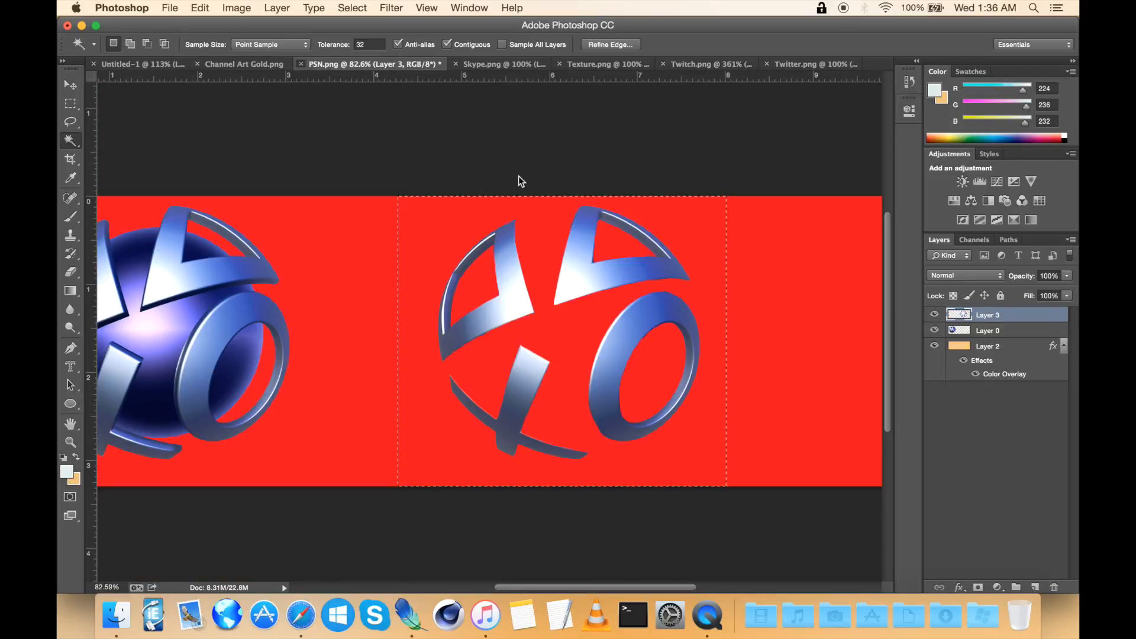
key(super+w)
click(500, 223)
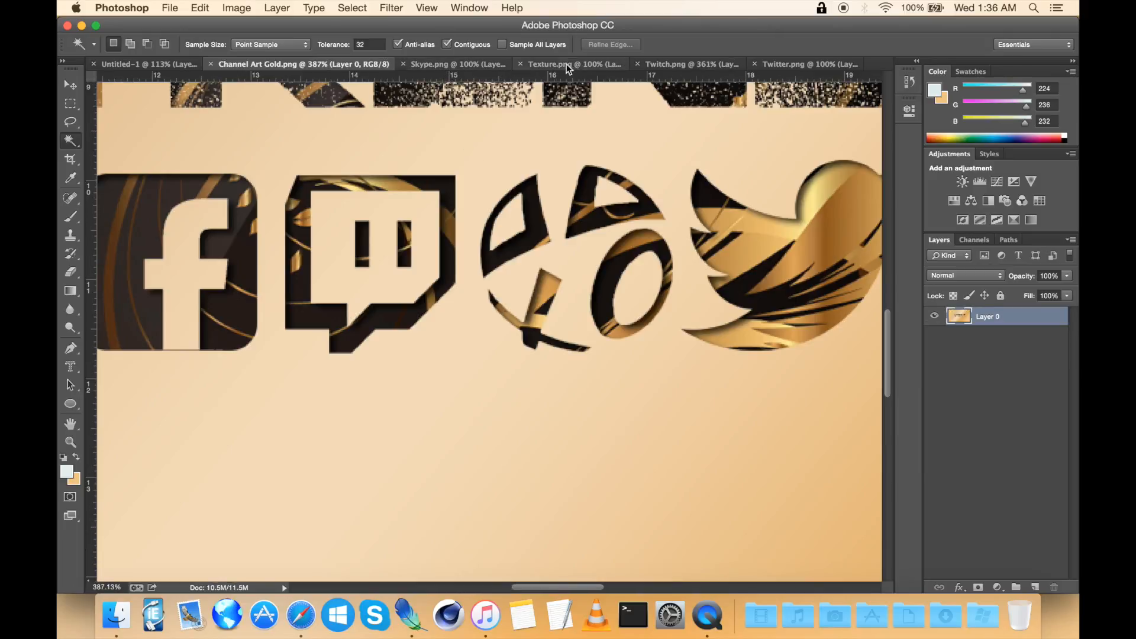
Step: Open the Twitter.png document, select the whole canvas and copy the bird logo
click(542, 63)
click(660, 63)
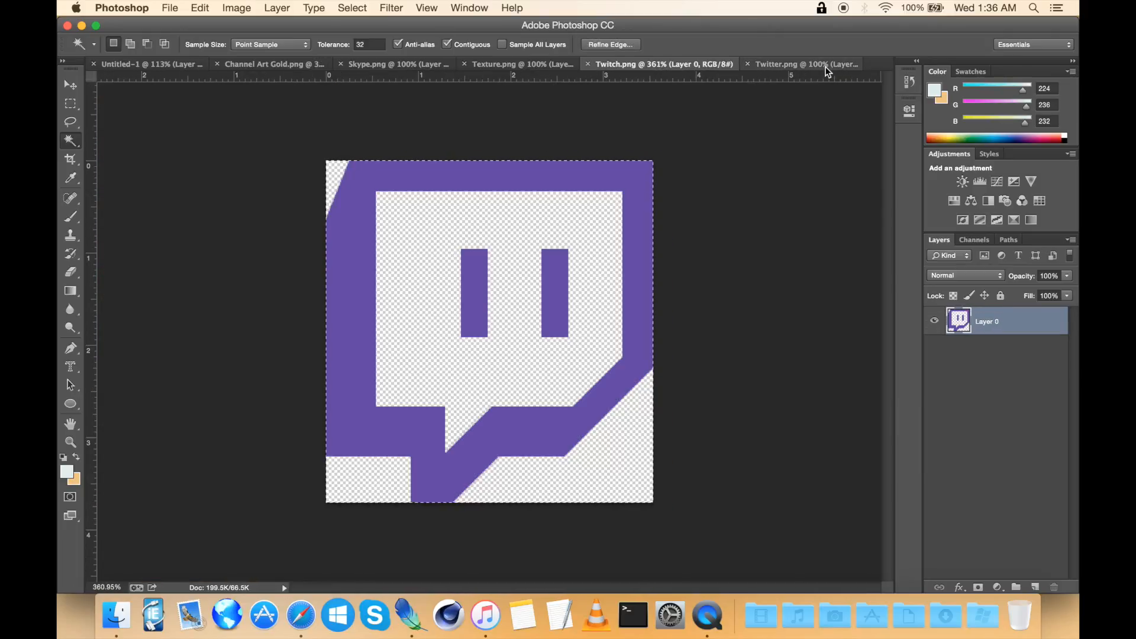
click(588, 64)
click(760, 59)
click(69, 104)
key(super+a)
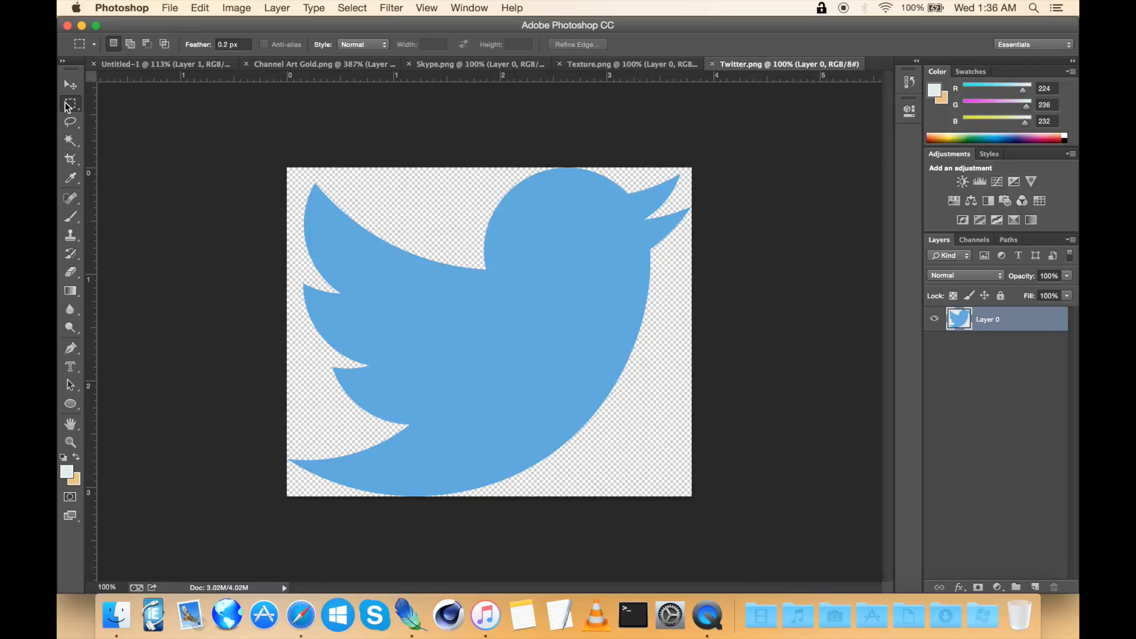
key(super+c)
Step: Paste the Twitter bird into the banner and scale it down with Free Transform near the icon row
click(309, 63)
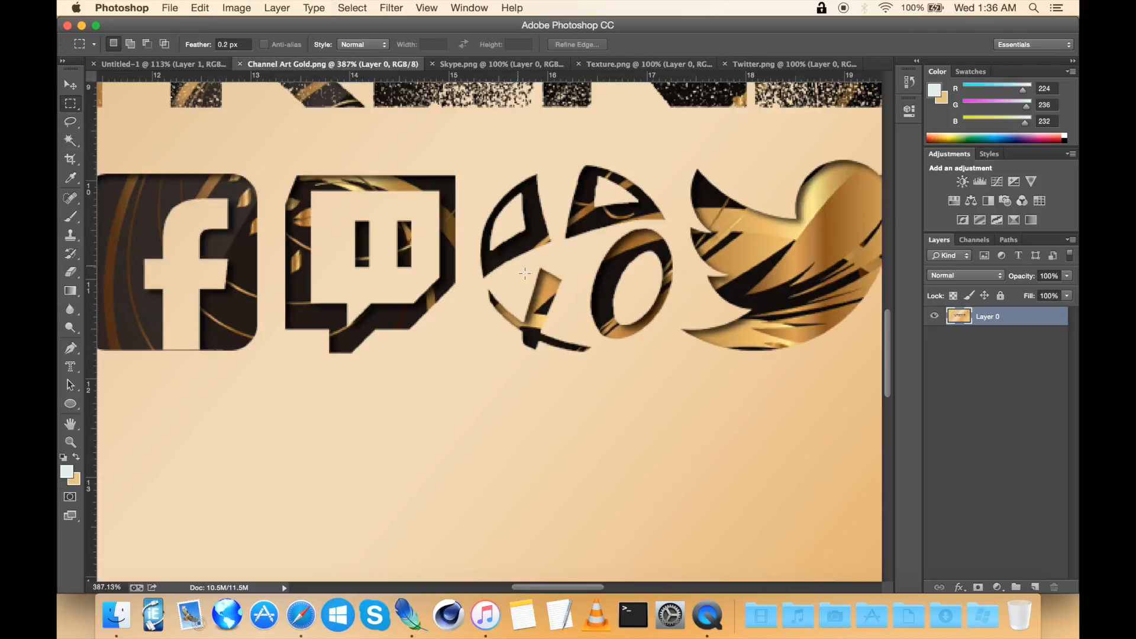
click(142, 65)
key(super+v)
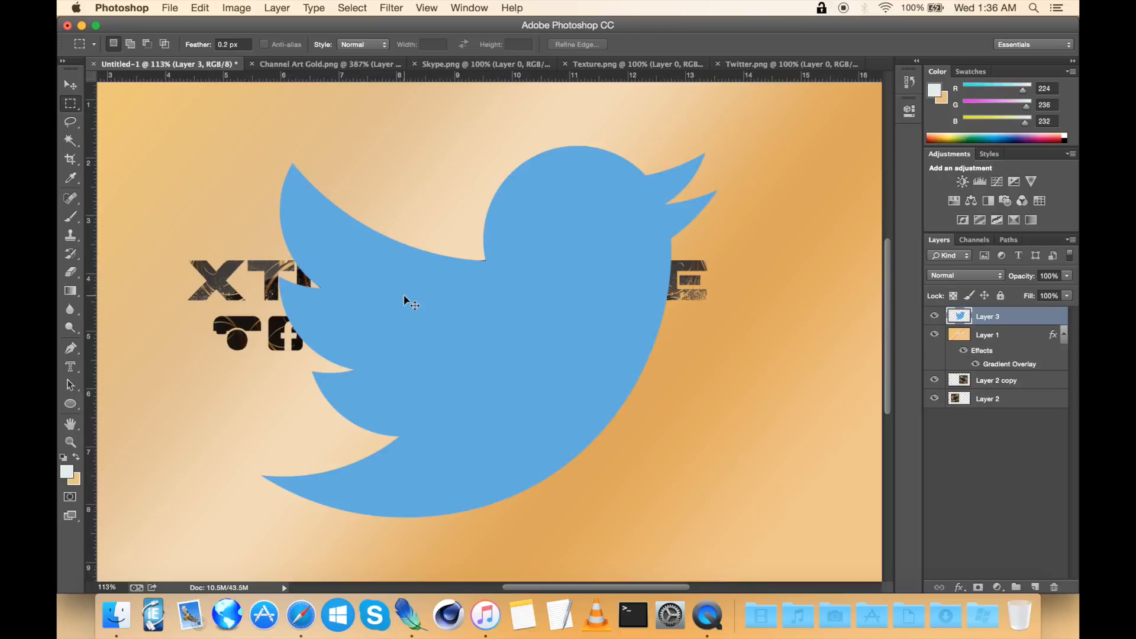
key(v)
key(super+t)
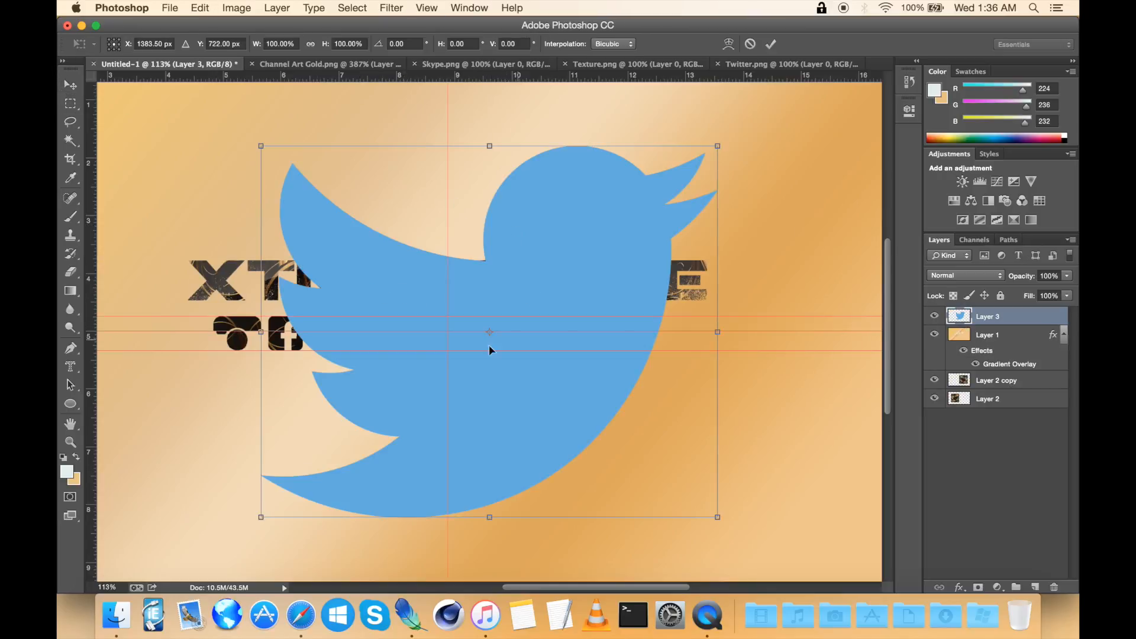
drag(717, 521, 433, 332)
Step: Move the scaled Twitter bird into the icon row beside the PSN icon, commit the transform and nudge it up
scroll(433, 331, up, 6)
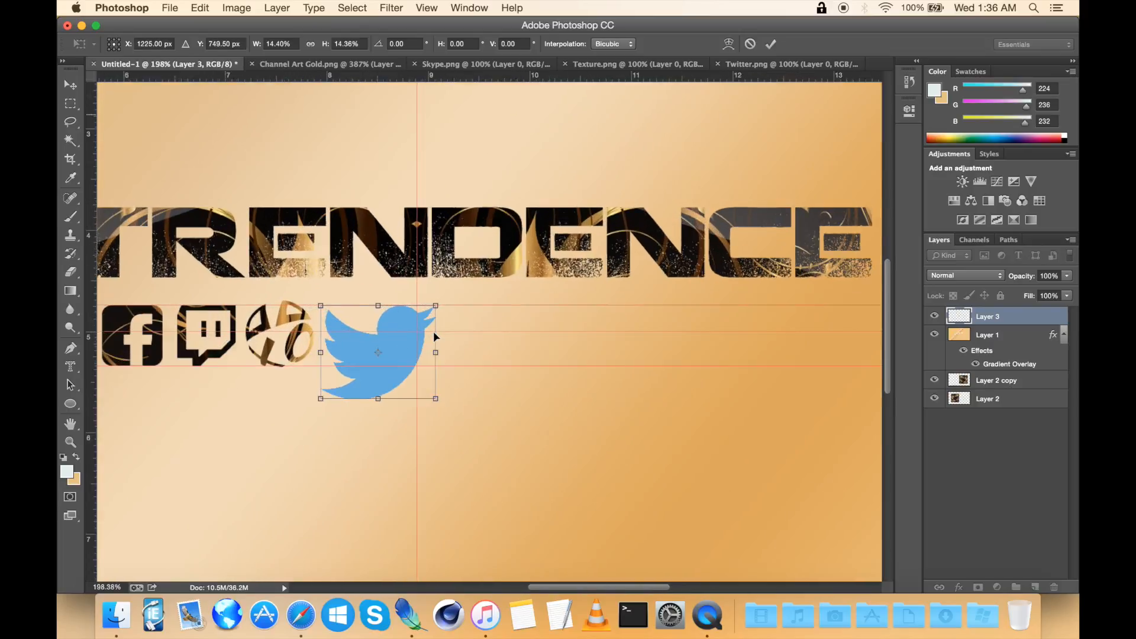
scroll(434, 331, left, 5)
drag(584, 403, 544, 367)
scroll(515, 315, up, 3)
drag(515, 315, 534, 315)
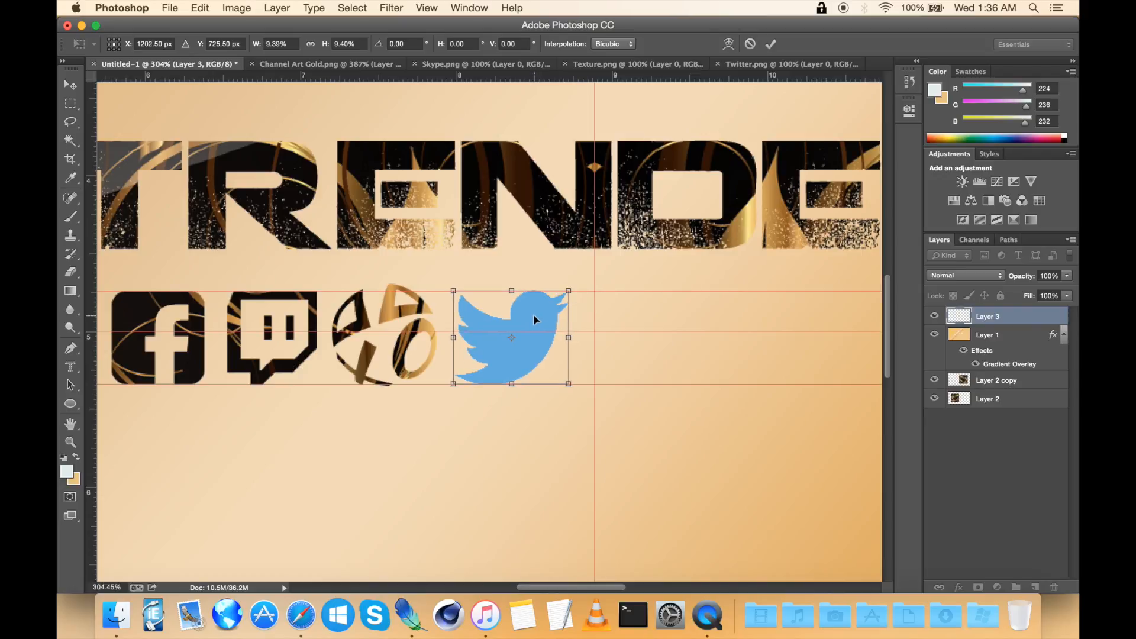
key(Return)
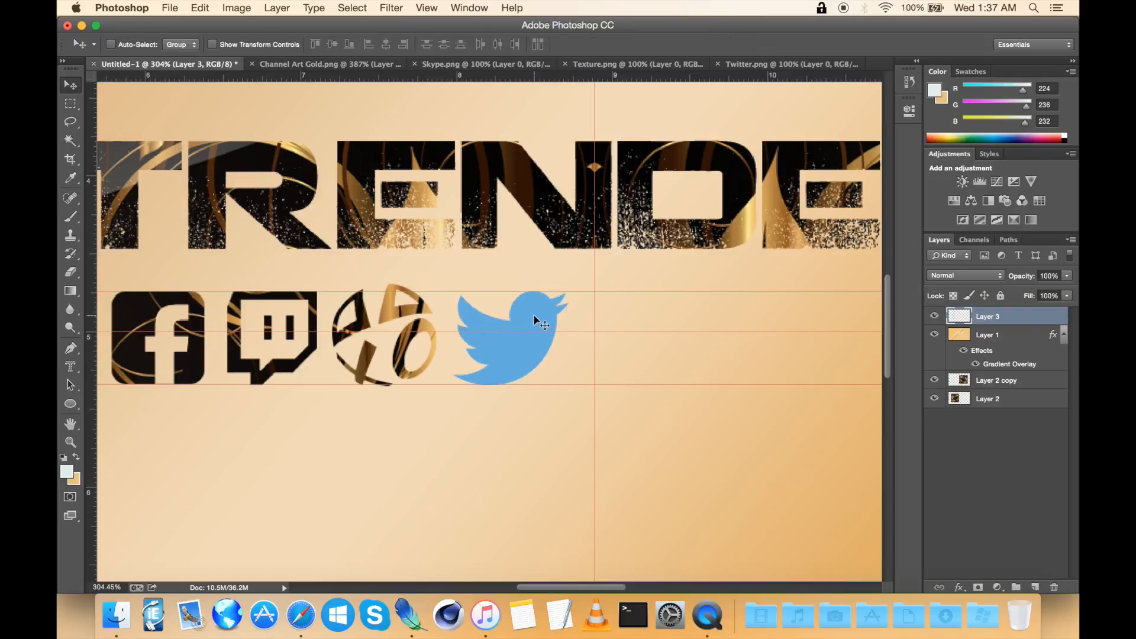
key(Up)
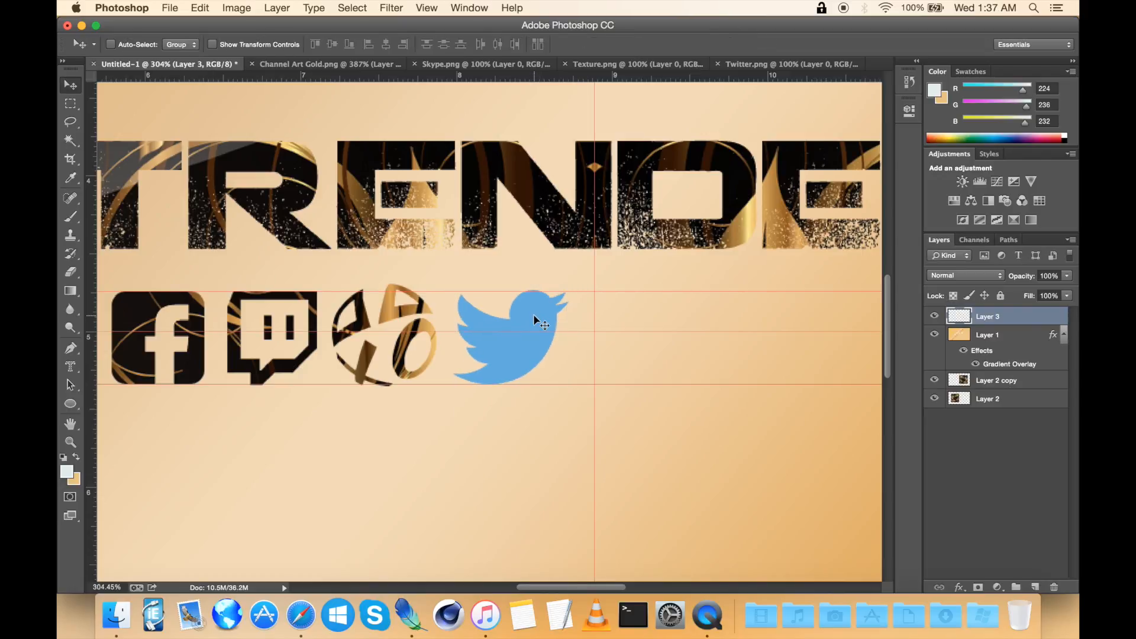
Step: Select the Twitter bird's shape with the Magic Wand and Select Inverse, then delete it from the gold gradient layer
scroll(503, 340, up, 3)
click(71, 140)
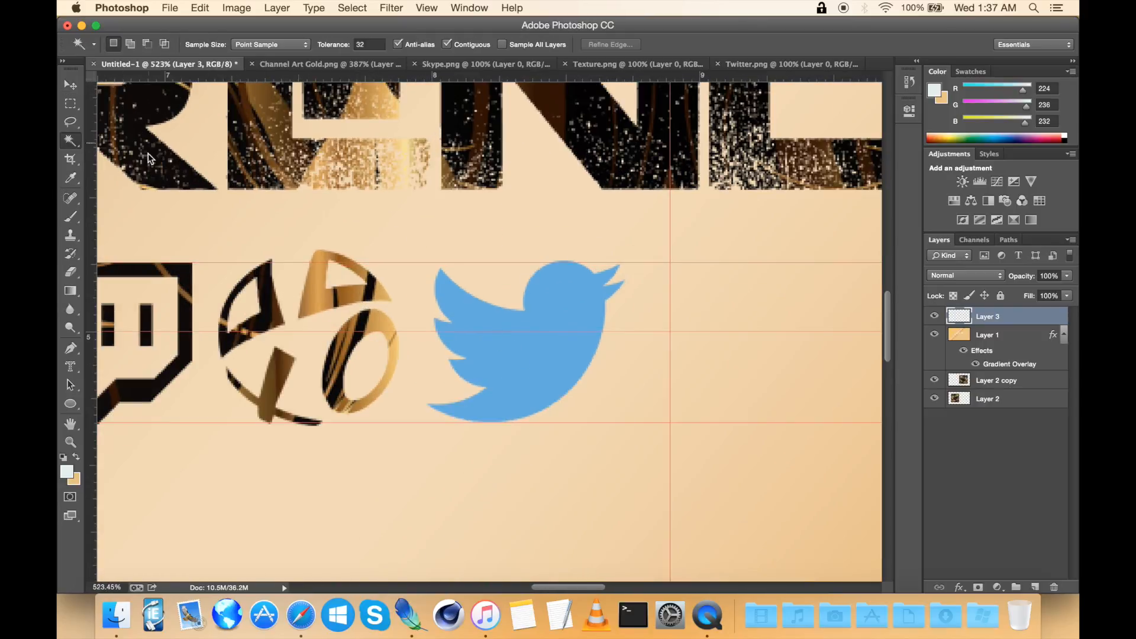
scroll(480, 308, up, 3)
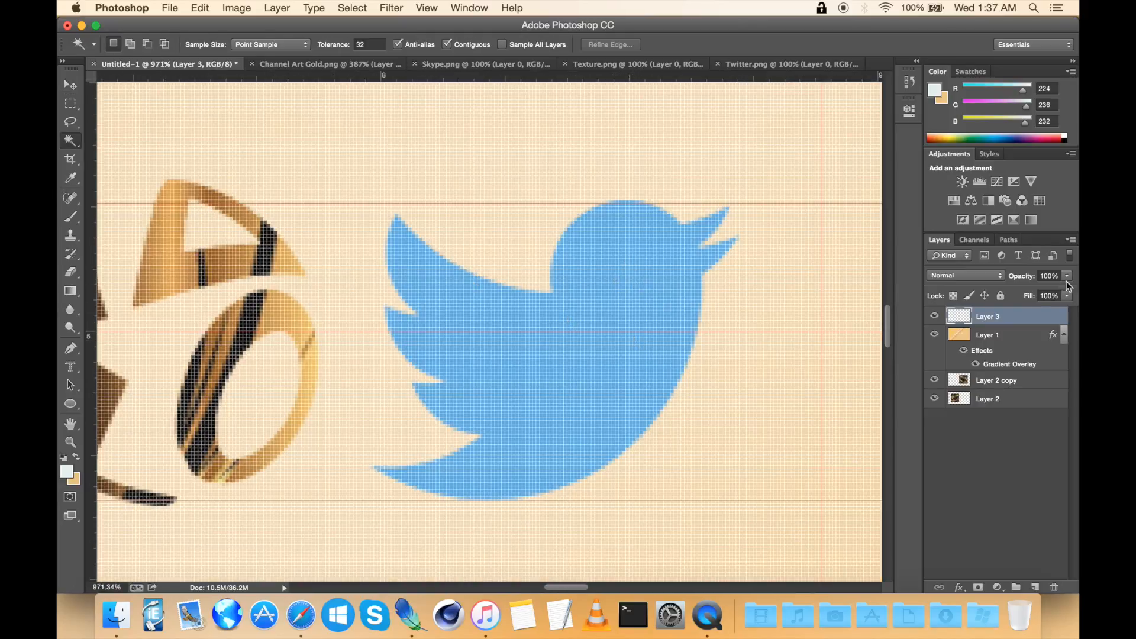
scroll(800, 309, right, 2)
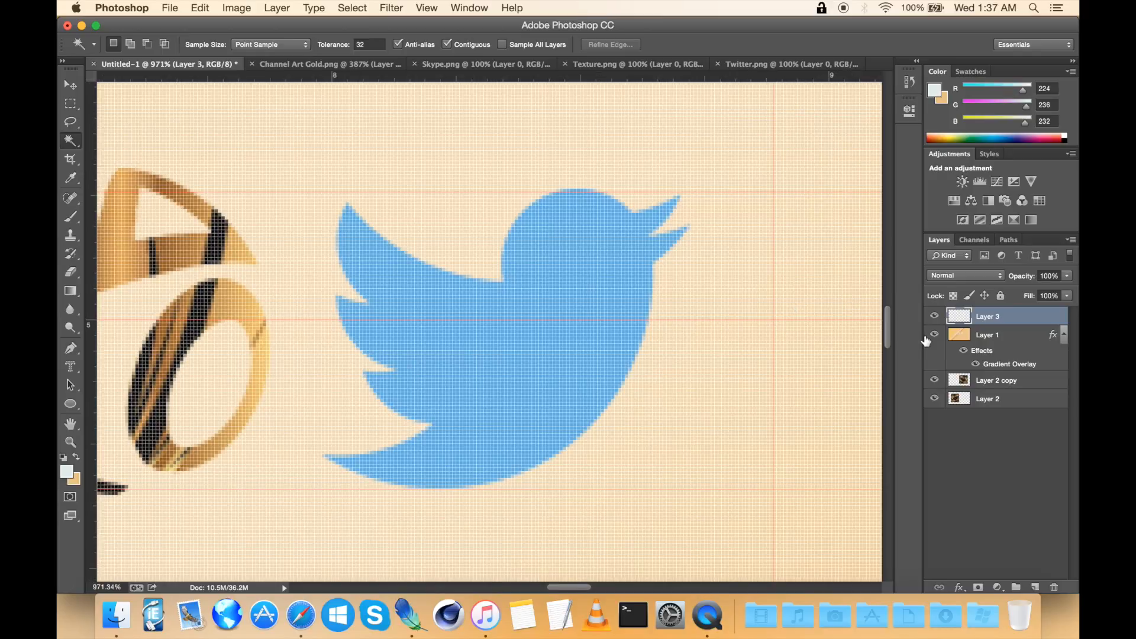
drag(935, 384, 935, 398)
click(738, 284)
right_click(737, 283)
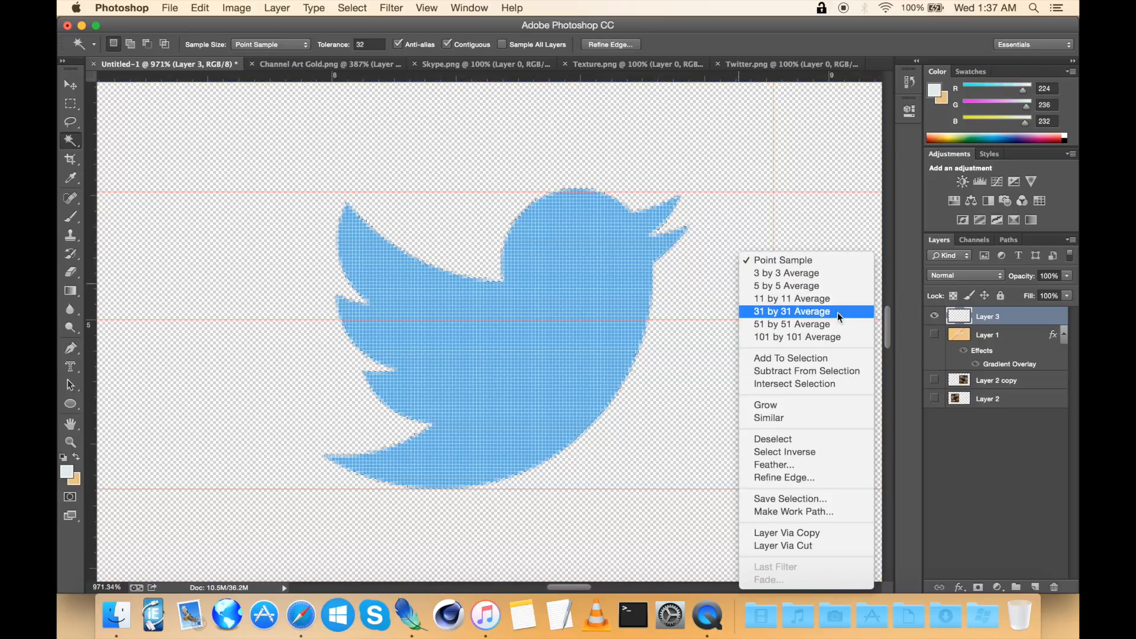
click(784, 452)
click(934, 335)
click(1010, 338)
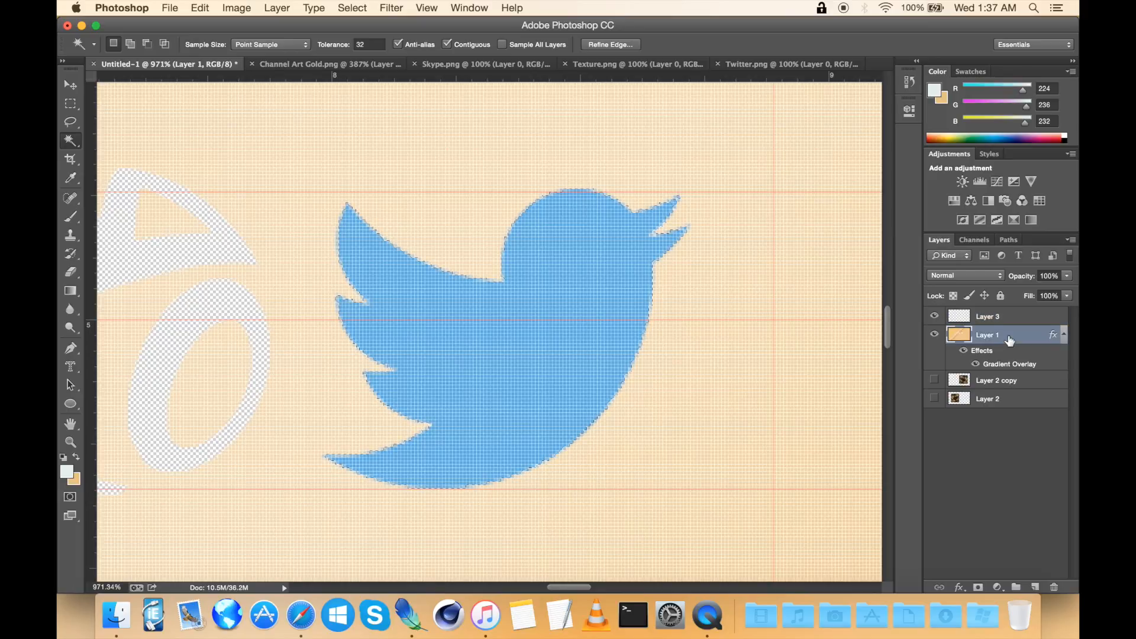
key(super+d)
click(990, 323)
key(Delete)
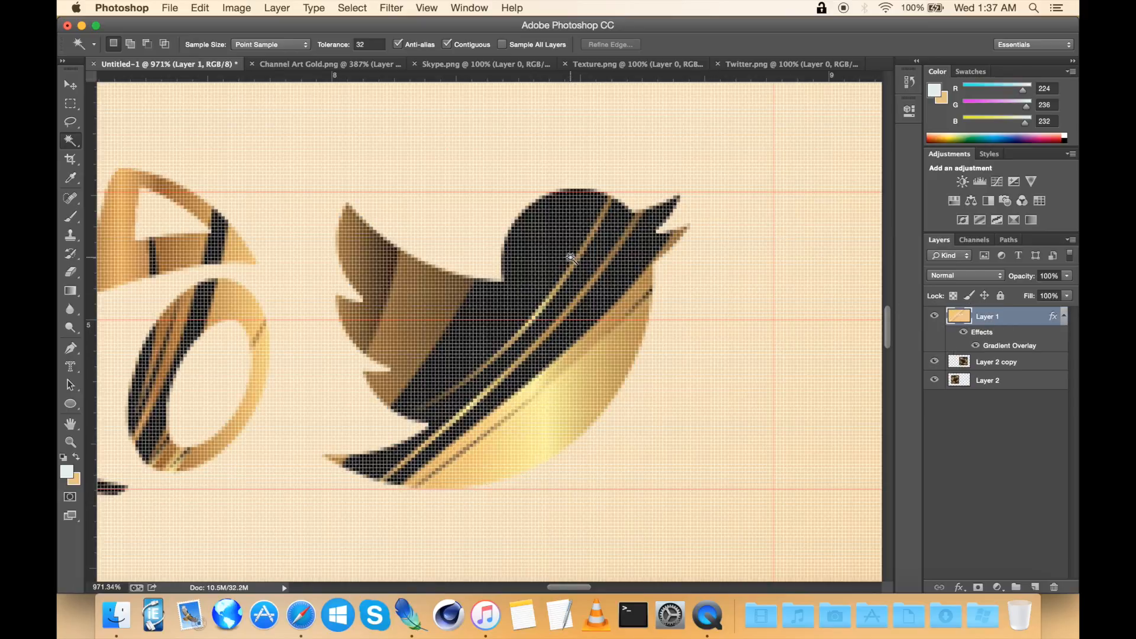
Step: Close the Twitter.png document
scroll(570, 258, down, 10)
scroll(571, 258, right, 2)
scroll(570, 257, down, 2)
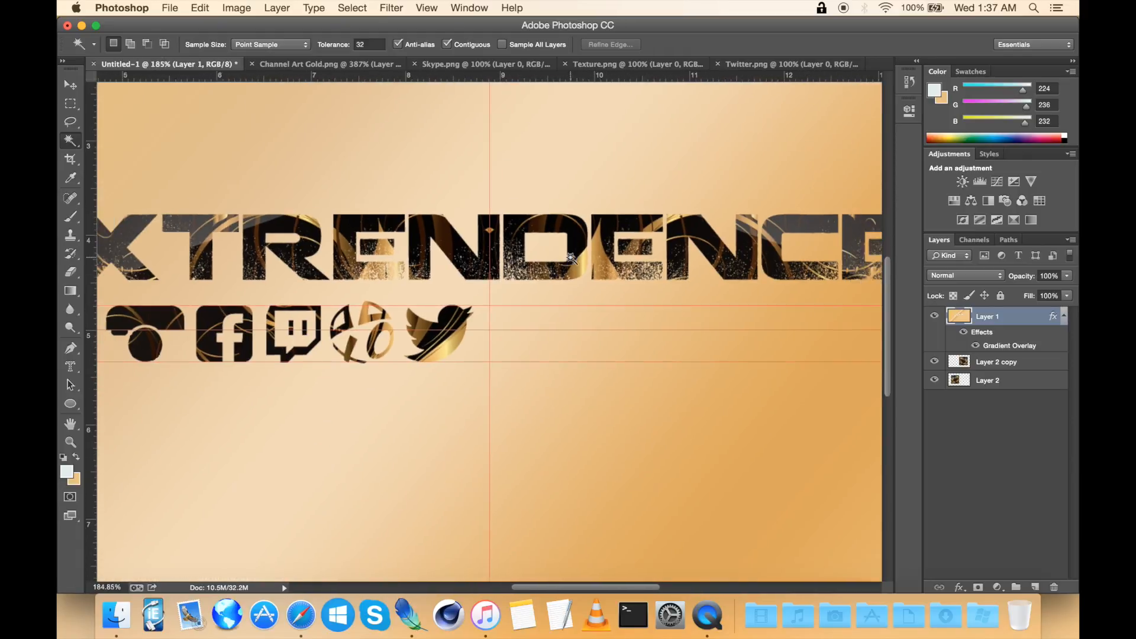
scroll(571, 257, right, 1)
click(749, 62)
click(720, 63)
click(664, 65)
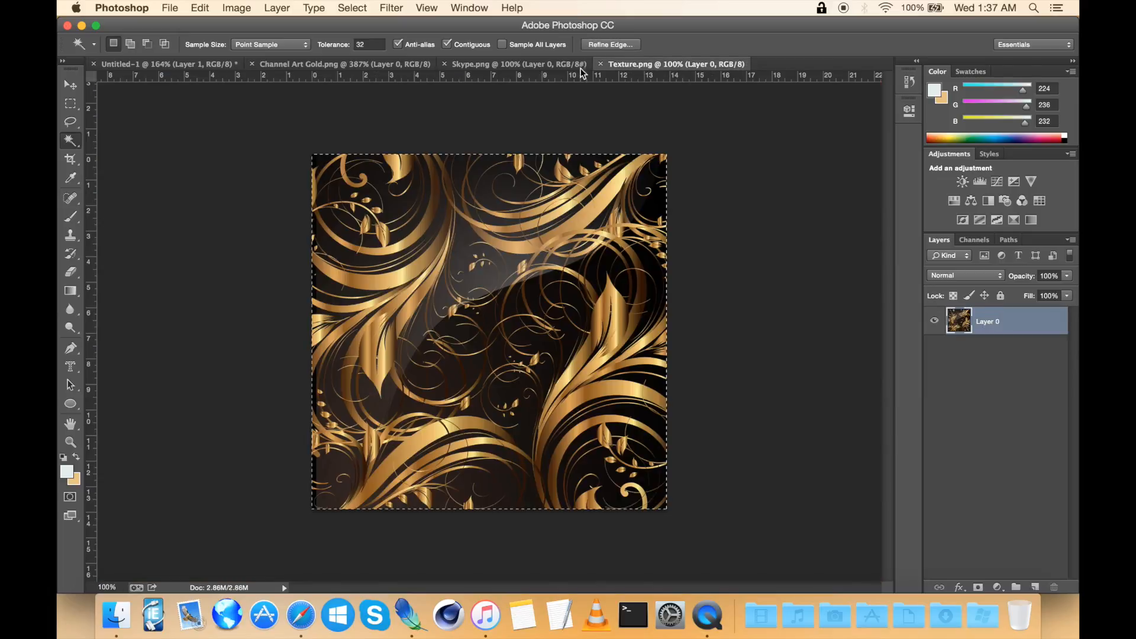
Step: Paste the Skype logo into the banner and scale it down with Free Transform beside the Twitter bird
click(563, 65)
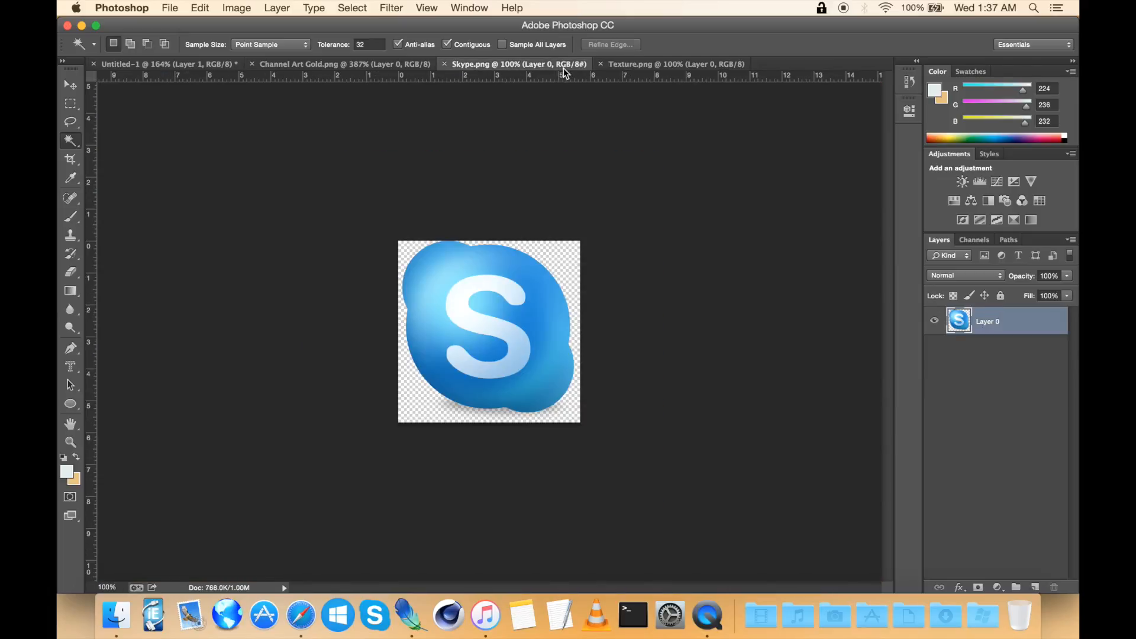
click(193, 66)
scroll(560, 320, up, 5)
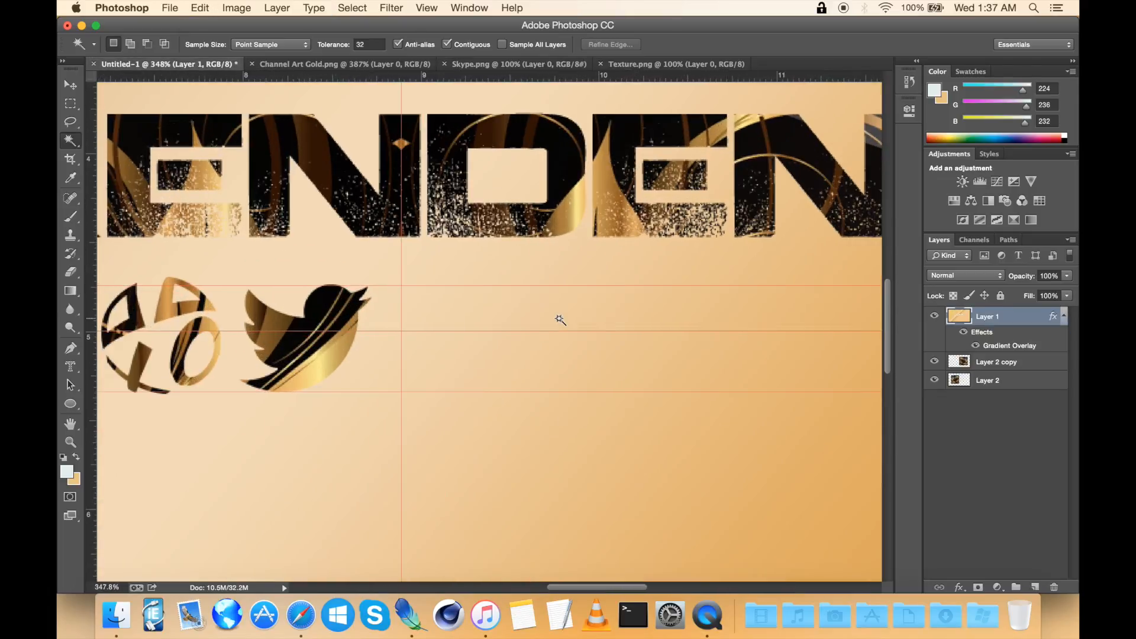
key(super+v)
scroll(560, 320, down, 5)
click(66, 87)
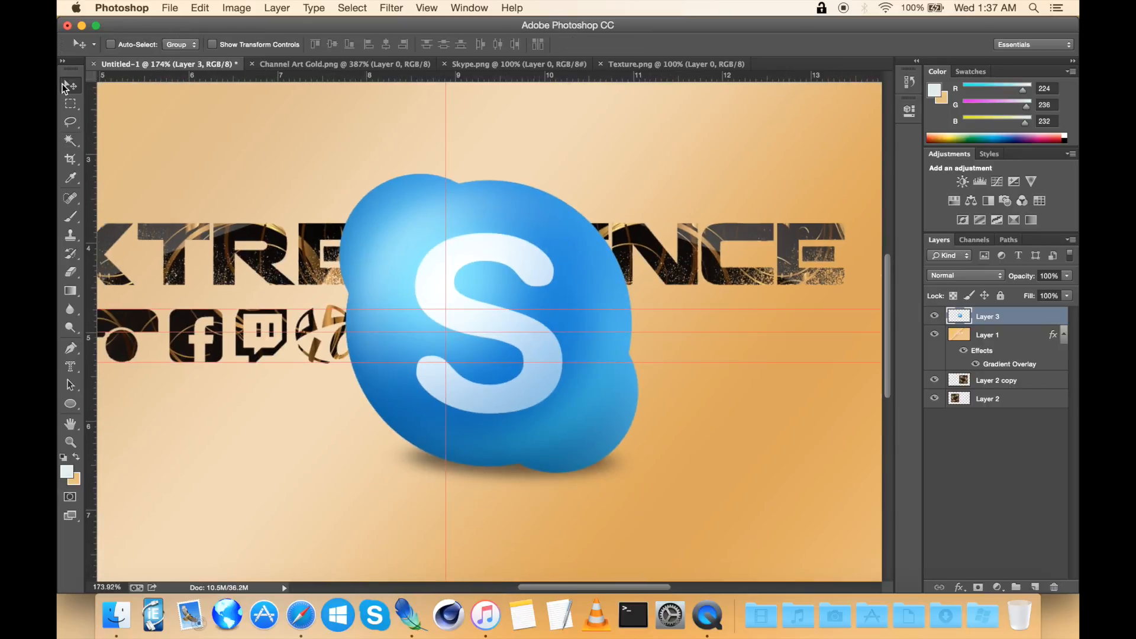
key(super+t)
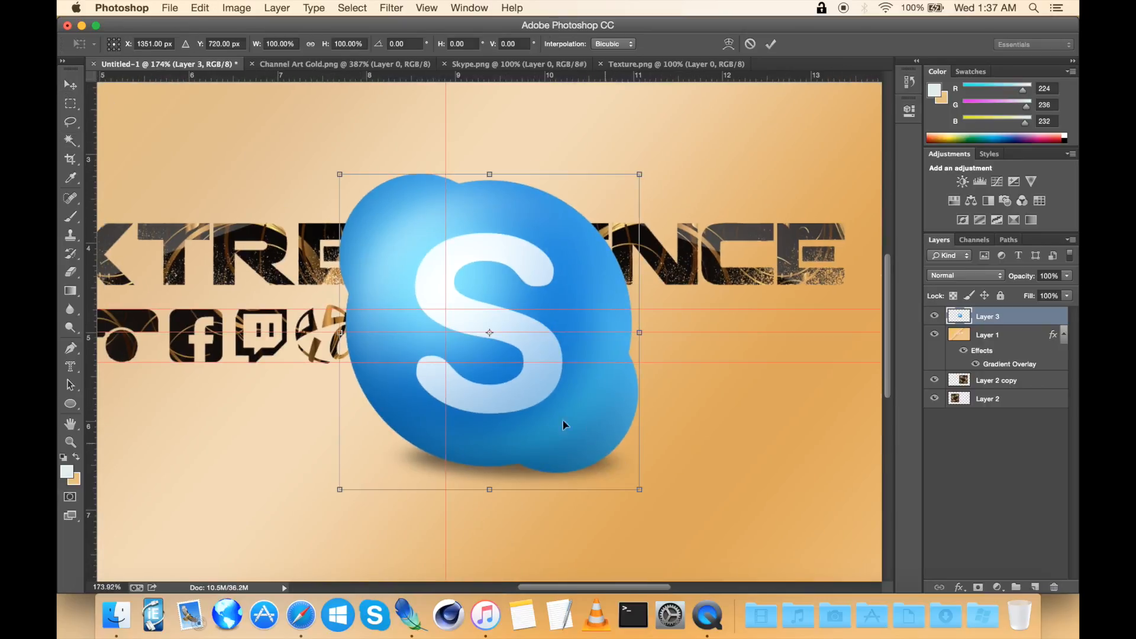
drag(561, 413, 624, 418)
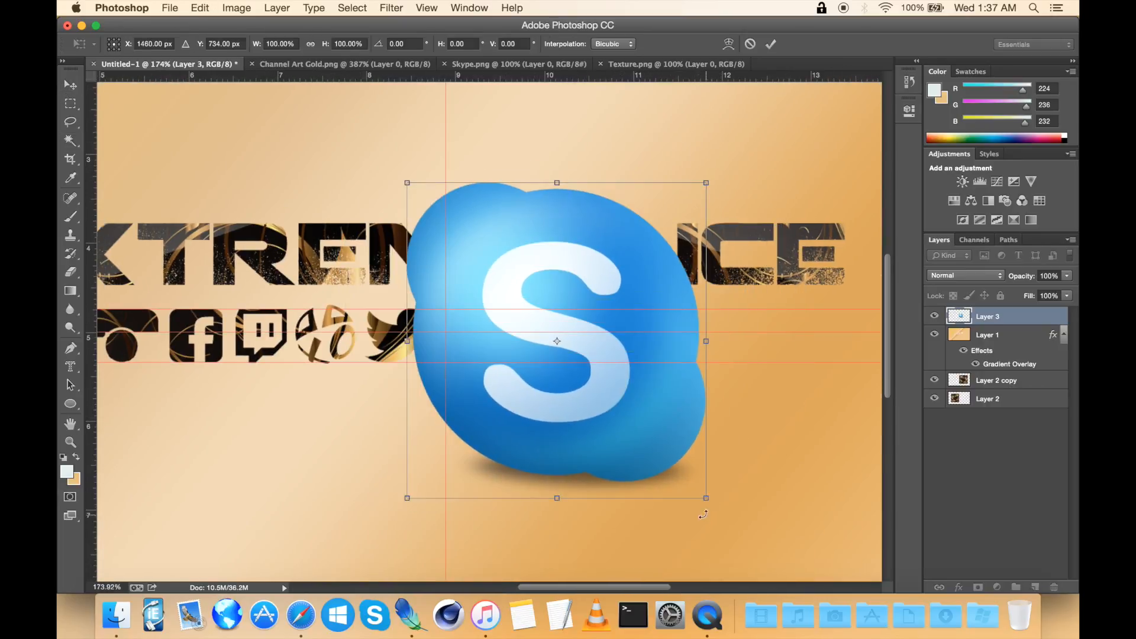
drag(703, 498, 477, 253)
scroll(477, 252, up, 5)
drag(433, 154, 501, 394)
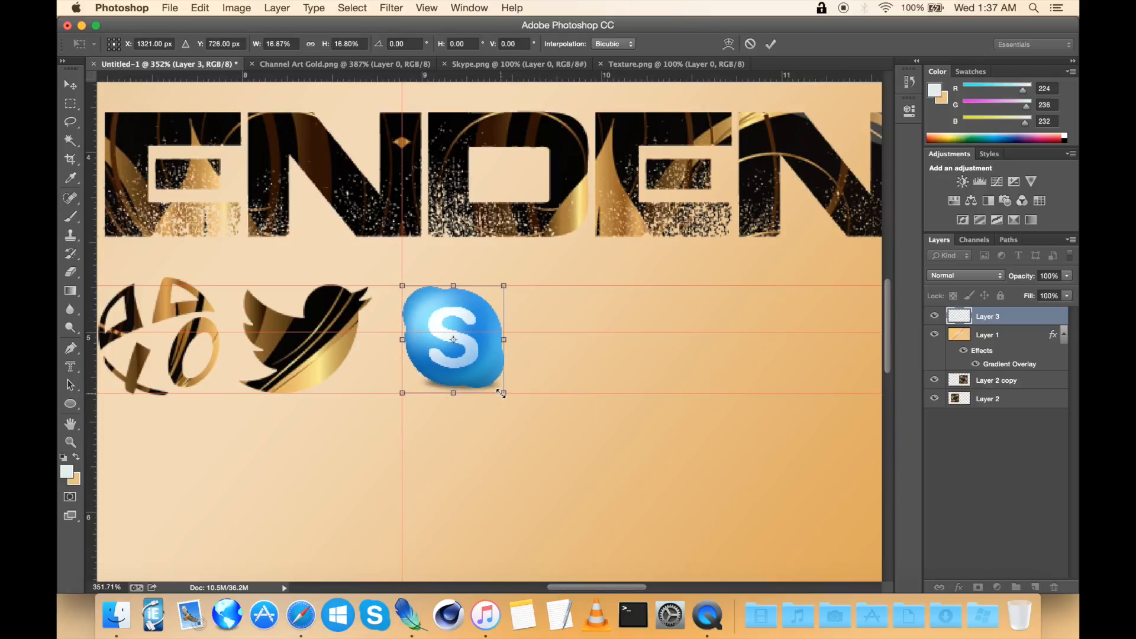
key(Return)
Step: In Skype.png, select the Skype logo without its transparent background using the Magic Wand and Select Inverse, then copy it
scroll(501, 394, up, 3)
scroll(500, 394, left, 1)
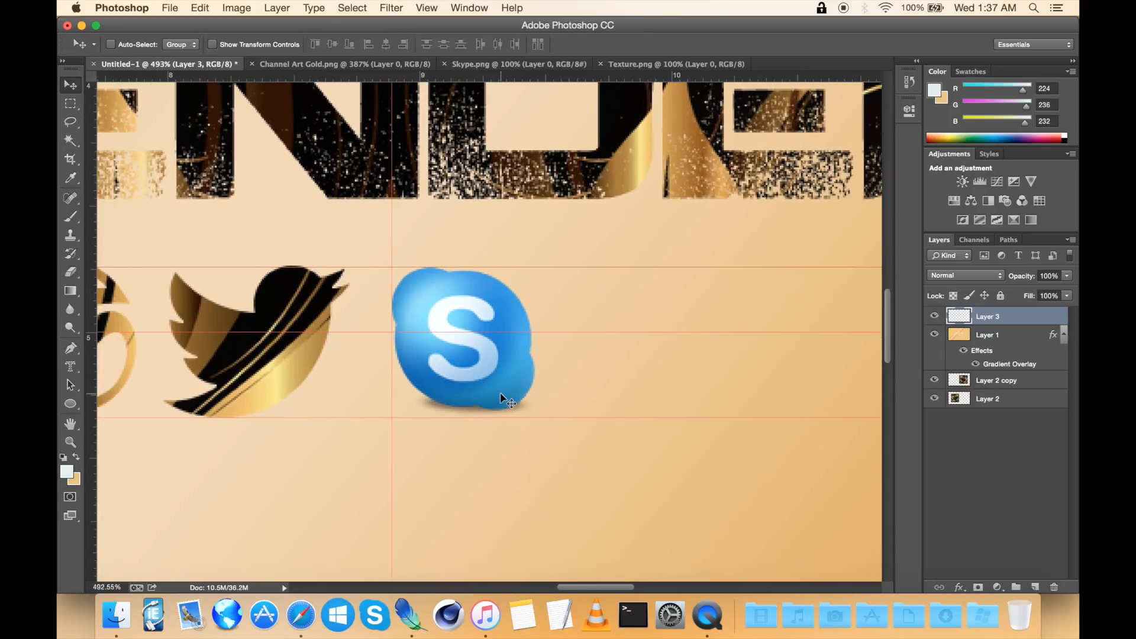
scroll(500, 394, left, 1)
scroll(501, 394, up, 3)
scroll(501, 398, right, 3)
scroll(500, 398, down, 2)
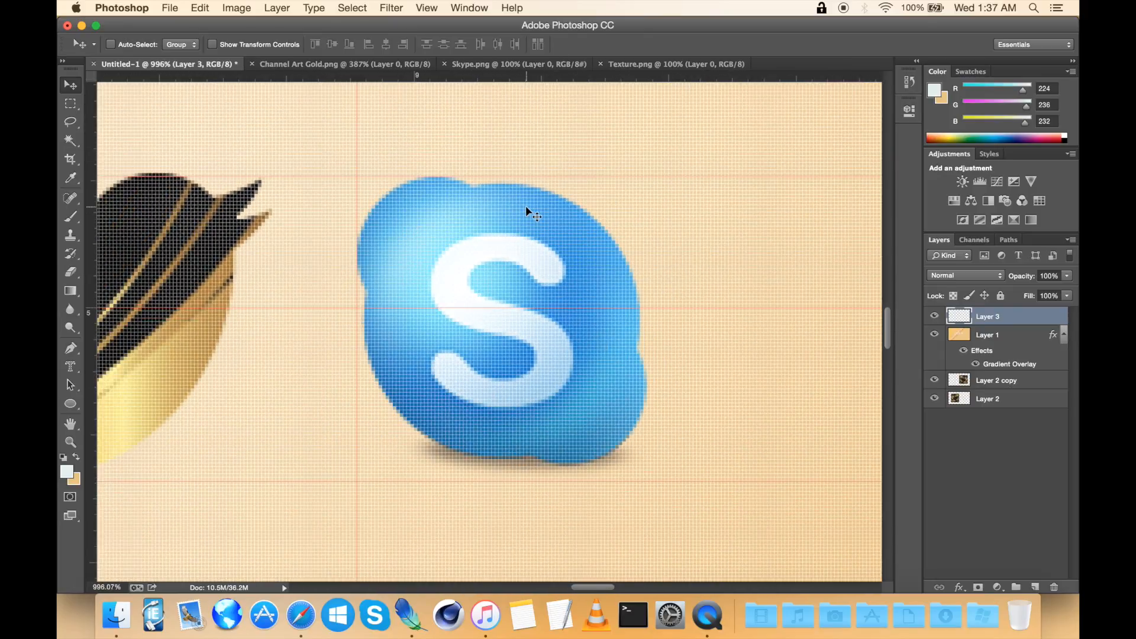
click(538, 63)
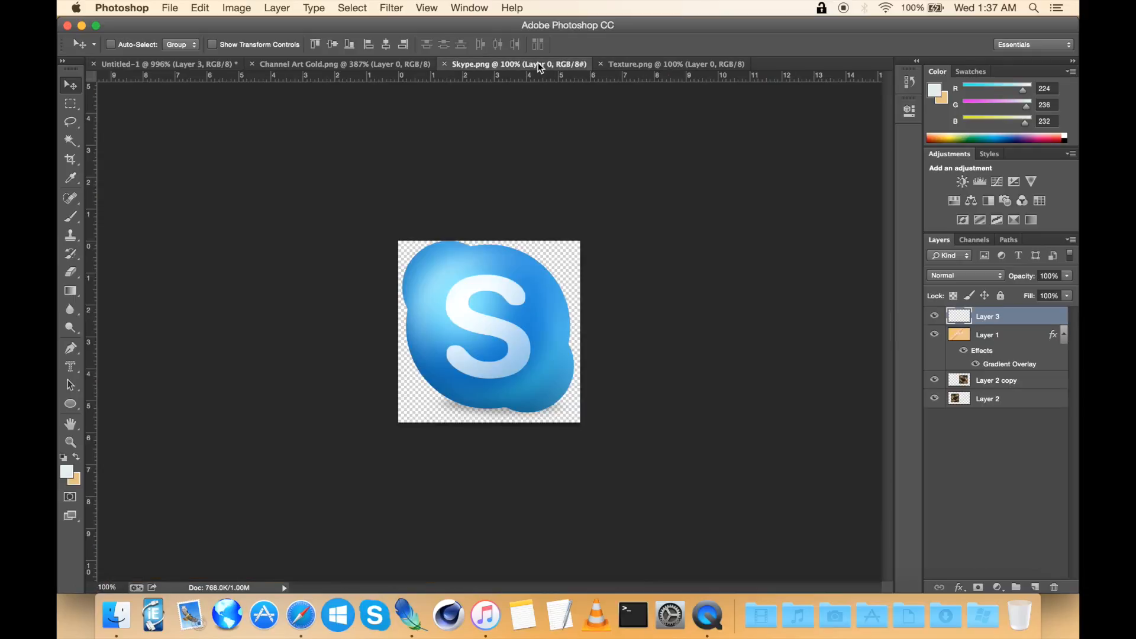
scroll(613, 363, up, 3)
click(71, 141)
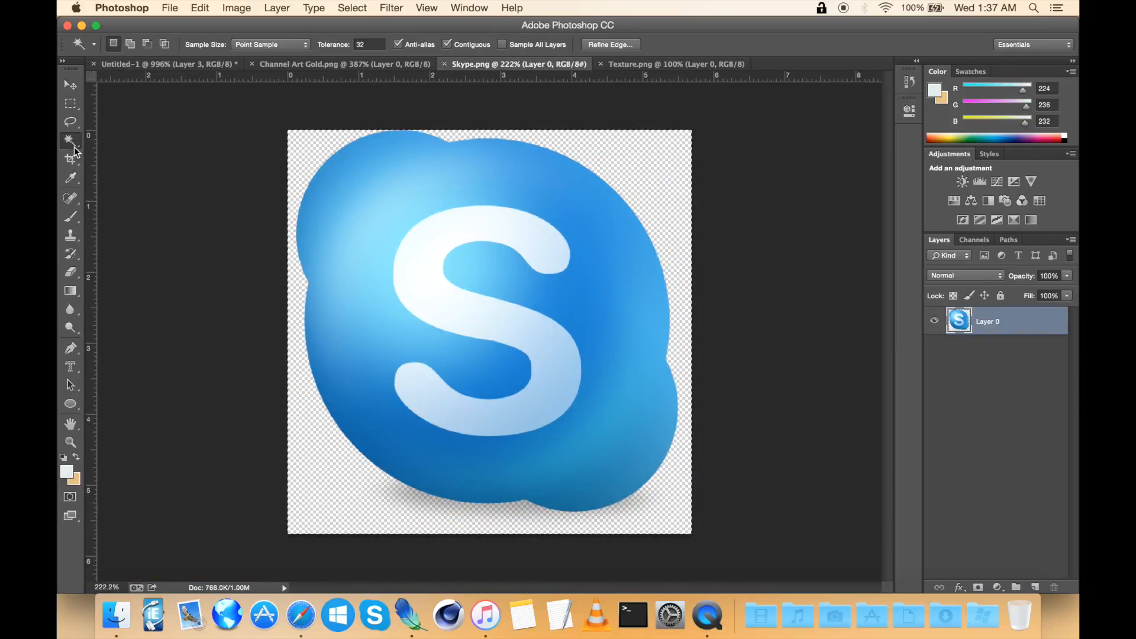
scroll(523, 307, up, 3)
scroll(562, 350, right, 1)
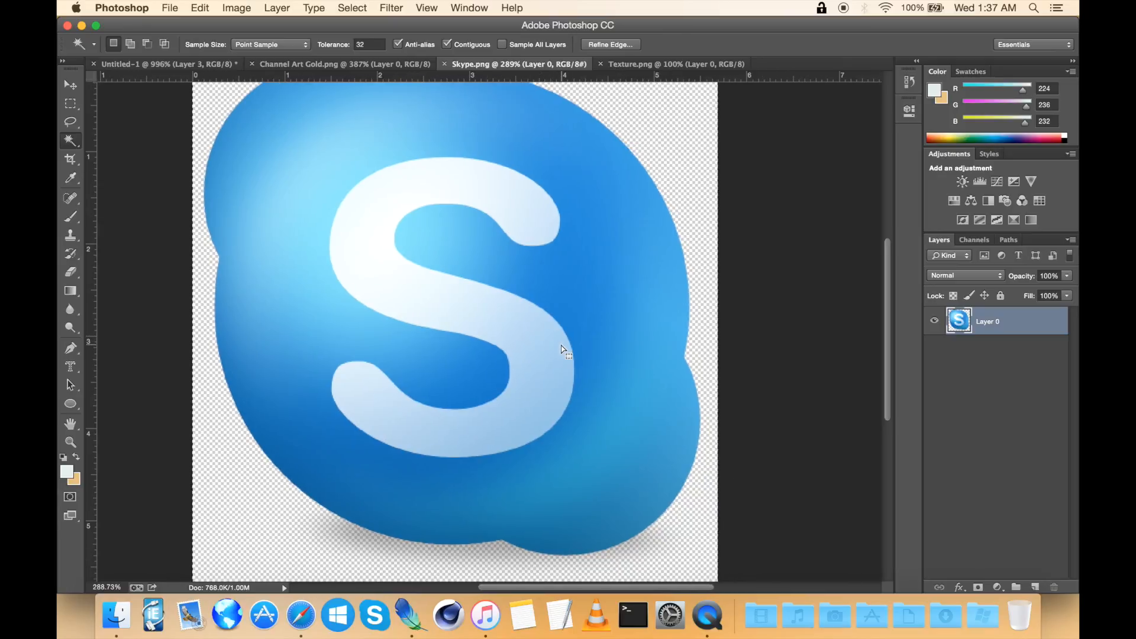
scroll(561, 349, down, 3)
scroll(561, 350, down, 1)
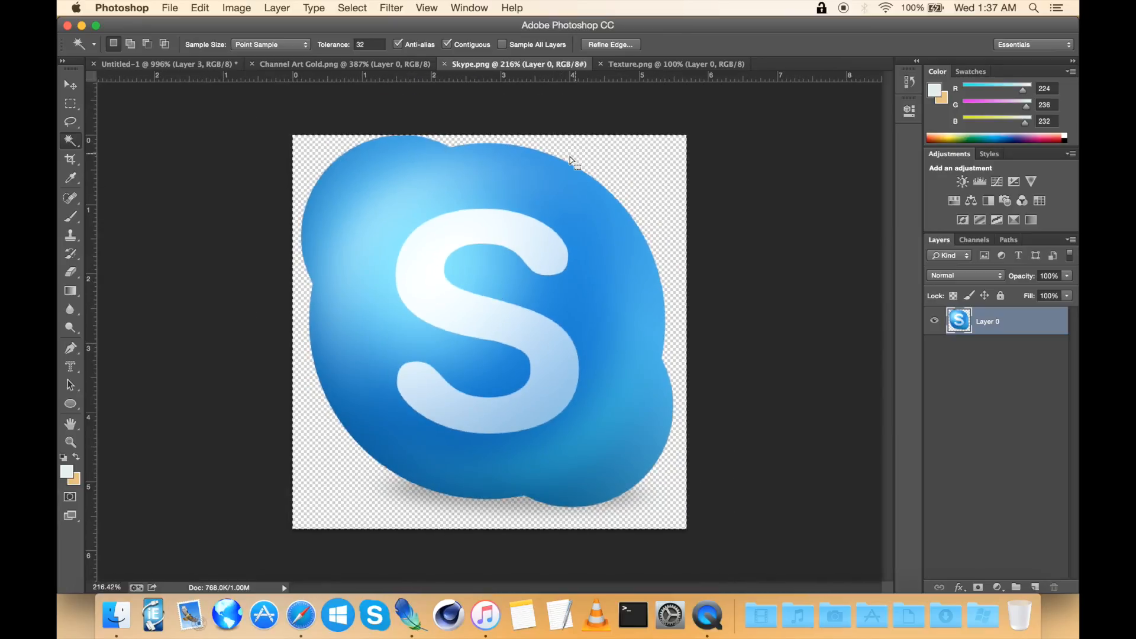
key(super+d)
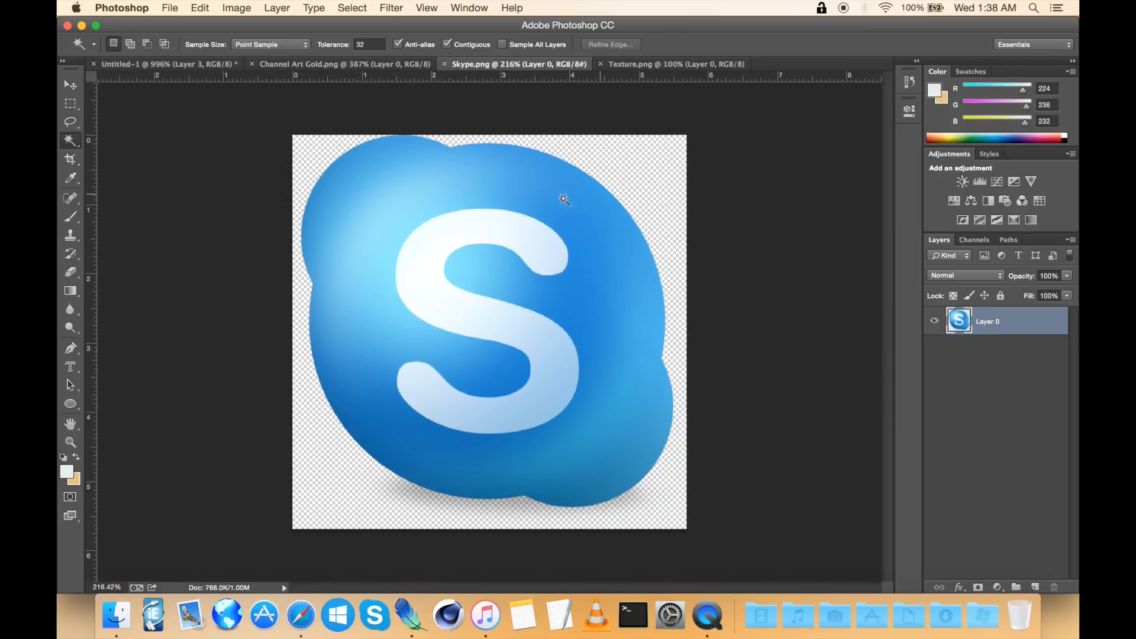
click(627, 145)
right_click(628, 145)
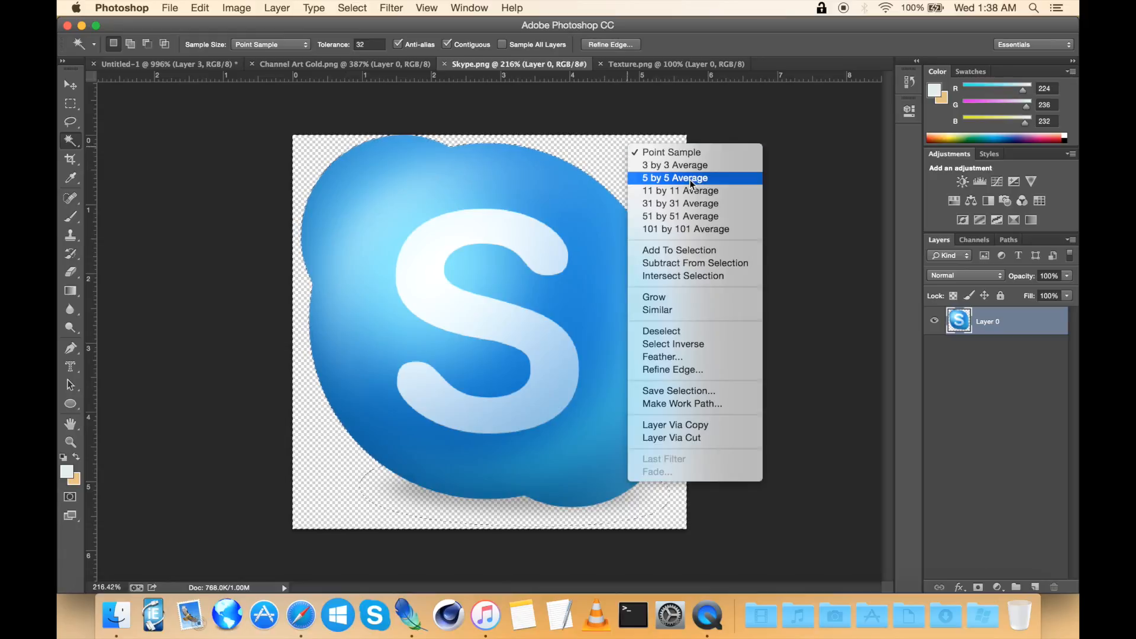
click(701, 344)
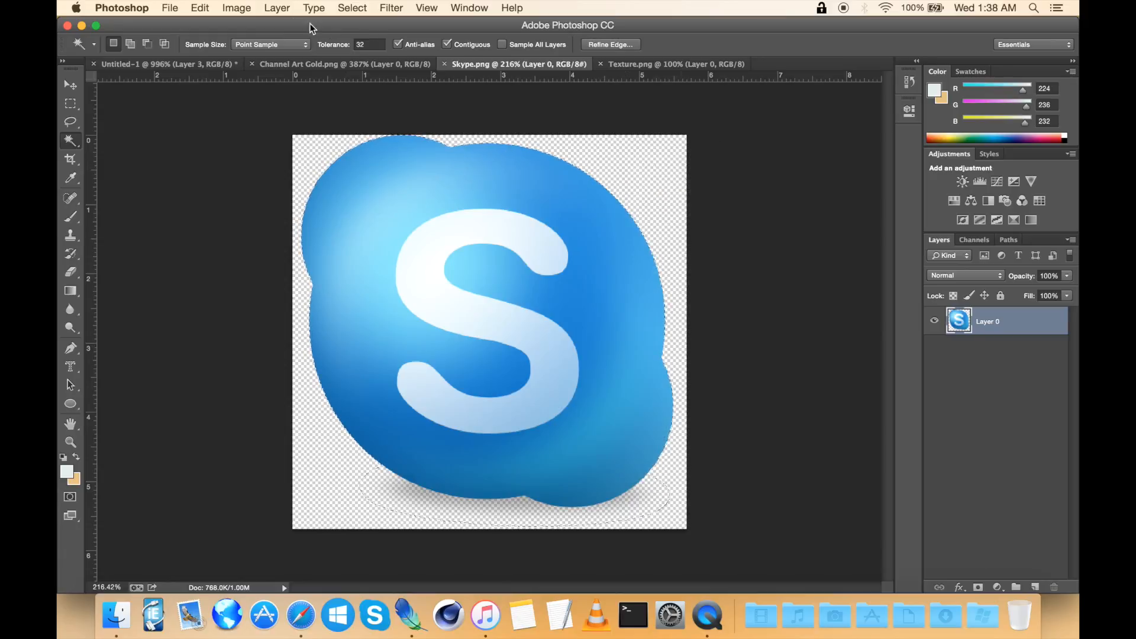
scroll(496, 179, up, 3)
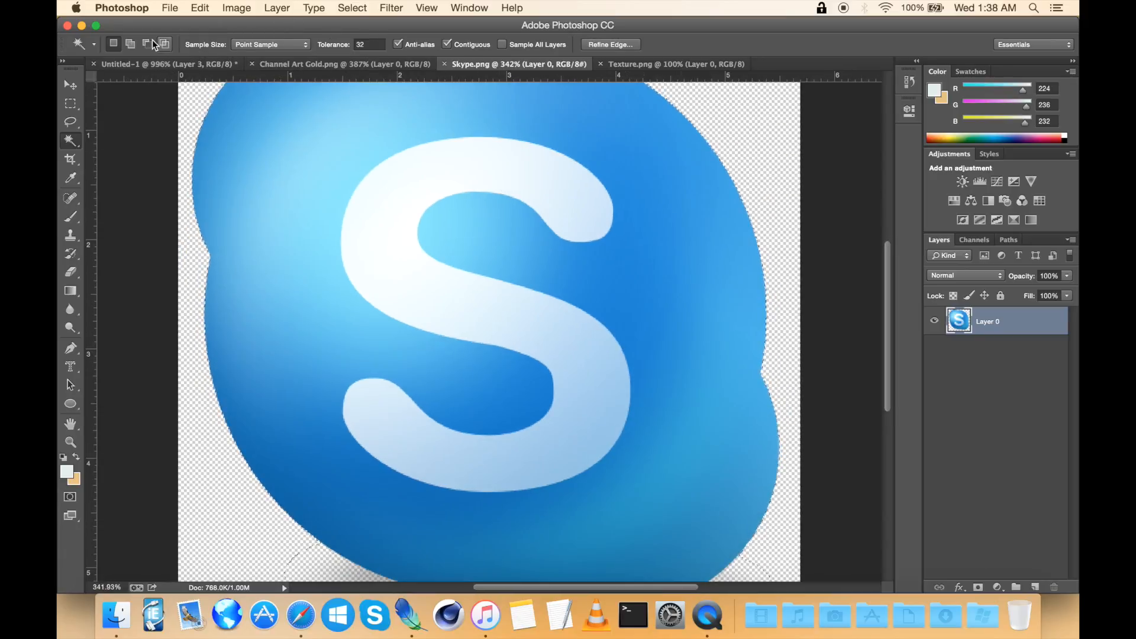
click(573, 363)
click(520, 319)
scroll(700, 310, down, 5)
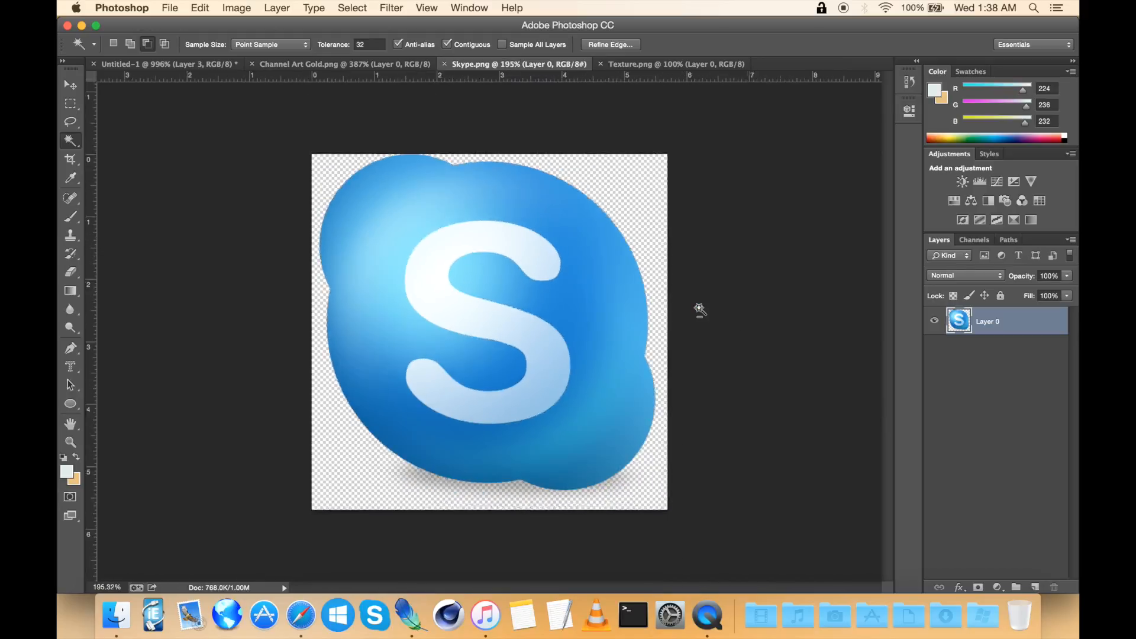
key(super+c)
Step: Reset the selection mode and paste the copied Skype logo into the banner as a new layer
click(114, 43)
click(131, 62)
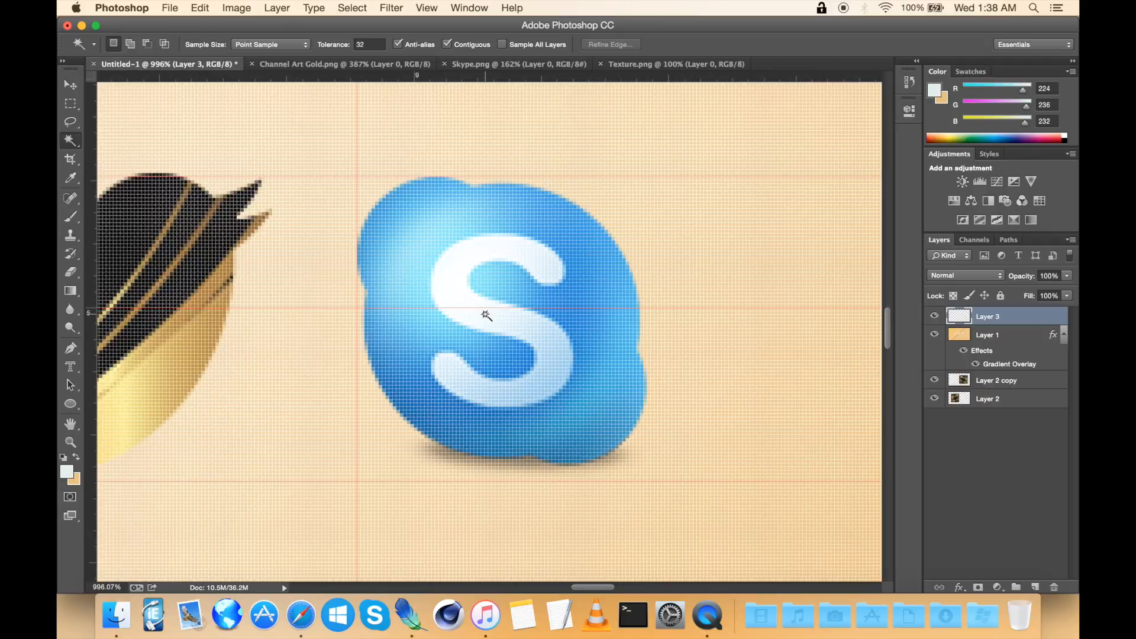
scroll(486, 316, down, 5)
scroll(481, 312, up, 5)
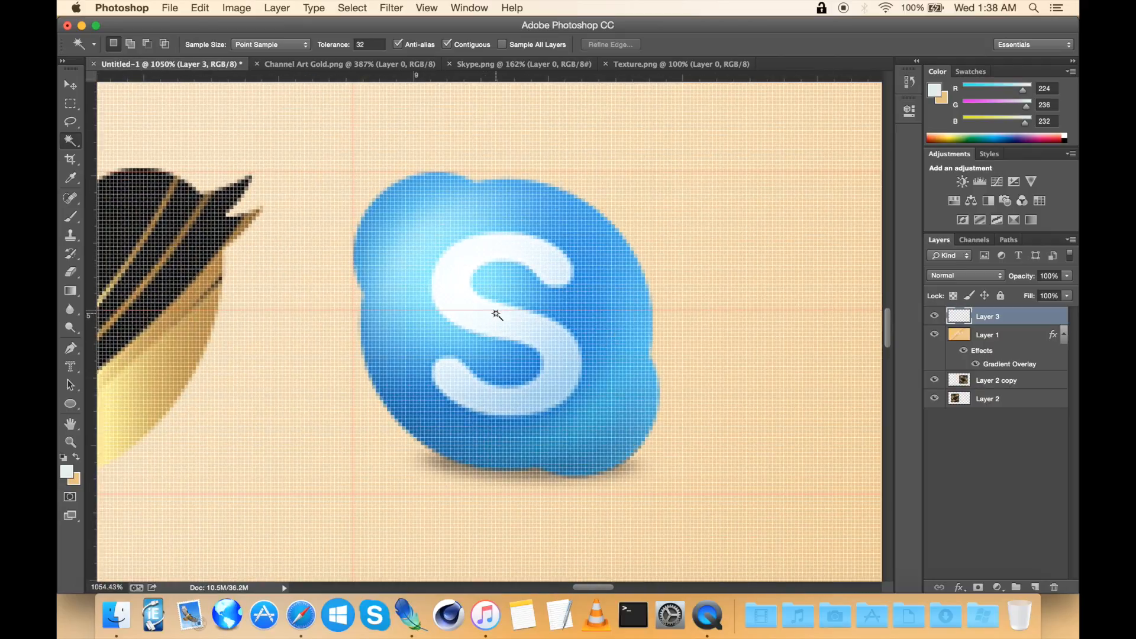
scroll(497, 314, down, 3)
scroll(497, 315, right, 2)
scroll(497, 315, down, 5)
key(ctrl+v)
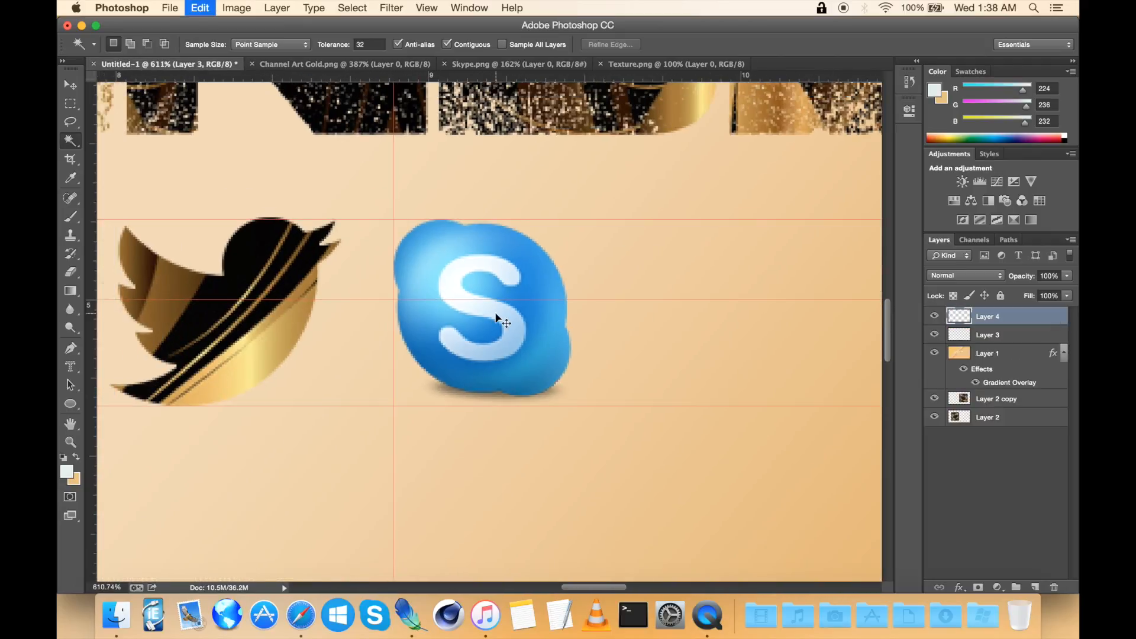
Step: Scale the newly pasted Skype logo down to about 17% with Free Transform and place it beside the first Skype logo
scroll(496, 314, up, 5)
scroll(497, 314, down, 5)
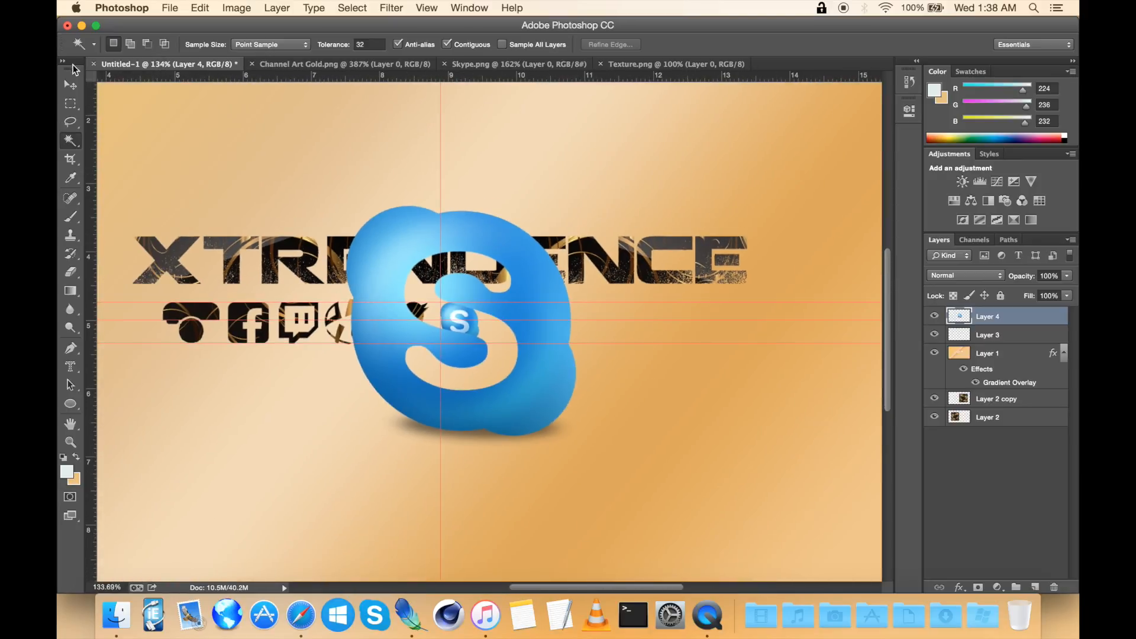
click(71, 86)
key(ctrl+t)
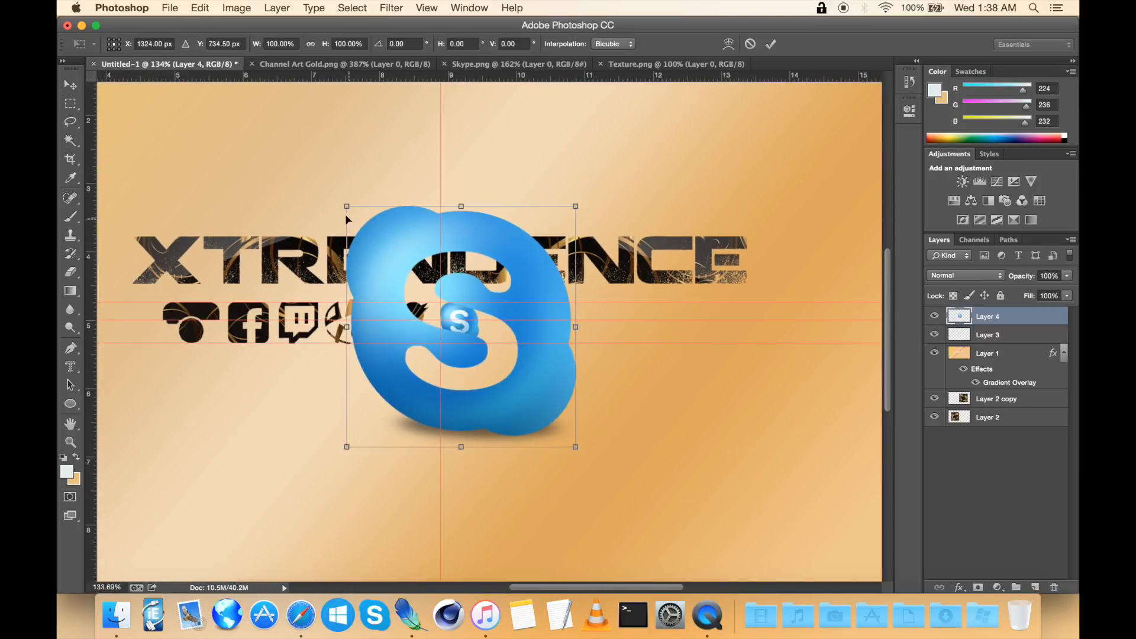
drag(345, 206, 533, 370)
scroll(519, 357, up, 4)
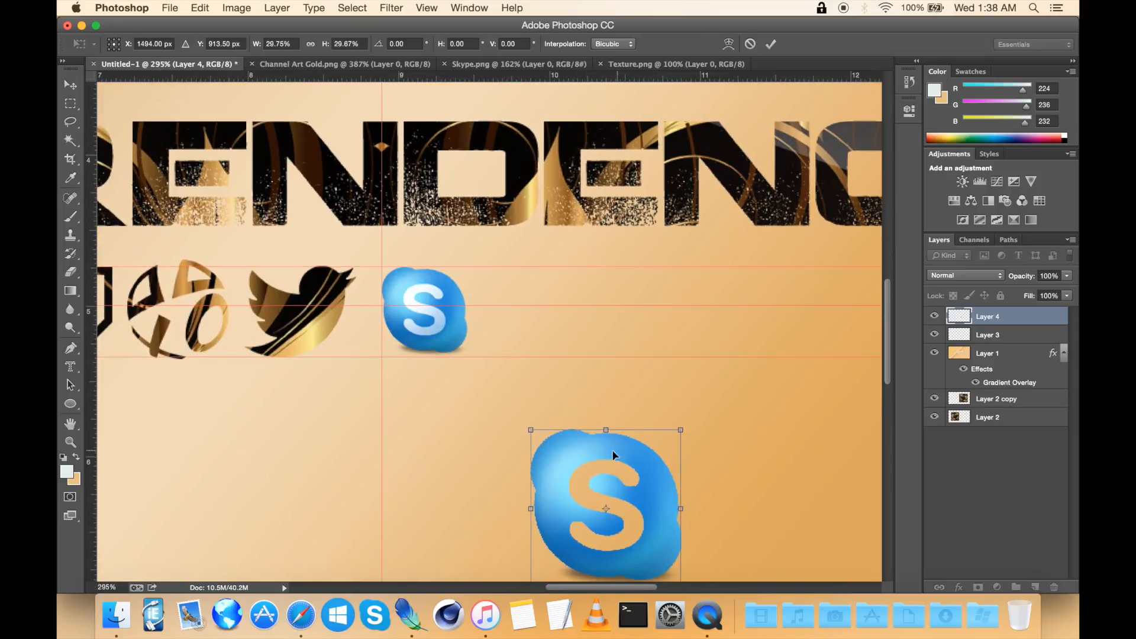
drag(596, 451, 532, 285)
scroll(533, 286, up, 3)
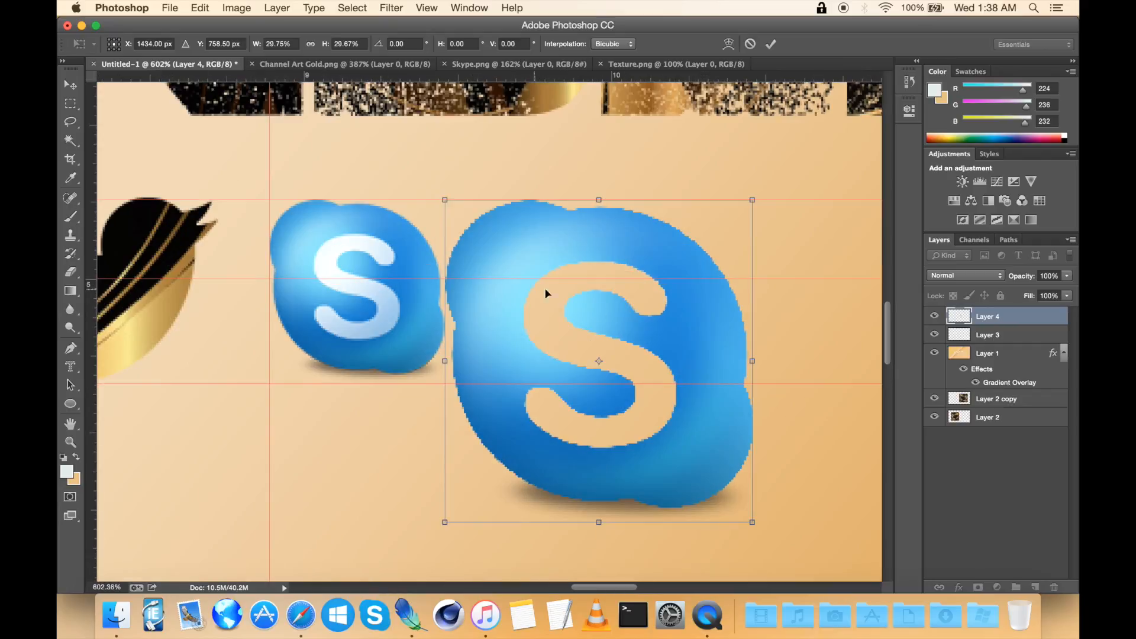
drag(756, 523, 644, 367)
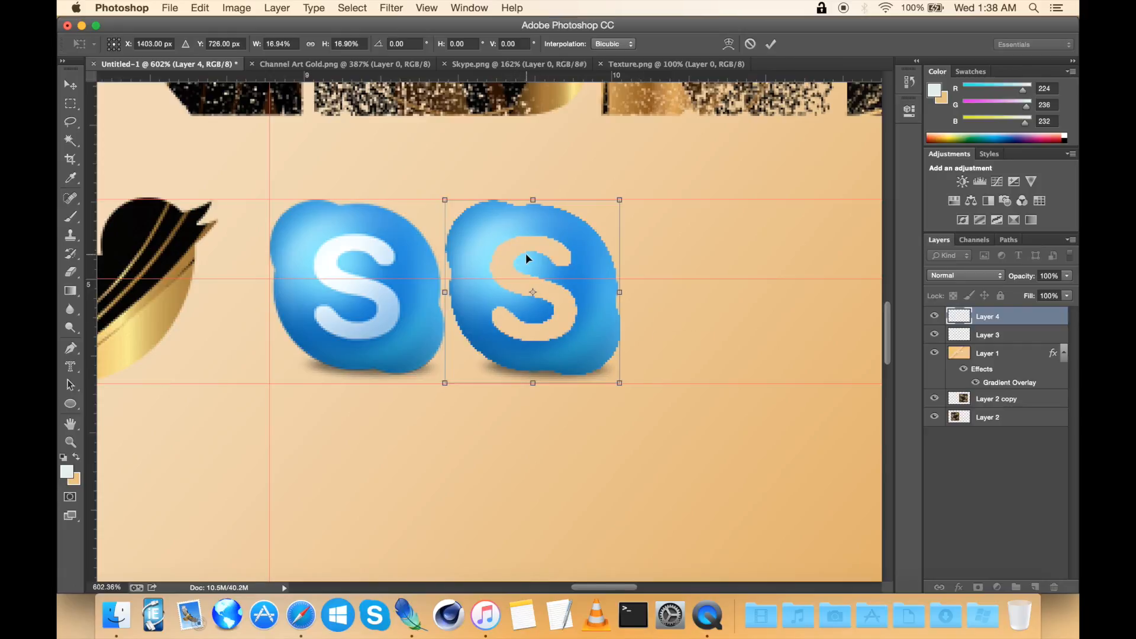
key(Return)
Step: Delete the layer holding the first, white-lettered Skype logo
scroll(526, 255, up, 3)
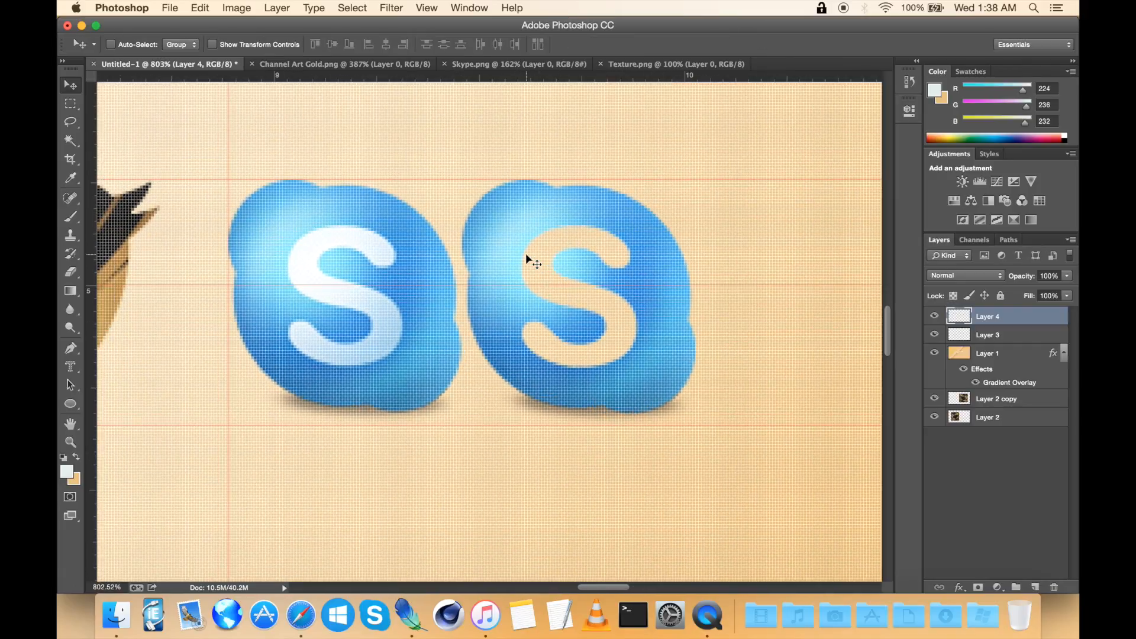
scroll(526, 255, up, 2)
click(78, 101)
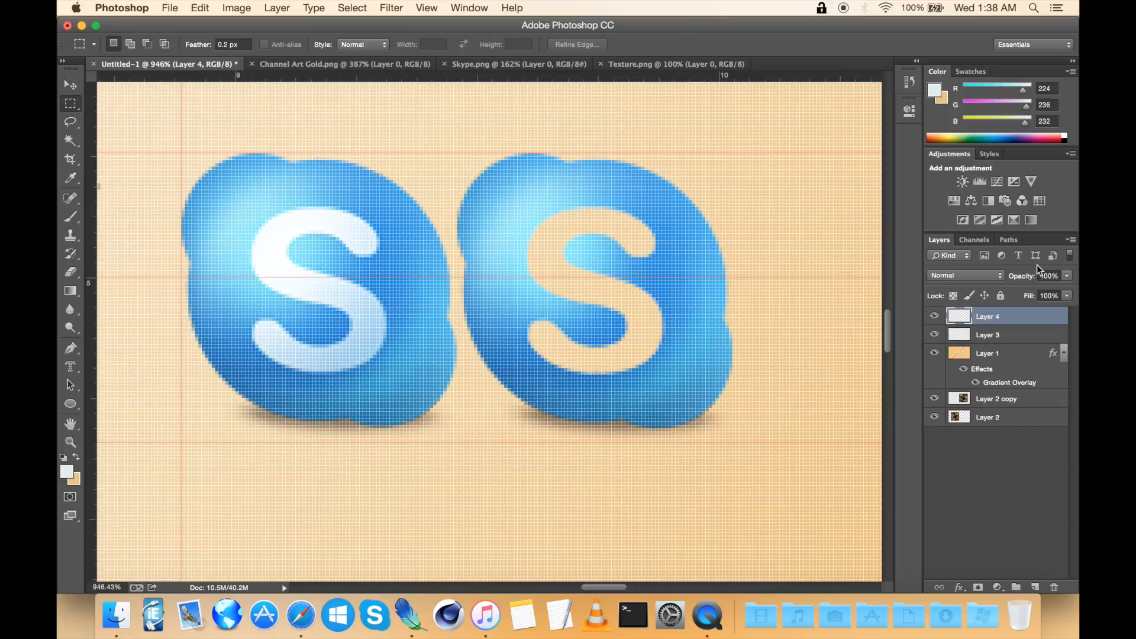
click(1013, 335)
key(Delete)
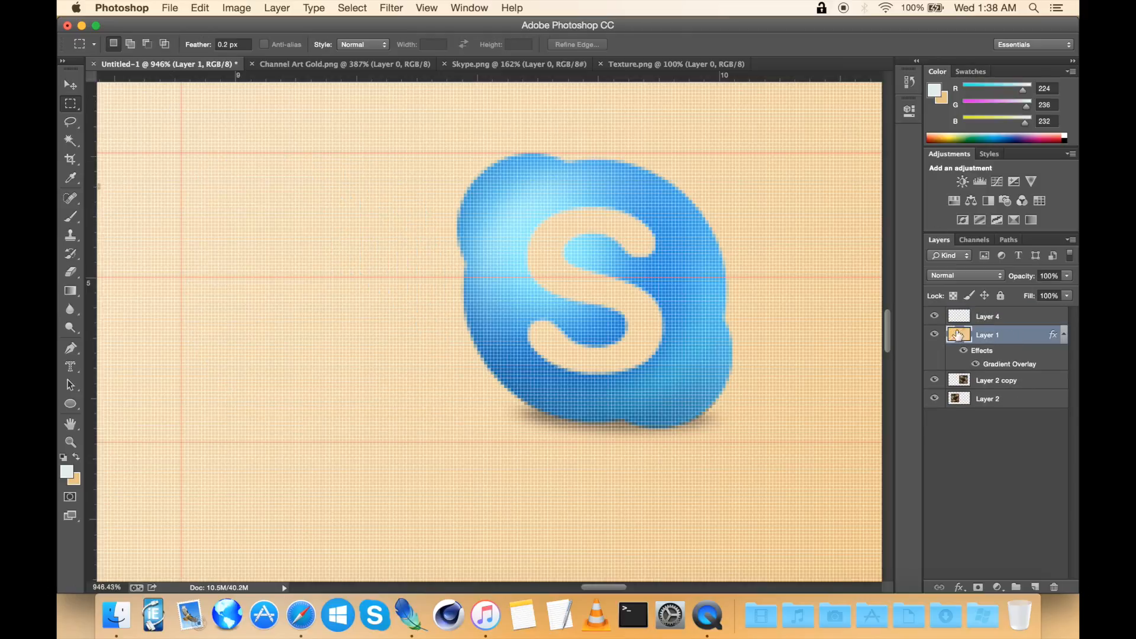
scroll(549, 271, down, 1)
click(70, 86)
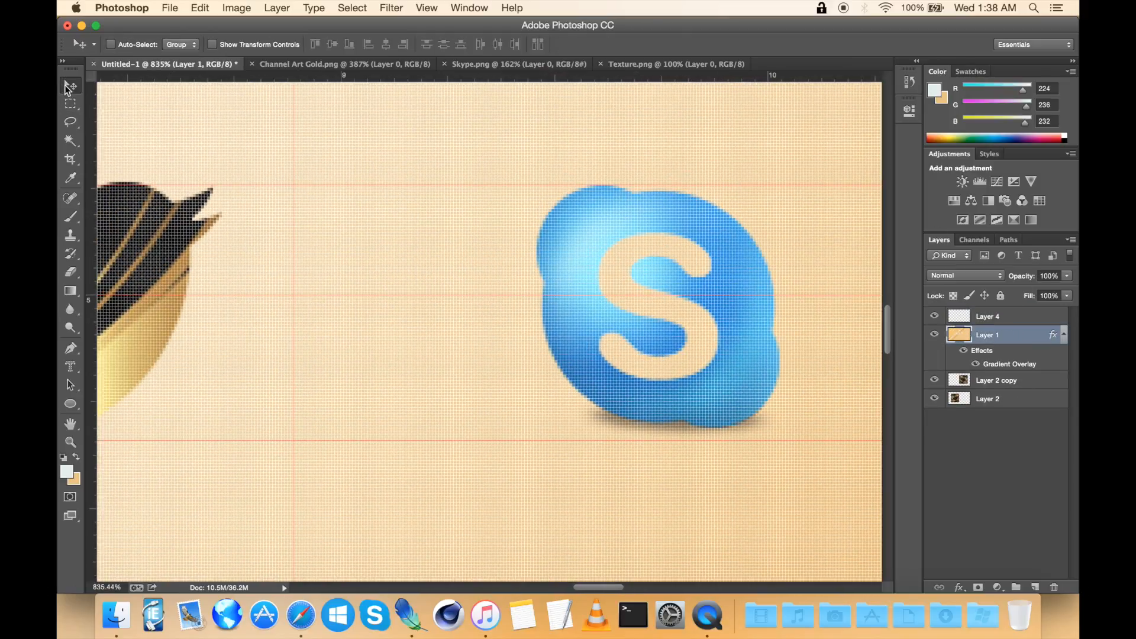
drag(645, 205, 411, 216)
key(super+z)
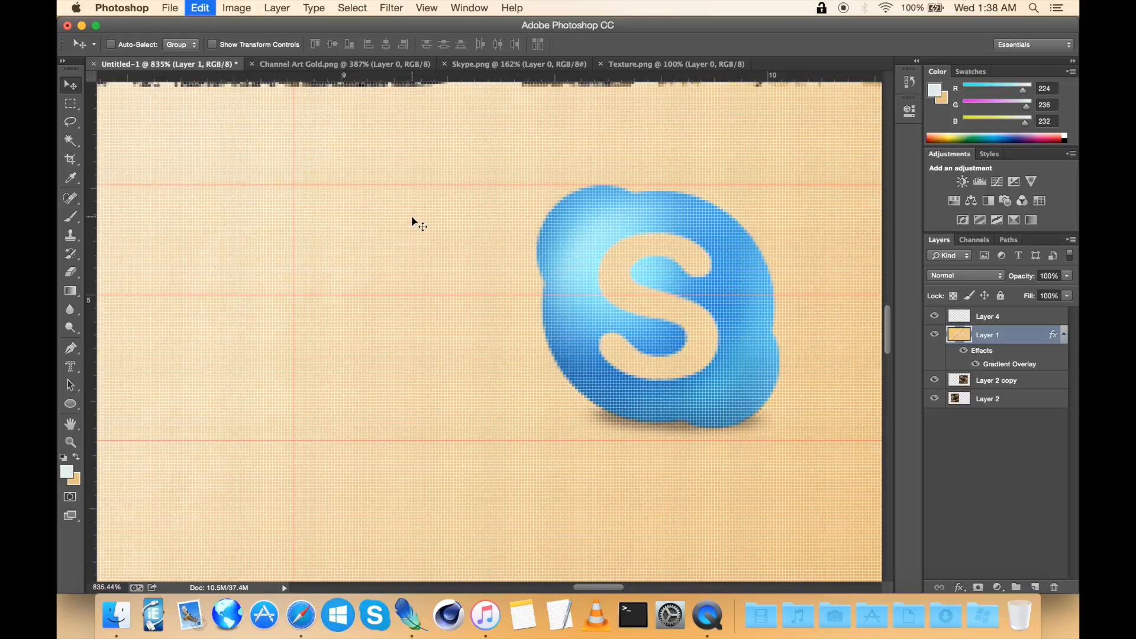
Step: Move the remaining Skype logo left next to the Twitter bird and nudge it into alignment
click(1002, 322)
drag(612, 226, 366, 224)
scroll(367, 228, left, 2)
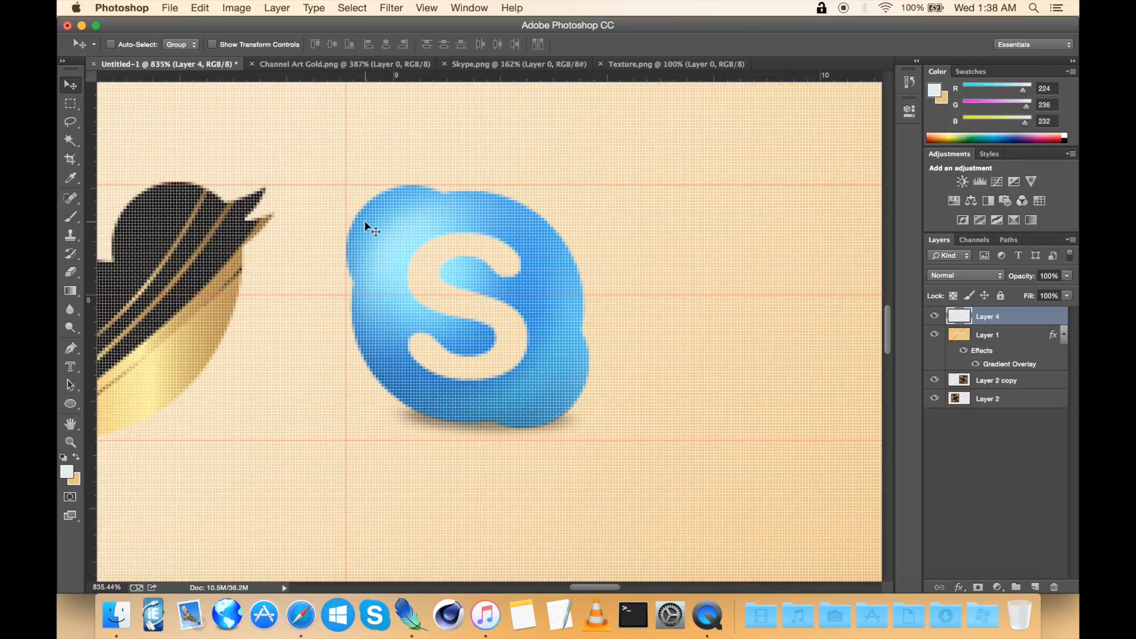
key(Left)
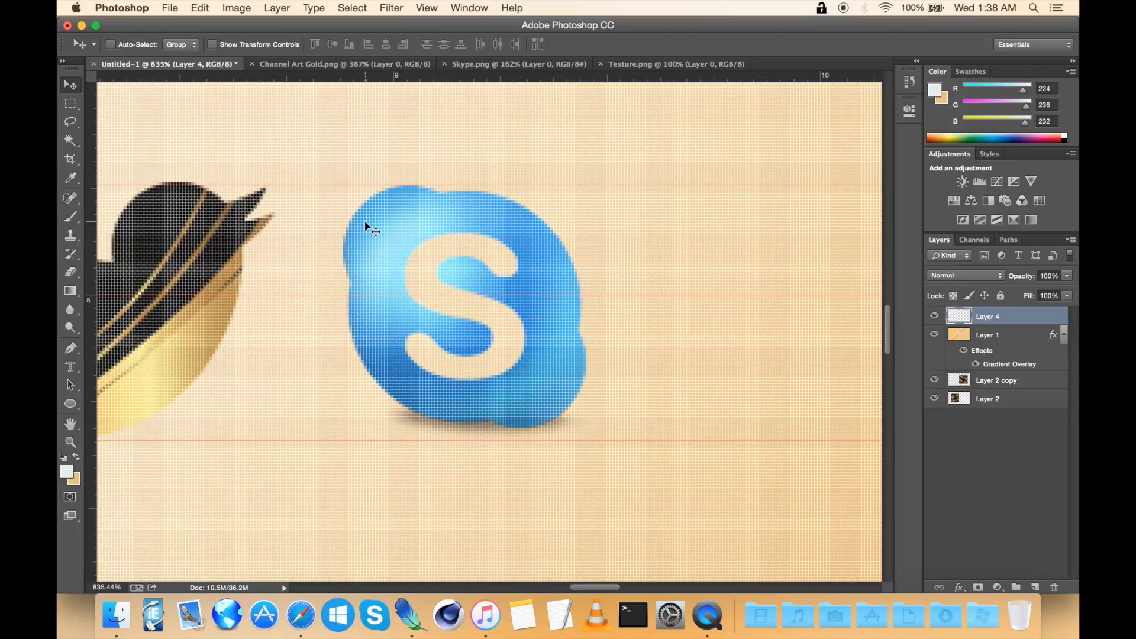
key(Down)
scroll(367, 228, left, 3)
scroll(367, 228, down, 1)
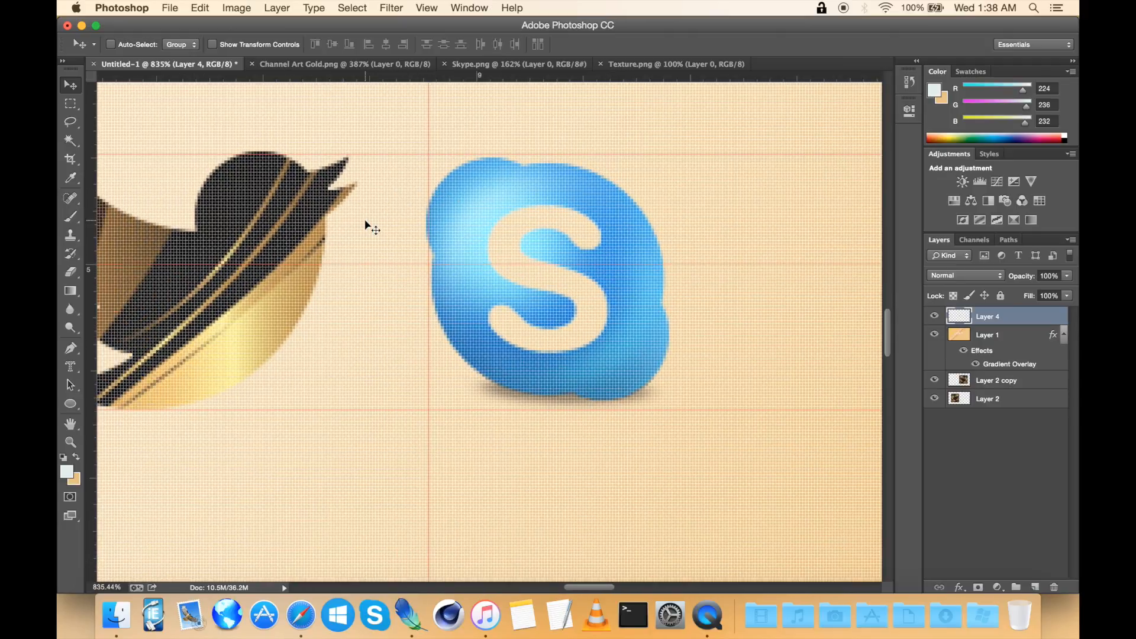
Step: Hide all layers except the Skype logo and select the logo with the Magic Wand and Select Inverse
drag(937, 339, 937, 403)
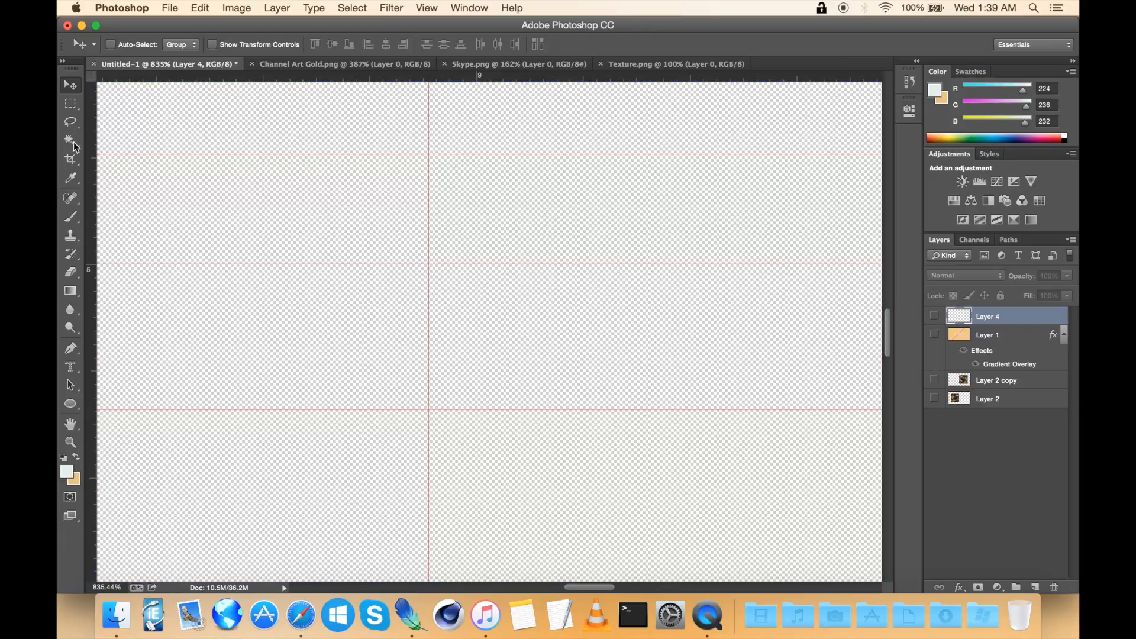
click(71, 141)
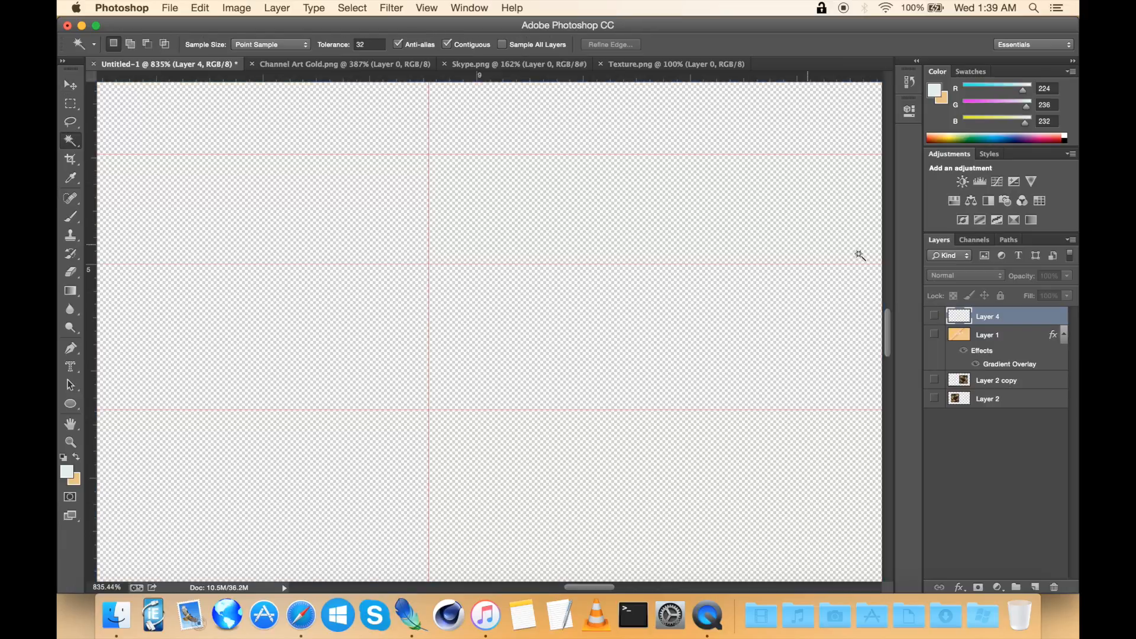
click(935, 316)
click(667, 141)
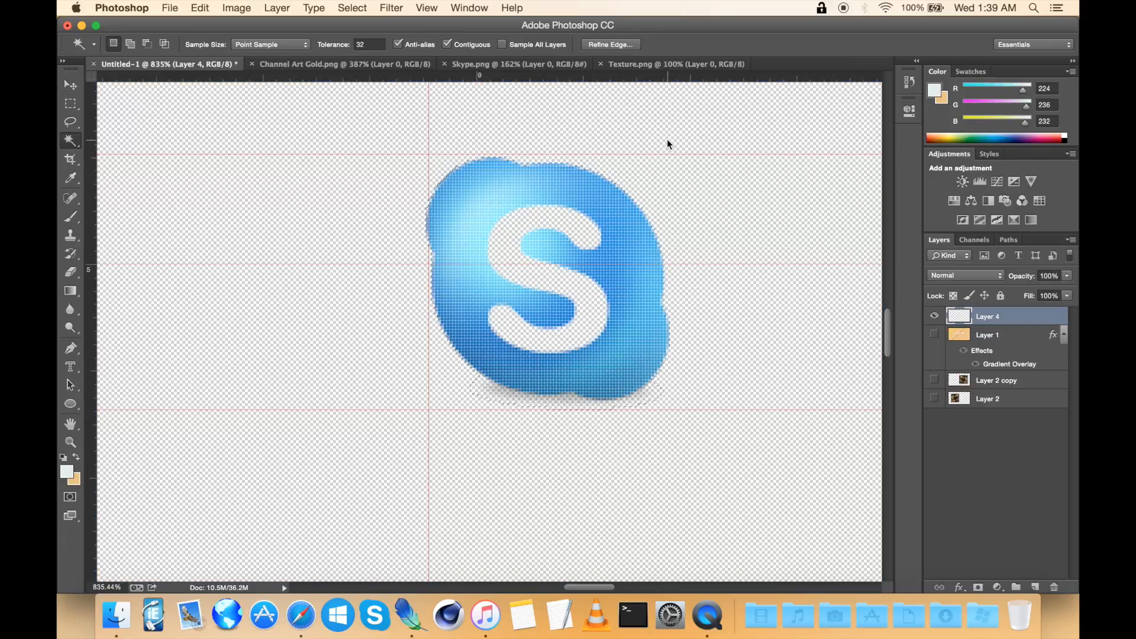
right_click(667, 140)
click(753, 340)
Step: Refine the Skype logo selection using the Quick Selection tool
scroll(754, 346, up, 5)
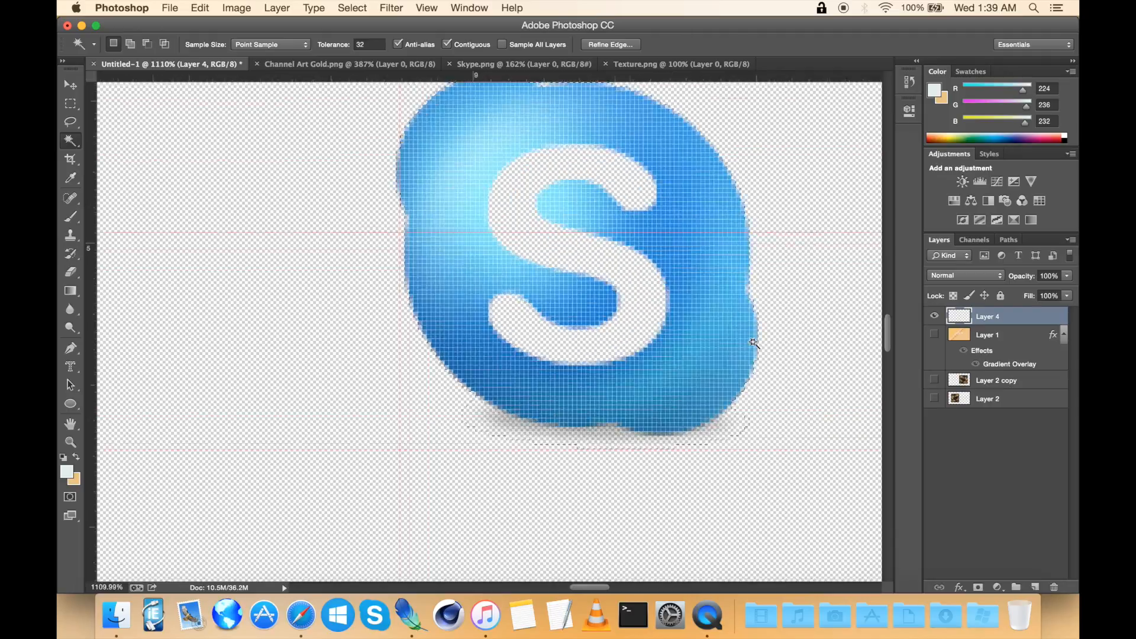
scroll(753, 343, up, 1)
scroll(753, 343, right, 1)
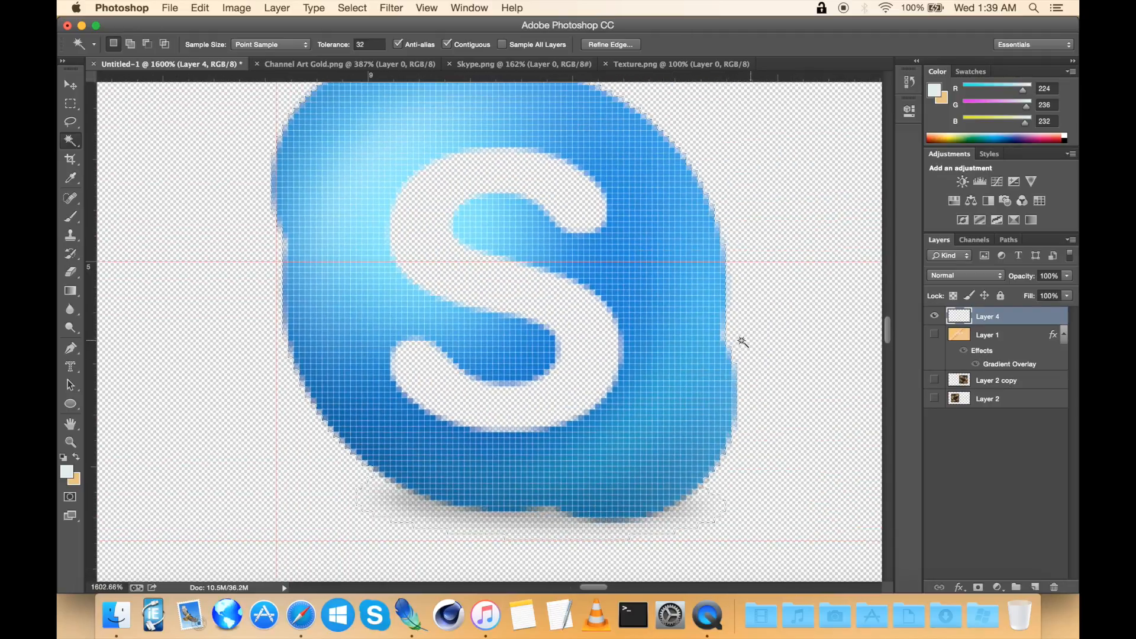
scroll(651, 310, down, 5)
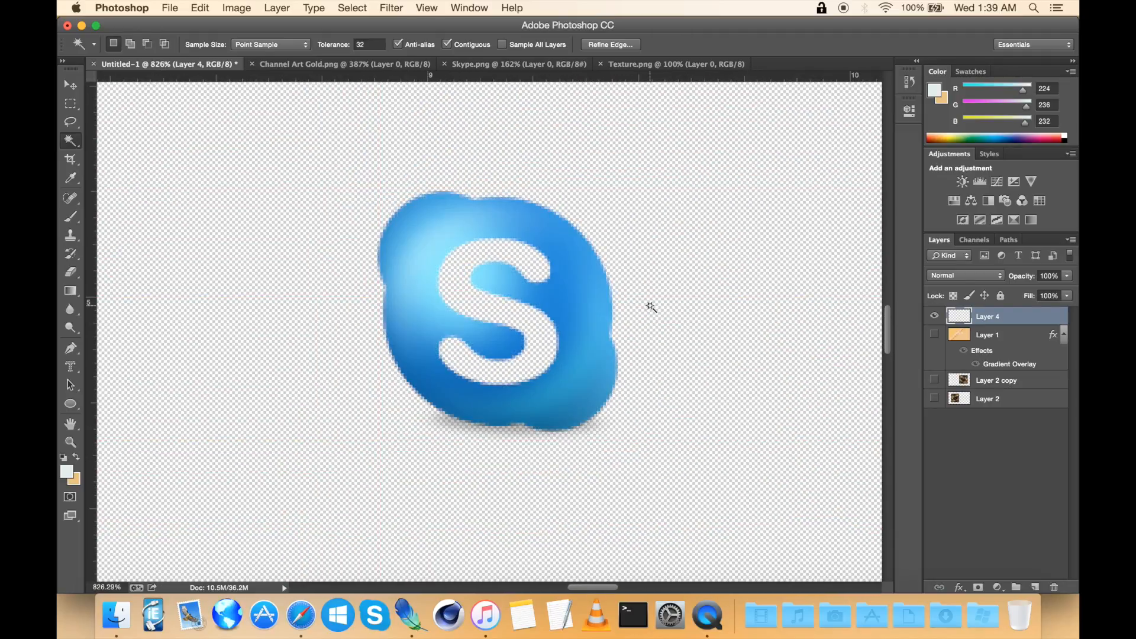
scroll(563, 251, down, 2)
right_click(426, 185)
click(406, 241)
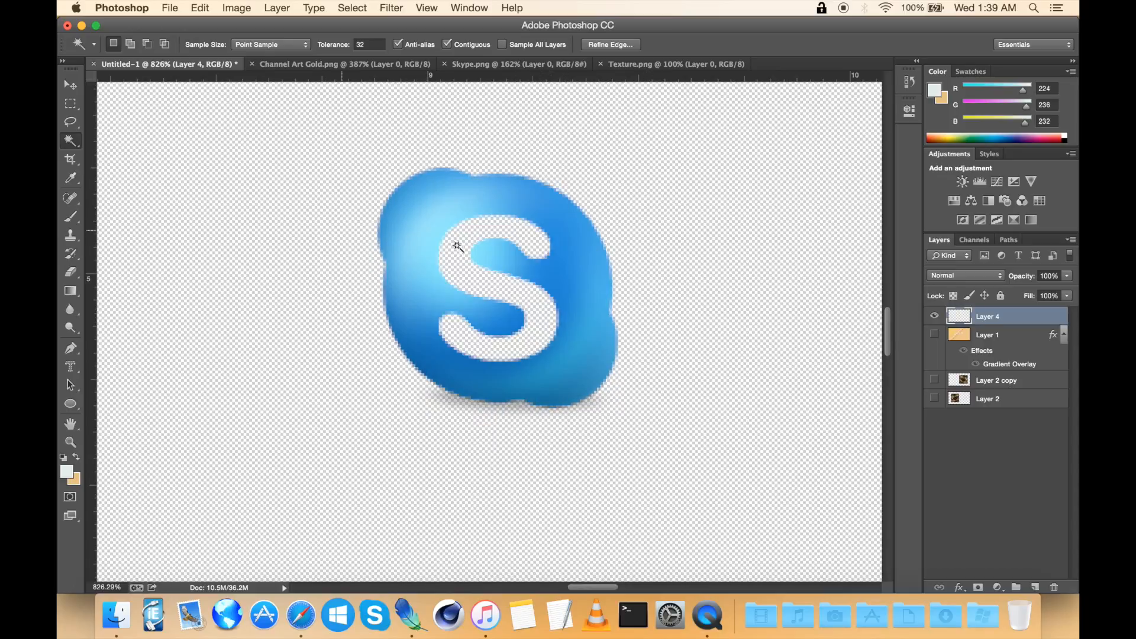
scroll(491, 252, up, 2)
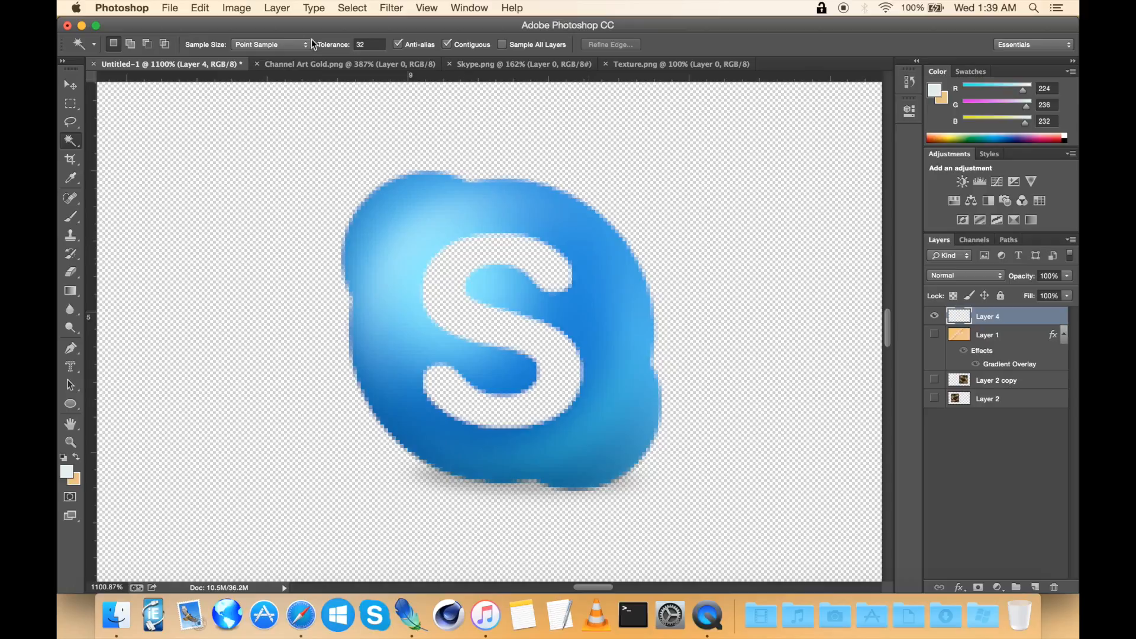
drag(75, 141, 135, 137)
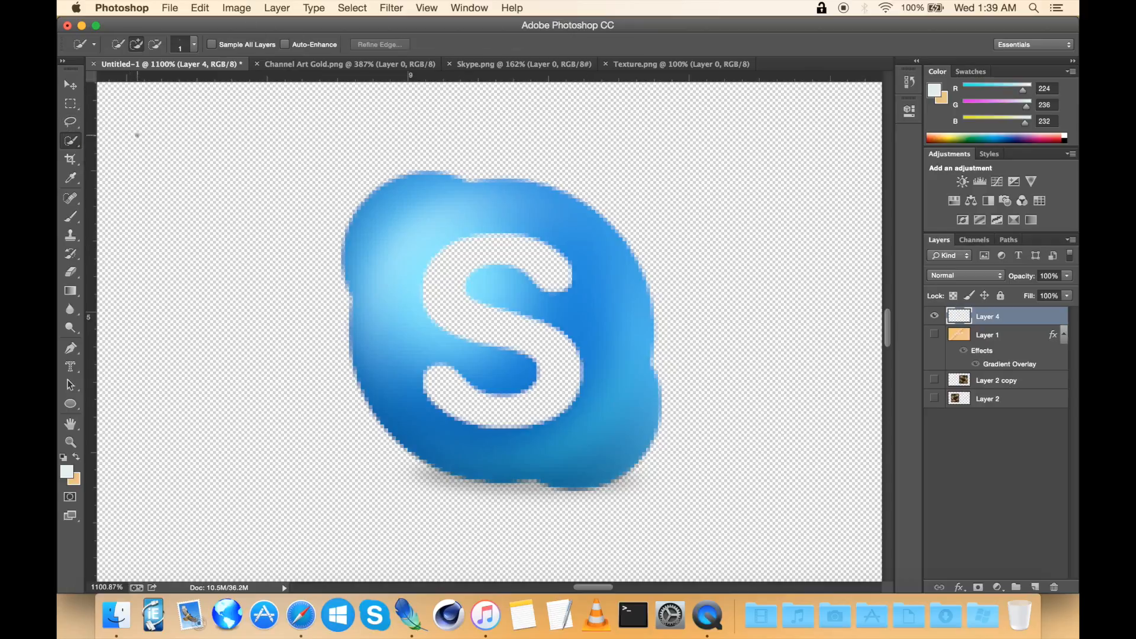
right_click(386, 212)
click(386, 262)
scroll(404, 223, up, 2)
click(404, 223)
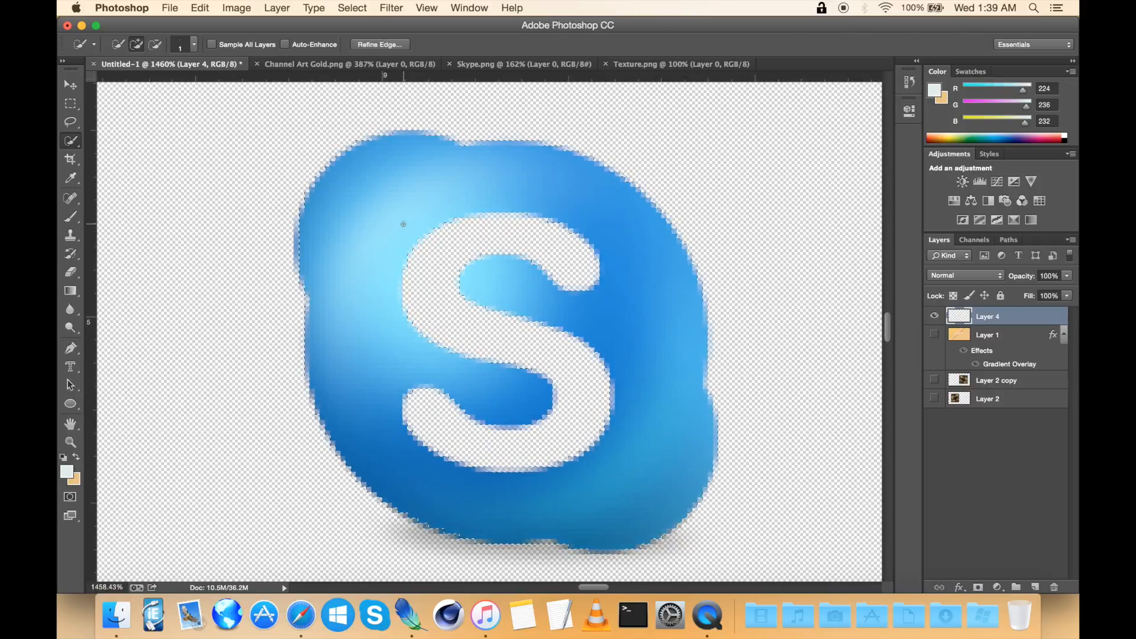
scroll(444, 214, down, 8)
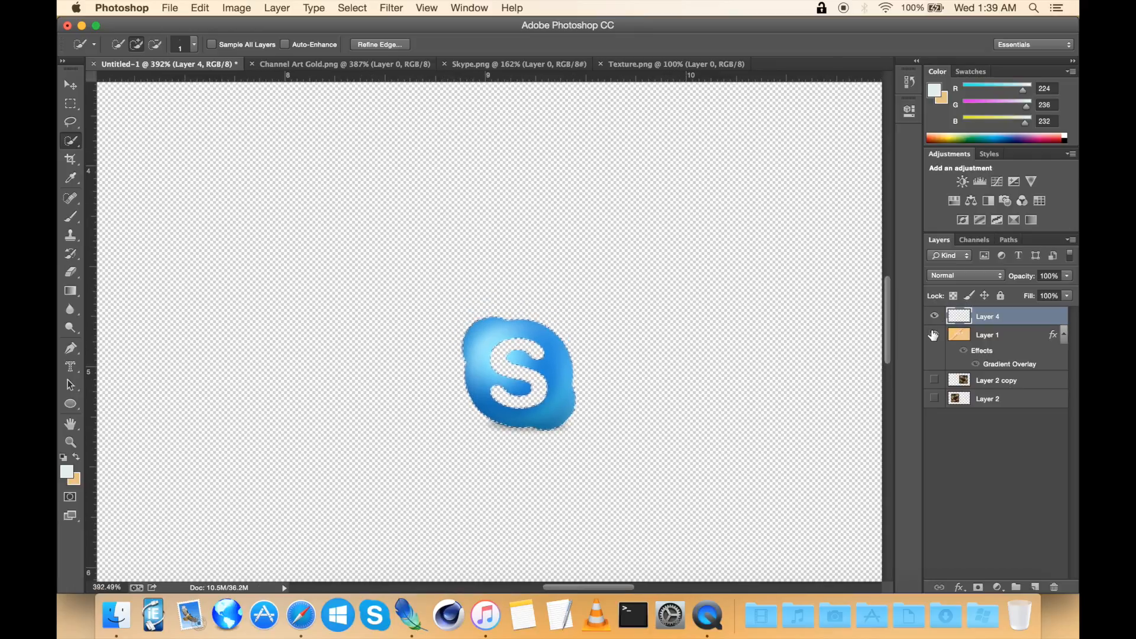
Step: Show the gold layer, cut the selected Skype shape out of it, and delete the Skype logo layer
click(935, 334)
click(1026, 335)
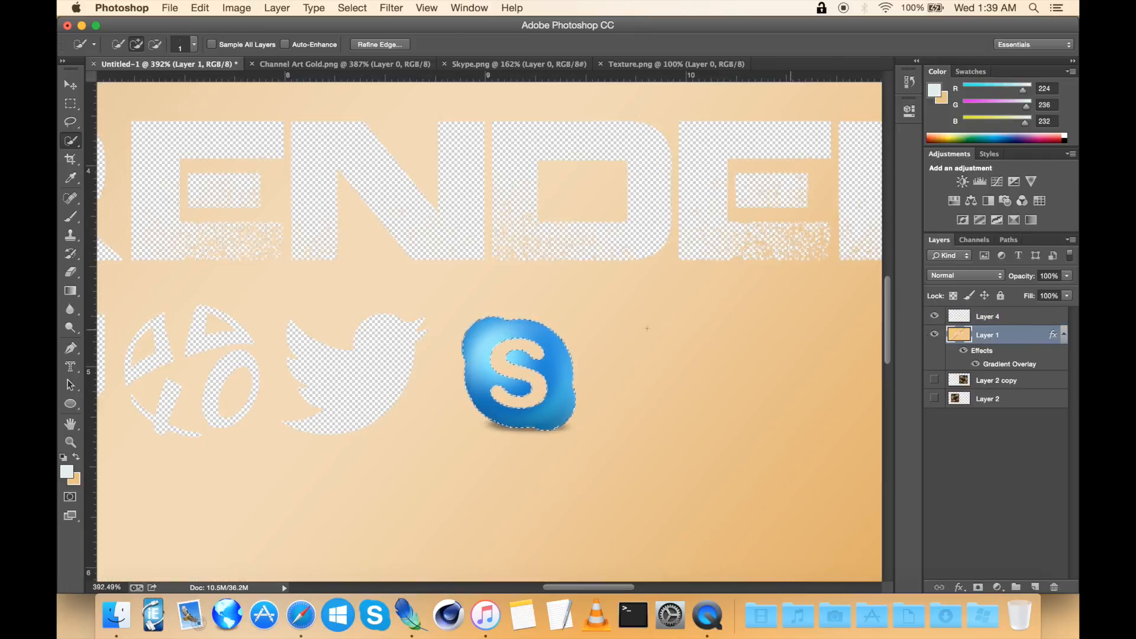
right_click(623, 323)
click(652, 332)
click(1019, 317)
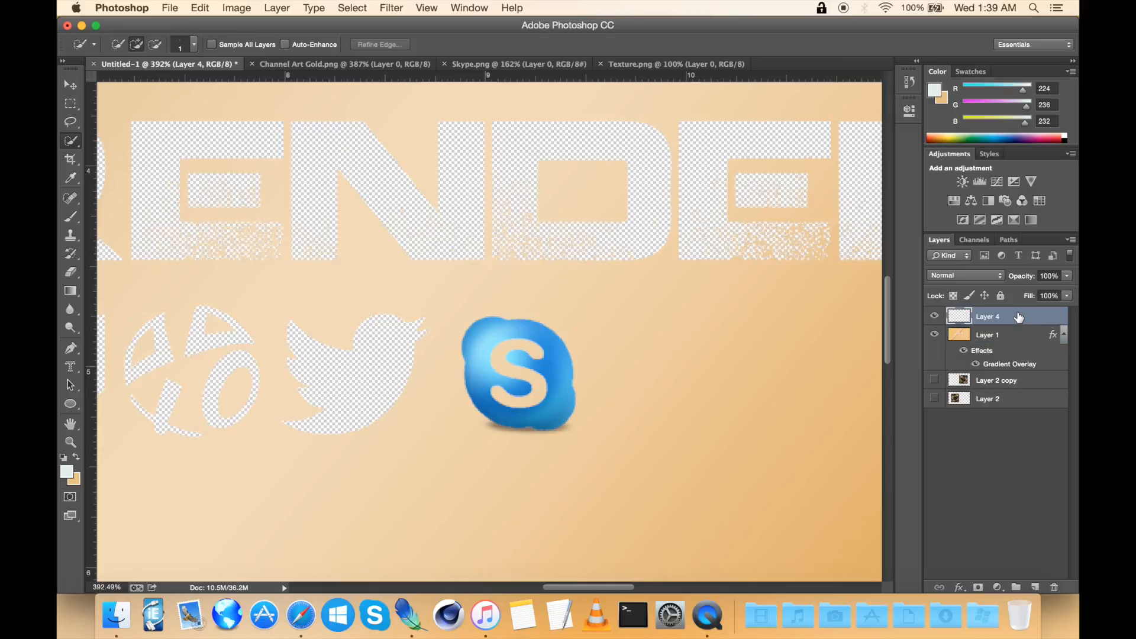
key(Delete)
key(super+semicolon)
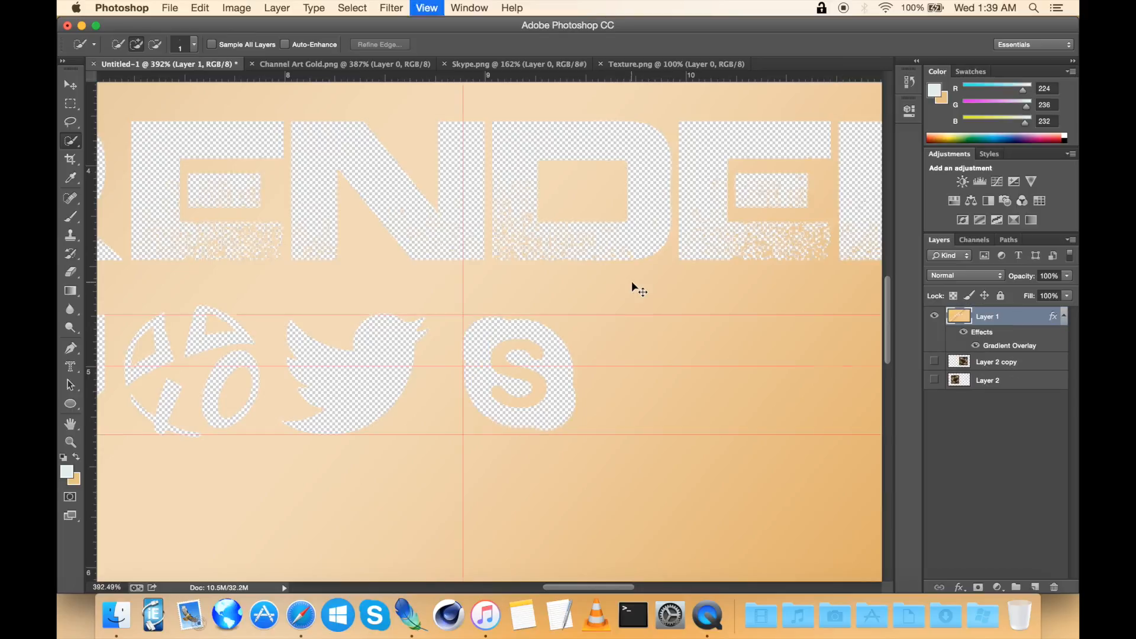
Step: Turn the two background layers back on and review the icon row in the banner
click(935, 361)
click(935, 380)
scroll(493, 335, down, 5)
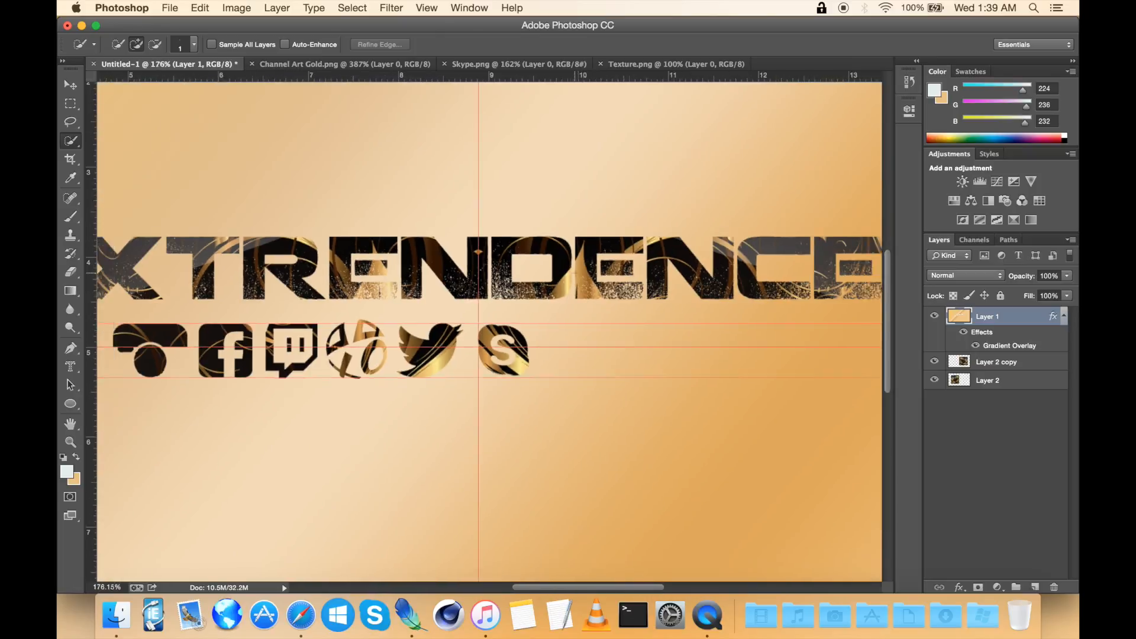
scroll(494, 336, down, 5)
scroll(494, 335, up, 4)
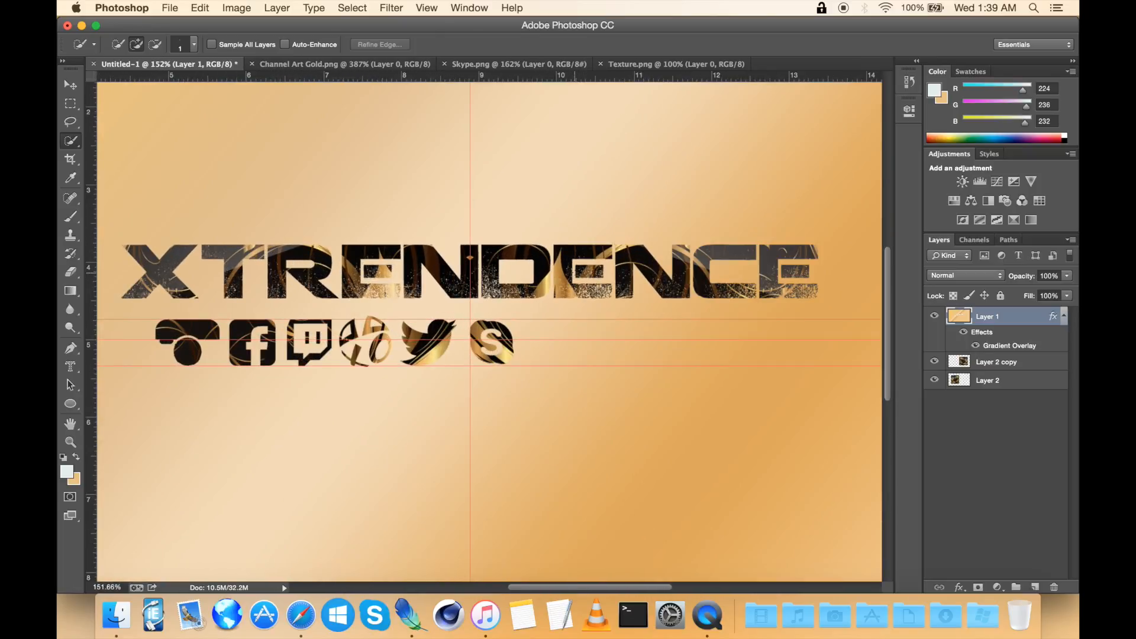
scroll(486, 333, up, 2)
scroll(574, 266, right, 5)
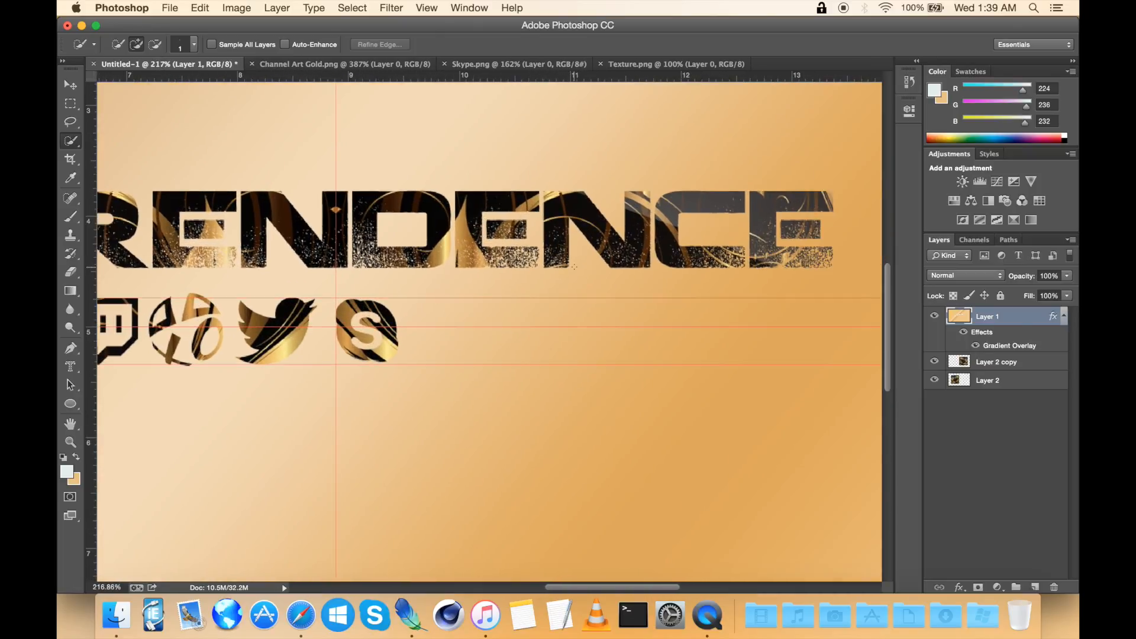
scroll(574, 266, left, 2)
scroll(574, 267, up, 1)
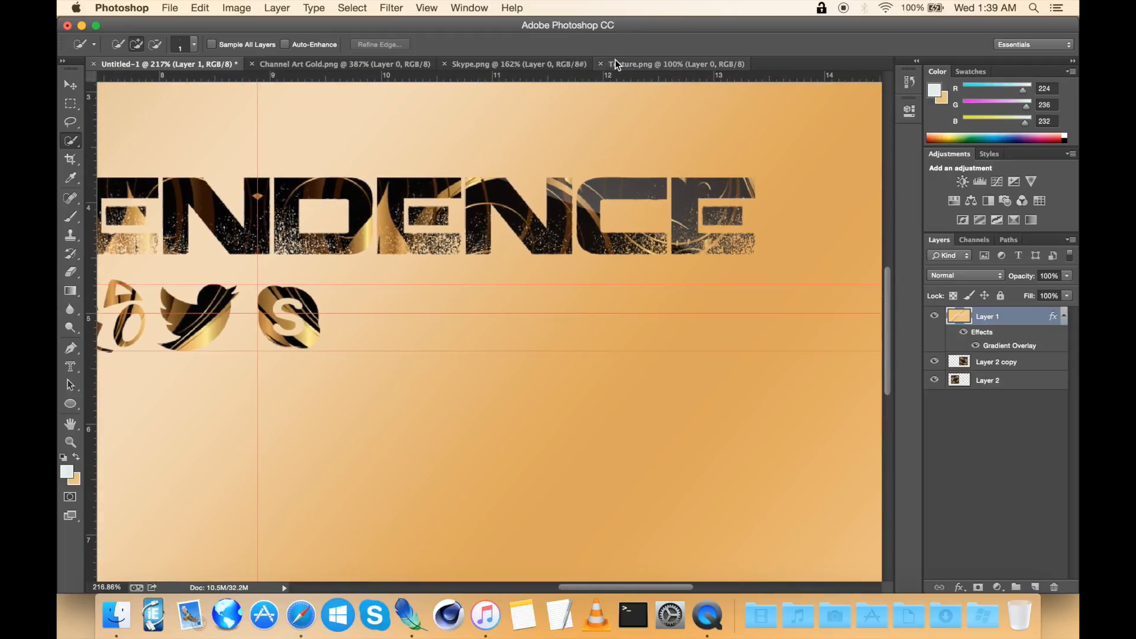
Step: Compare the banner with the Channel Art Gold reference document
click(331, 64)
scroll(572, 242, down, 5)
scroll(572, 241, right, 8)
click(168, 64)
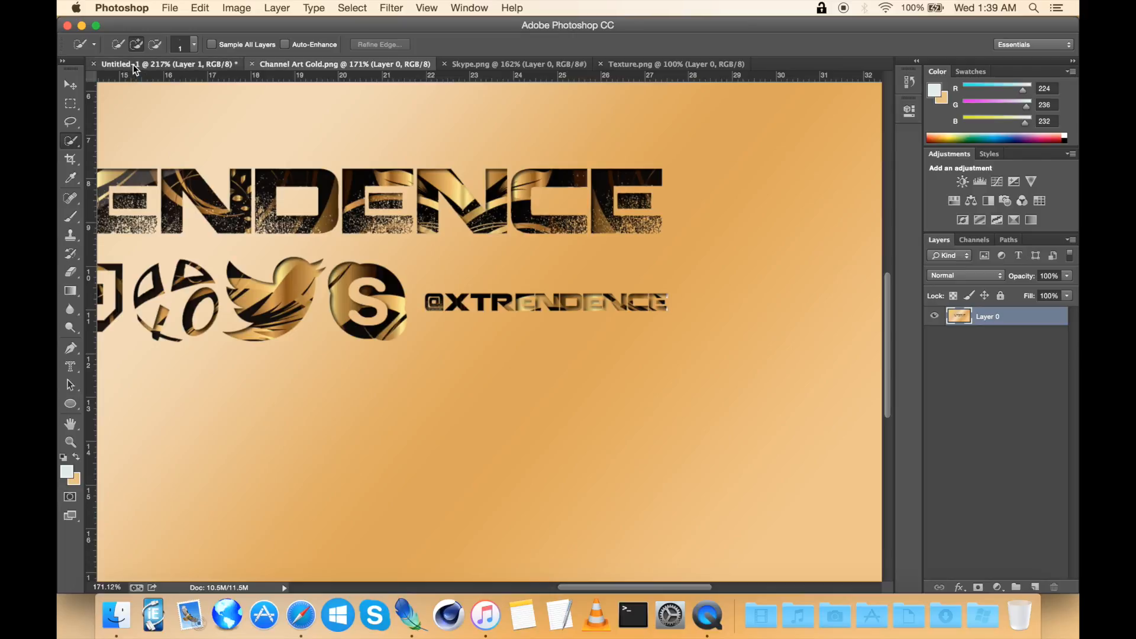
scroll(457, 226, down, 4)
scroll(458, 227, left, 3)
scroll(457, 227, right, 3)
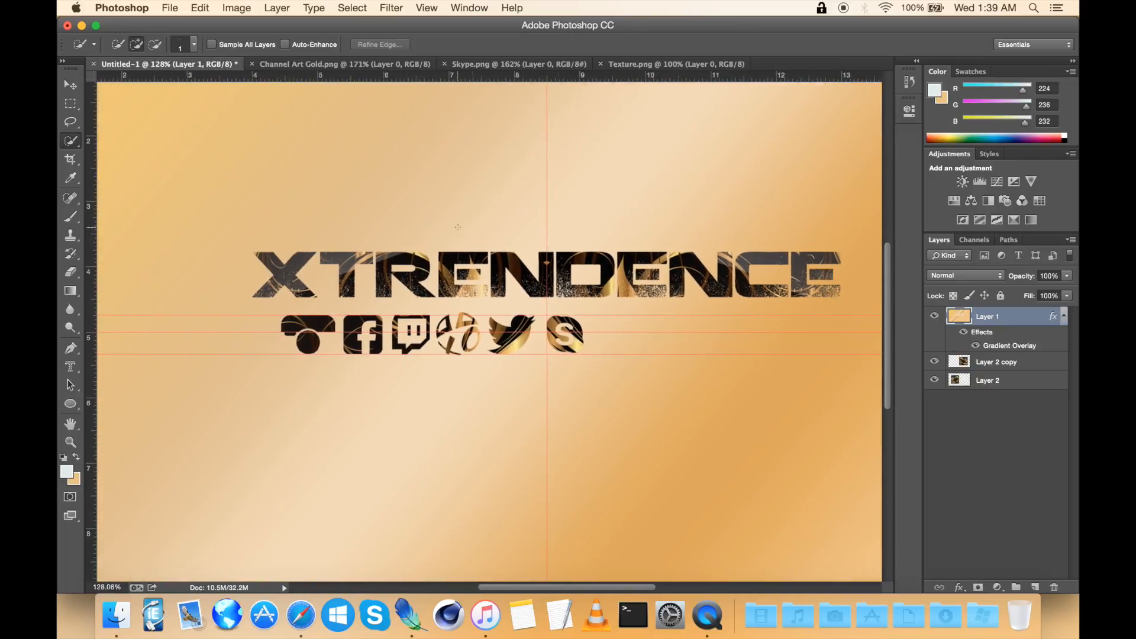
Step: Add a drop shadow to the gold layer's style with its angle set to 180°
double_click(1035, 324)
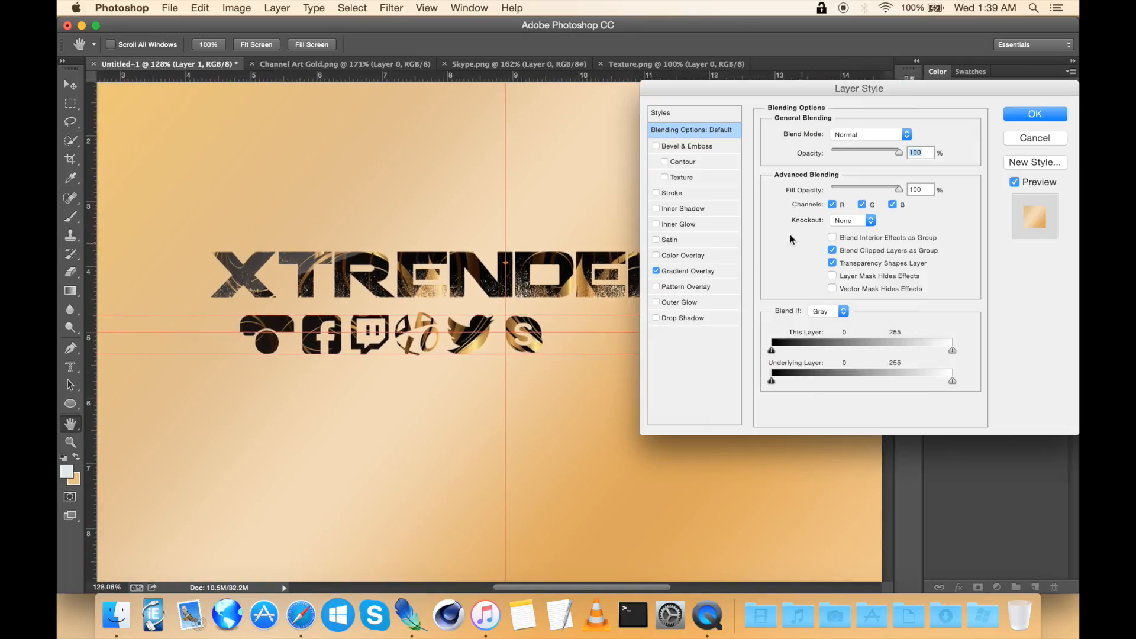
click(656, 318)
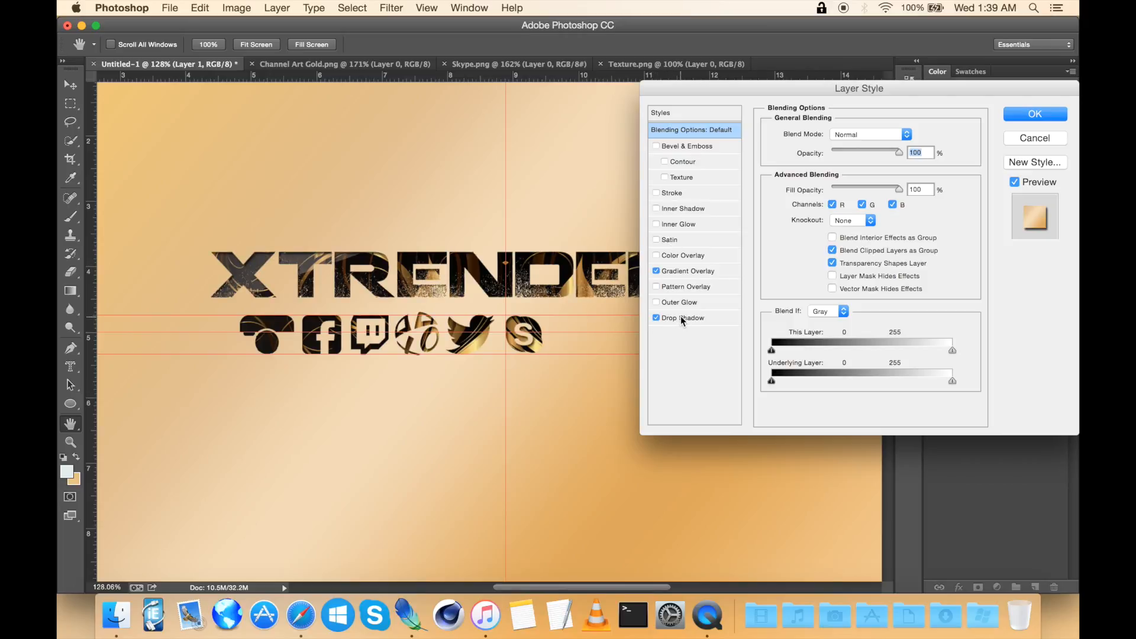
click(683, 318)
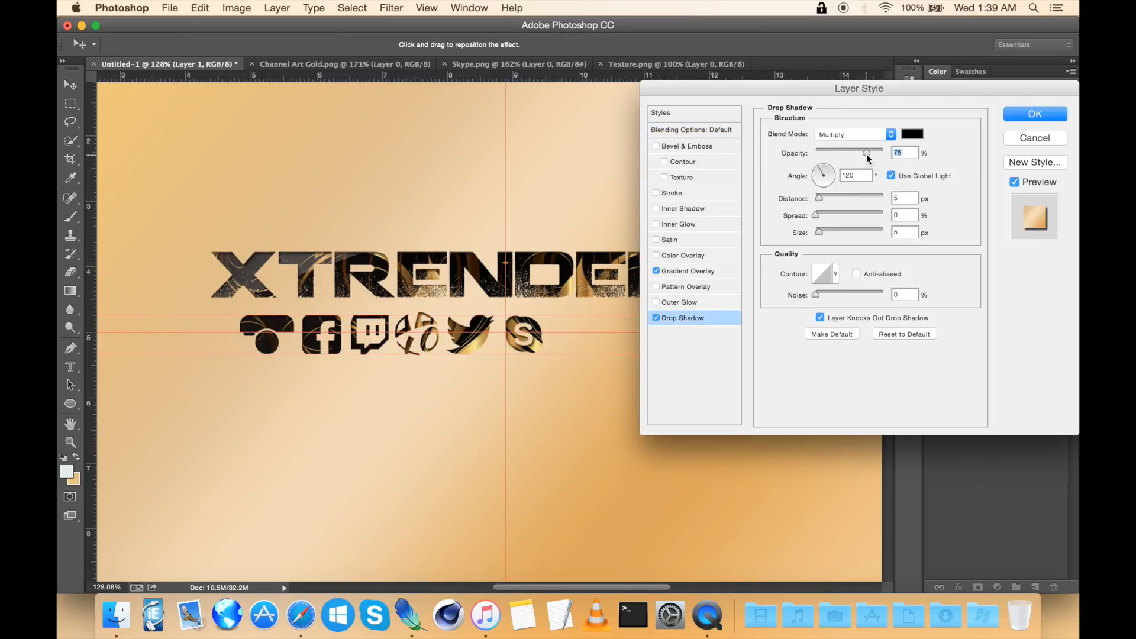
click(827, 187)
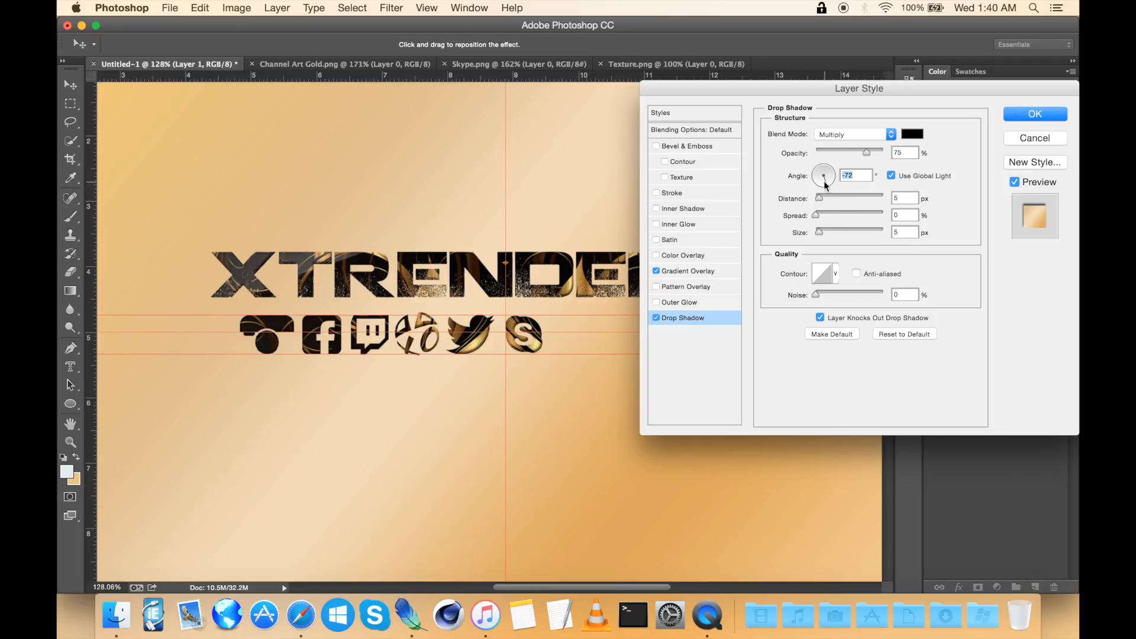
drag(822, 185, 816, 181)
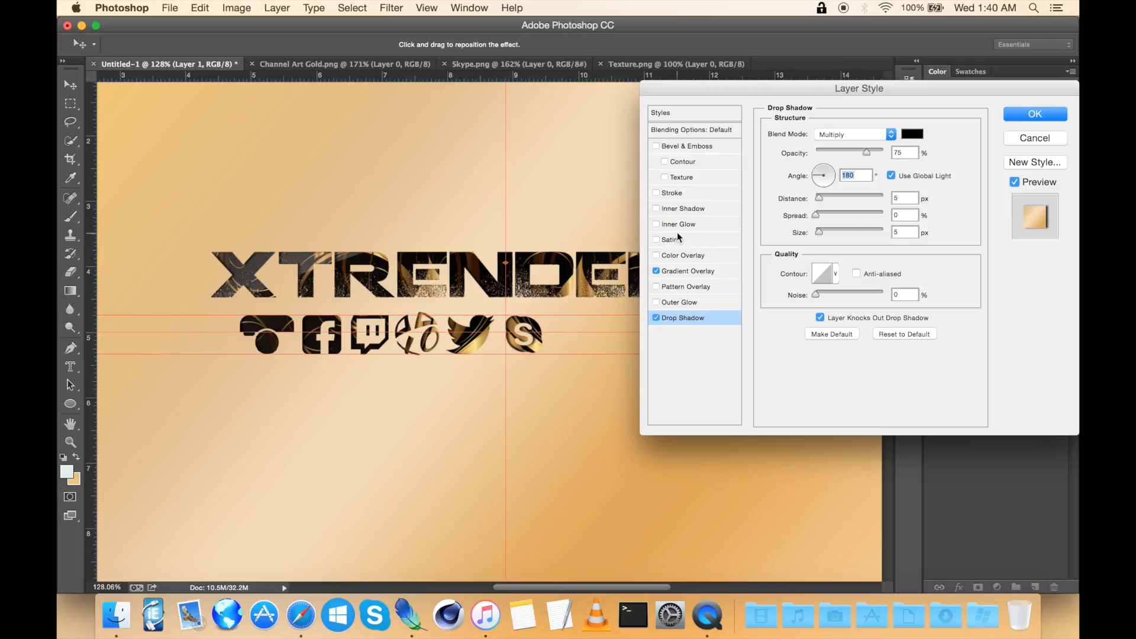
click(657, 209)
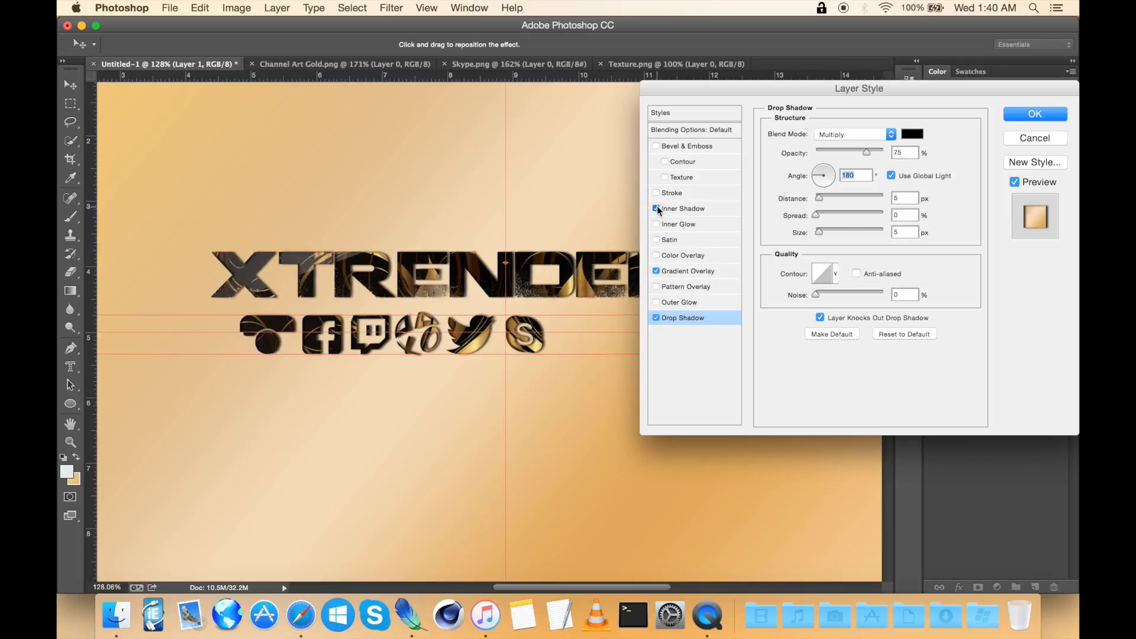
click(657, 209)
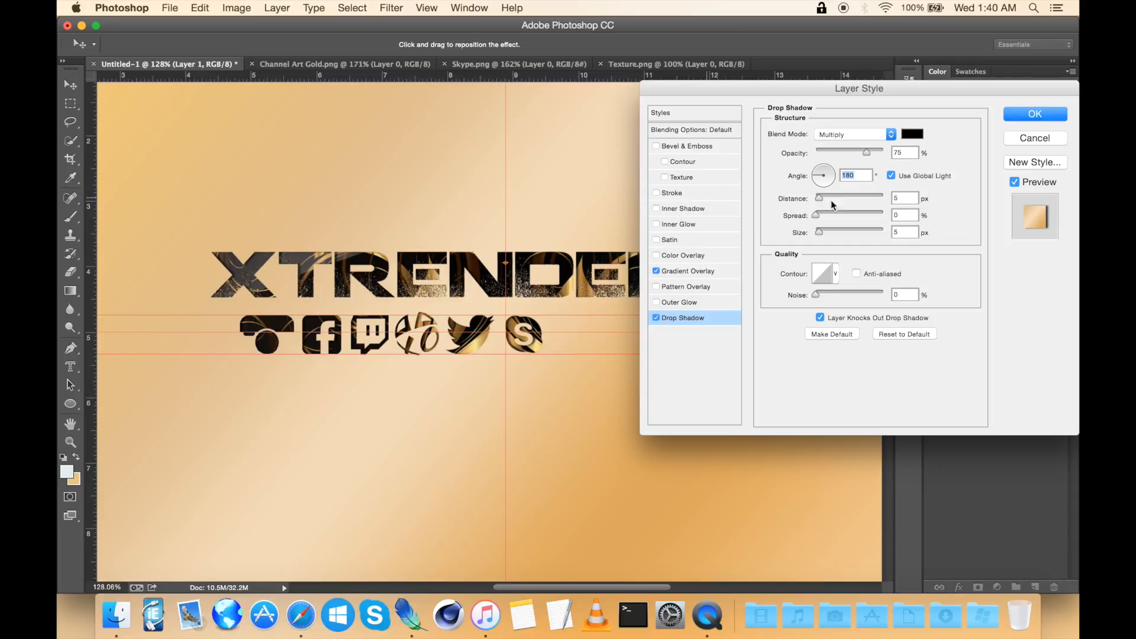
click(1030, 114)
scroll(599, 335, up, 5)
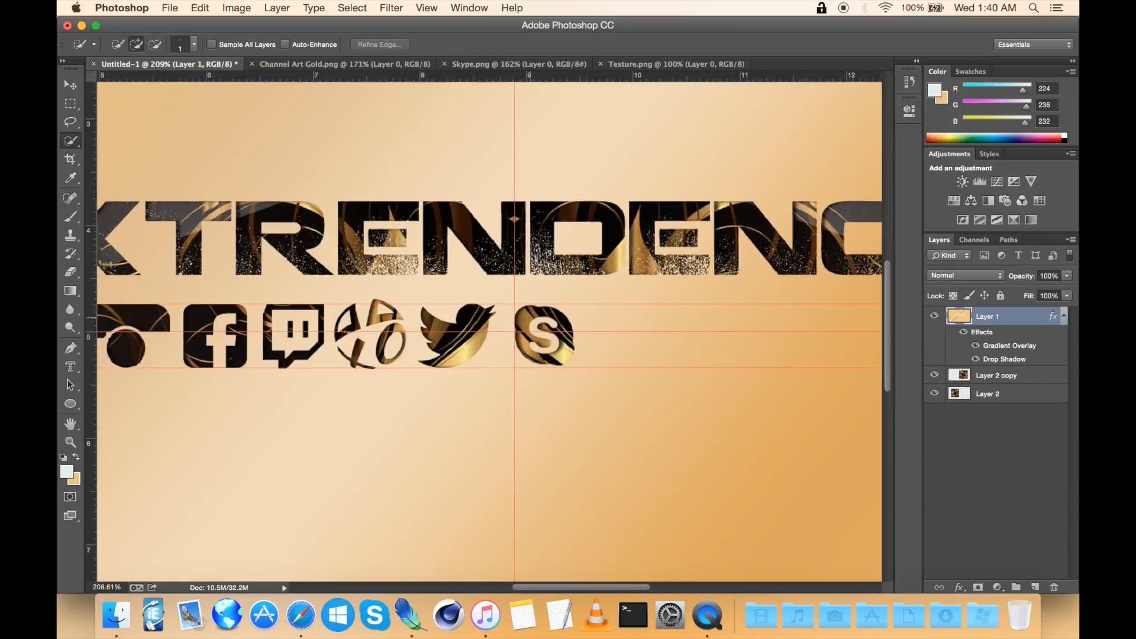
scroll(531, 318, up, 6)
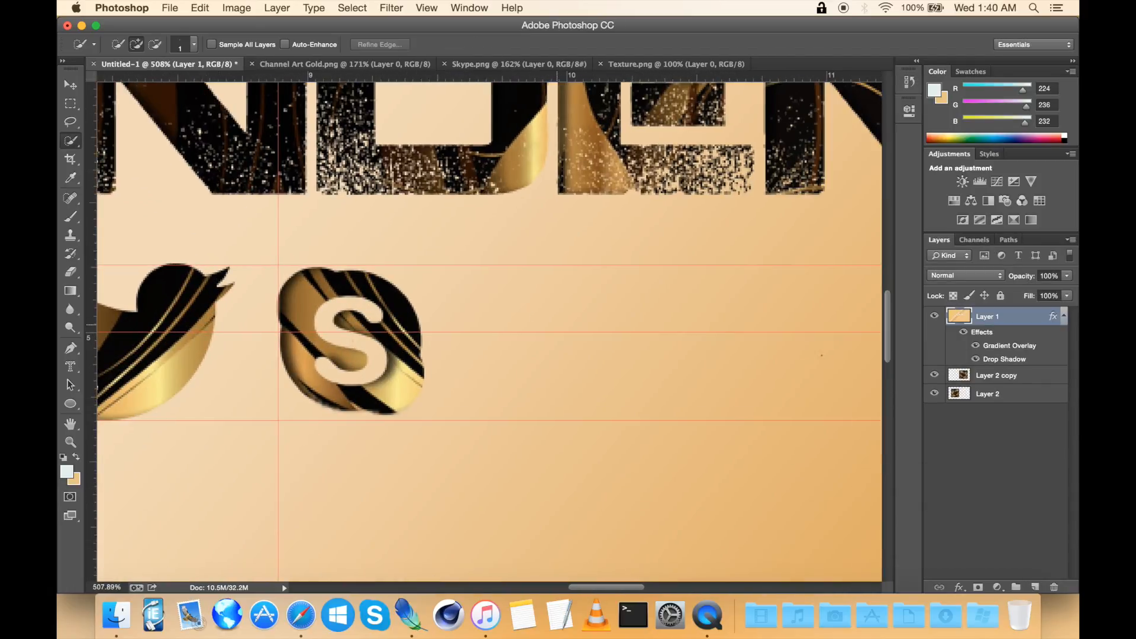
scroll(531, 408, right, 4)
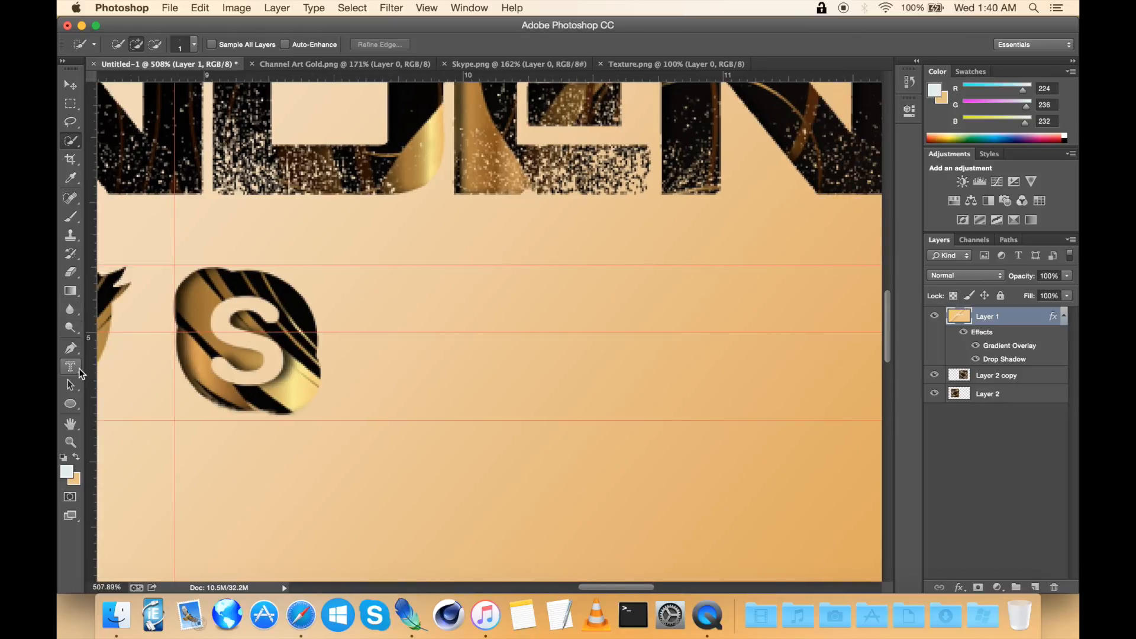
click(70, 367)
scroll(429, 306, down, 2)
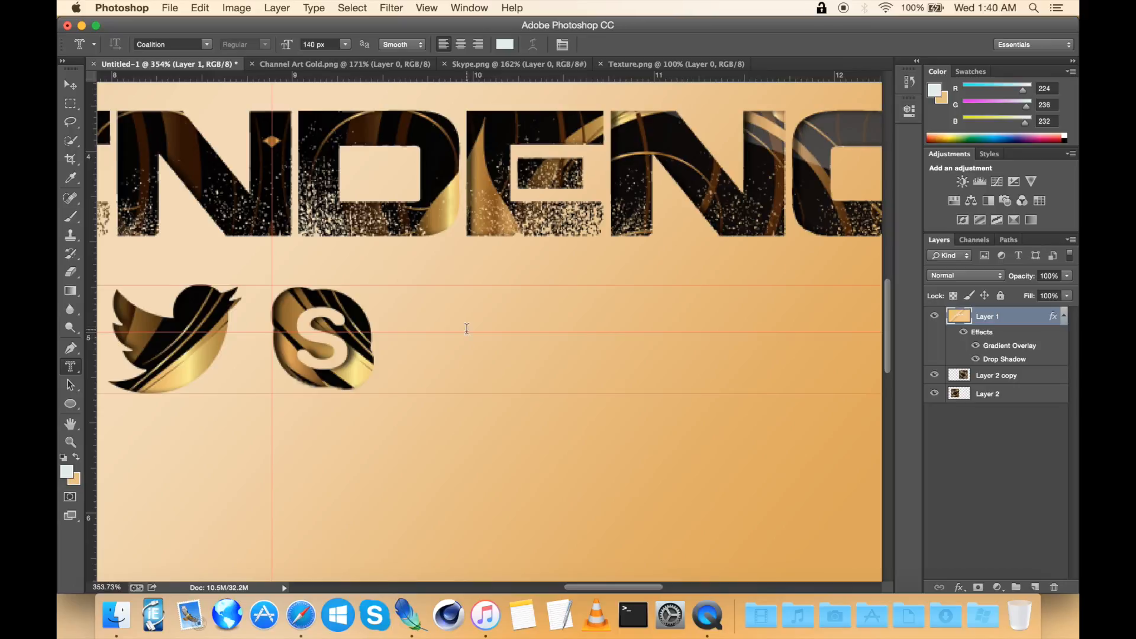
click(464, 335)
click(304, 44)
text(2)
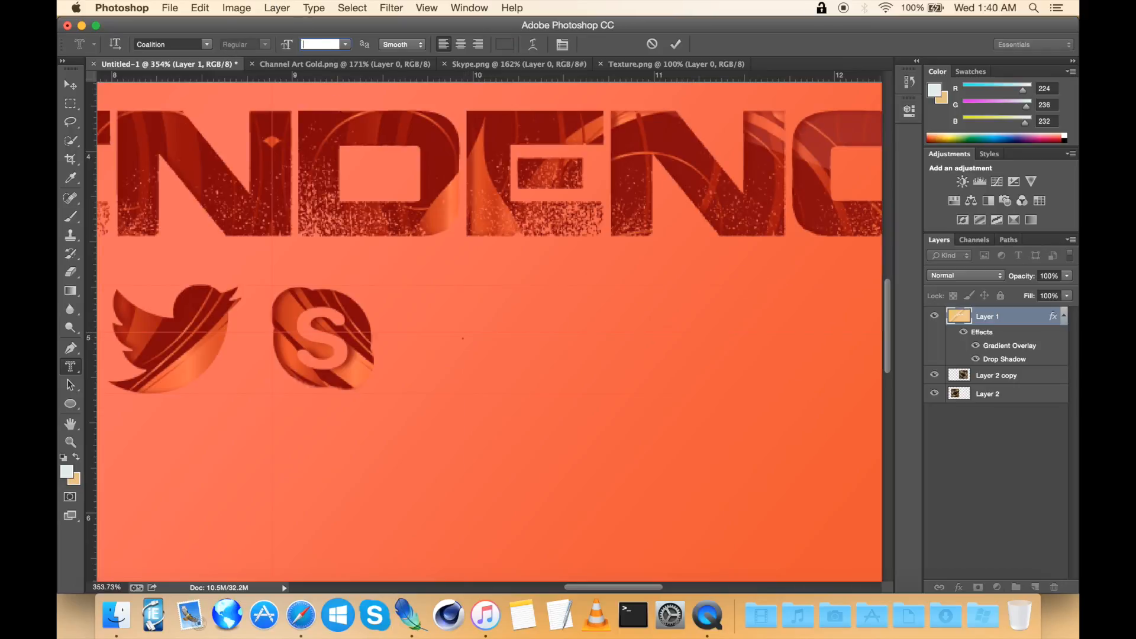
text(40)
key(Return)
text(@X)
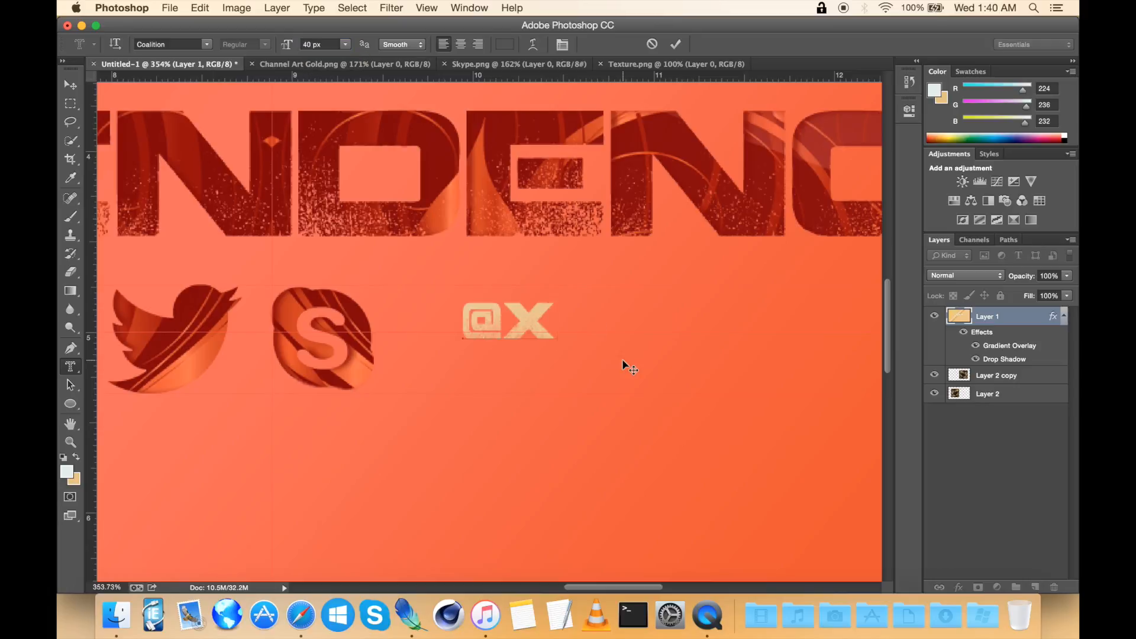
text(TRED)
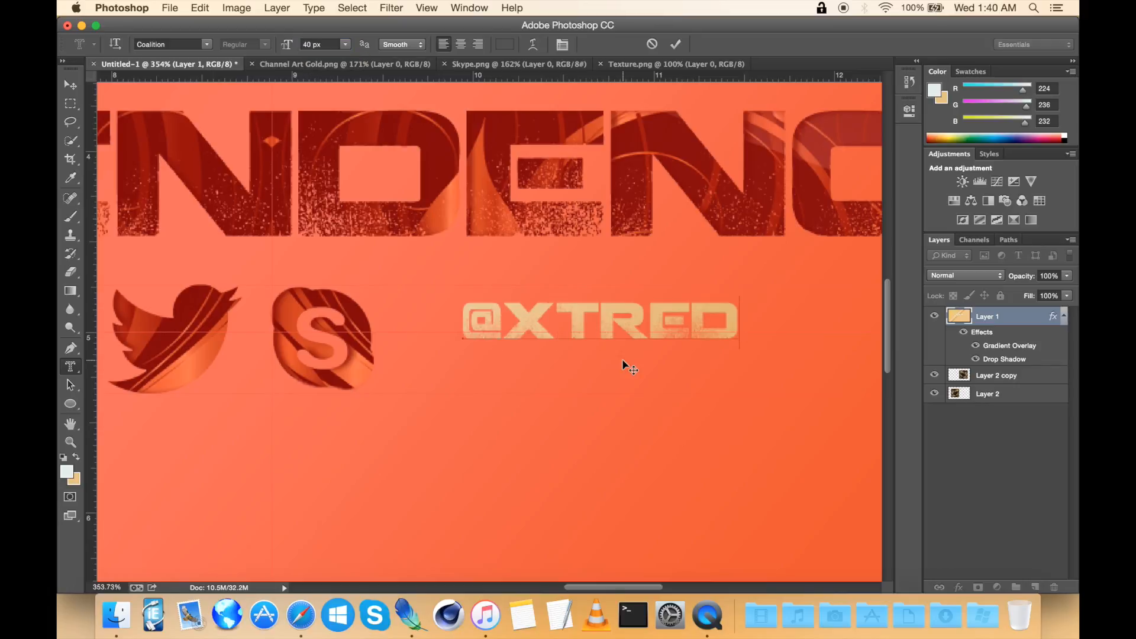
key(BackSpace)
text(NDEN)
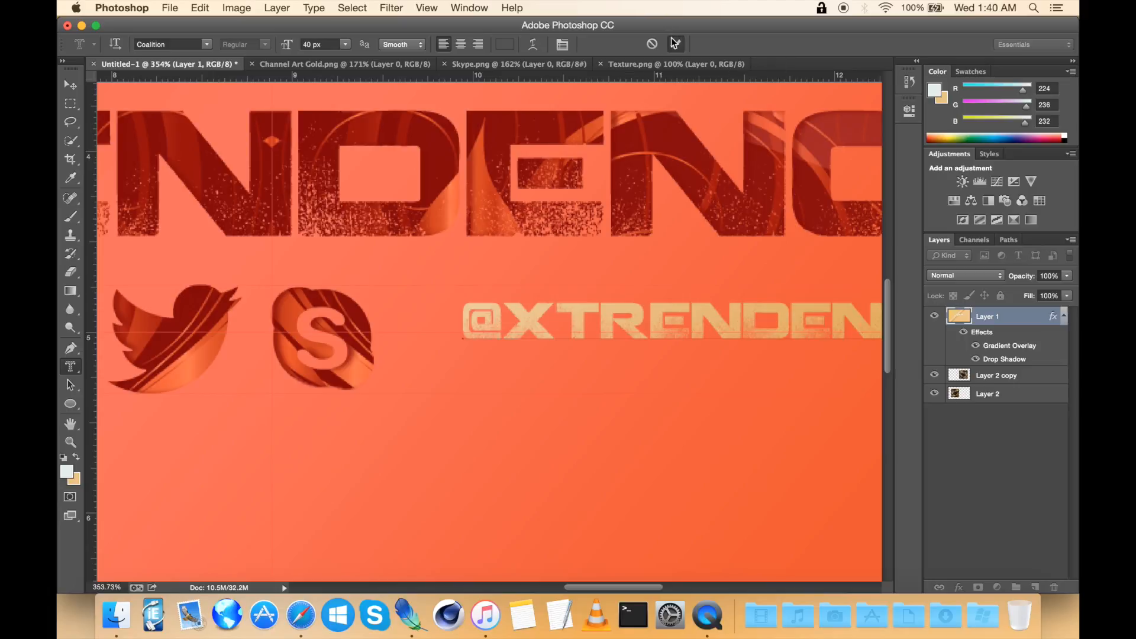
click(674, 43)
click(70, 104)
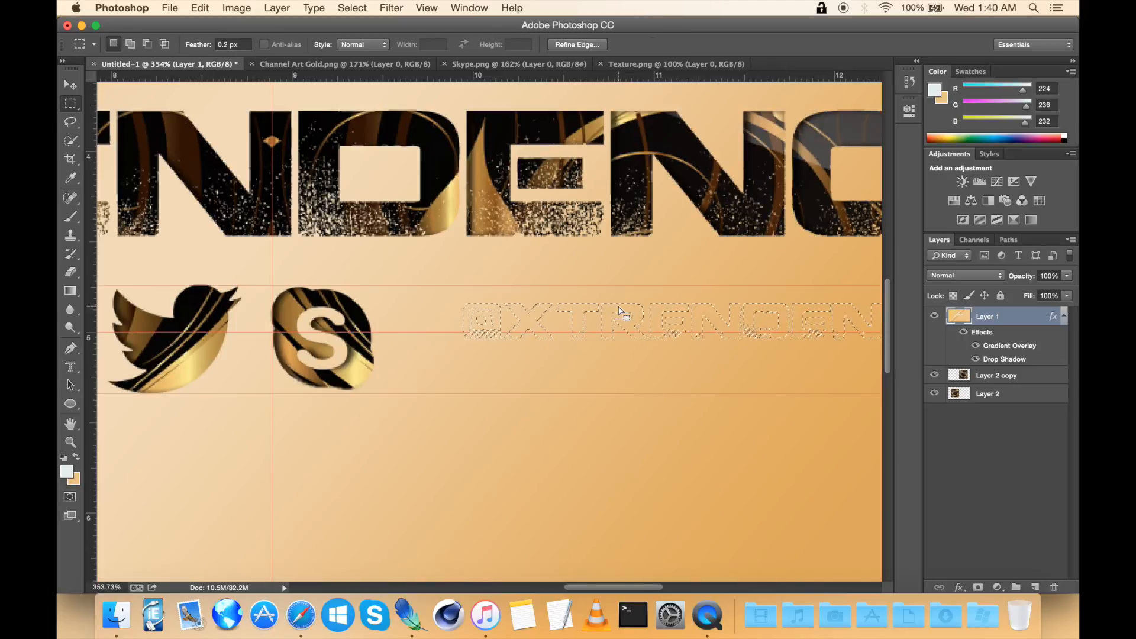
drag(620, 311, 600, 326)
scroll(733, 356, right, 3)
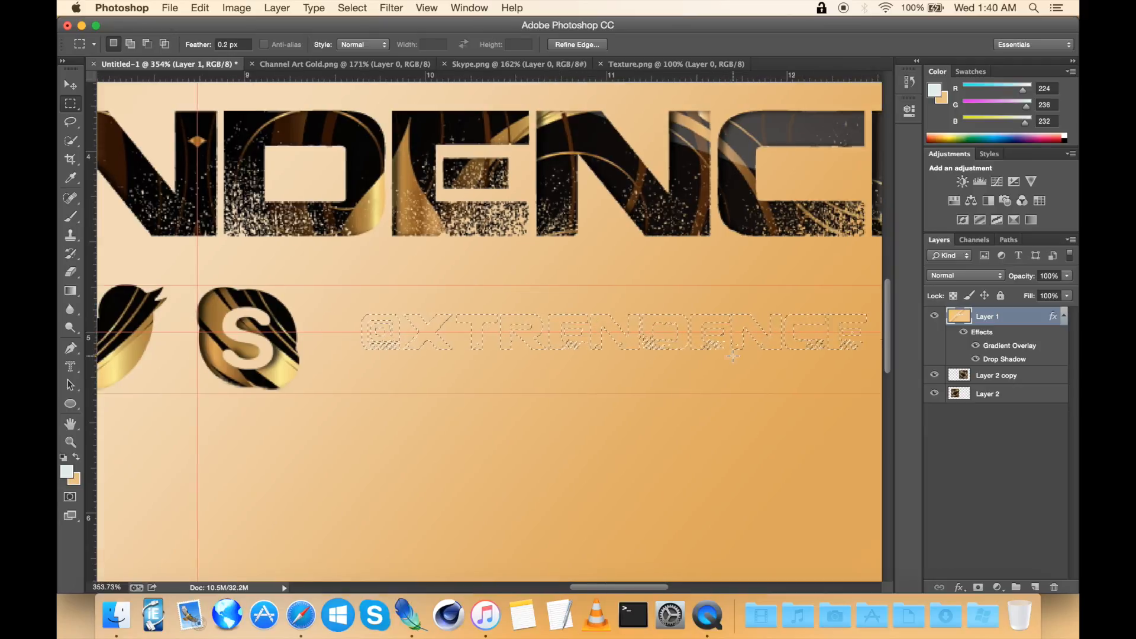
scroll(733, 356, right, 3)
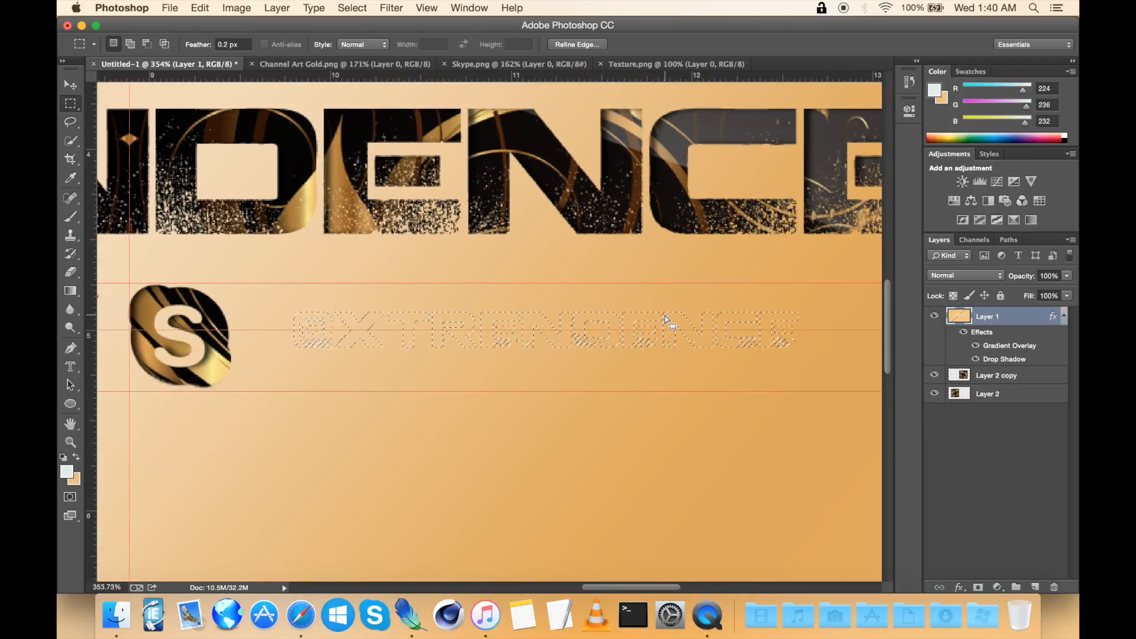
key(Delete)
key(ctrl+d)
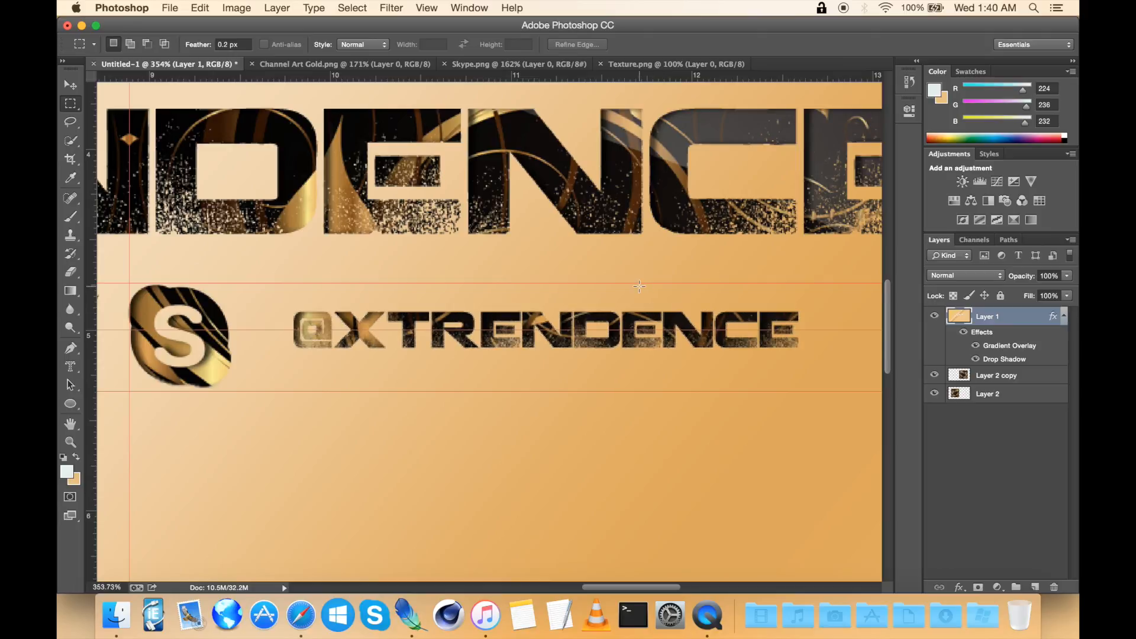
Step: Compare the full banner with the Channel Art Gold reference image
scroll(640, 287, down, 5)
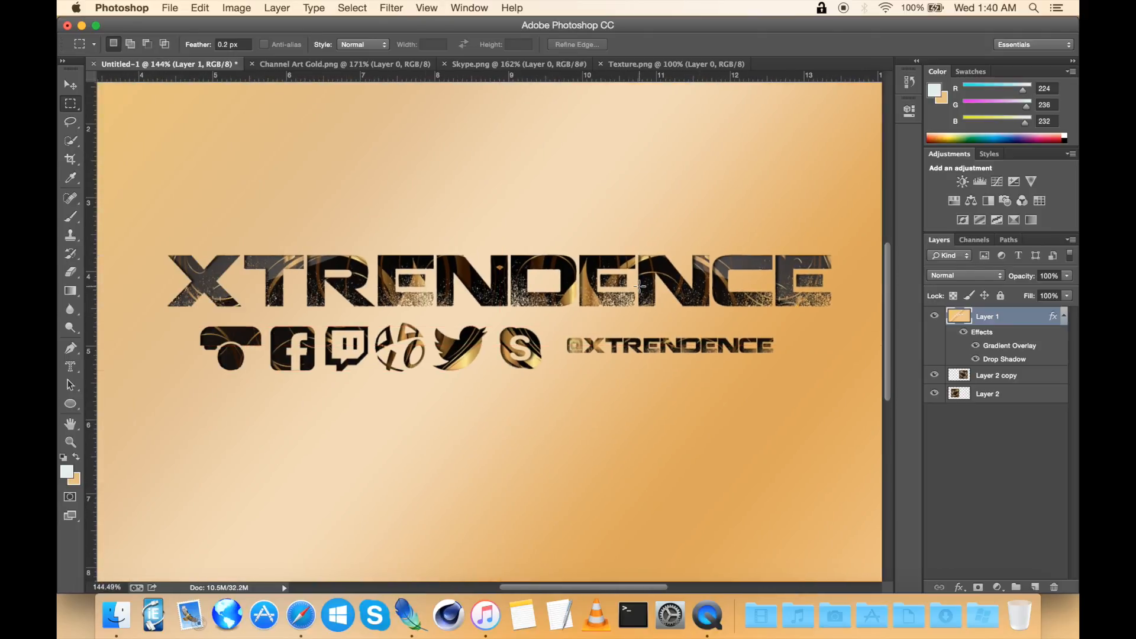
scroll(639, 287, down, 2)
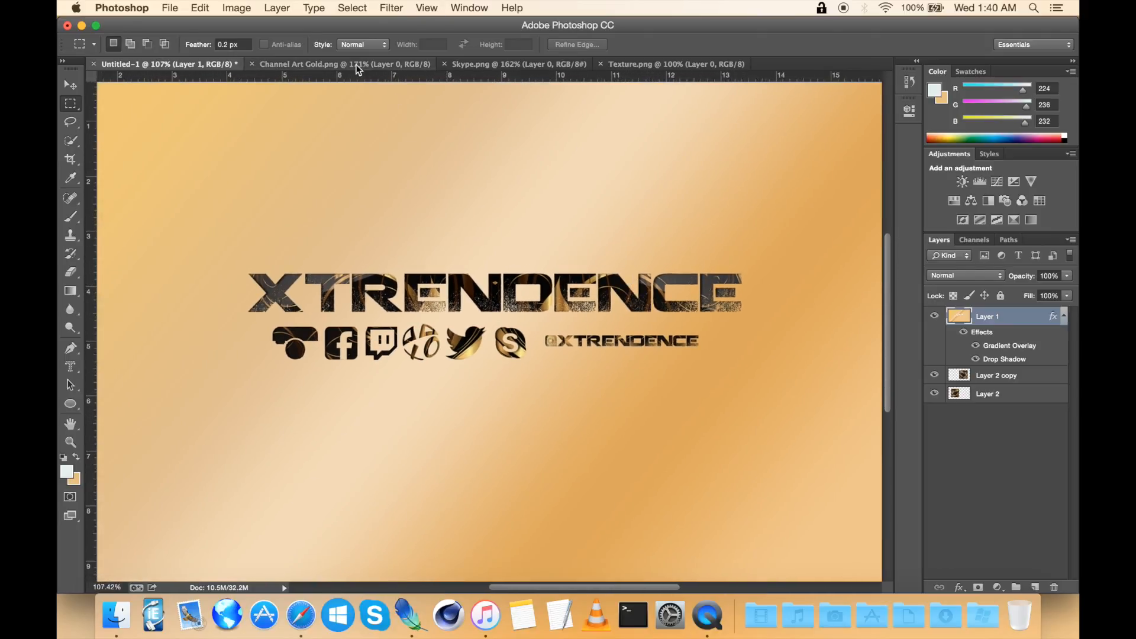
click(358, 65)
scroll(511, 195, down, 3)
scroll(510, 195, down, 1)
click(196, 65)
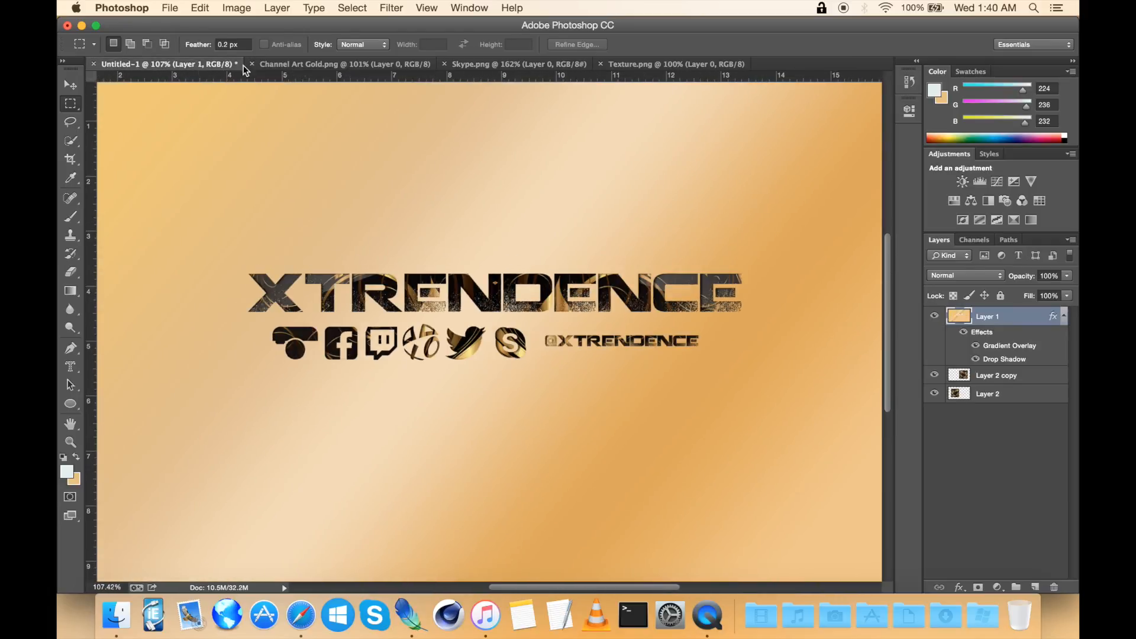
click(289, 66)
click(207, 66)
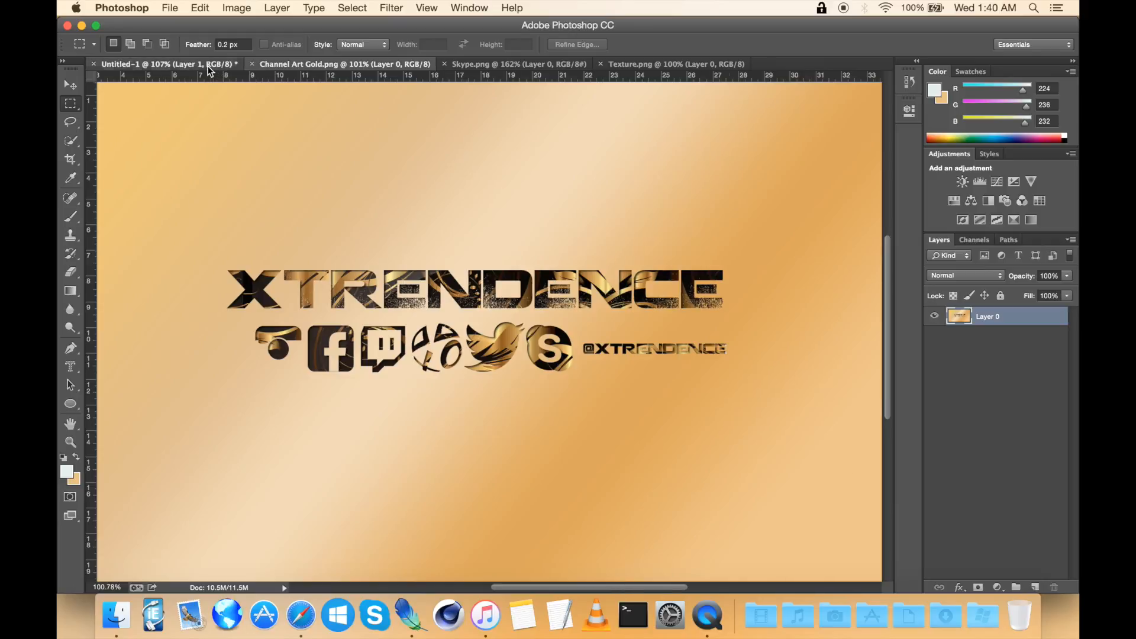
scroll(580, 277, left, 2)
scroll(580, 277, up, 3)
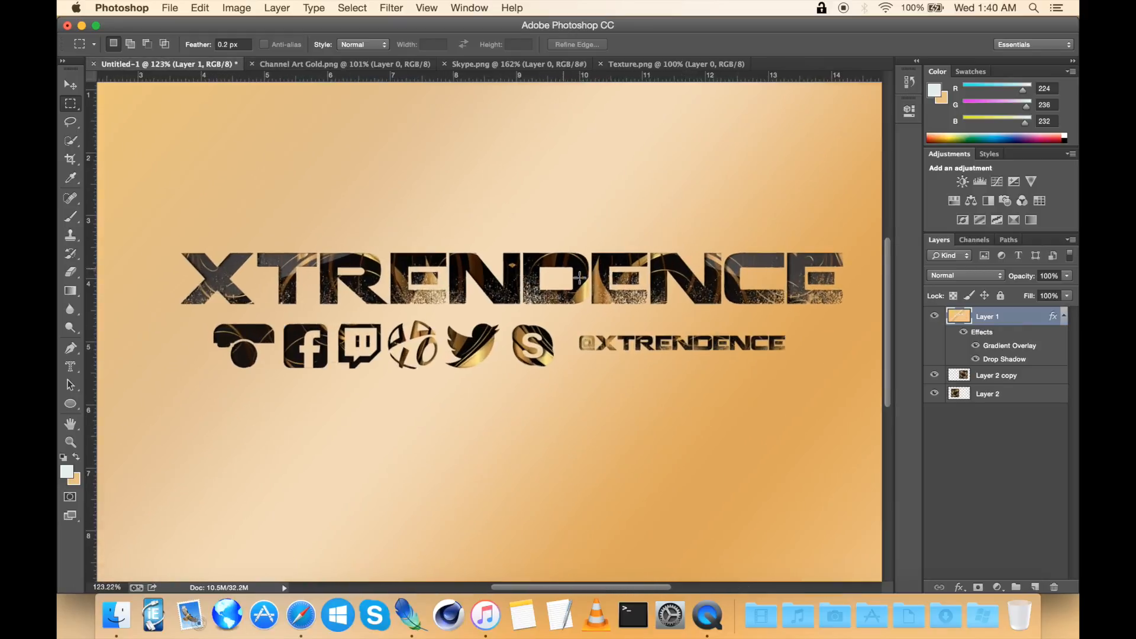
scroll(580, 277, down, 4)
scroll(580, 277, down, 1)
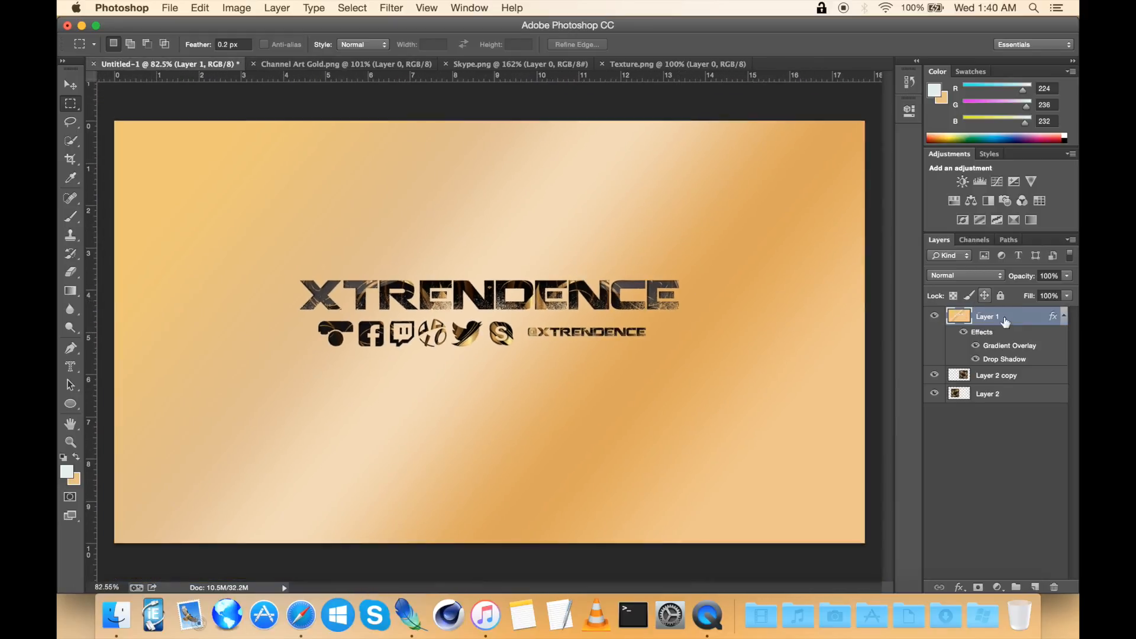
Step: Change the gold layer's gradient overlay to the blue-to-green preset gradient
double_click(1021, 322)
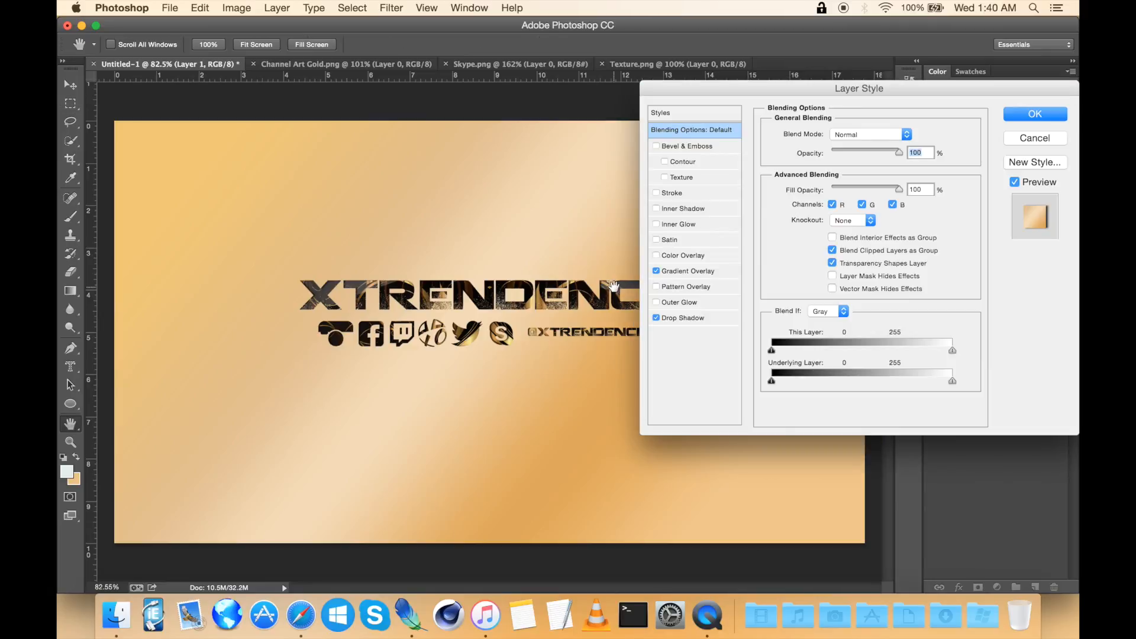
click(687, 271)
click(892, 170)
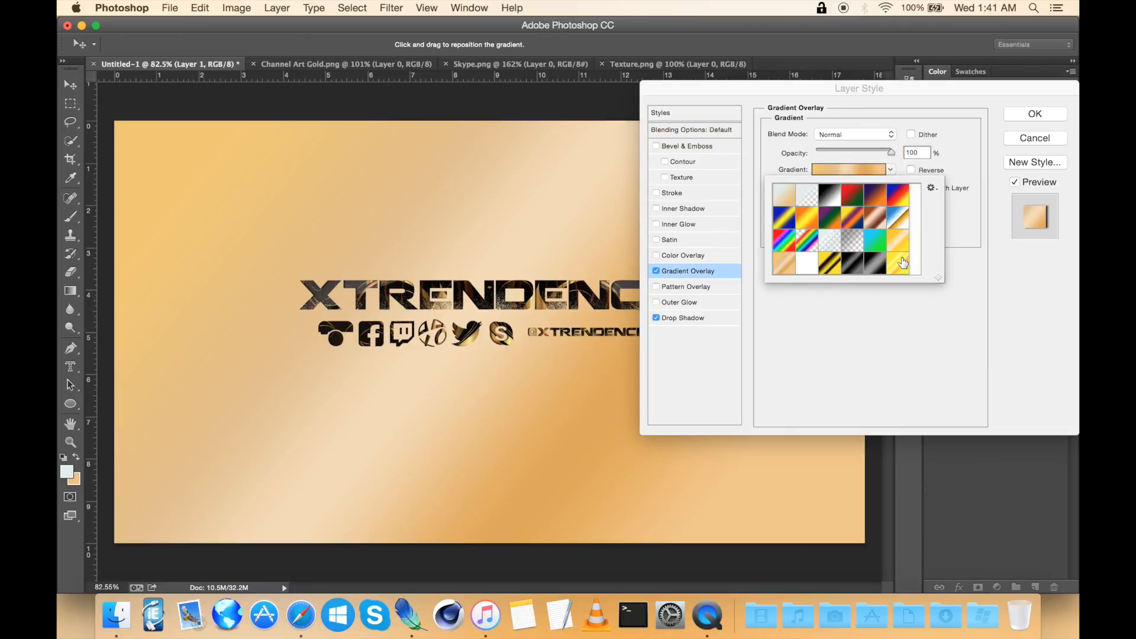
click(901, 263)
click(858, 265)
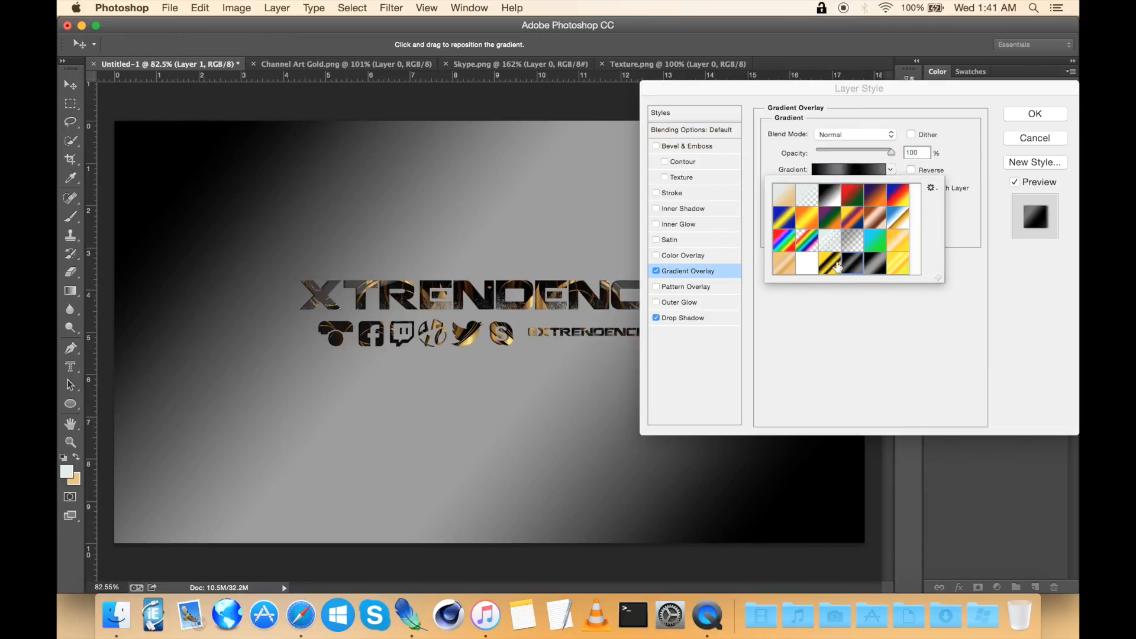
click(830, 265)
click(805, 265)
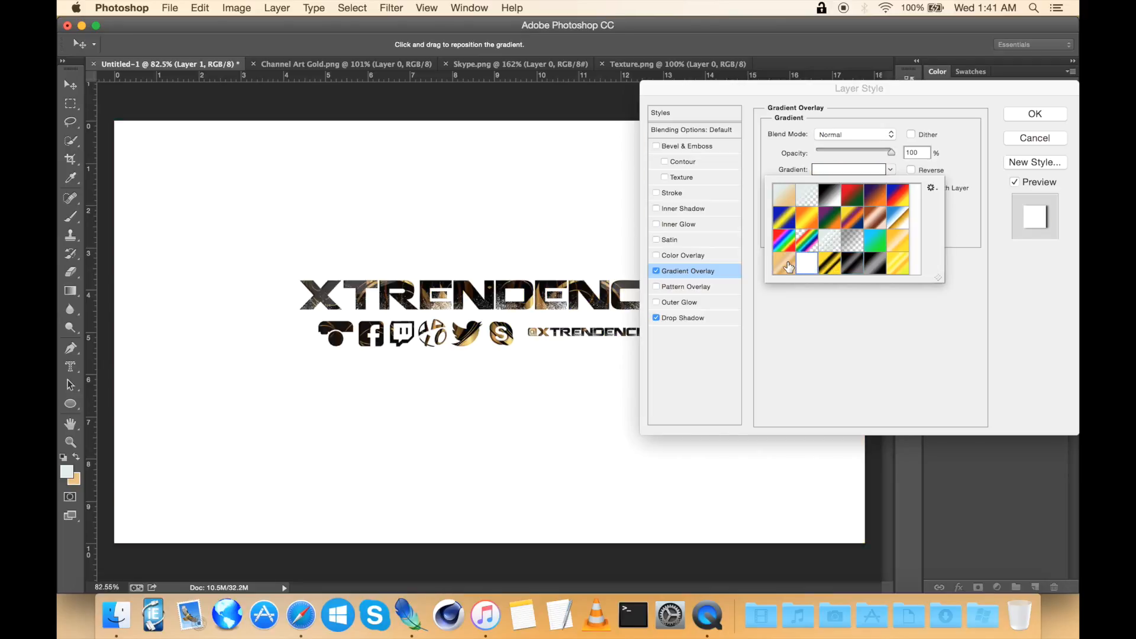
click(784, 263)
click(897, 244)
click(870, 244)
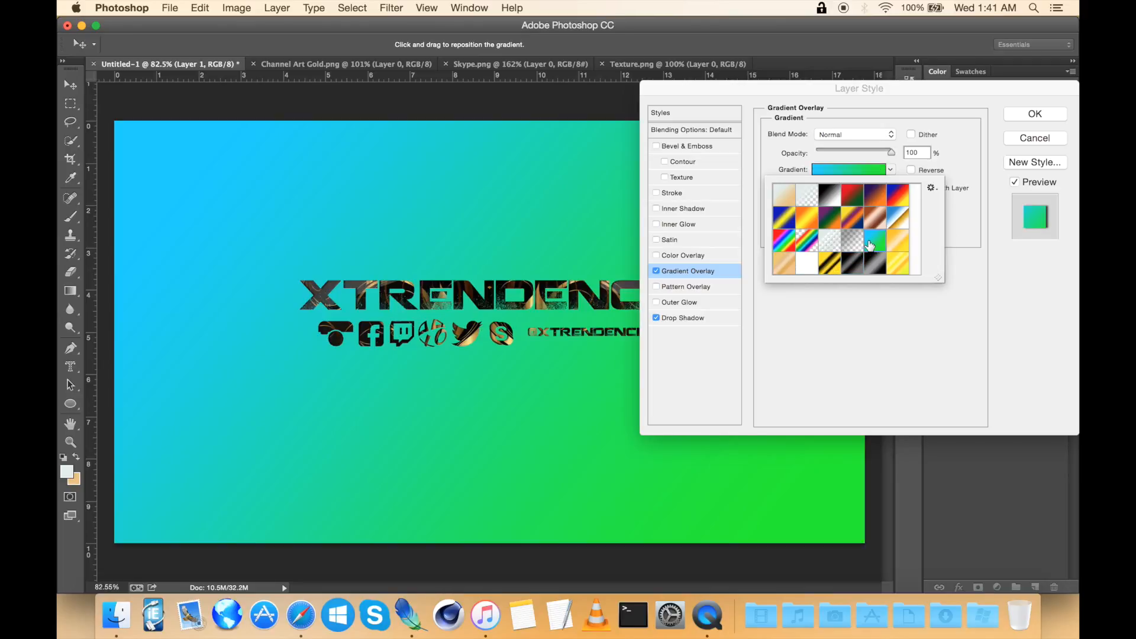
click(1031, 117)
Step: Hide Layer 1 and shift Layer 2 copy's hue to -180 with Hue/Saturation
scroll(680, 213, up, 7)
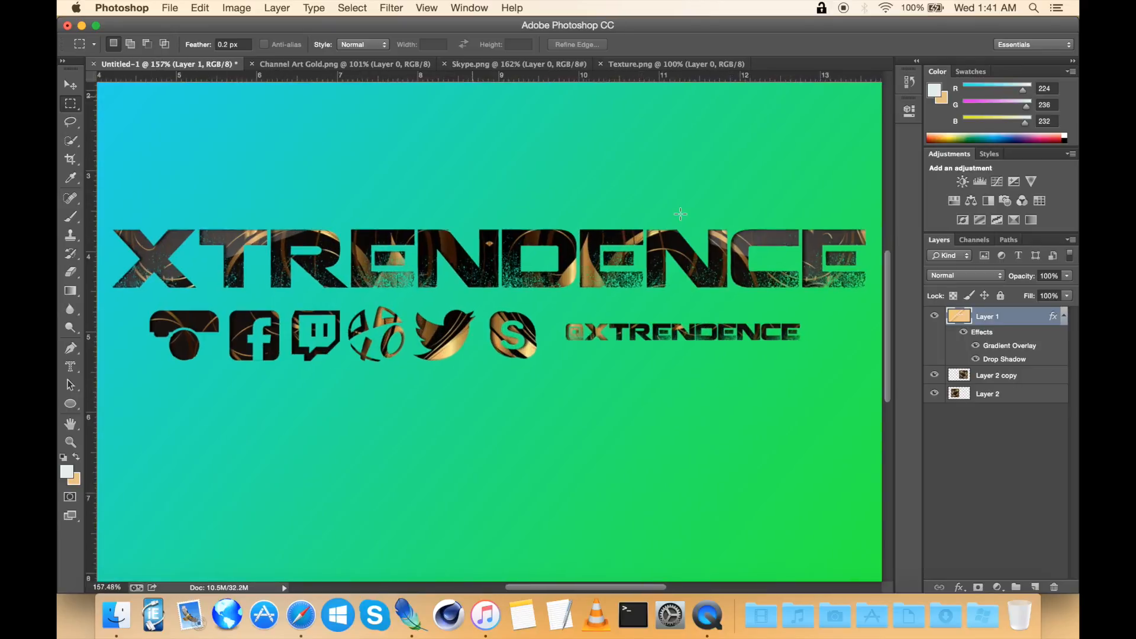
click(983, 375)
click(935, 316)
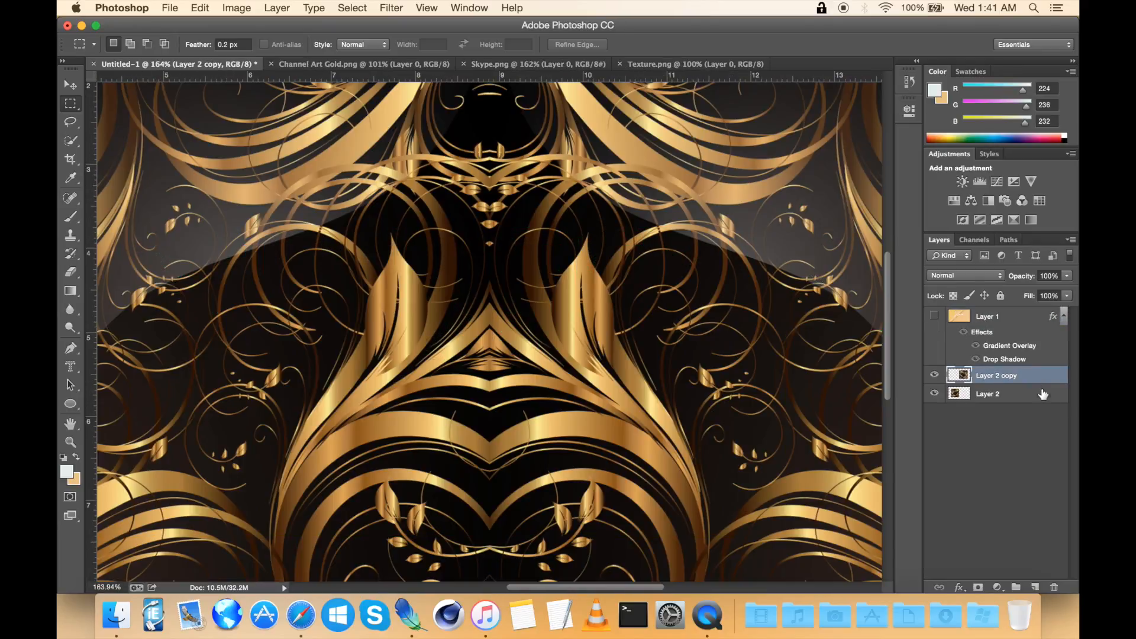
key(super+0)
key(super+u)
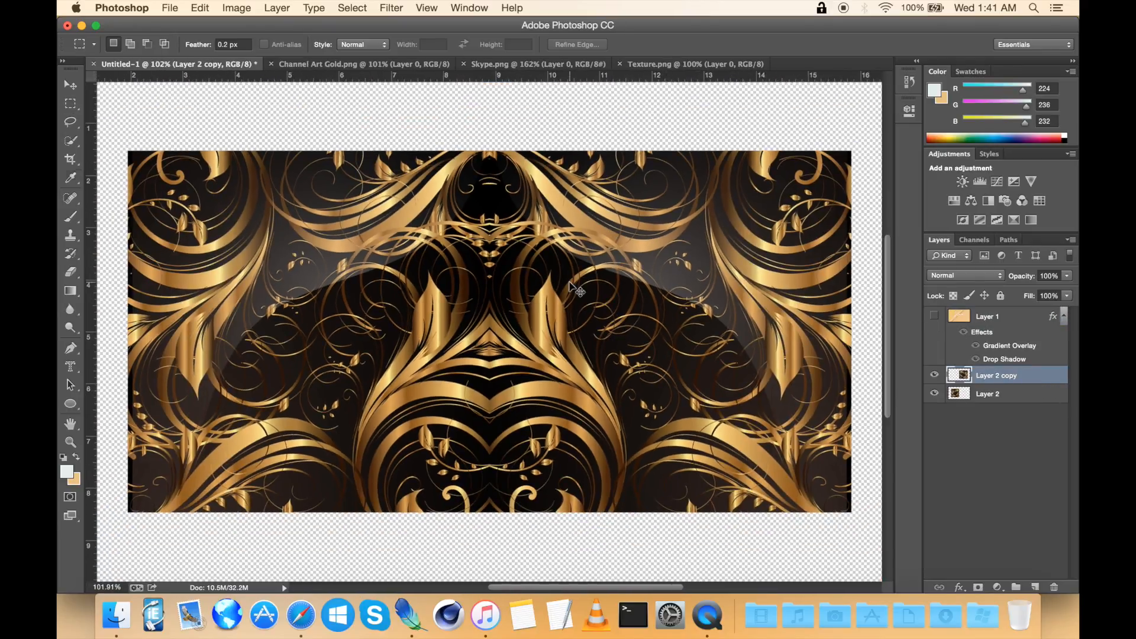
drag(810, 248, 733, 244)
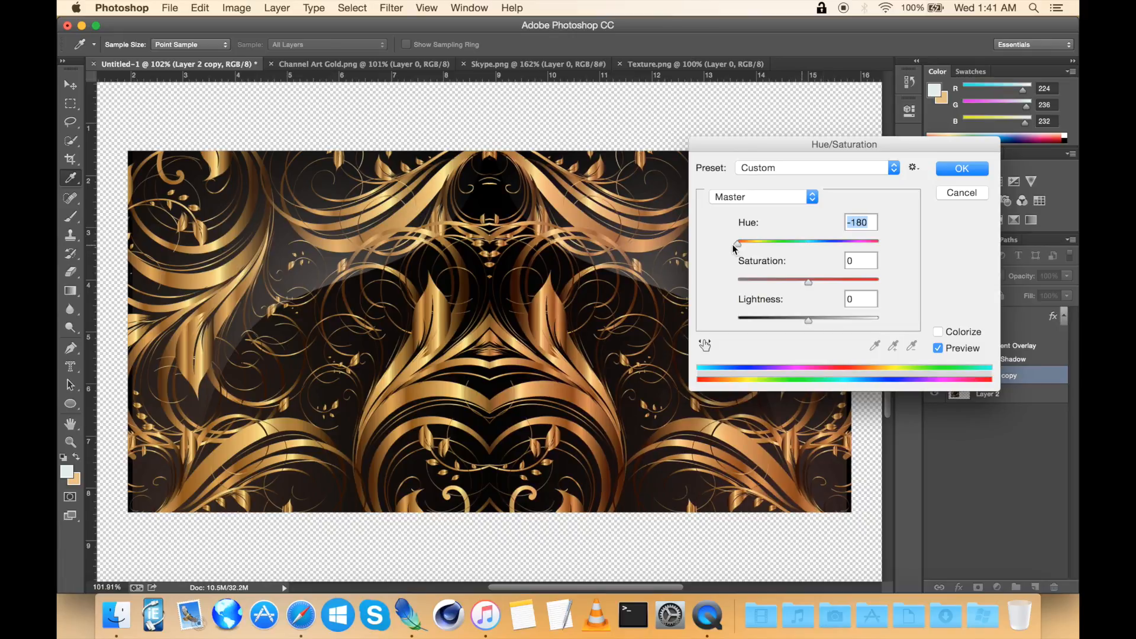
click(971, 169)
Step: Shift Layer 2's hue to -180 with Hue/Saturation so the whole background turns blue
double_click(1009, 393)
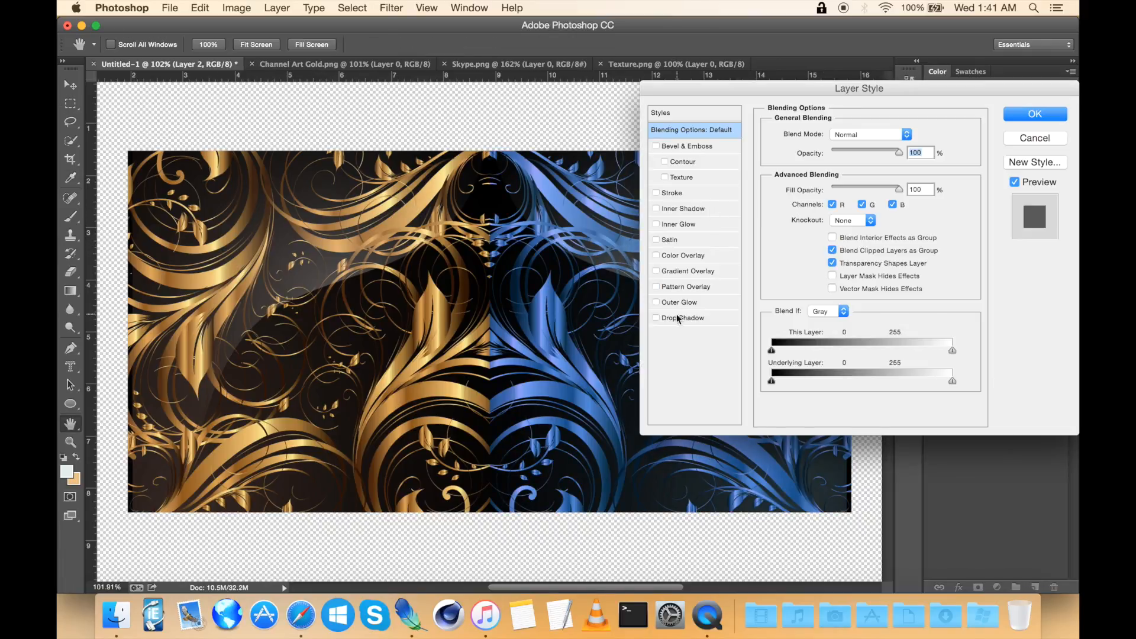
click(1036, 141)
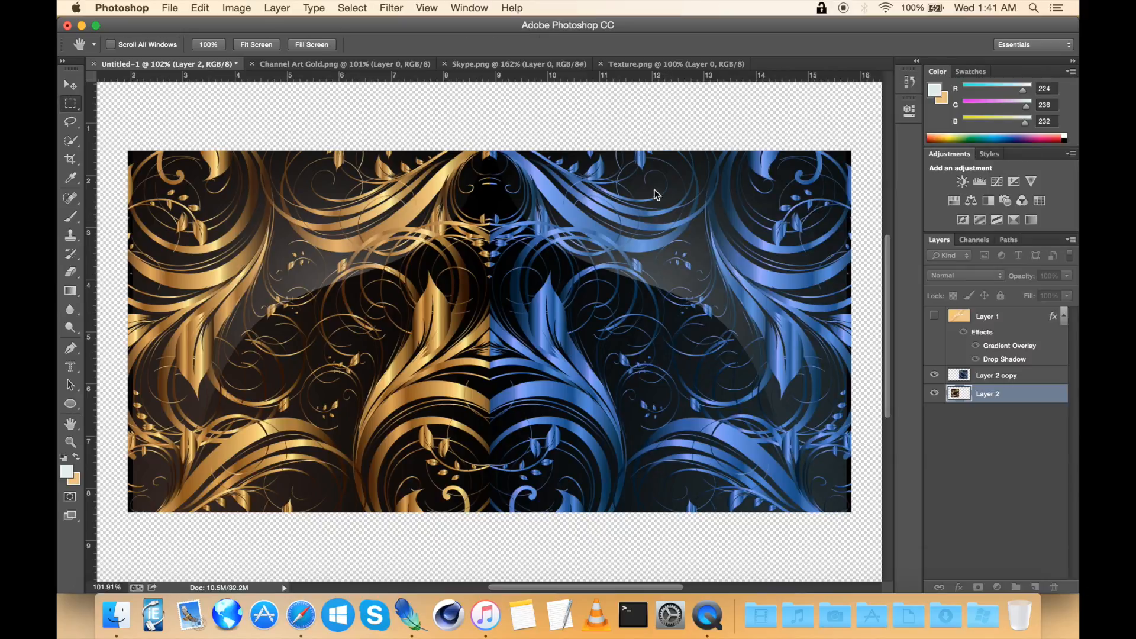
key(super+u)
drag(804, 244, 564, 243)
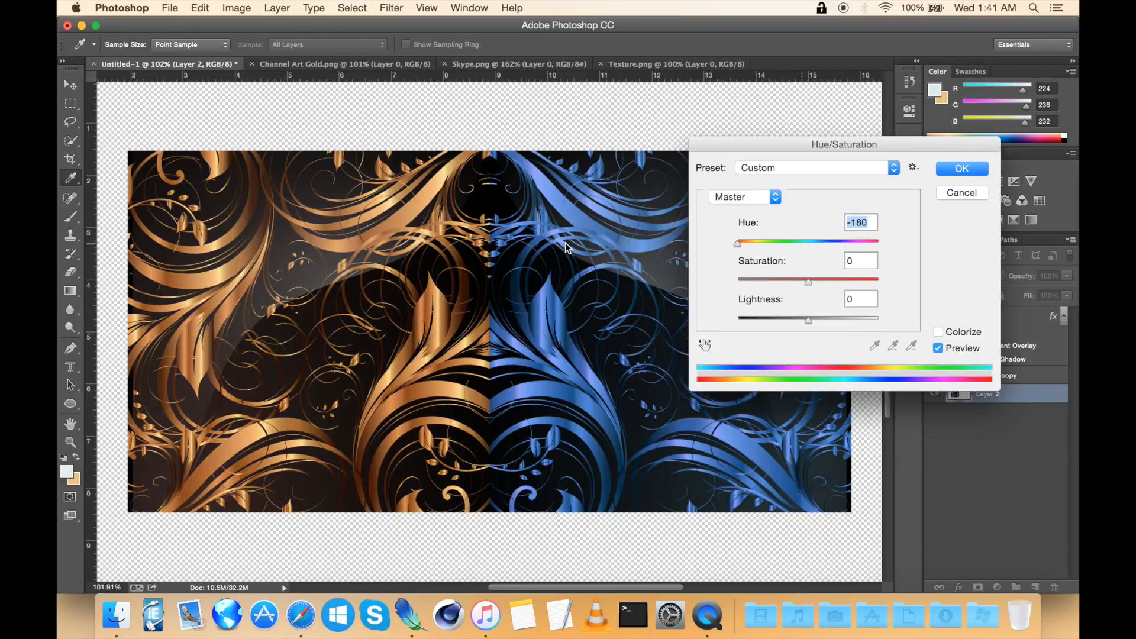
click(964, 169)
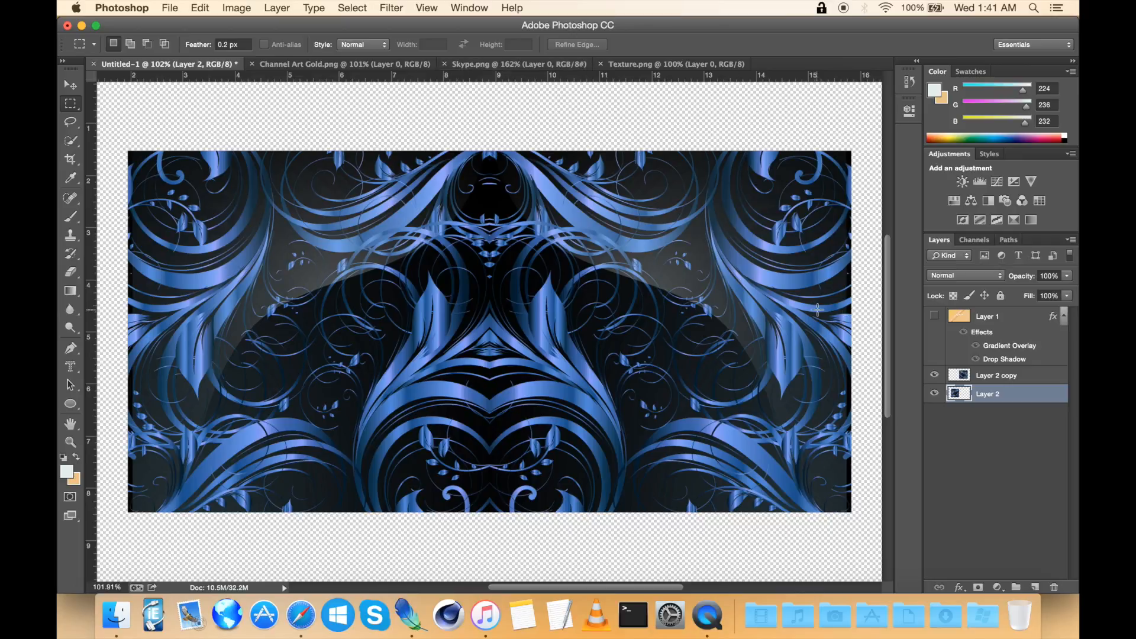
Step: Show Layer 1 again and open its layer style's Gradient Overlay settings
click(935, 320)
scroll(521, 249, up, 2)
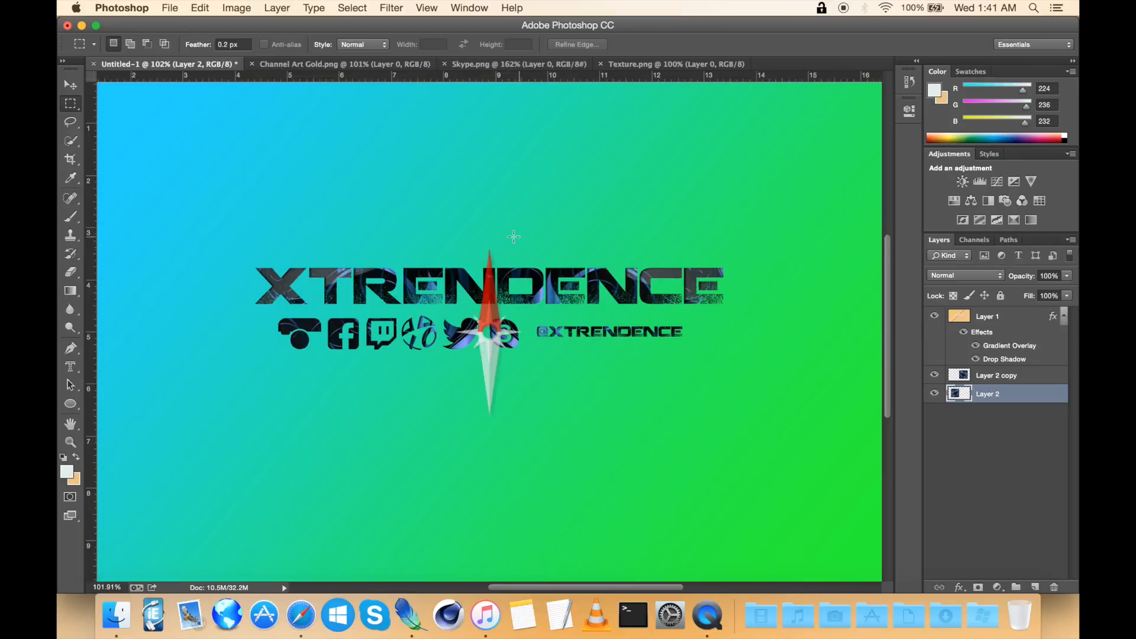
double_click(1027, 320)
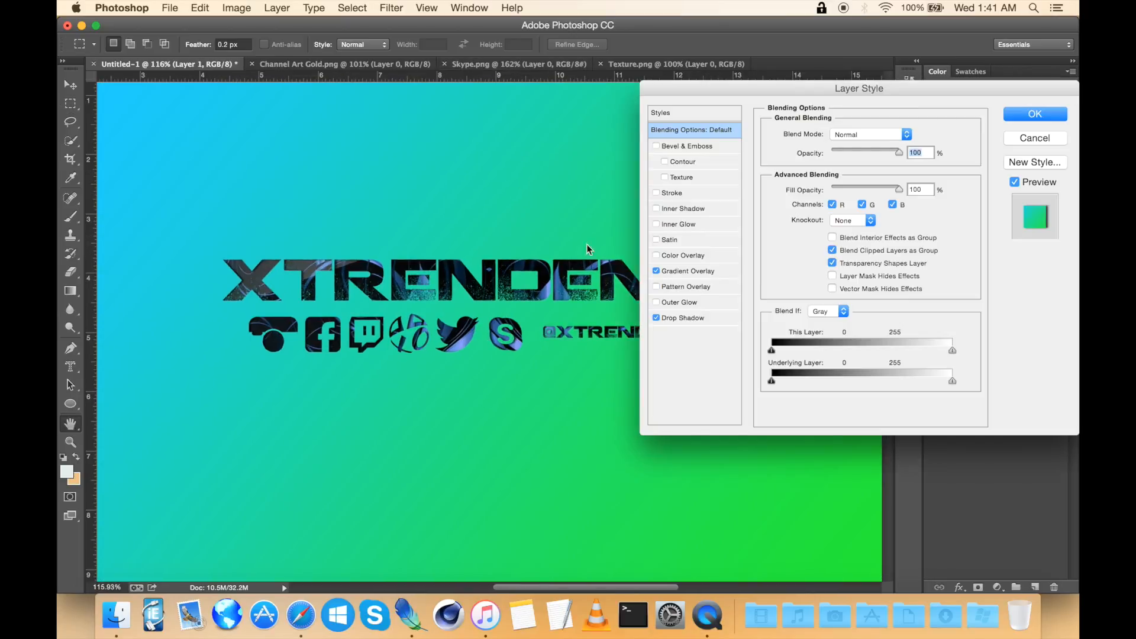
click(656, 270)
click(694, 275)
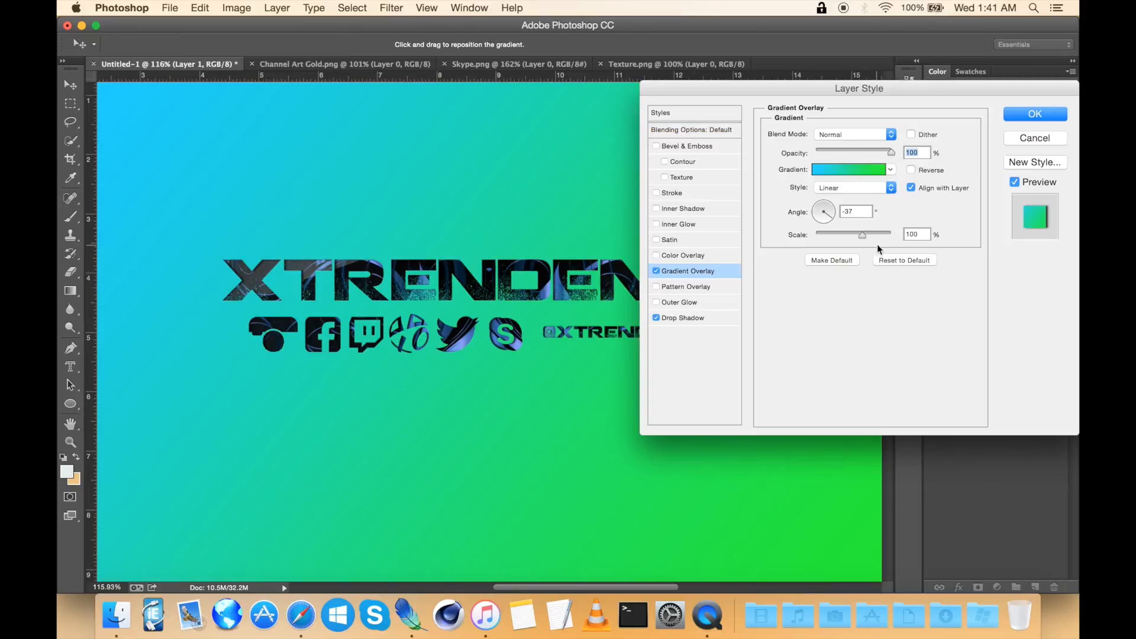
click(891, 170)
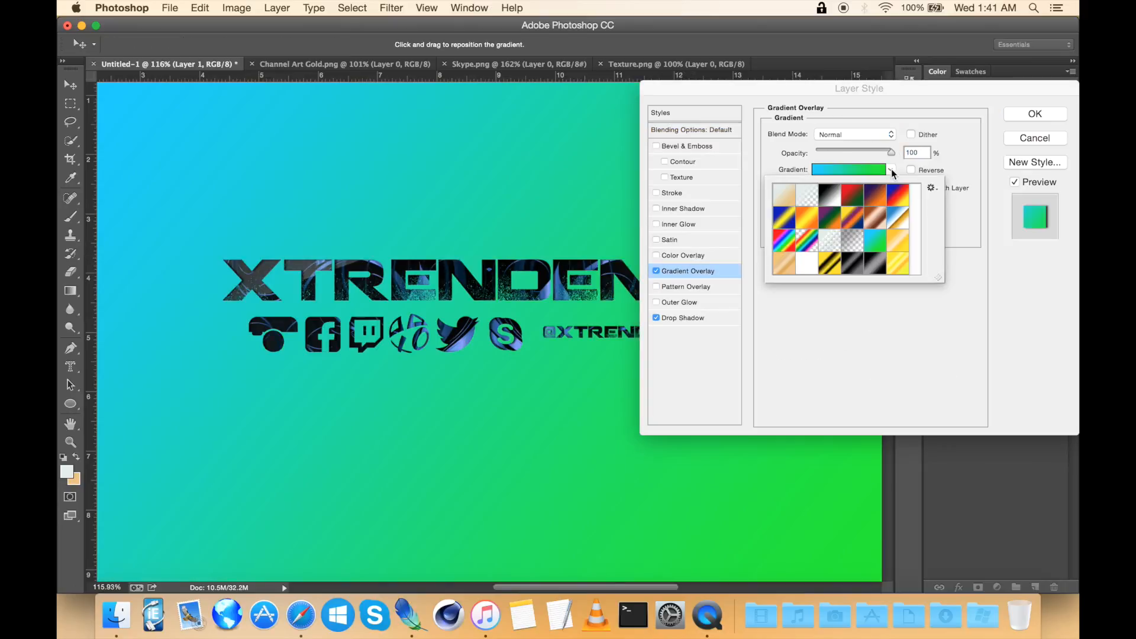
click(833, 352)
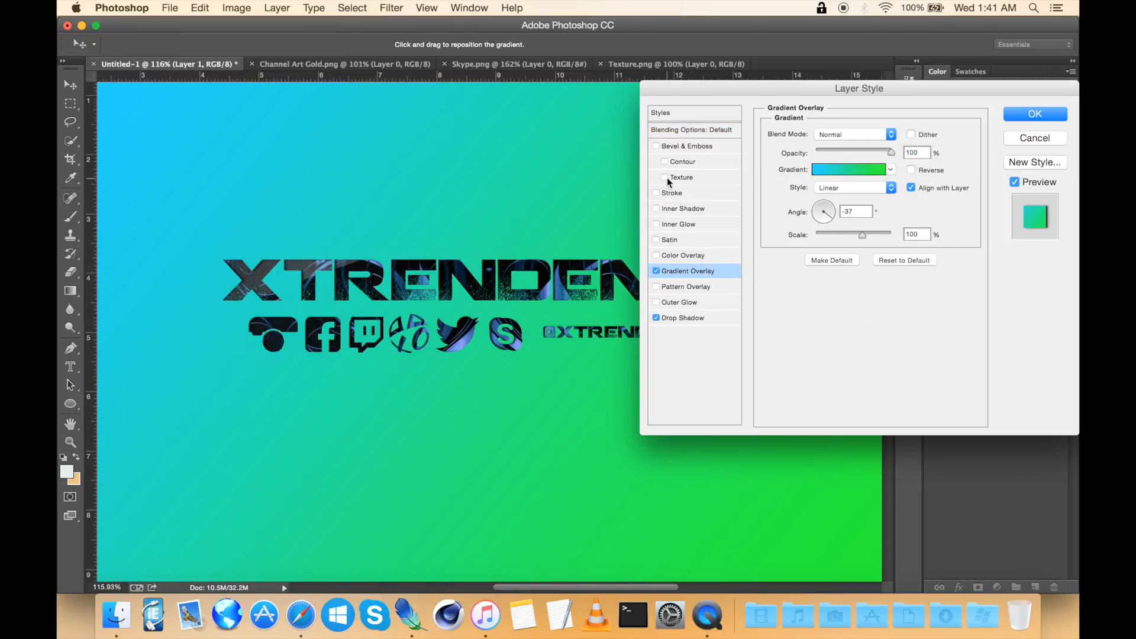
Step: Try swapping Layer 1's gradient overlay for a rainbow pattern overlay, then restore the gradient overlay
click(656, 272)
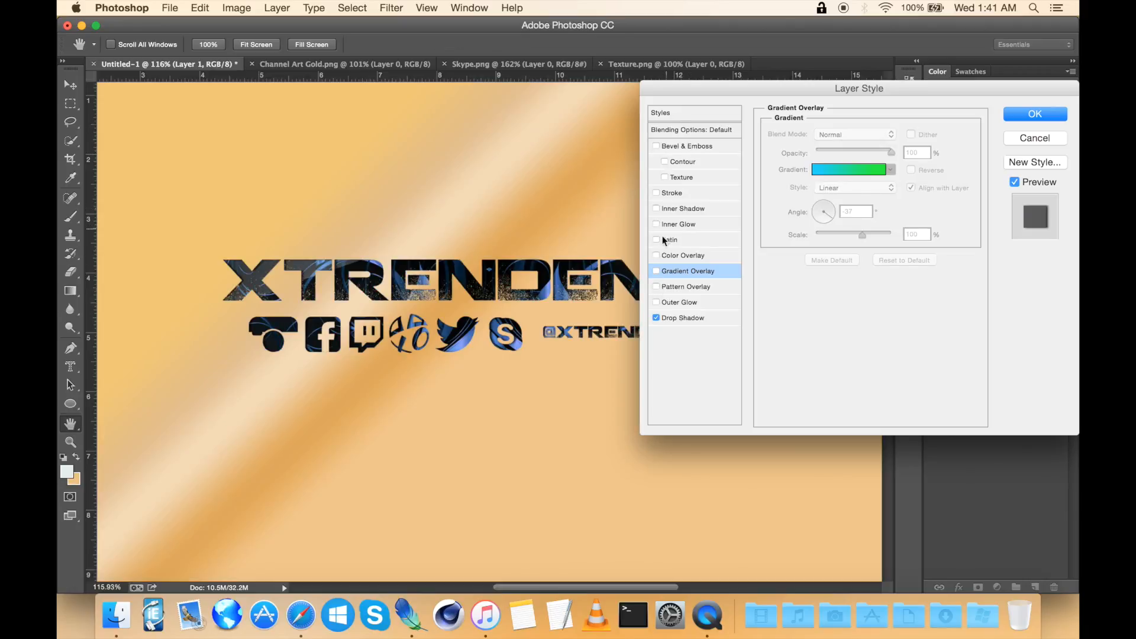
click(672, 287)
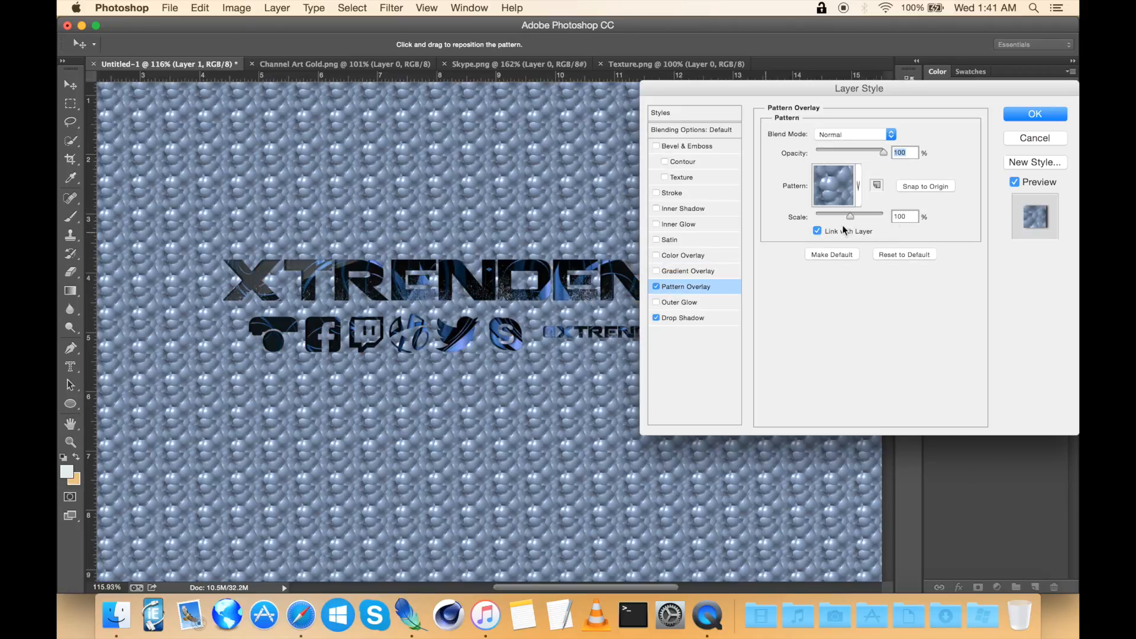
click(858, 186)
click(836, 232)
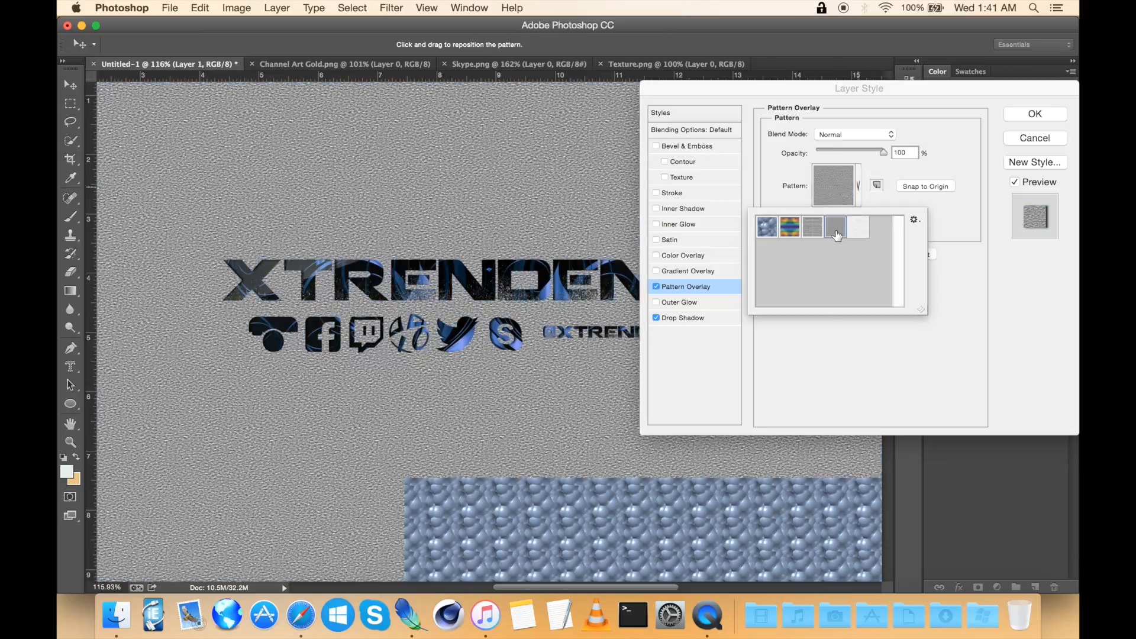
click(790, 228)
click(843, 362)
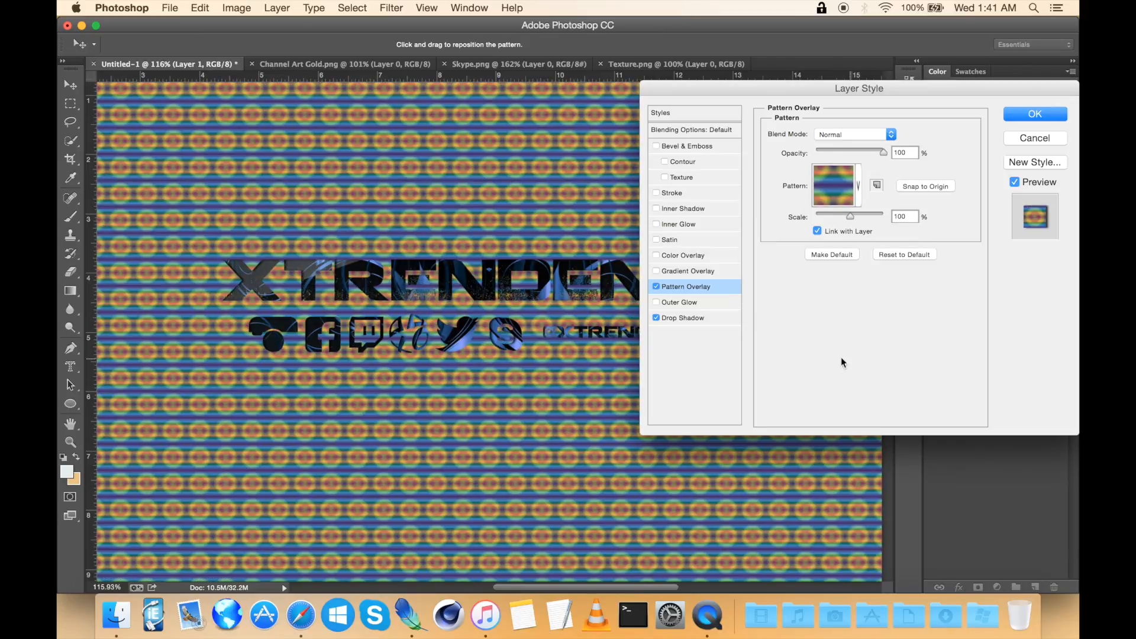
click(657, 287)
click(656, 271)
click(684, 271)
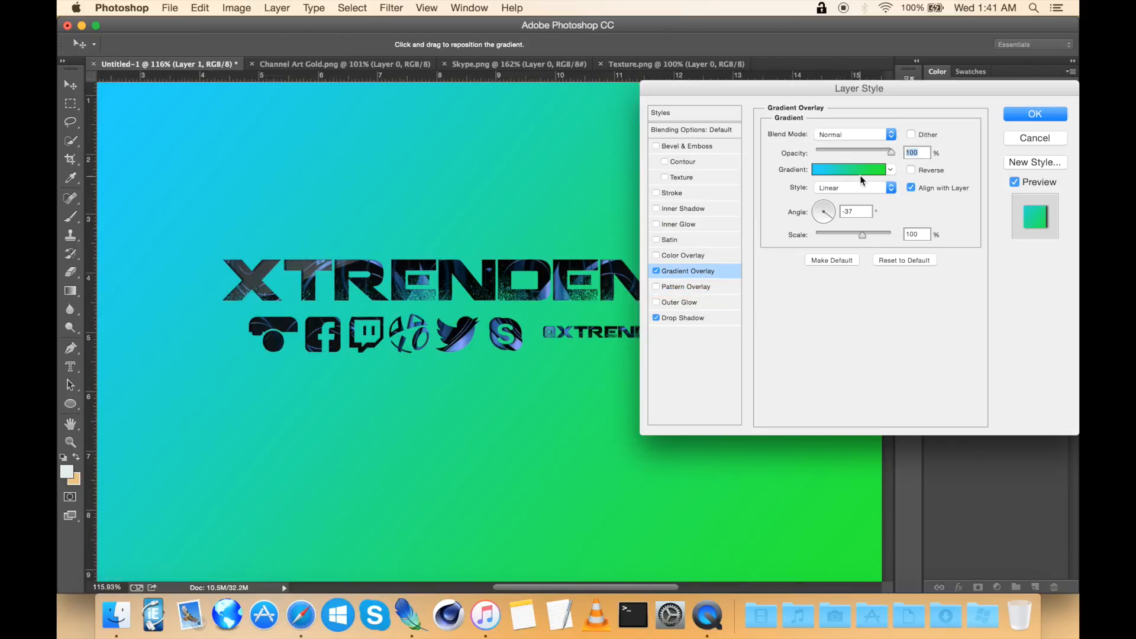
Step: Start from the Foreground to Background gradient preset and set its left stop to cyan #00ffea
click(890, 170)
click(792, 198)
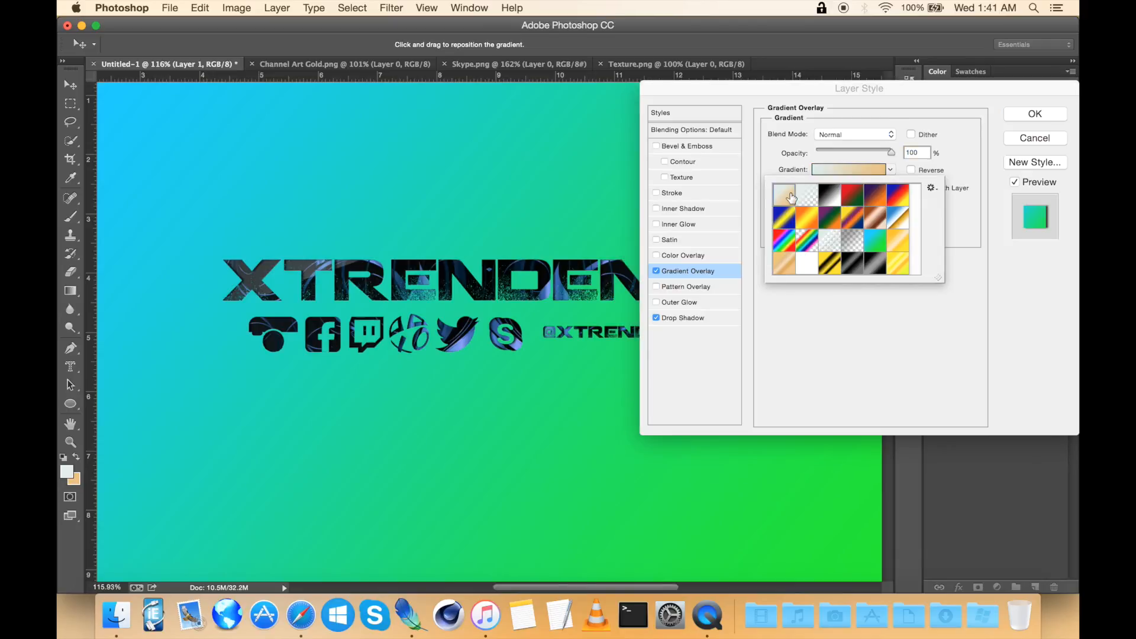
click(865, 172)
click(859, 172)
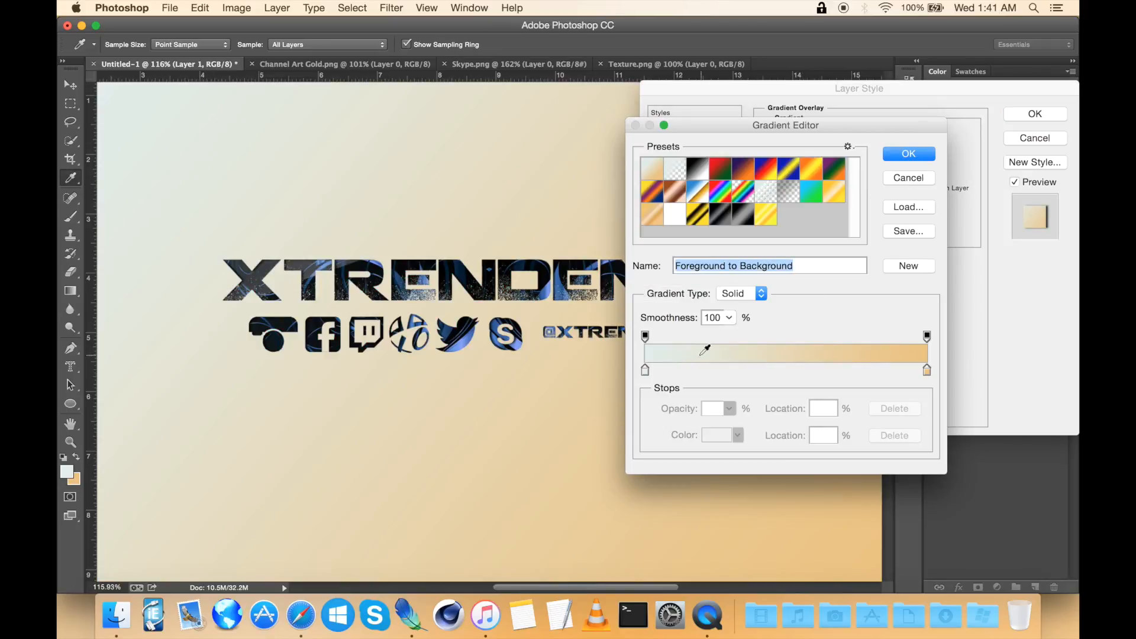
double_click(645, 370)
drag(708, 329, 708, 310)
drag(654, 261, 811, 202)
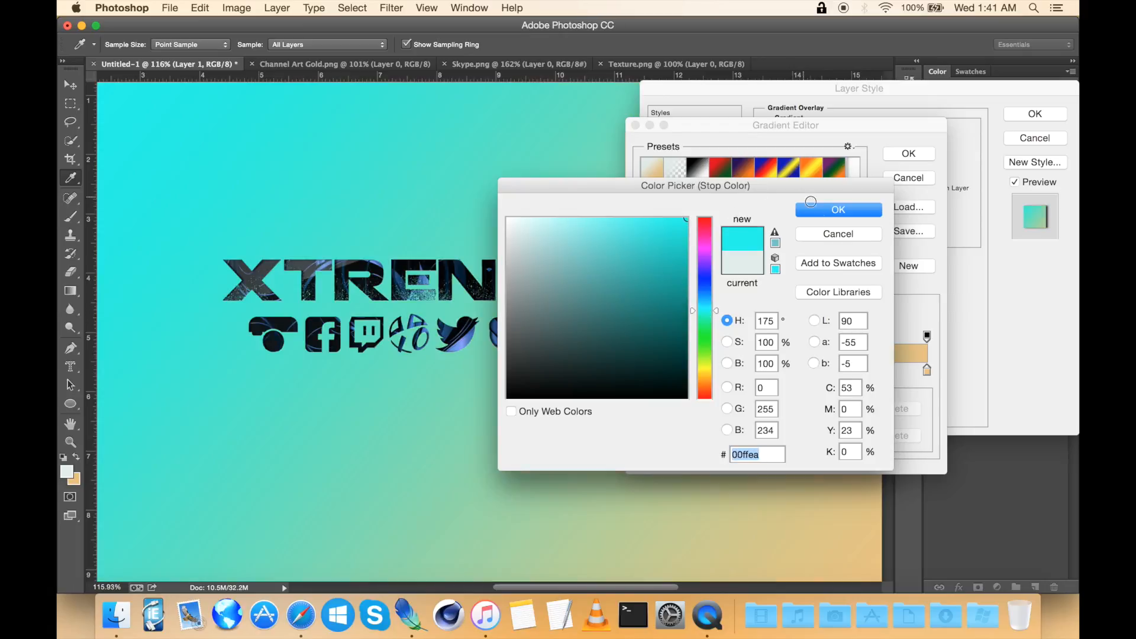
click(826, 212)
Step: Set the gradient's right stop colour to blue #0088d6
double_click(927, 371)
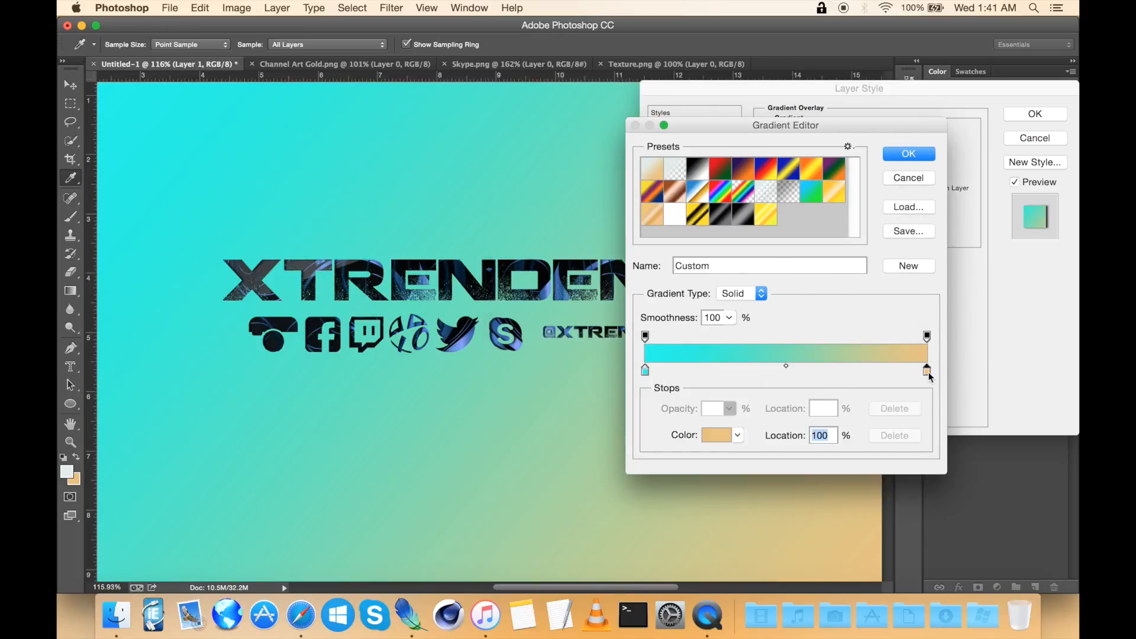
mouse_move(702, 320)
mouse_down()
mouse_move(711, 255)
mouse_move(736, 236)
mouse_move(737, 247)
mouse_up()
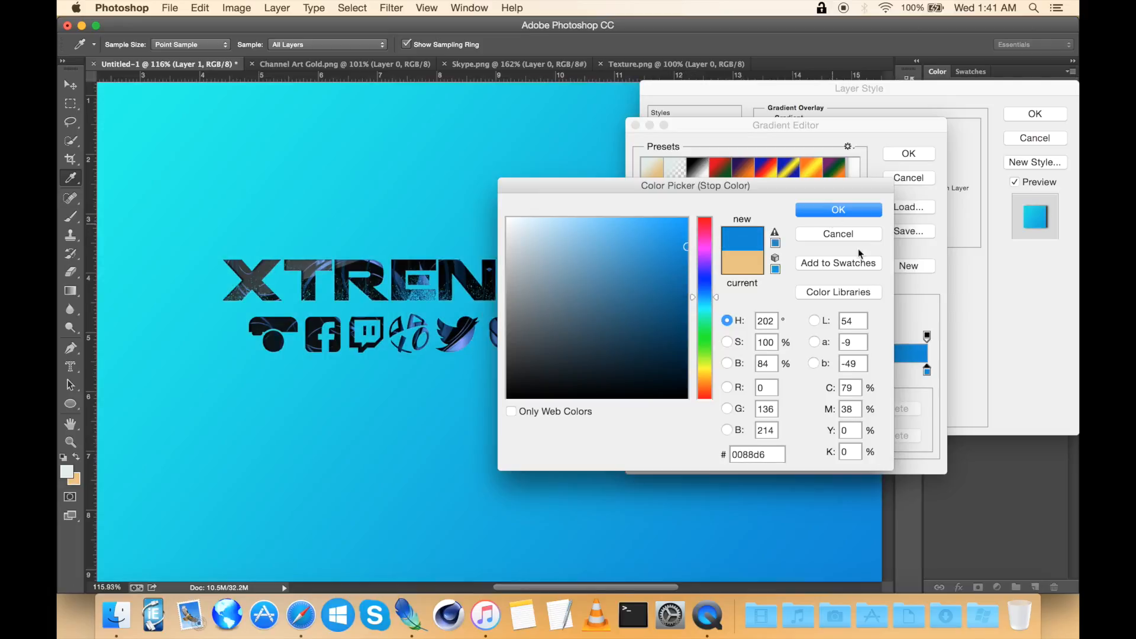
click(824, 214)
Step: Add a colour stop at 34% and make it cyan
click(746, 374)
drag(746, 374, 741, 370)
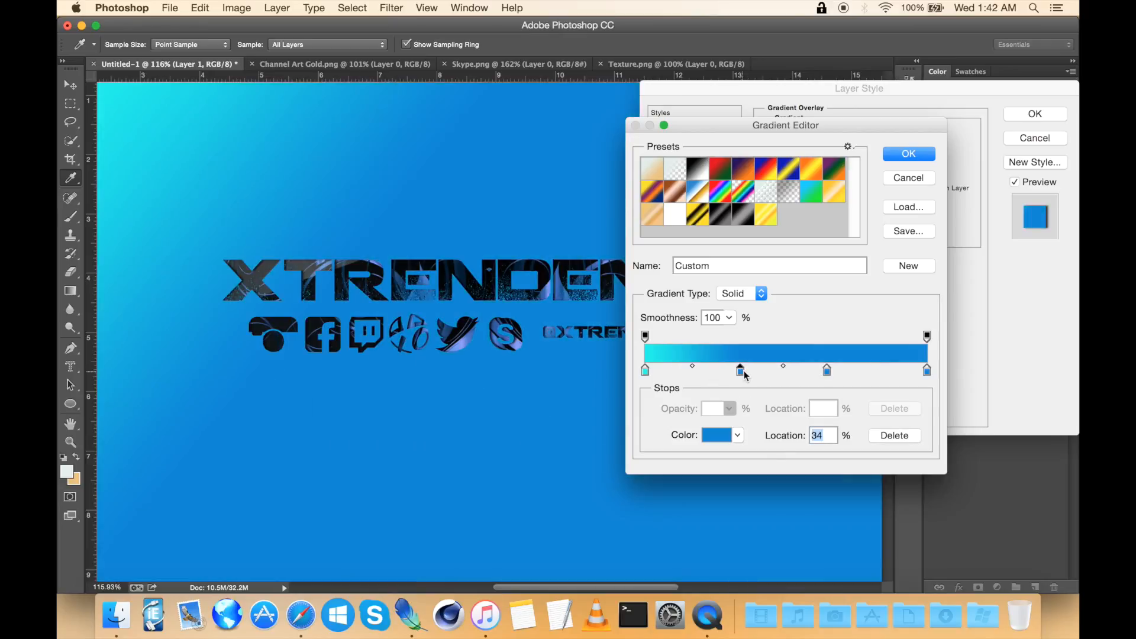
double_click(740, 371)
drag(705, 300, 705, 310)
click(837, 208)
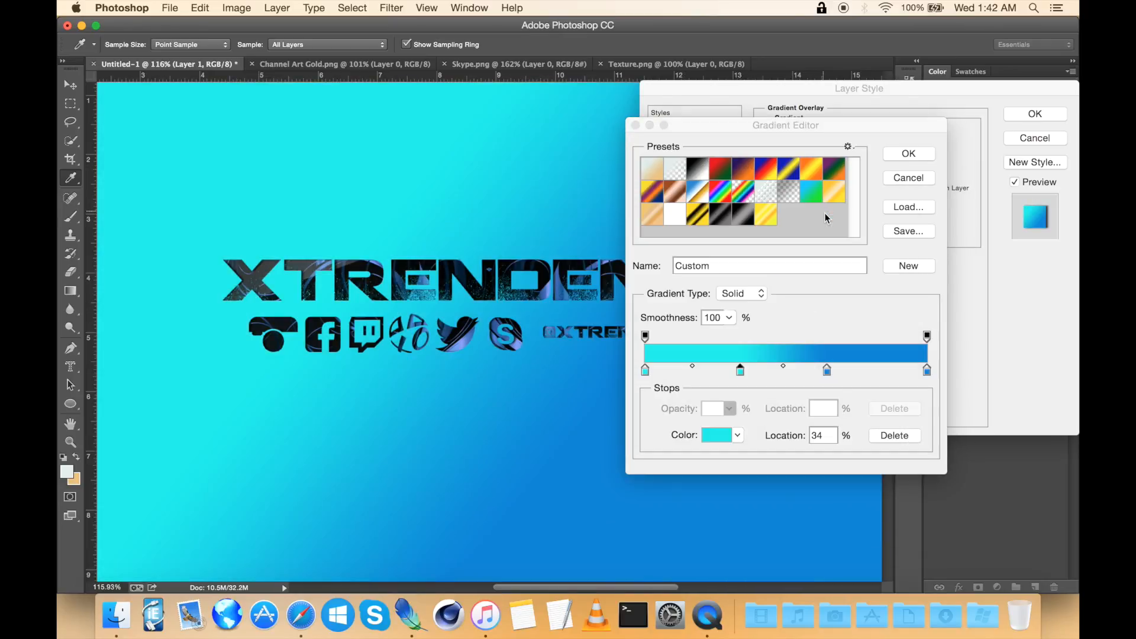
Step: Recolour the stop at 64% to a dark blue
double_click(828, 371)
drag(703, 289, 731, 268)
click(685, 269)
click(823, 211)
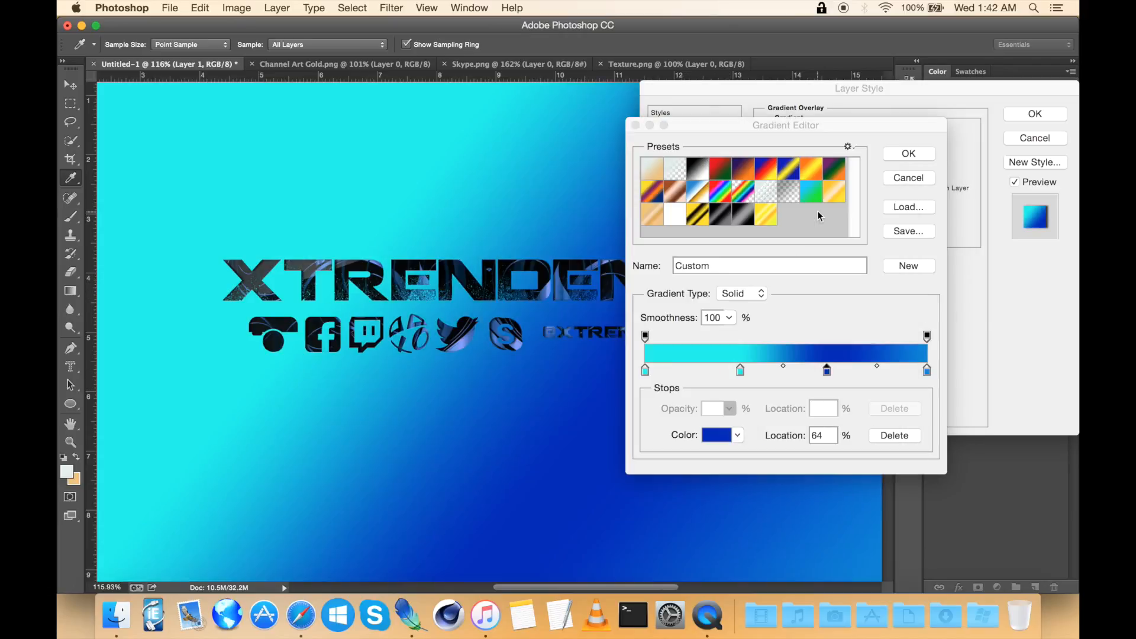
Step: Rearrange the middle gradient stops, placing the dark blue stop at 42%, and confirm the gradient
mouse_move(827, 372)
mouse_down()
mouse_move(722, 371)
mouse_move(810, 372)
mouse_up()
click(741, 372)
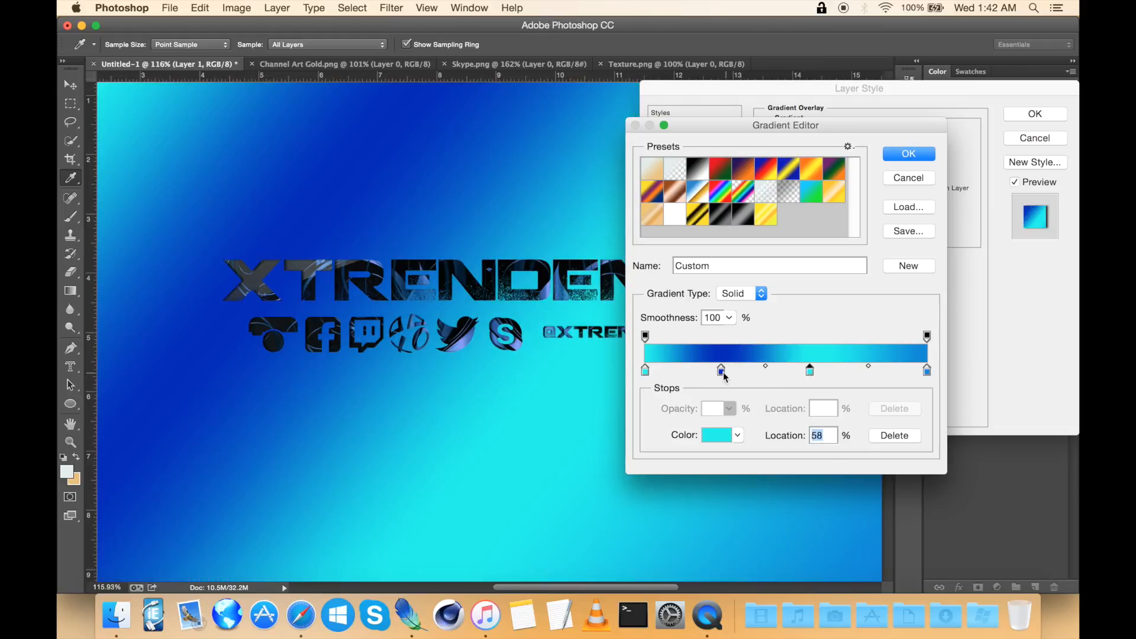
click(721, 372)
drag(724, 372, 766, 370)
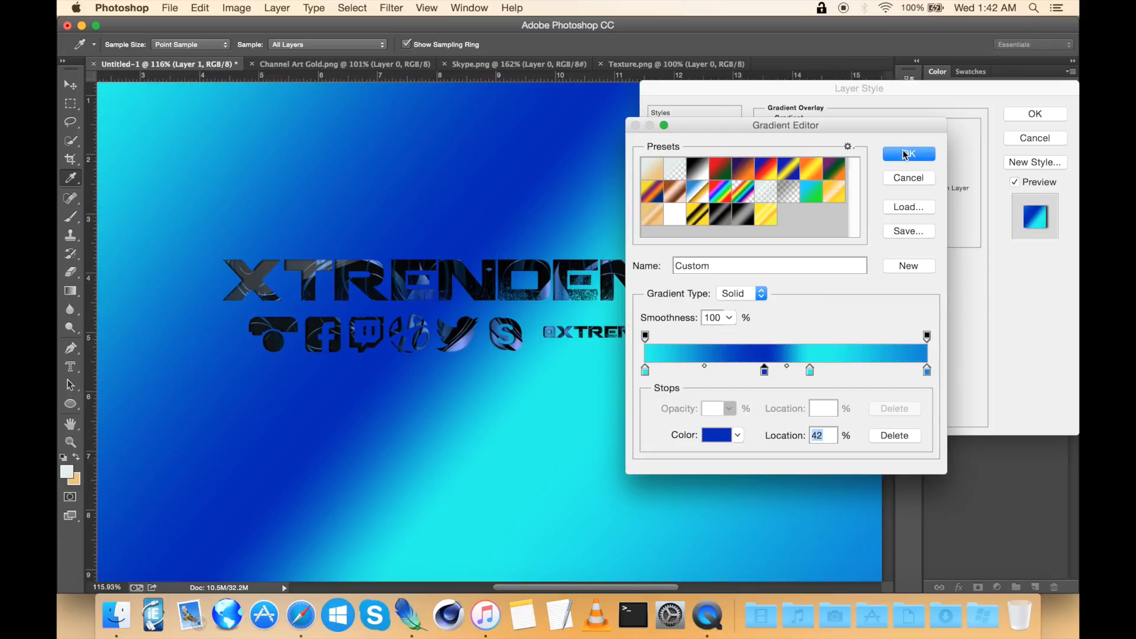
click(905, 155)
Step: Set the gradient overlay angle to -104° and apply the layer style
drag(825, 218, 815, 239)
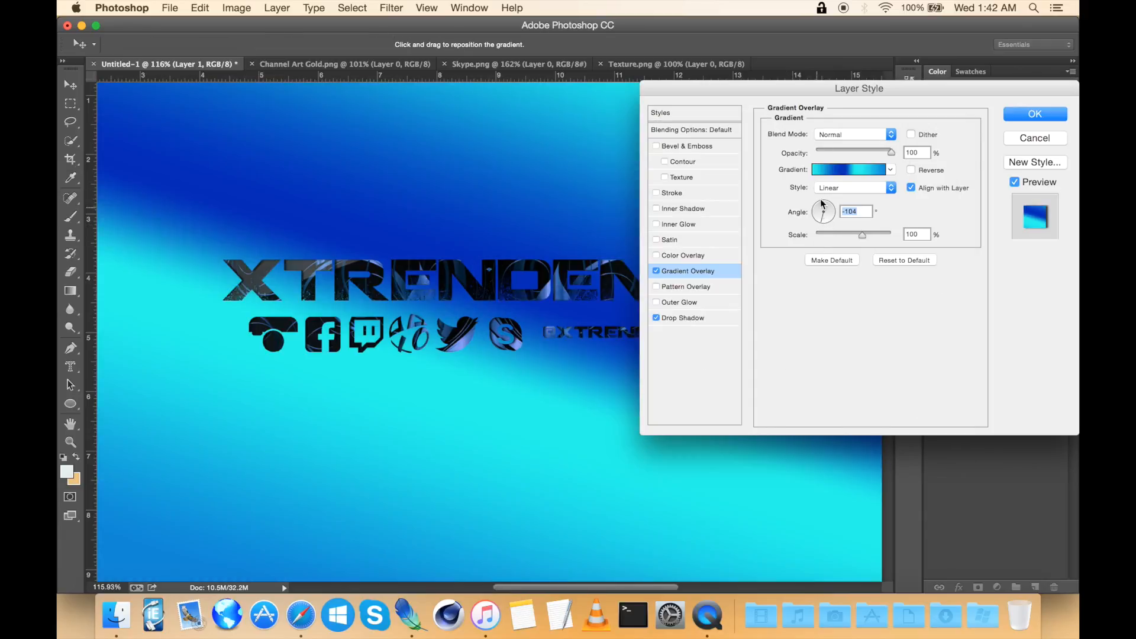
click(1027, 117)
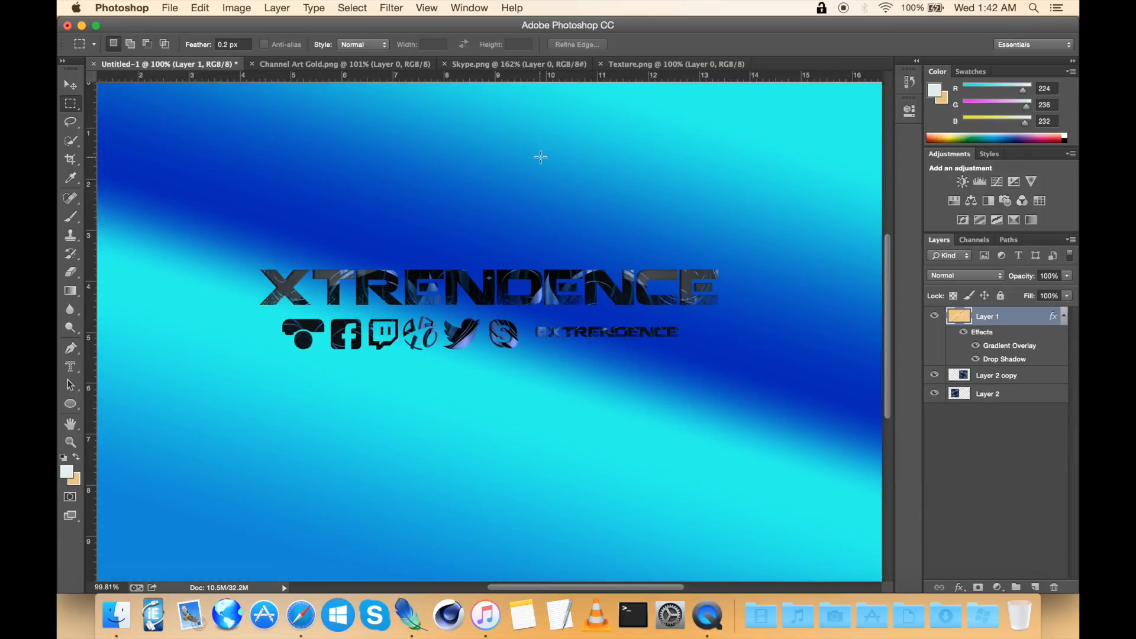
Step: Close the document without saving changes
scroll(540, 156, down, 3)
scroll(541, 157, up, 3)
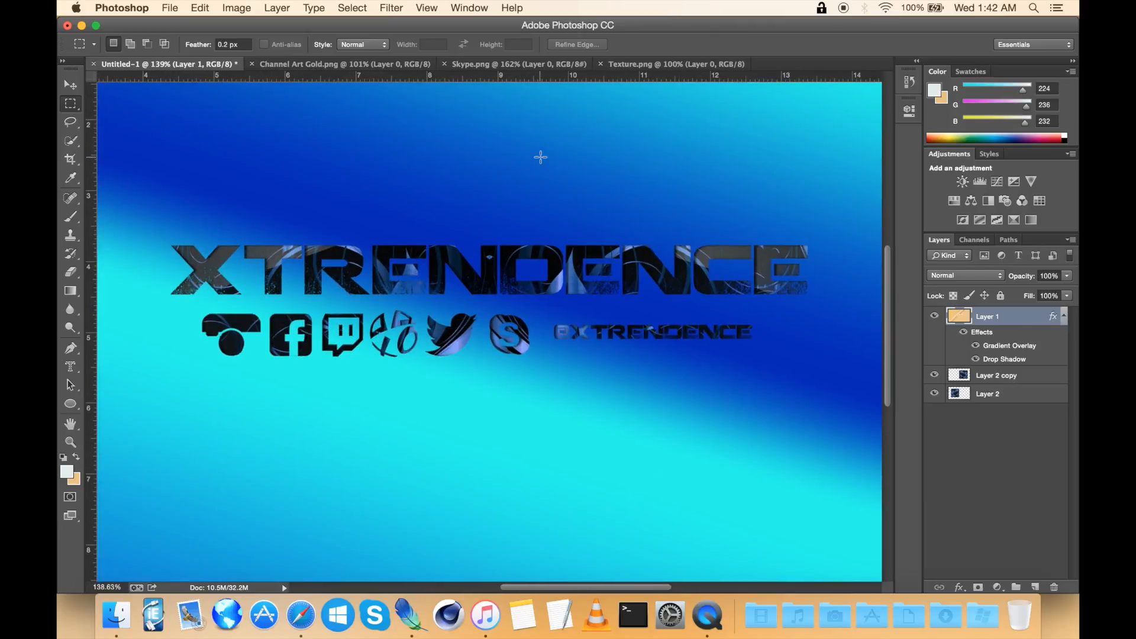
scroll(541, 156, down, 2)
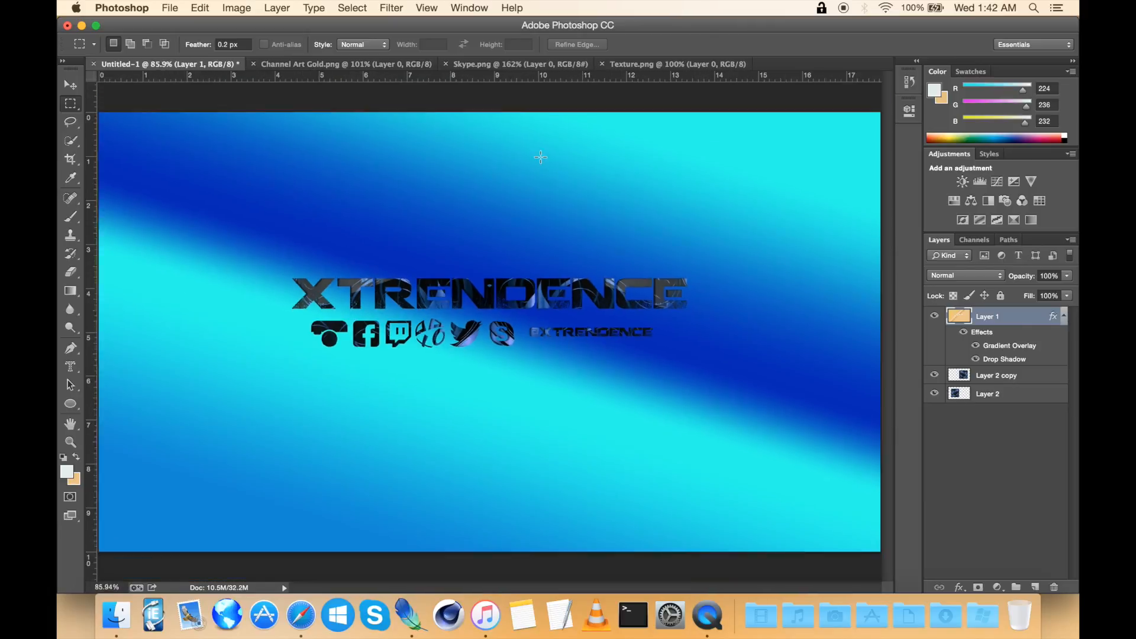
click(67, 26)
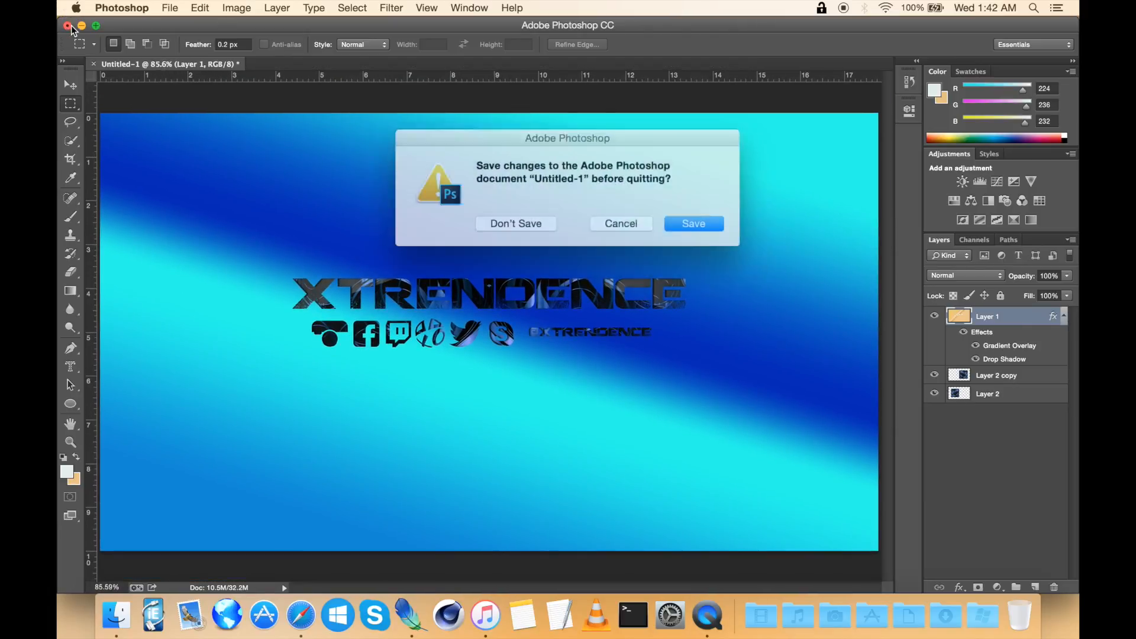
click(524, 221)
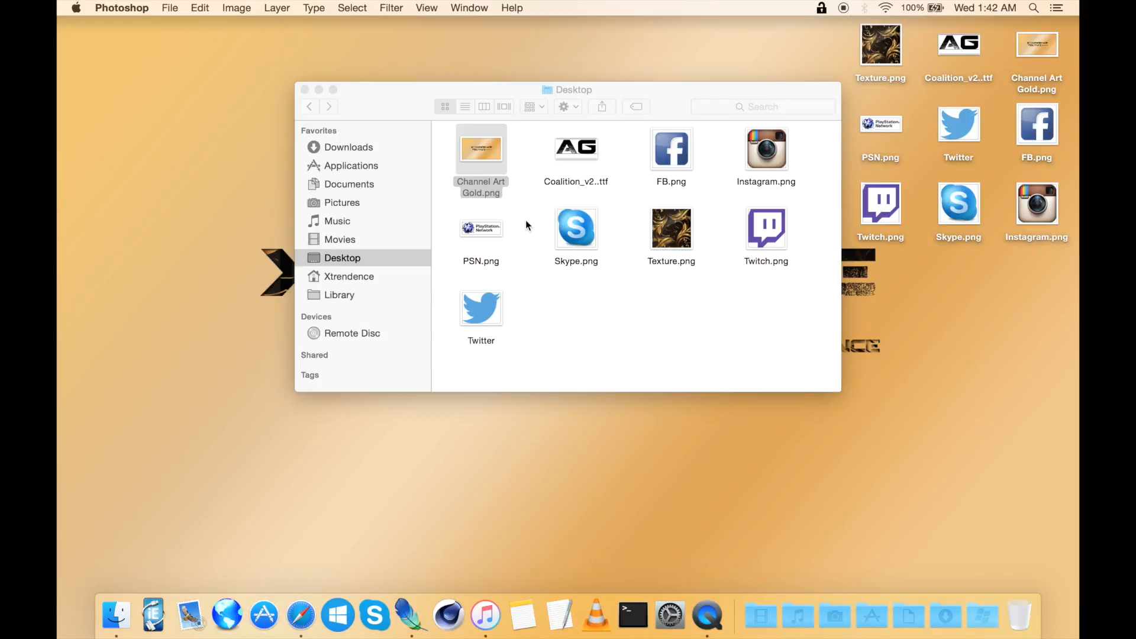